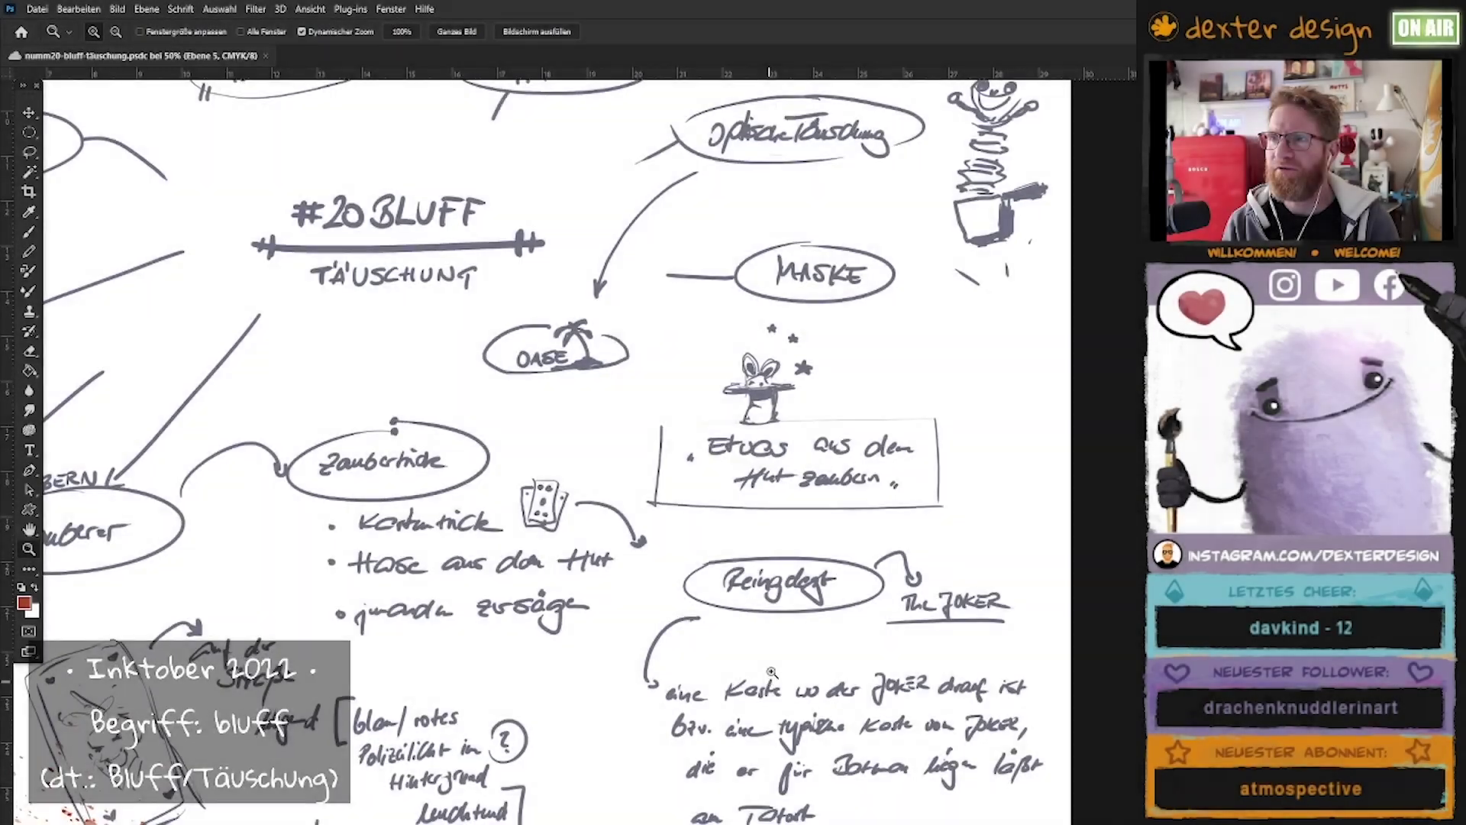
Zoom in on the brainstorm notes and pan to the lower-left sketches.
{"action": "left_click", "coordinate": [832, 501]}
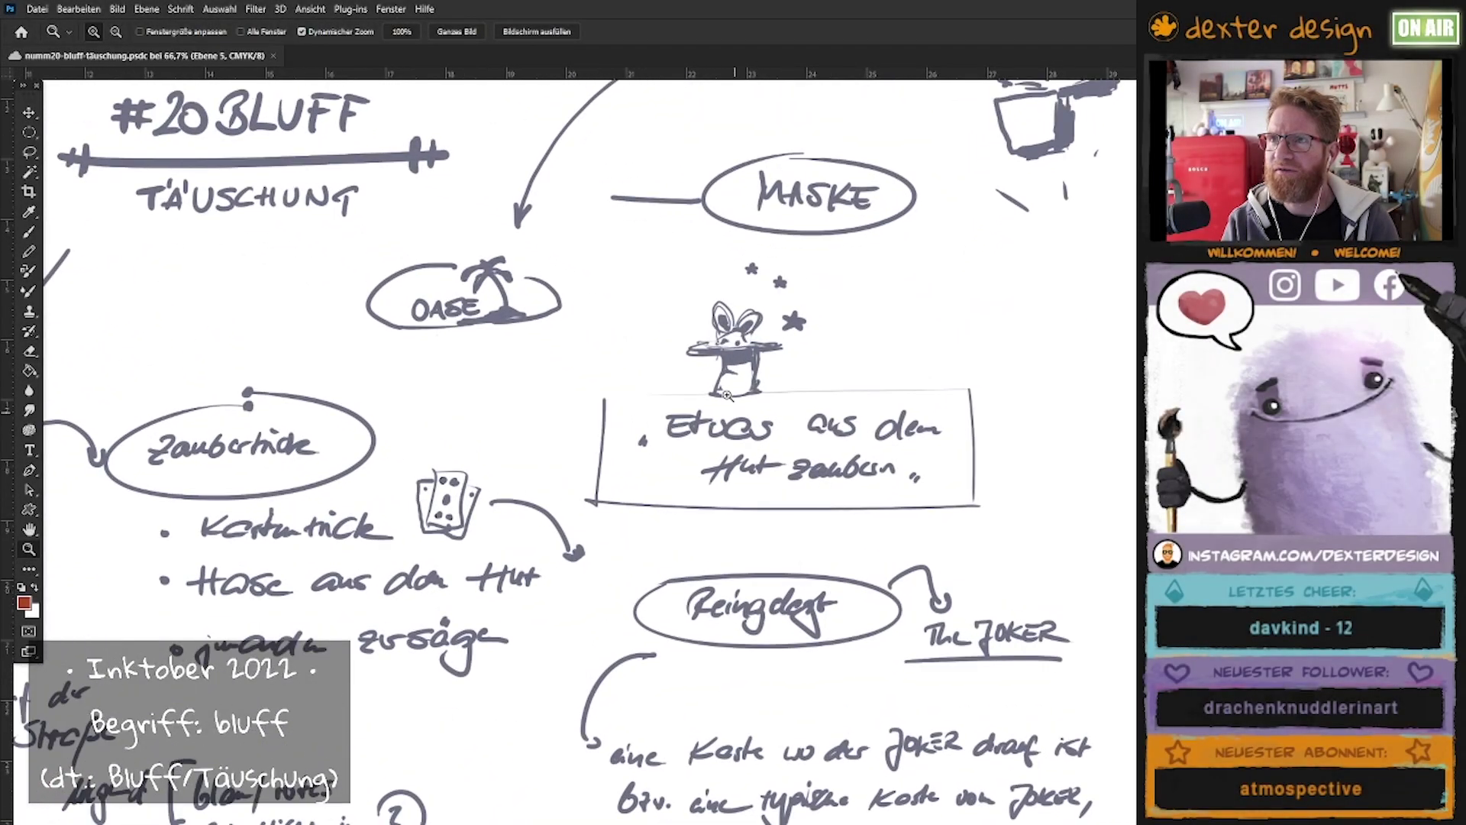
{"action": "scroll", "coordinate": [772, 565], "scroll_direction": "down", "scroll_amount": 3}
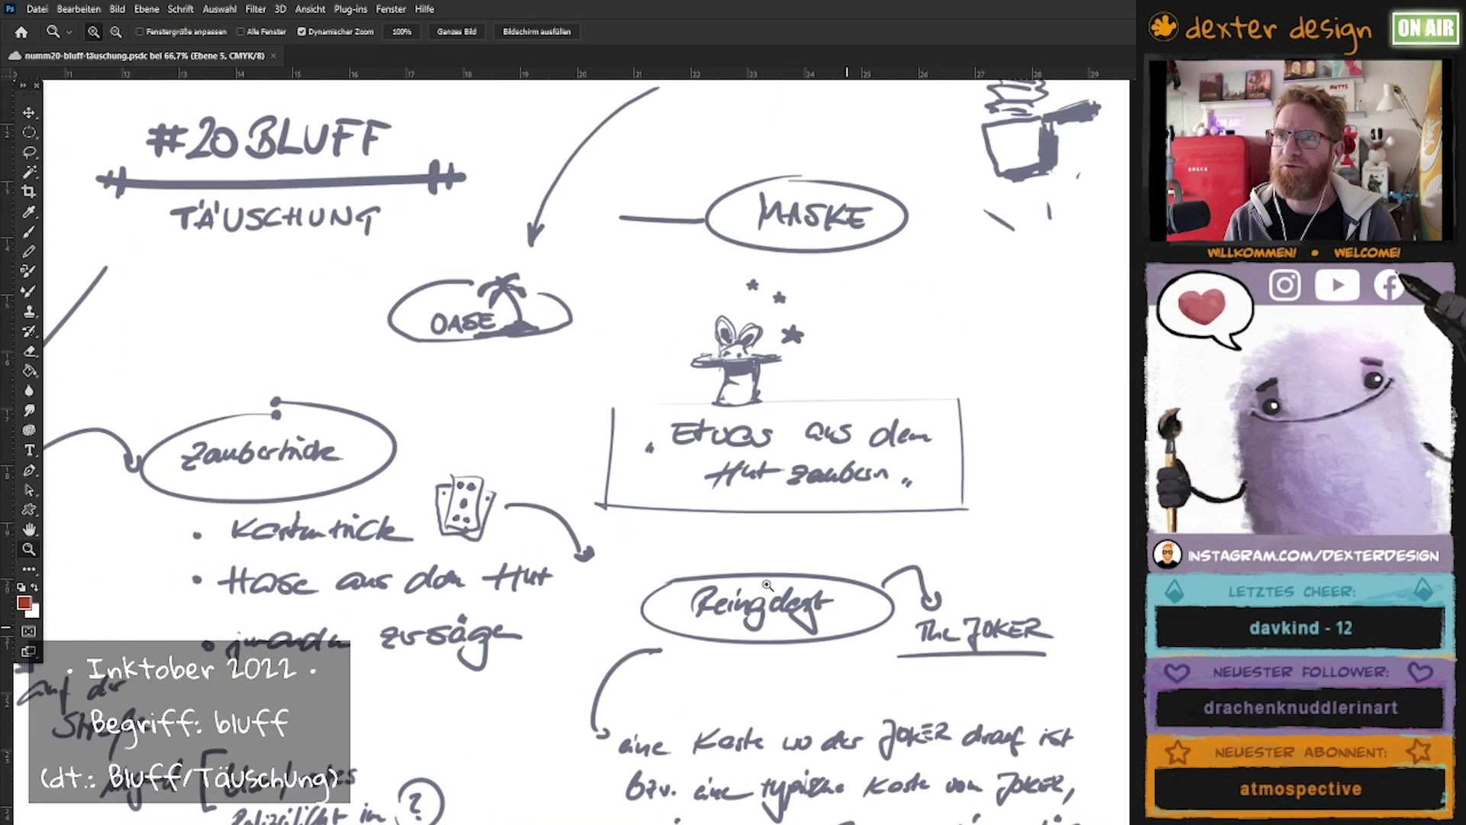
{"action": "left_click_drag", "start_coordinate": [748, 649], "coordinate": [837, 614]}
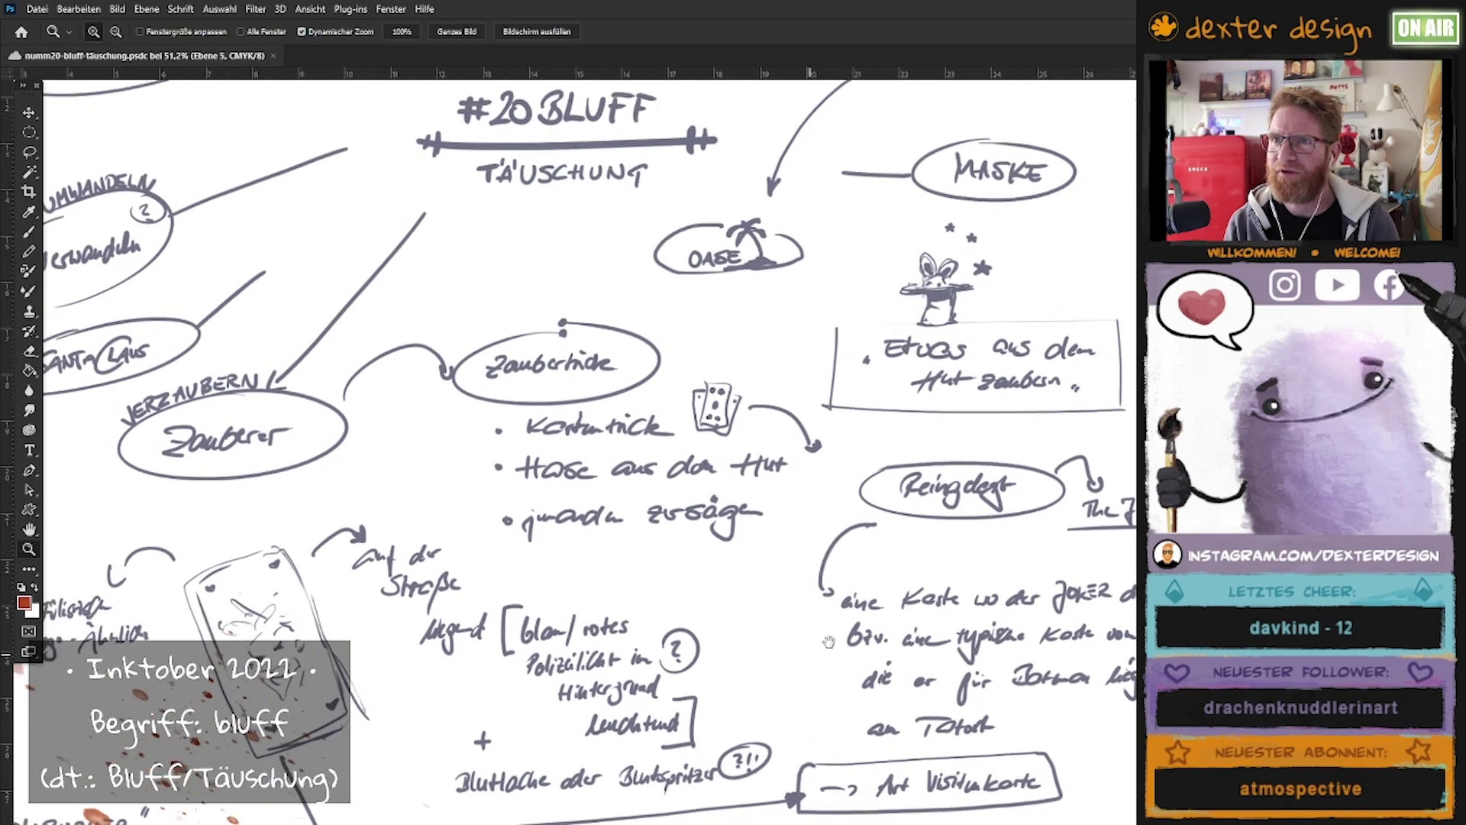
{"action": "mouse_move", "coordinate": [837, 615]}
{"action": "left_mouse_down"}
{"action": "mouse_move", "coordinate": [854, 626]}
{"action": "mouse_move", "coordinate": [849, 616]}
{"action": "left_mouse_up"}
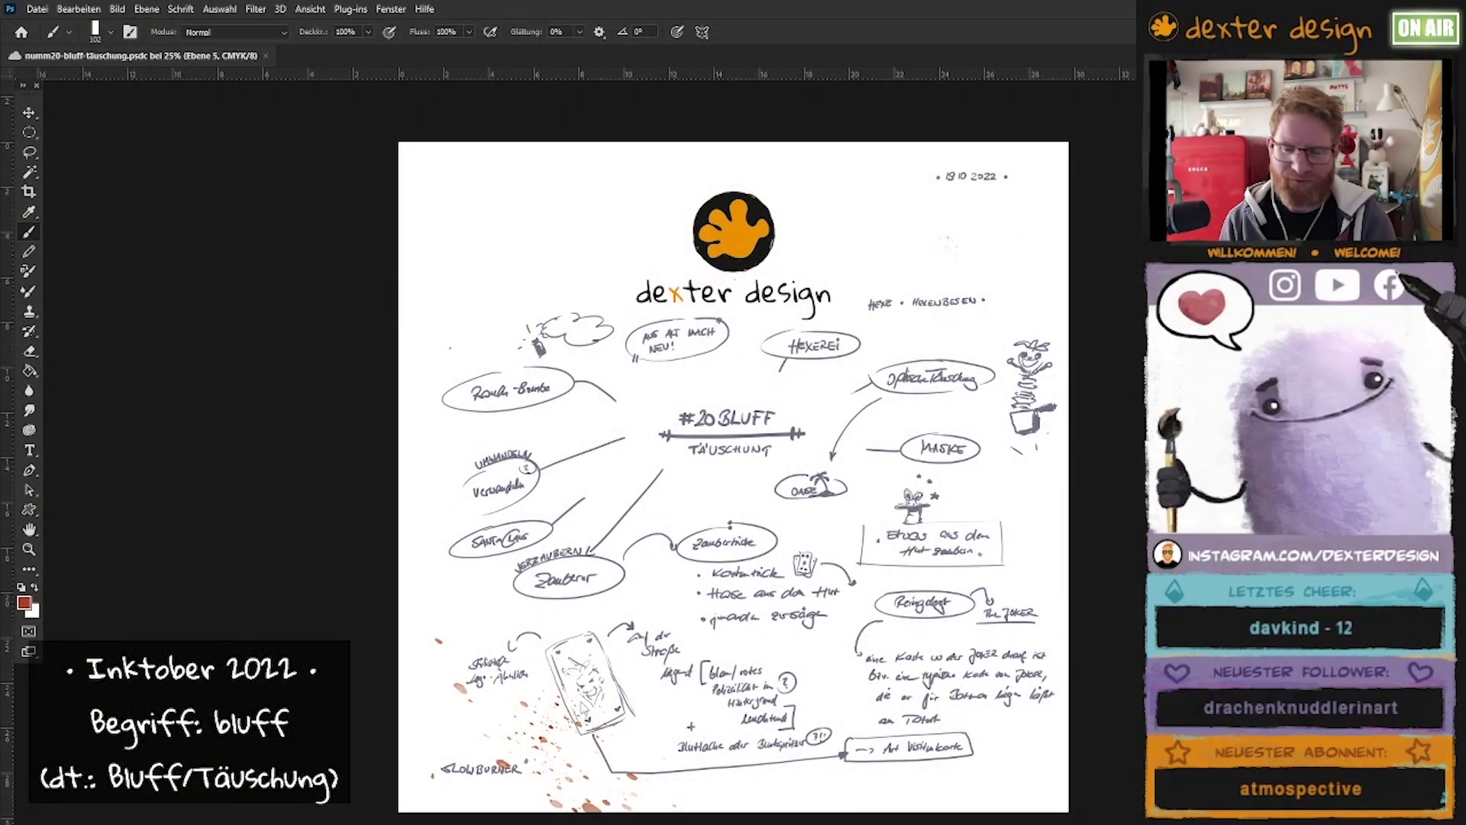
Zoom in on the #20 BLUFF heading, then zoom out to the whole notes page.
{"action": "left_click", "coordinate": [29, 549]}
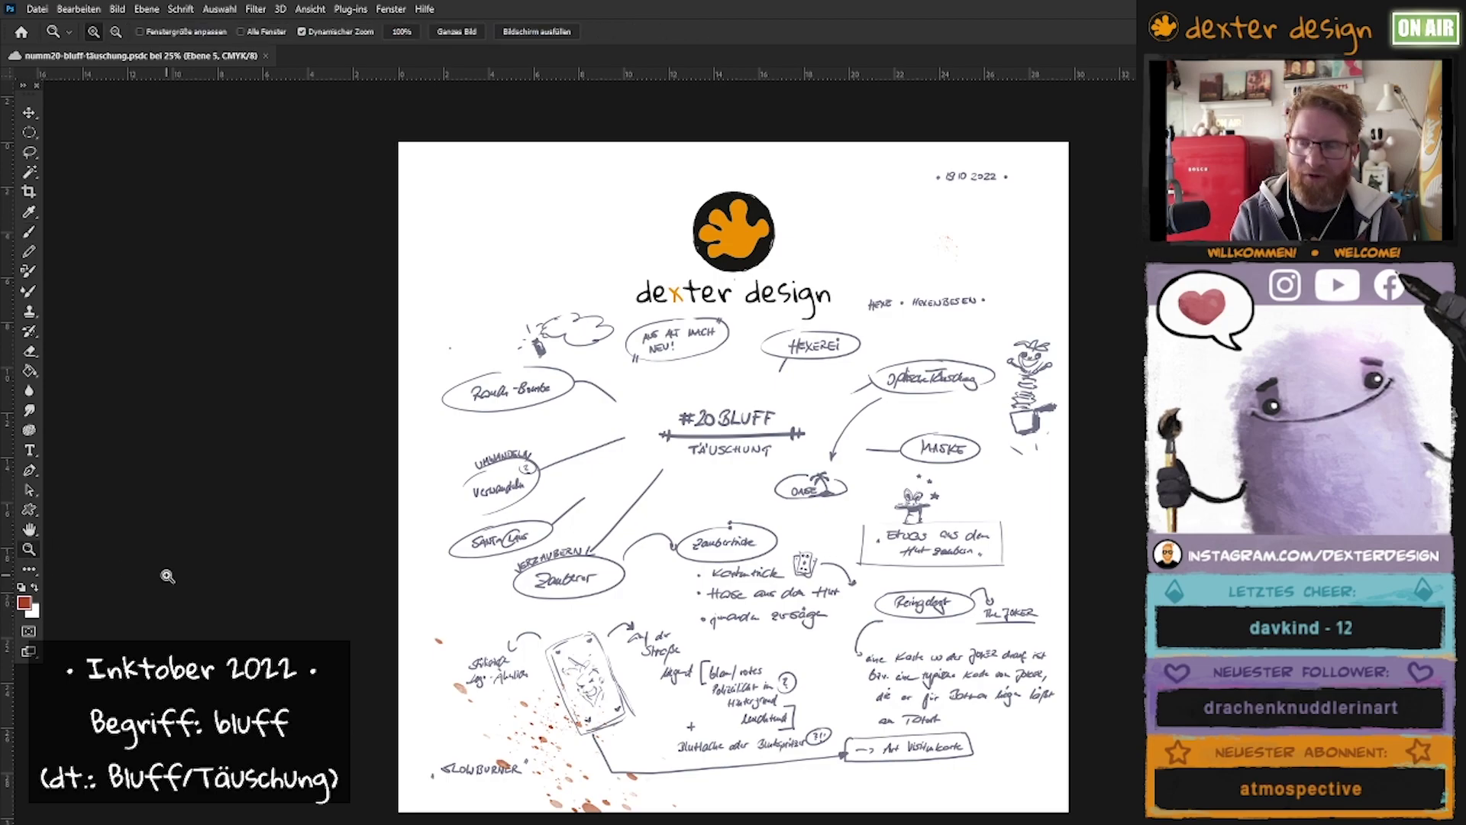
{"action": "left_click", "coordinate": [763, 643]}
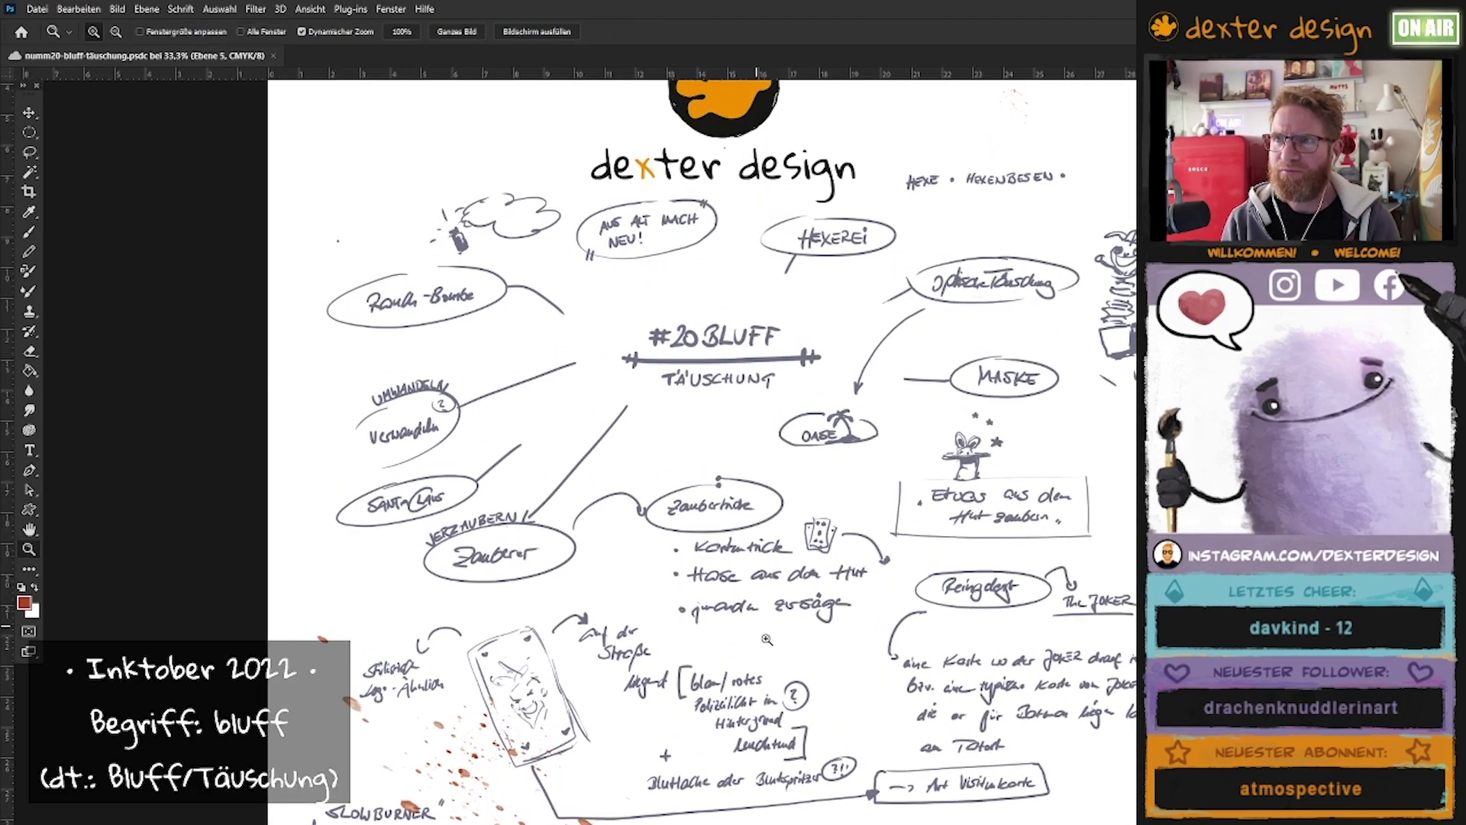
{"action": "left_click", "coordinate": [763, 643]}
{"action": "left_click_drag", "start_coordinate": [796, 620], "coordinate": [601, 782]}
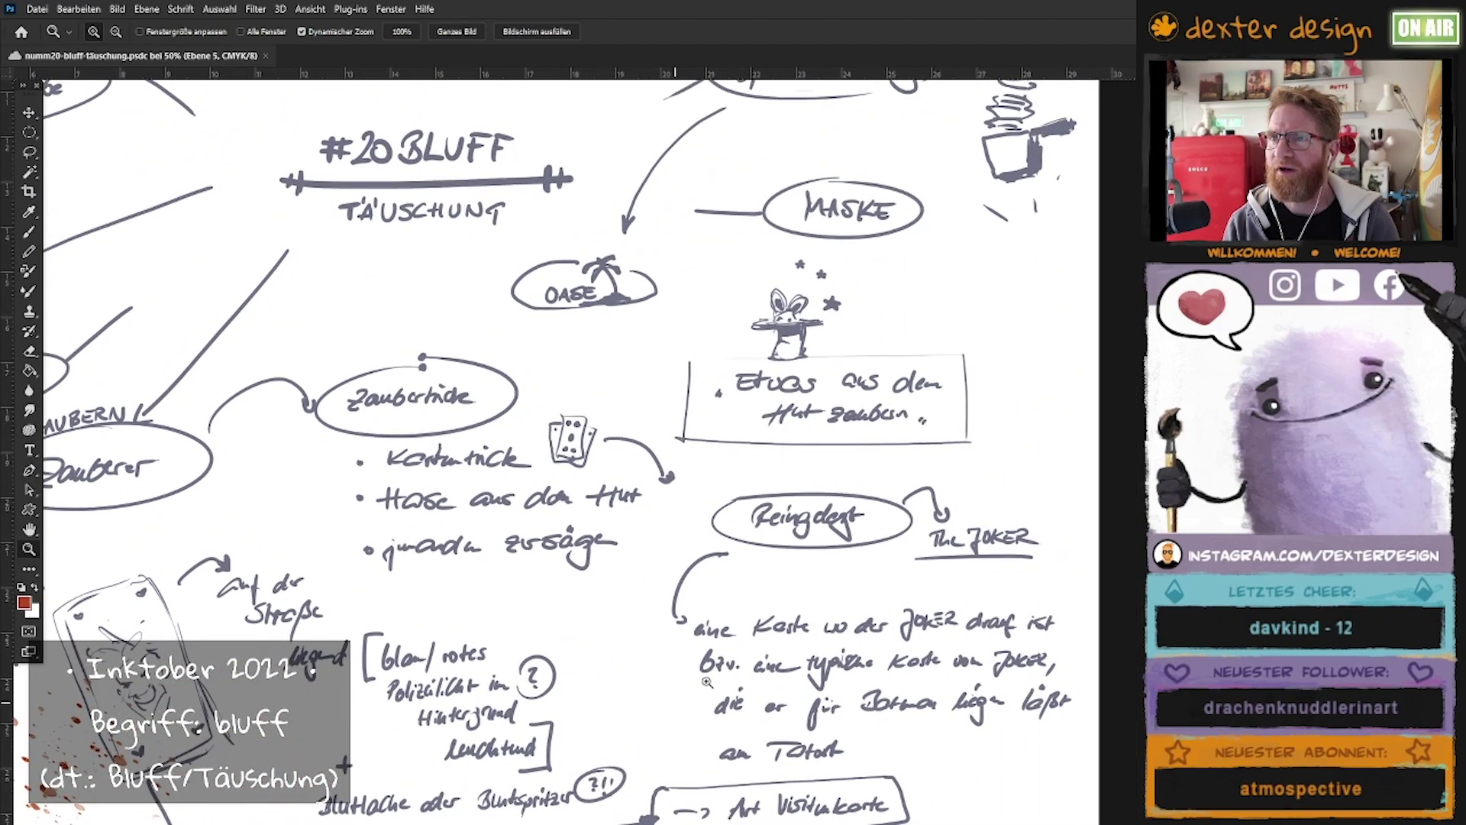
{"action": "left_click_drag", "start_coordinate": [799, 604], "coordinate": [613, 673]}
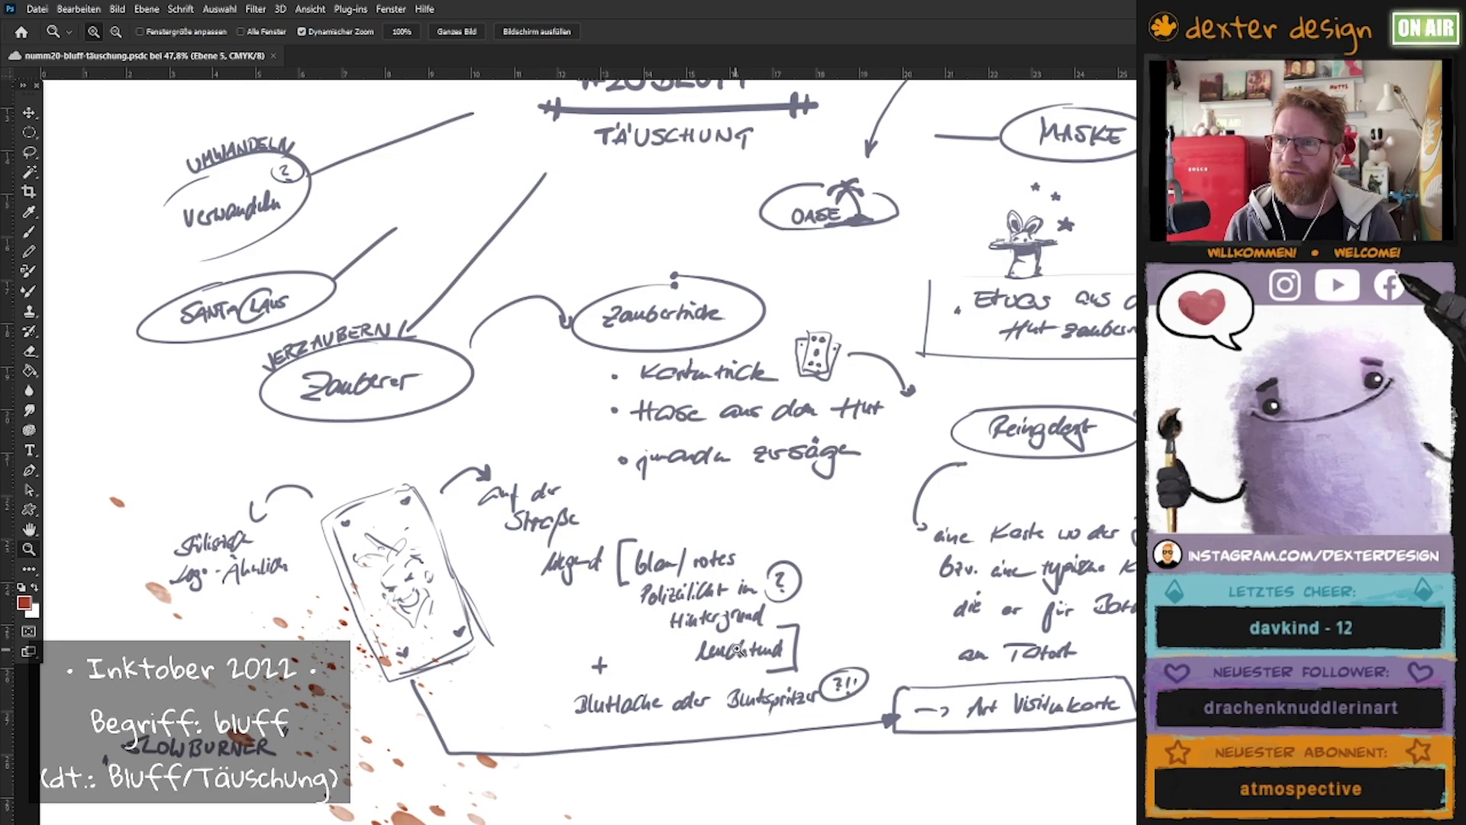
{"action": "left_click_drag", "start_coordinate": [798, 654], "coordinate": [656, 664]}
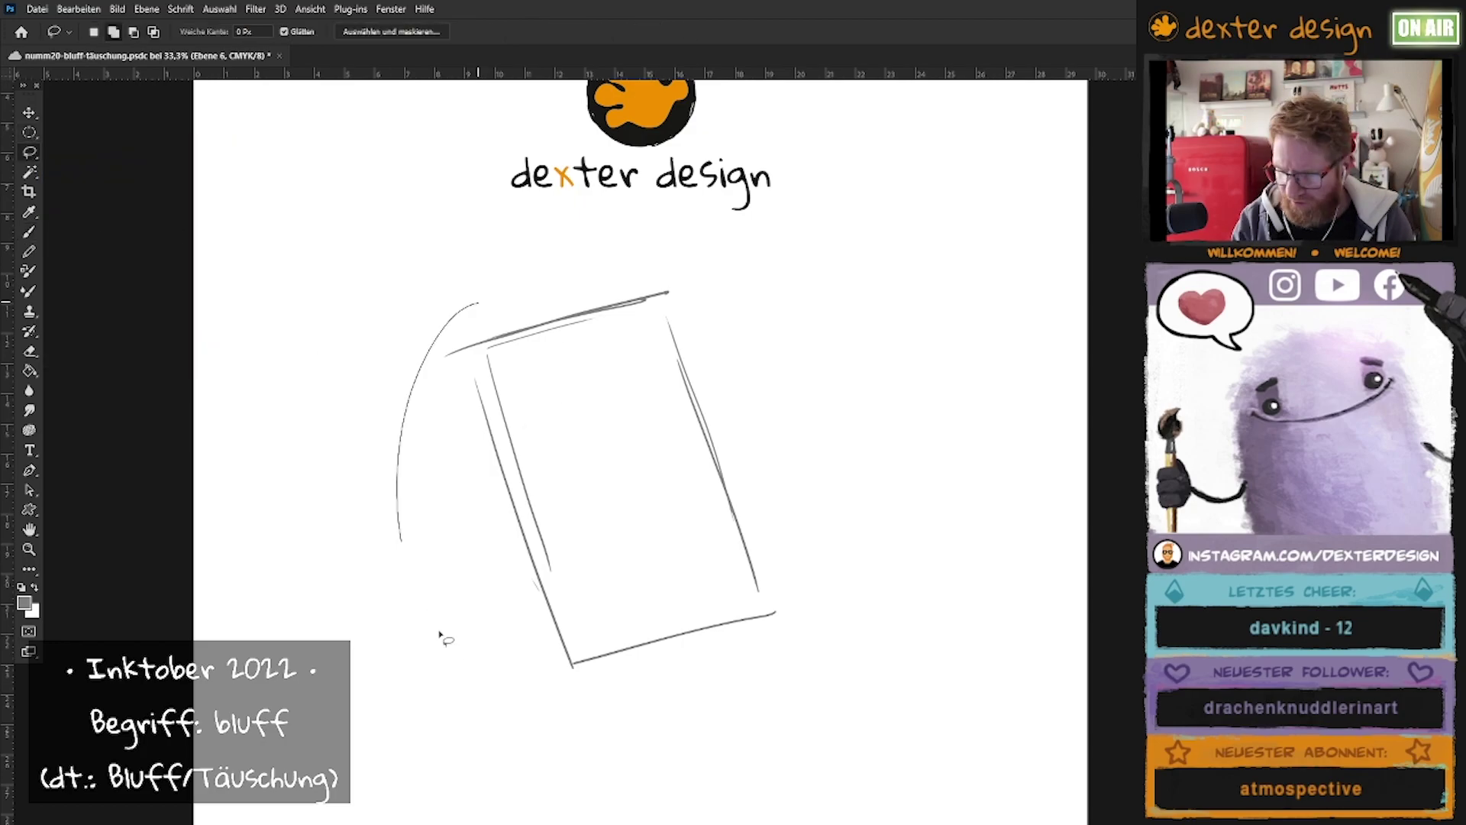
Fill a card-shaped rectangle with grey and rotate it upright with Free Transform.
{"action": "left_click_drag", "start_coordinate": [461, 275], "coordinate": [805, 823]}
{"action": "key", "text": "ctrl+0"}
{"action": "key", "text": "alt+BackSpace"}
{"action": "key", "text": "v"}
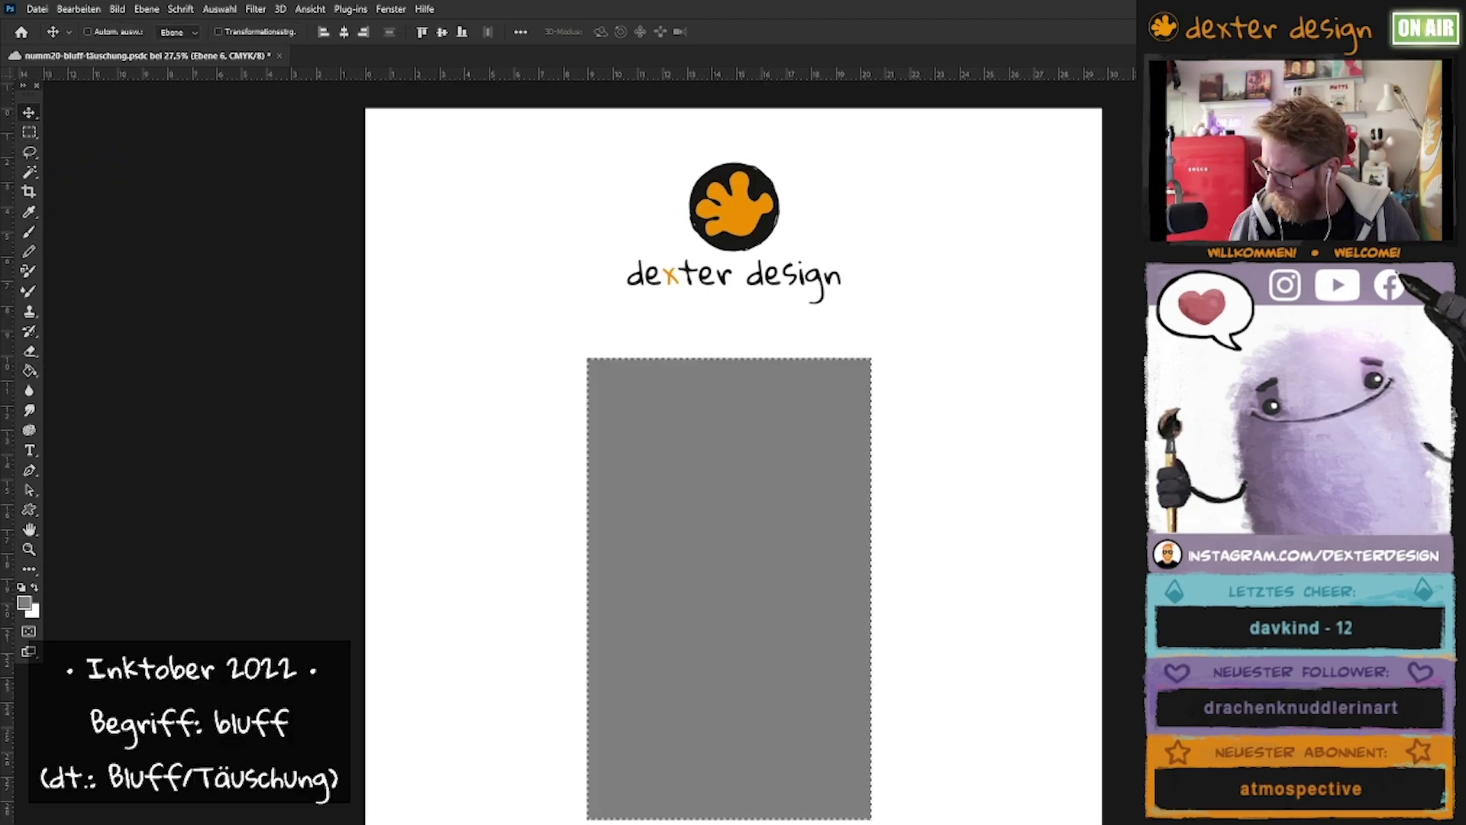
{"action": "key", "text": "ctrl+d"}
{"action": "key", "text": "ctrl+t"}
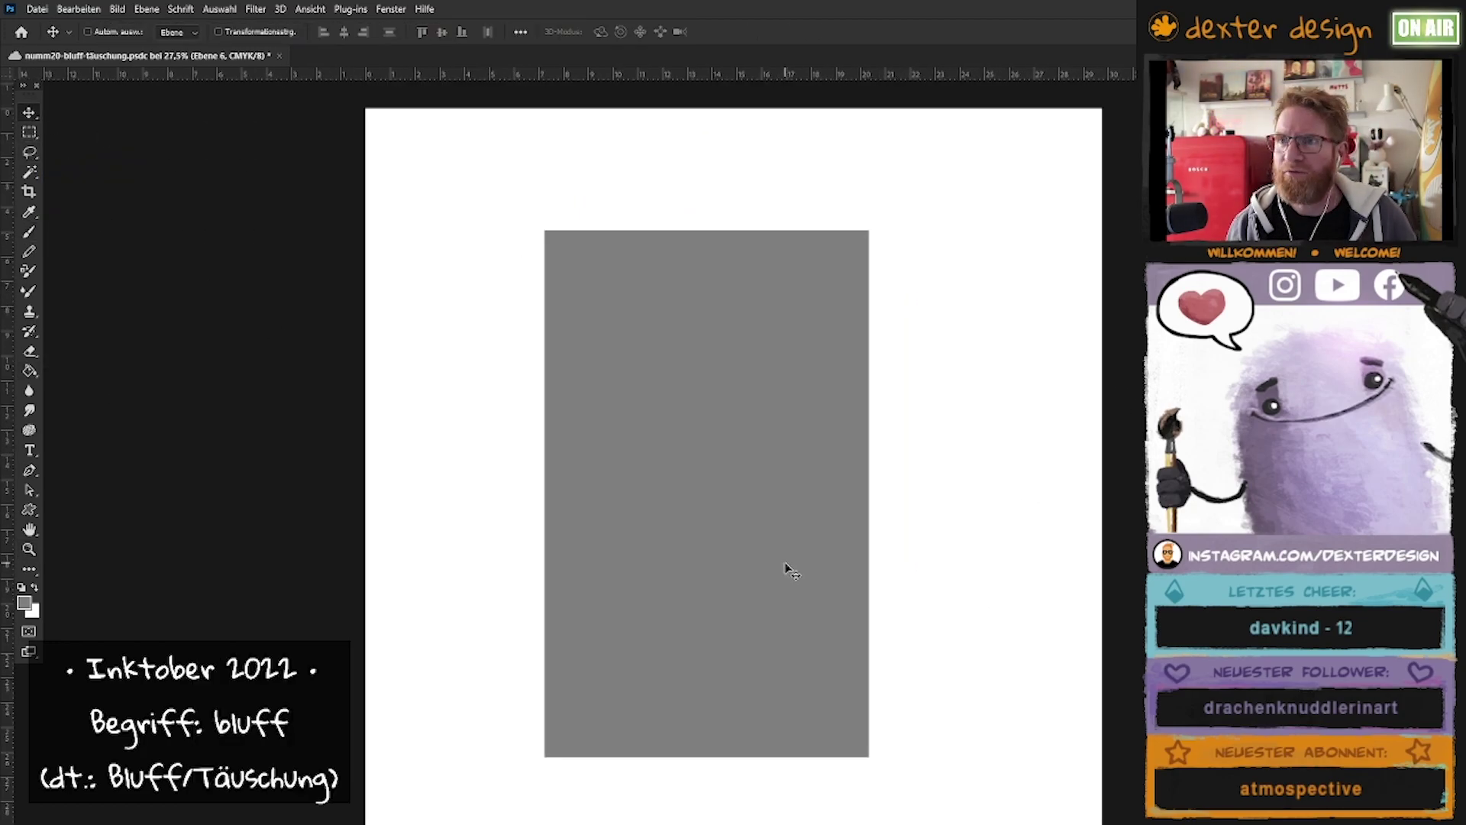
{"action": "mouse_move", "coordinate": [875, 226]}
{"action": "left_mouse_down"}
{"action": "mouse_move", "coordinate": [501, 343]}
{"action": "mouse_move", "coordinate": [841, 268]}
{"action": "mouse_move", "coordinate": [831, 438]}
{"action": "left_mouse_up"}
{"action": "key", "text": "Return"}
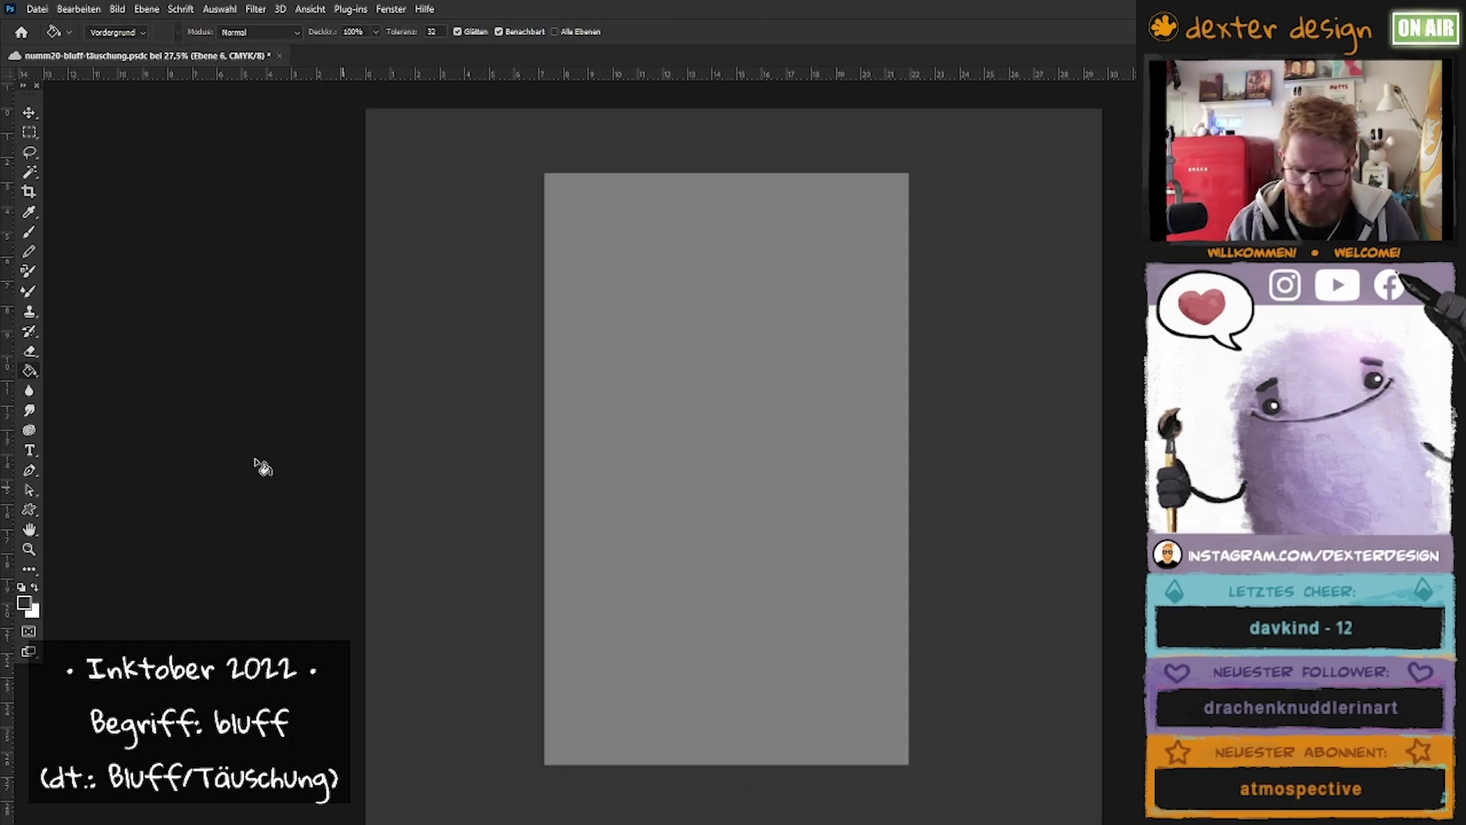
Paint light grey over the card's edges and interior.
{"action": "key", "text": "b"}
{"action": "left_click", "coordinate": [750, 378]}
{"action": "mouse_move", "coordinate": [557, 466]}
{"action": "left_mouse_down"}
{"action": "mouse_move", "coordinate": [894, 191]}
{"action": "mouse_move", "coordinate": [593, 311]}
{"action": "mouse_move", "coordinate": [751, 743]}
{"action": "mouse_move", "coordinate": [893, 733]}
{"action": "left_mouse_up"}
{"action": "left_click_drag", "start_coordinate": [894, 607], "coordinate": [894, 191]}
{"action": "left_click_drag", "start_coordinate": [573, 725], "coordinate": [886, 588]}
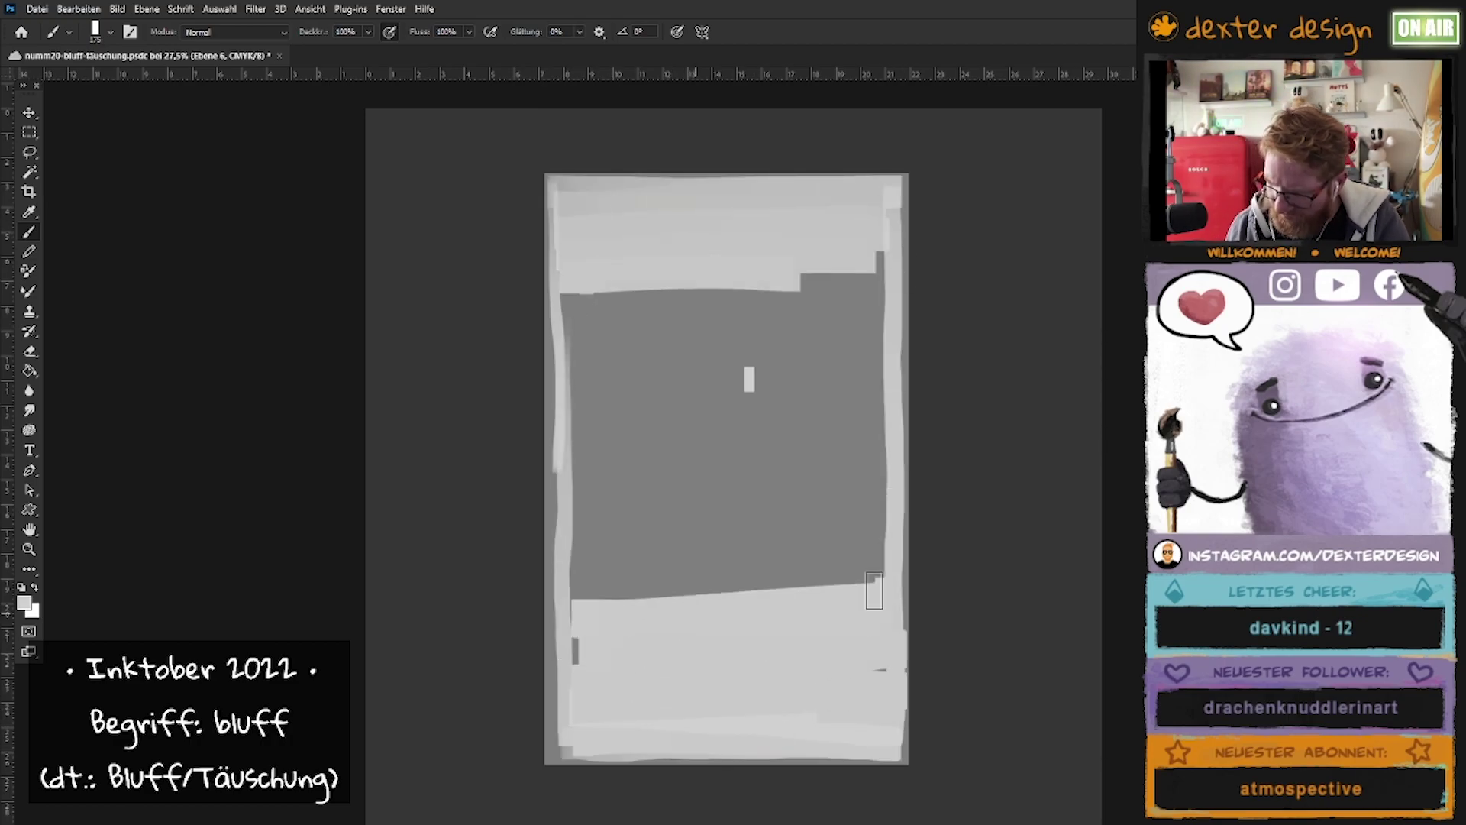
{"action": "left_click_drag", "start_coordinate": [572, 603], "coordinate": [886, 367]}
{"action": "left_click_drag", "start_coordinate": [879, 252], "coordinate": [678, 421]}
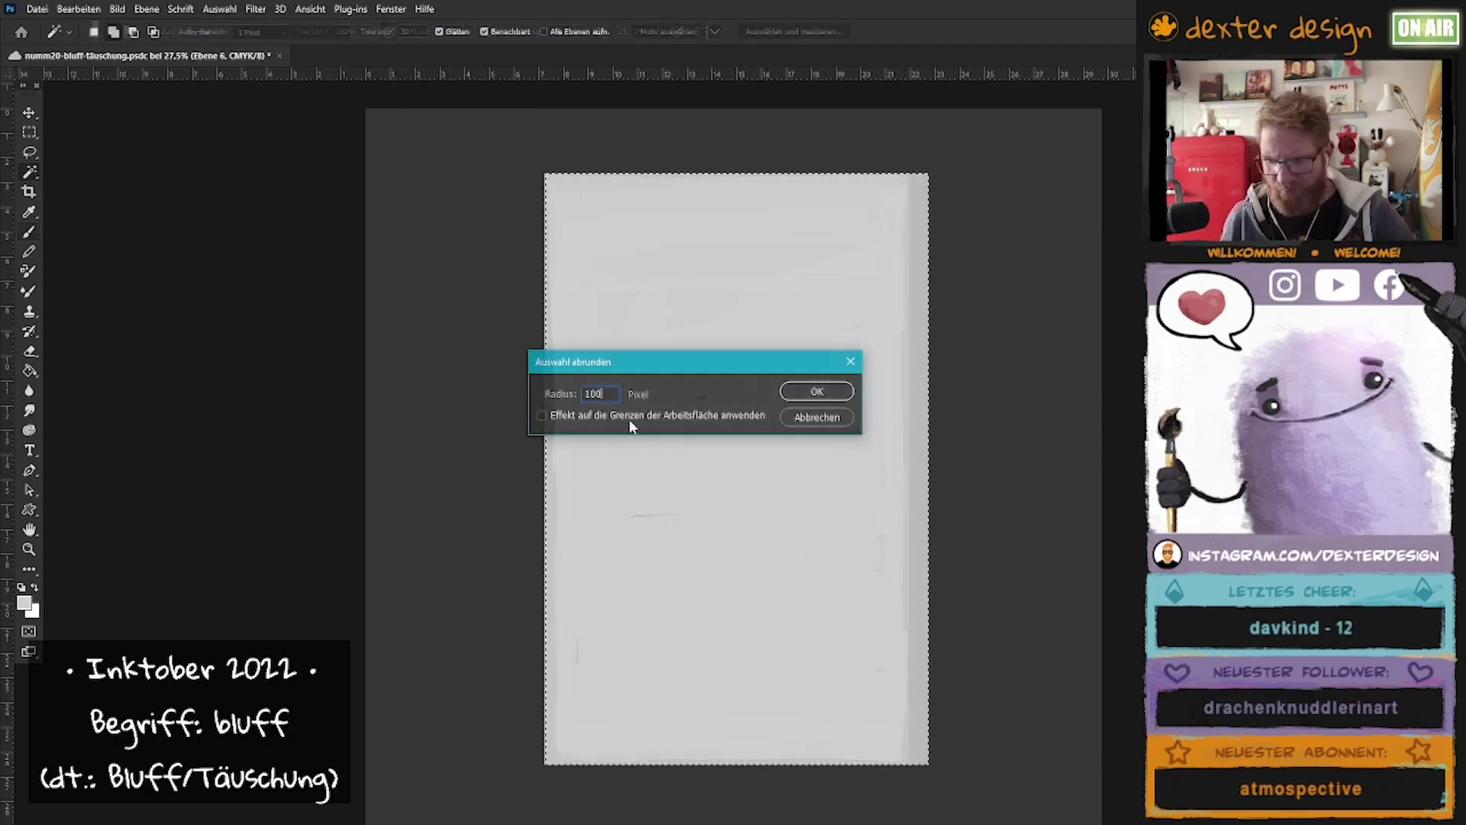
Invert the selection and delete the corners to round the card.
{"action": "left_click", "coordinate": [219, 9]}
{"action": "left_click", "coordinate": [234, 69]}
{"action": "key", "text": "Delete"}
{"action": "key", "text": "ctrl+d"}
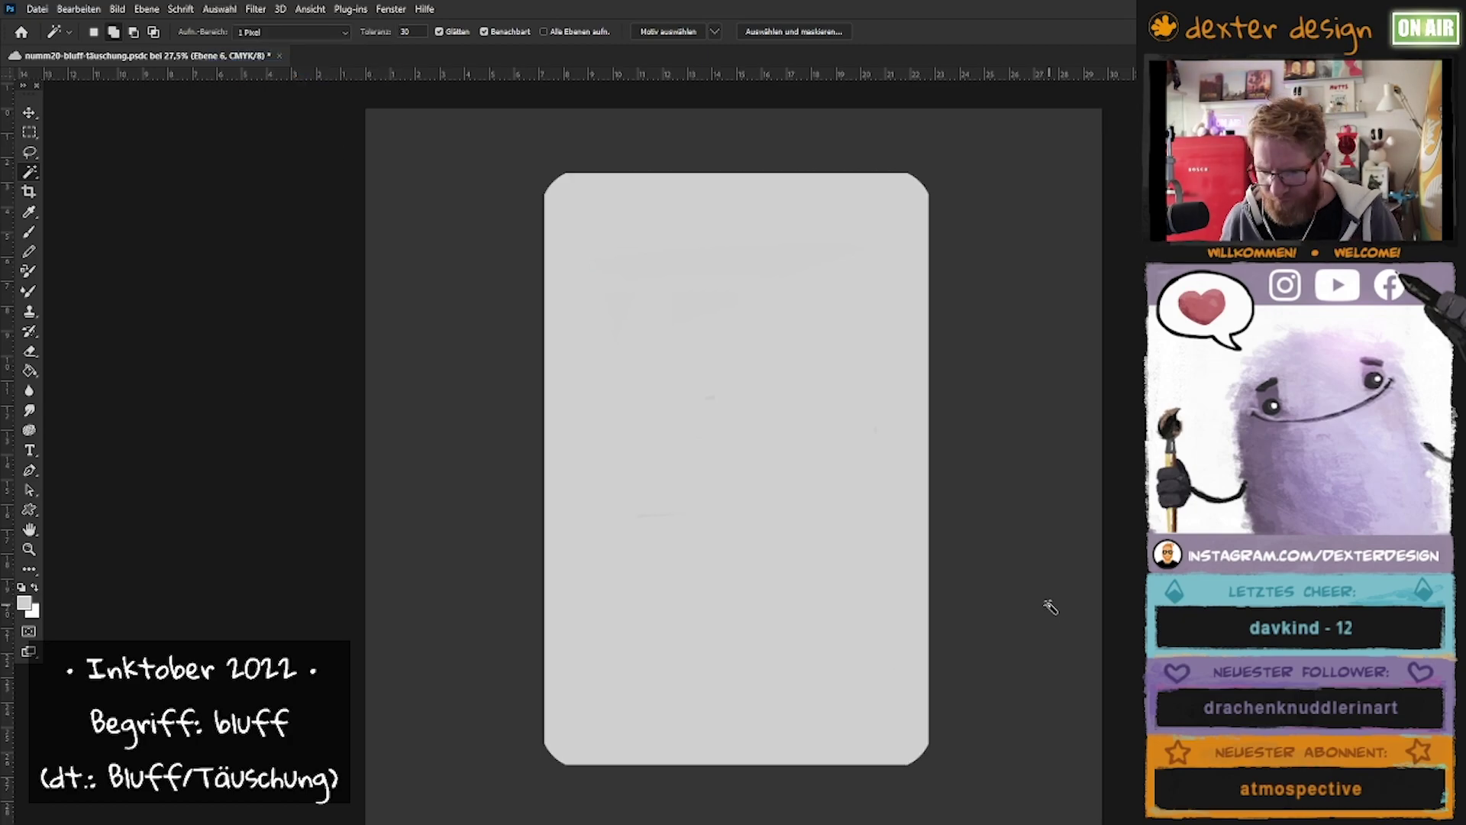
Cover the card in cream tones with an enlarged brush.
{"action": "key", "text": "b"}
{"action": "mouse_move", "coordinate": [547, 203]}
{"action": "left_mouse_down"}
{"action": "mouse_move", "coordinate": [639, 187]}
{"action": "mouse_move", "coordinate": [600, 749]}
{"action": "left_mouse_up"}
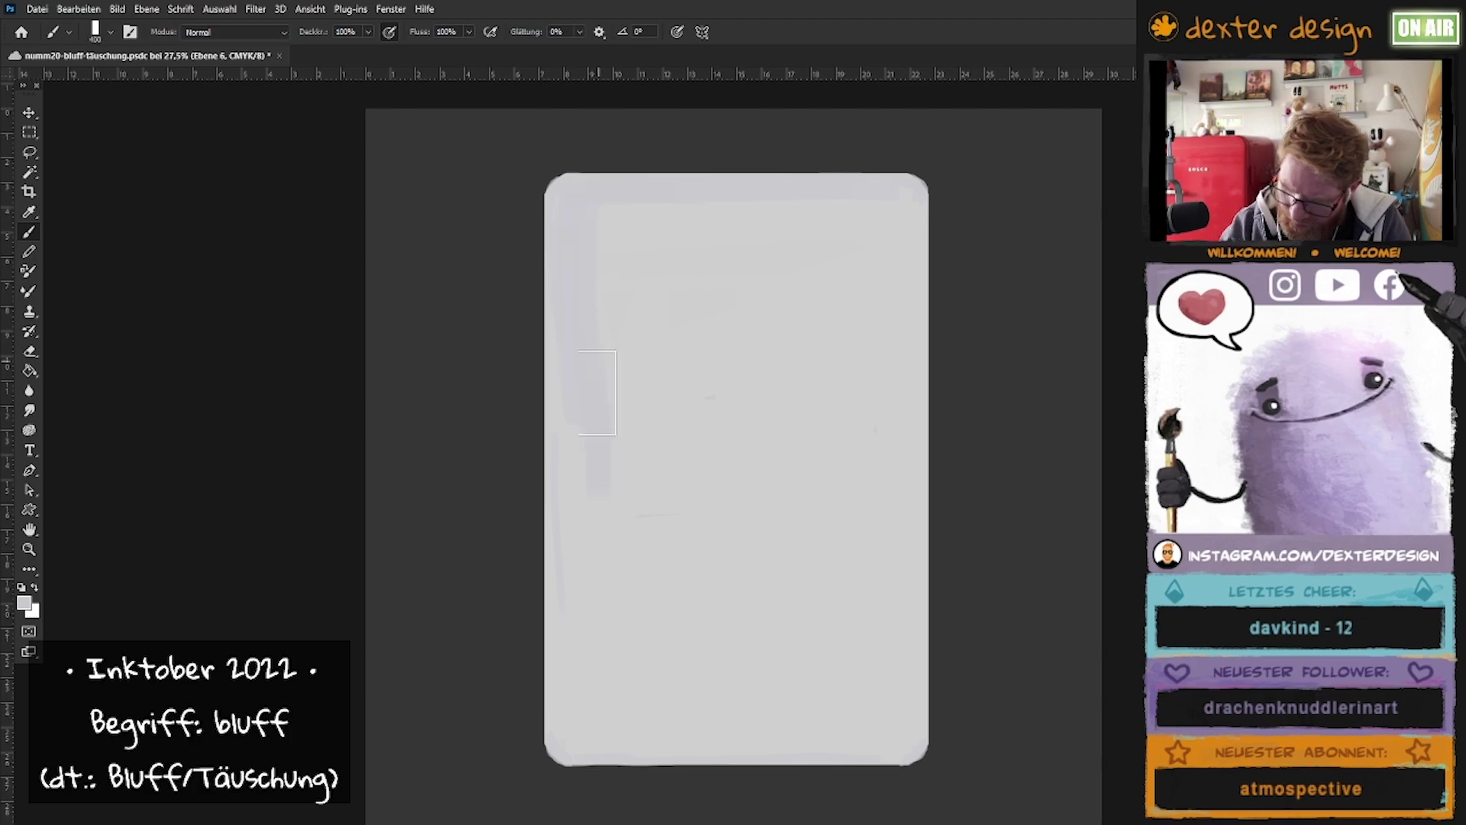
{"action": "mouse_move", "coordinate": [897, 229]}
{"action": "left_mouse_down"}
{"action": "mouse_move", "coordinate": [897, 641]}
{"action": "mouse_move", "coordinate": [886, 489]}
{"action": "left_mouse_up"}
{"action": "key", "text": "bracketright"}
{"action": "key", "text": "bracketright"}
{"action": "key", "text": "bracketright"}
{"action": "left_click_drag", "start_coordinate": [901, 199], "coordinate": [725, 367]}
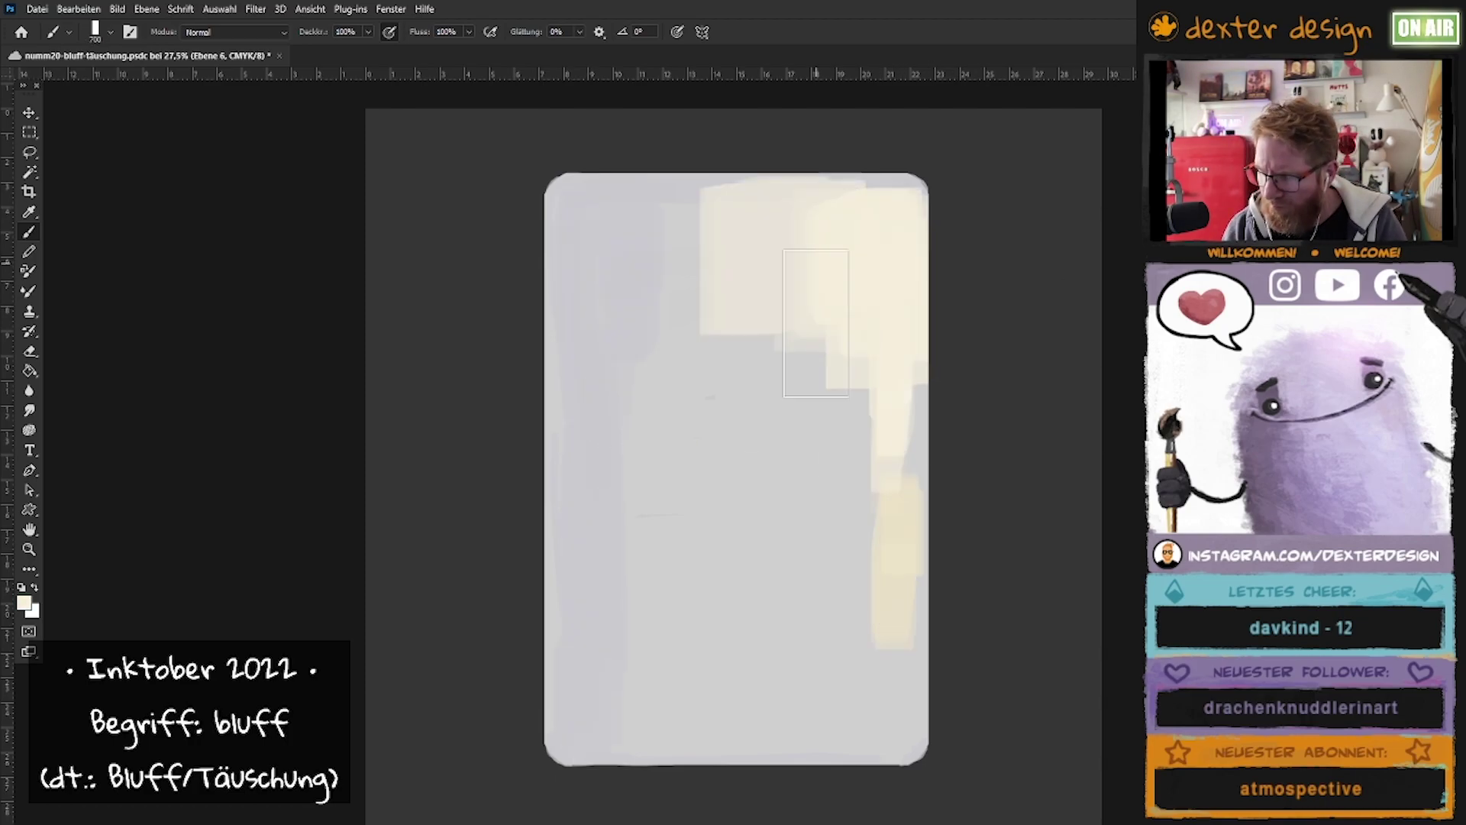
{"action": "left_click_drag", "start_coordinate": [649, 214], "coordinate": [729, 676]}
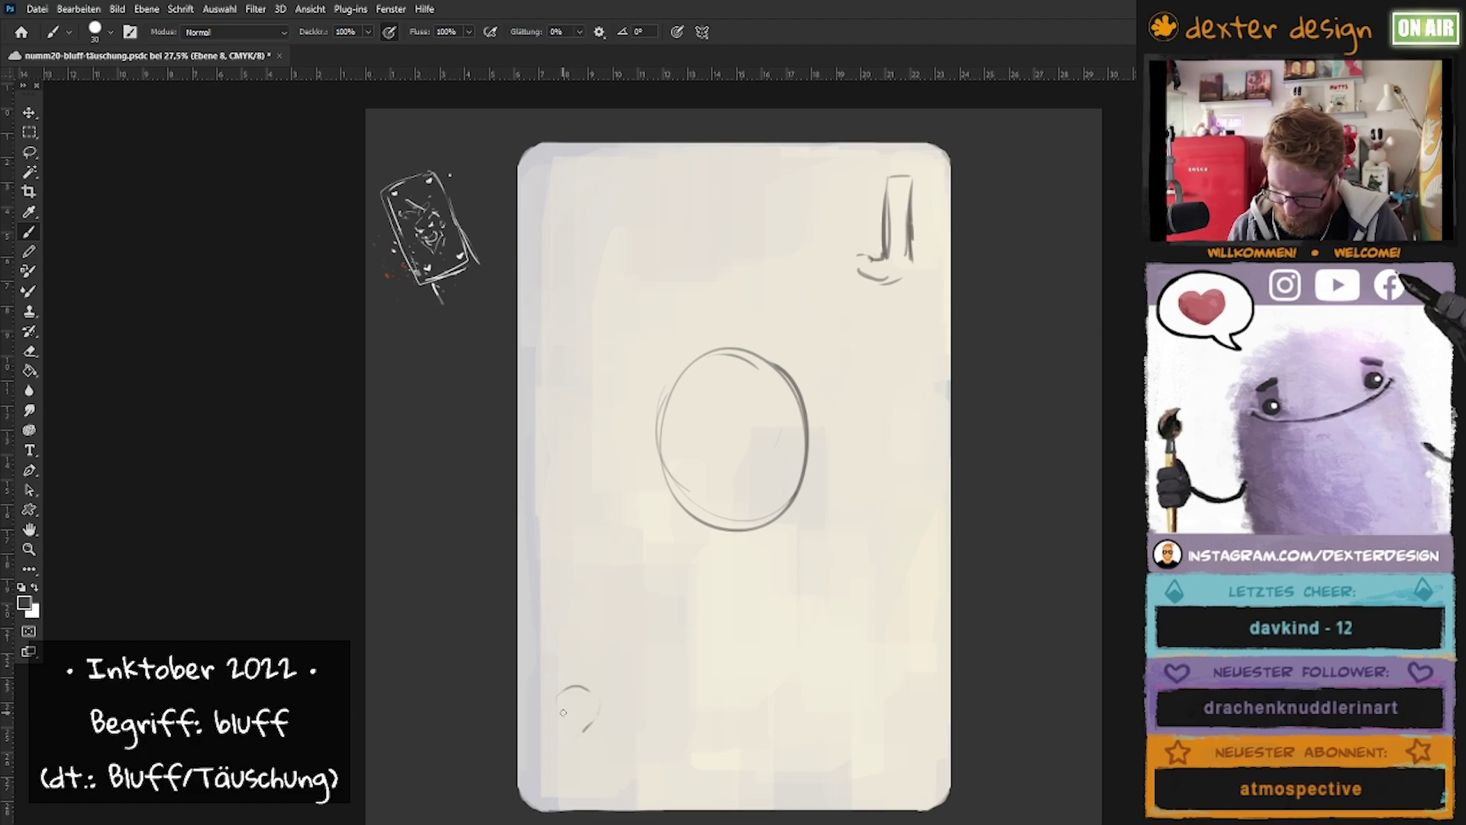
Thicken the top-right J, sketch chin lines and retrace the head circle.
{"action": "left_click_drag", "start_coordinate": [886, 249], "coordinate": [852, 260]}
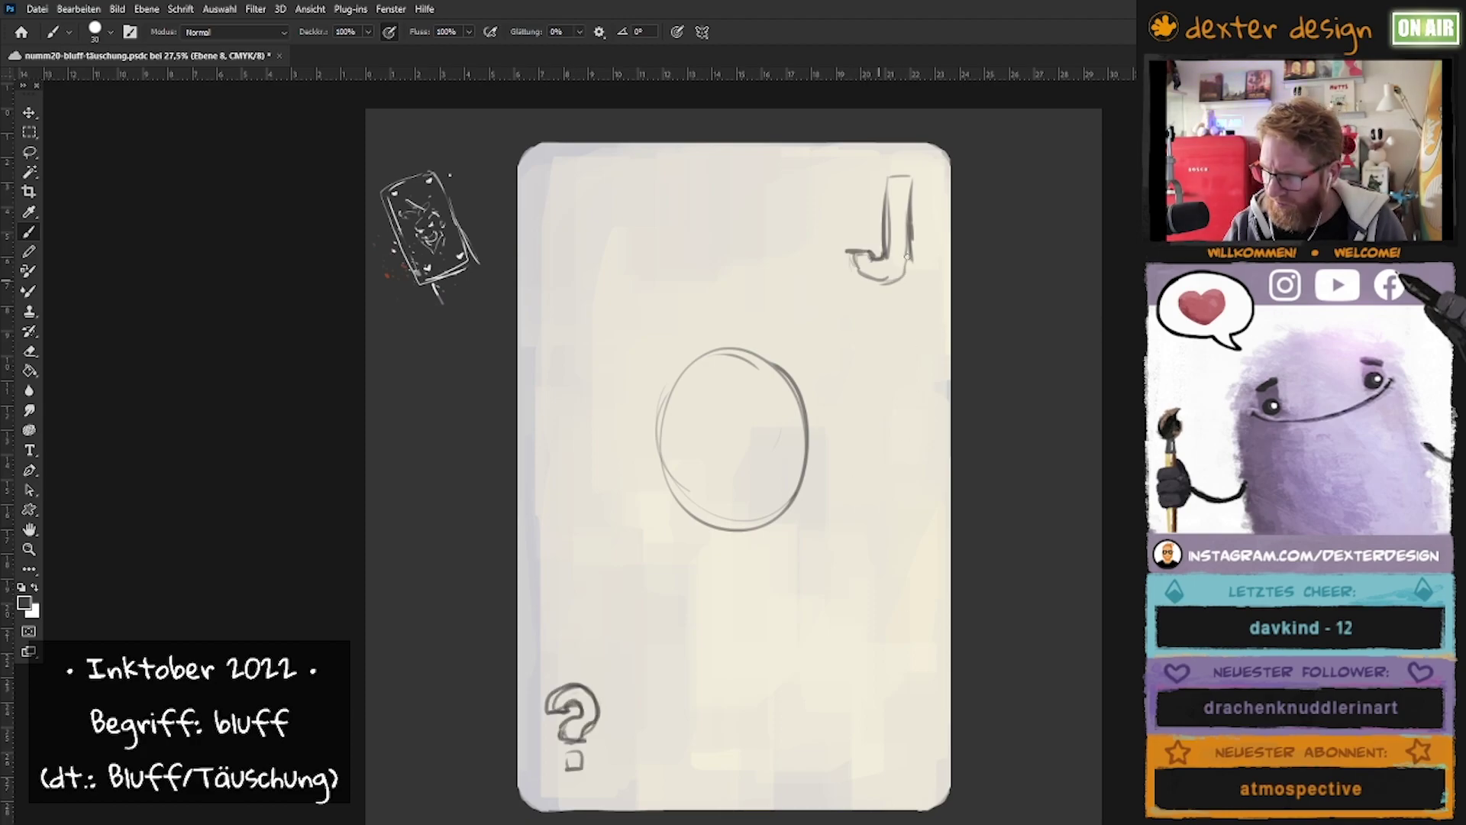
{"action": "left_click_drag", "start_coordinate": [885, 183], "coordinate": [882, 247]}
{"action": "left_click_drag", "start_coordinate": [892, 176], "coordinate": [913, 175]}
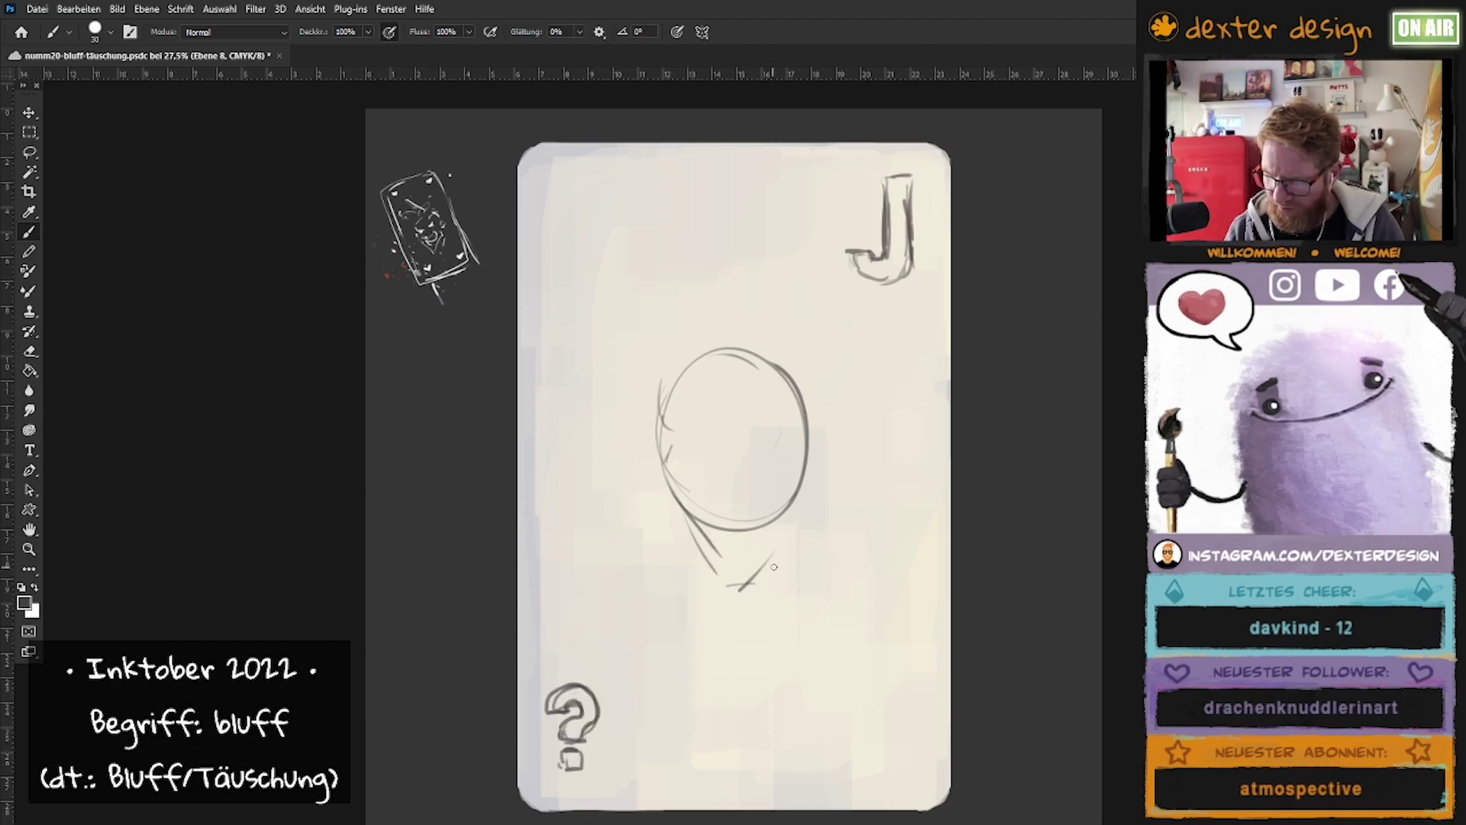
{"action": "left_click_drag", "start_coordinate": [802, 483], "coordinate": [729, 582]}
{"action": "left_click_drag", "start_coordinate": [658, 470], "coordinate": [714, 573]}
{"action": "left_click_drag", "start_coordinate": [666, 404], "coordinate": [651, 460]}
{"action": "left_click_drag", "start_coordinate": [661, 428], "coordinate": [813, 454]}
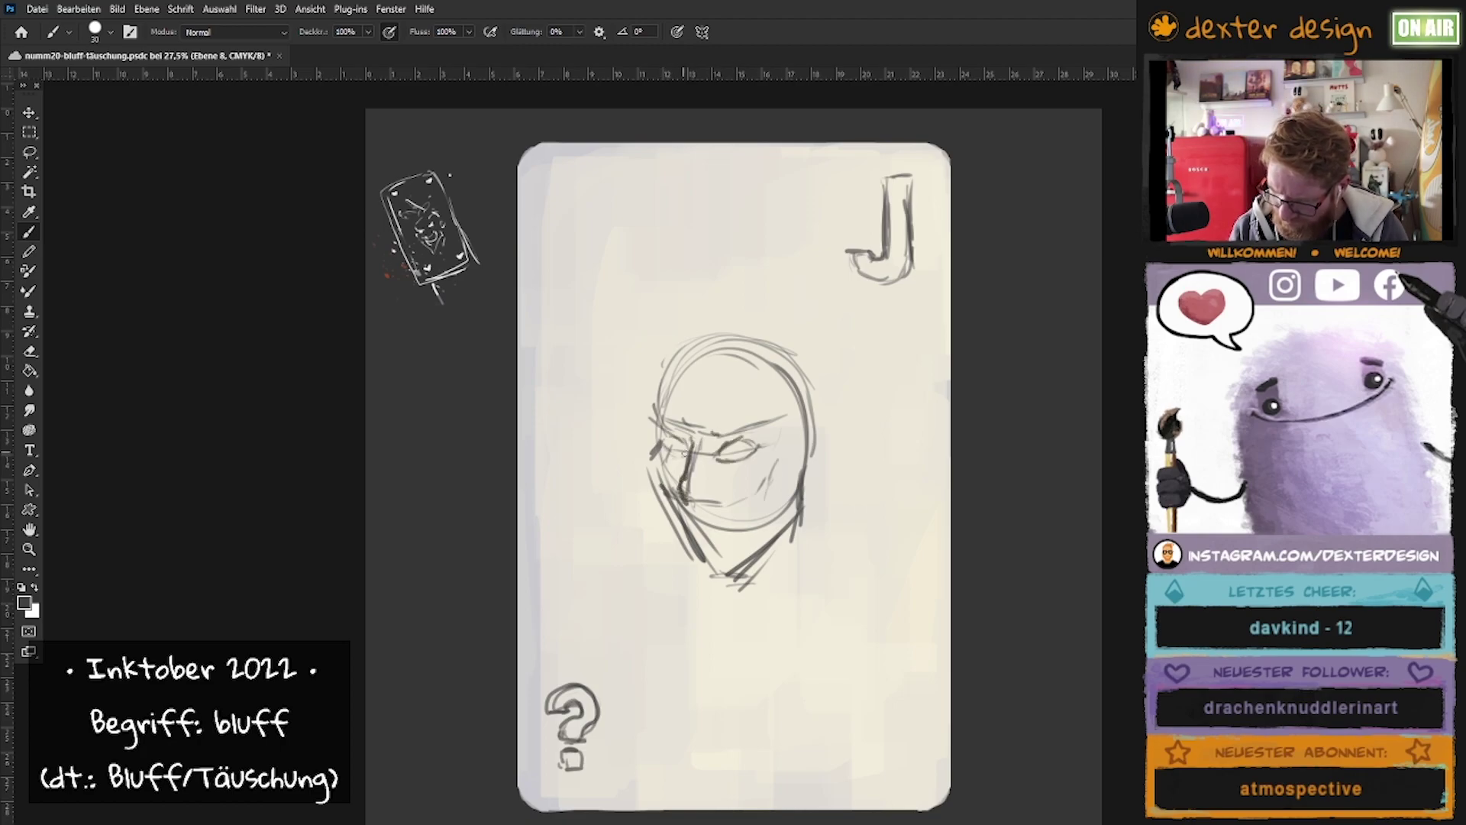
Darken the brow, jaw, cheek, head outline, nose and mouth lines.
{"action": "left_click_drag", "start_coordinate": [653, 418], "coordinate": [686, 433]}
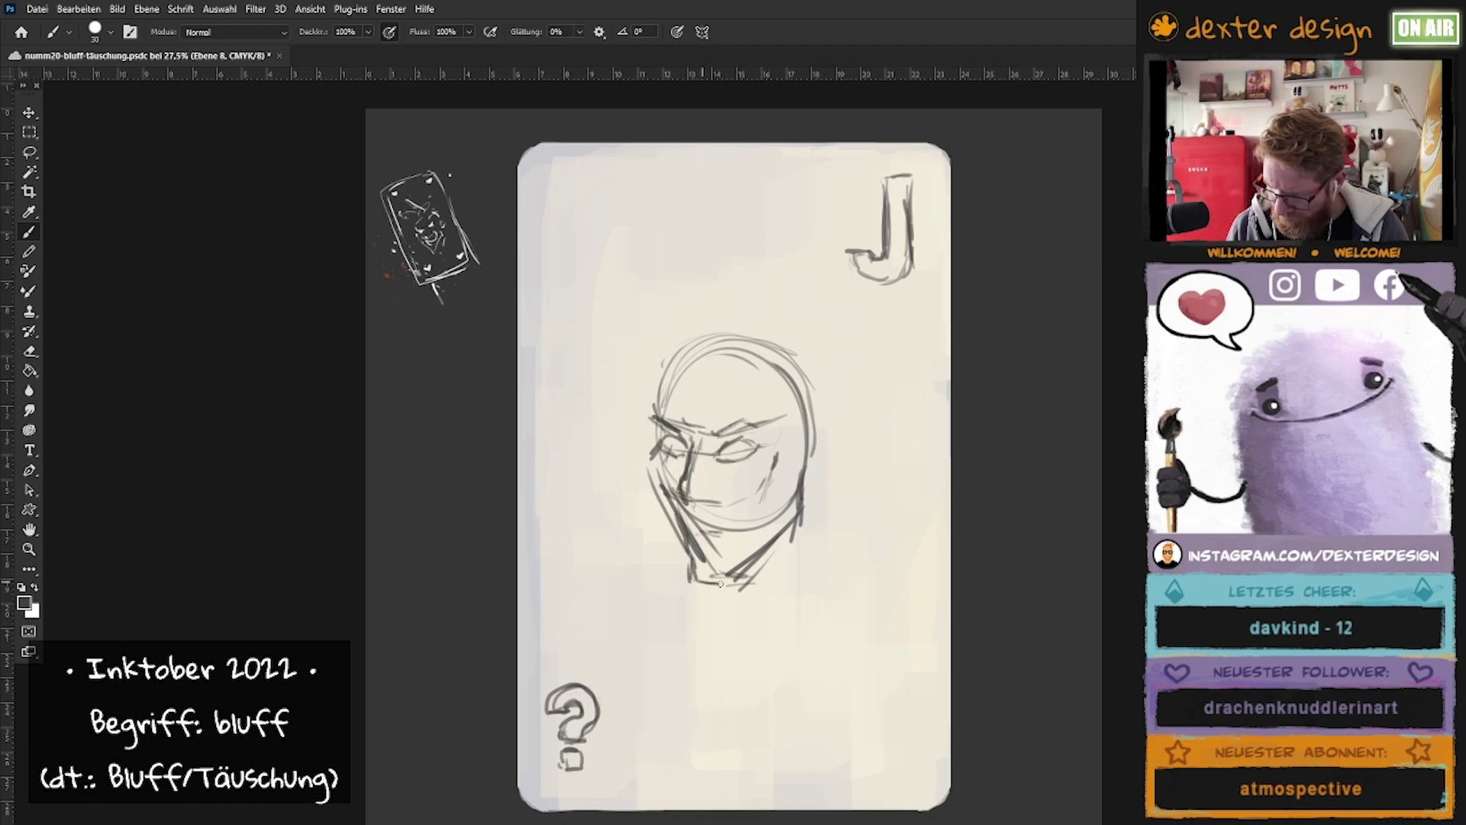
{"action": "left_click_drag", "start_coordinate": [803, 517], "coordinate": [708, 590]}
{"action": "left_click_drag", "start_coordinate": [811, 373], "coordinate": [781, 551]}
{"action": "left_click_drag", "start_coordinate": [811, 382], "coordinate": [699, 340]}
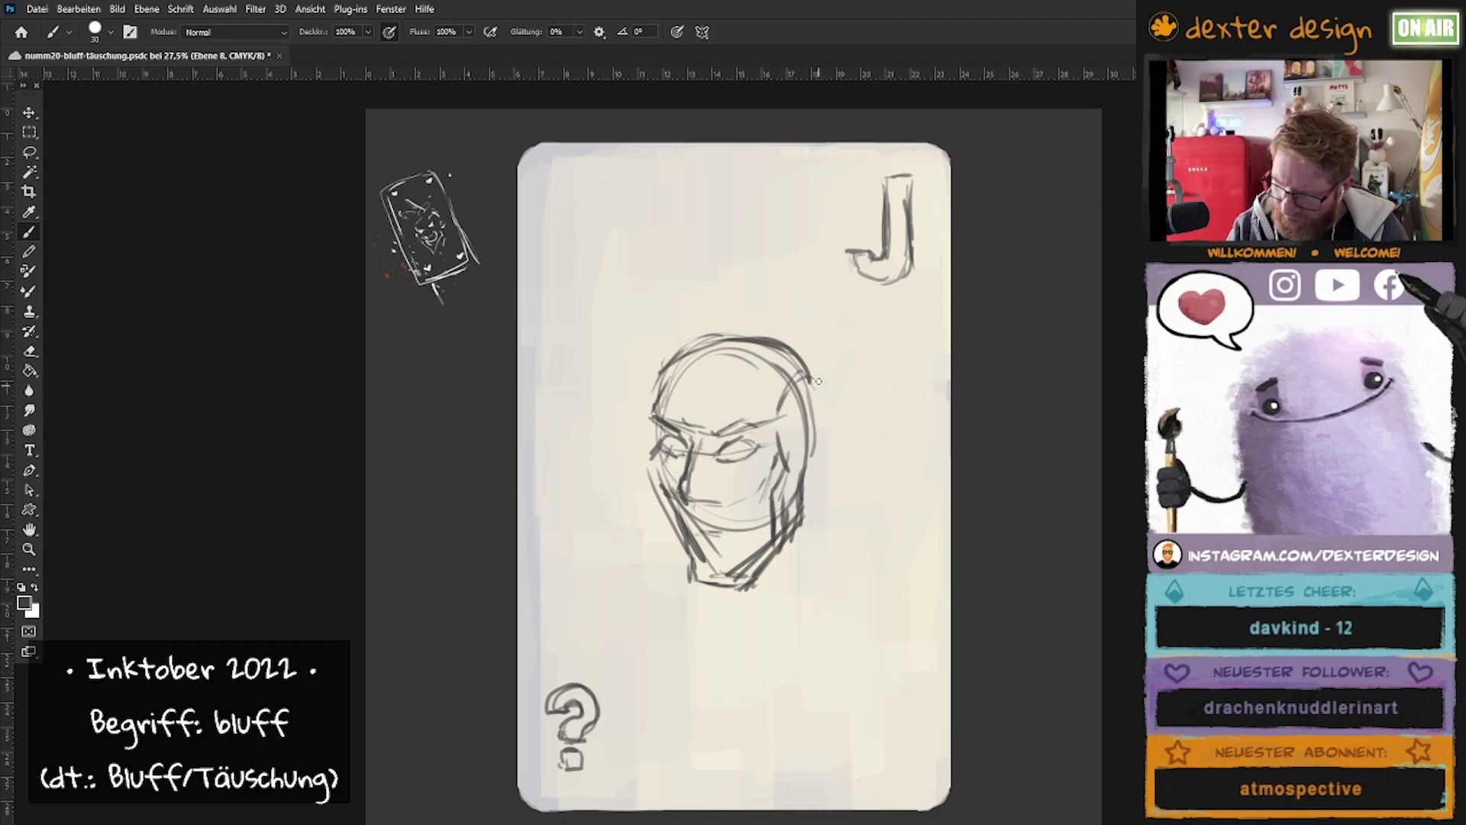
{"action": "left_click_drag", "start_coordinate": [650, 416], "coordinate": [753, 349]}
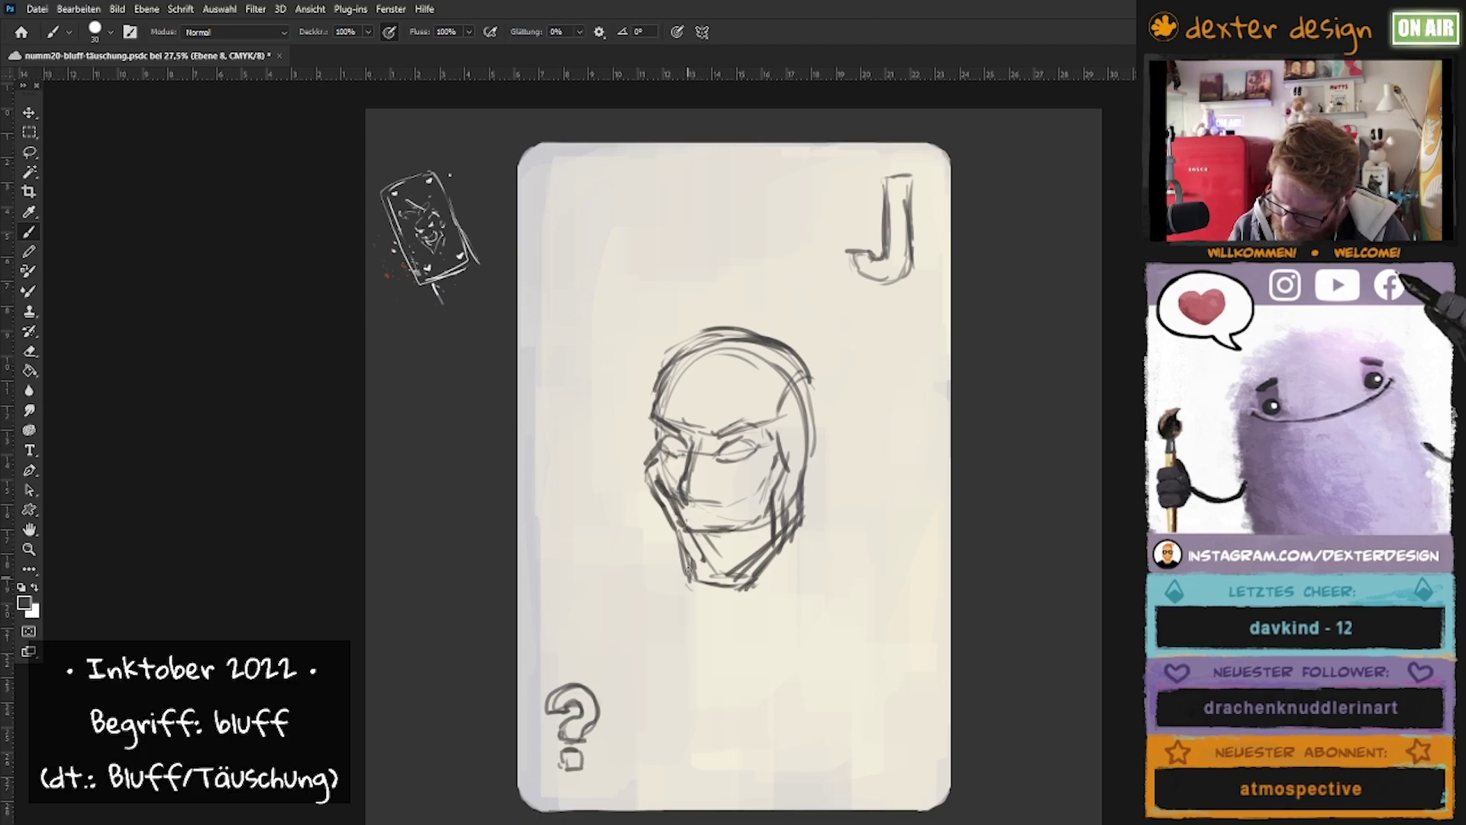
{"action": "mouse_move", "coordinate": [704, 499]}
{"action": "left_mouse_down"}
{"action": "mouse_move", "coordinate": [710, 489]}
{"action": "mouse_move", "coordinate": [695, 528]}
{"action": "left_mouse_up"}
{"action": "left_click_drag", "start_coordinate": [701, 547], "coordinate": [682, 578]}
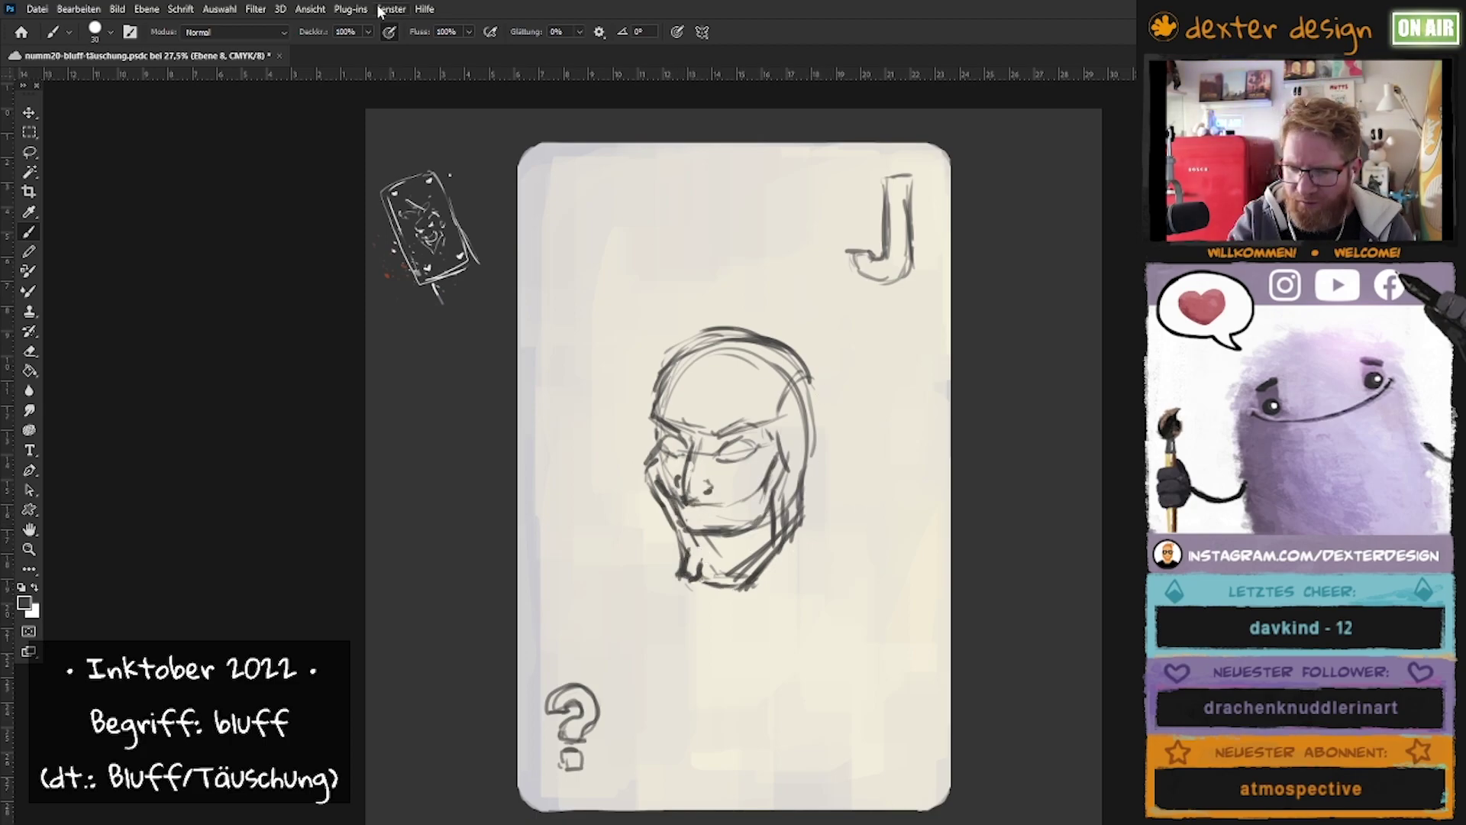
Mirror the canvas view horizontally, then draw thick eyebrows and a darker jawline.
{"action": "left_click", "coordinate": [310, 8]}
{"action": "left_click", "coordinate": [359, 246]}
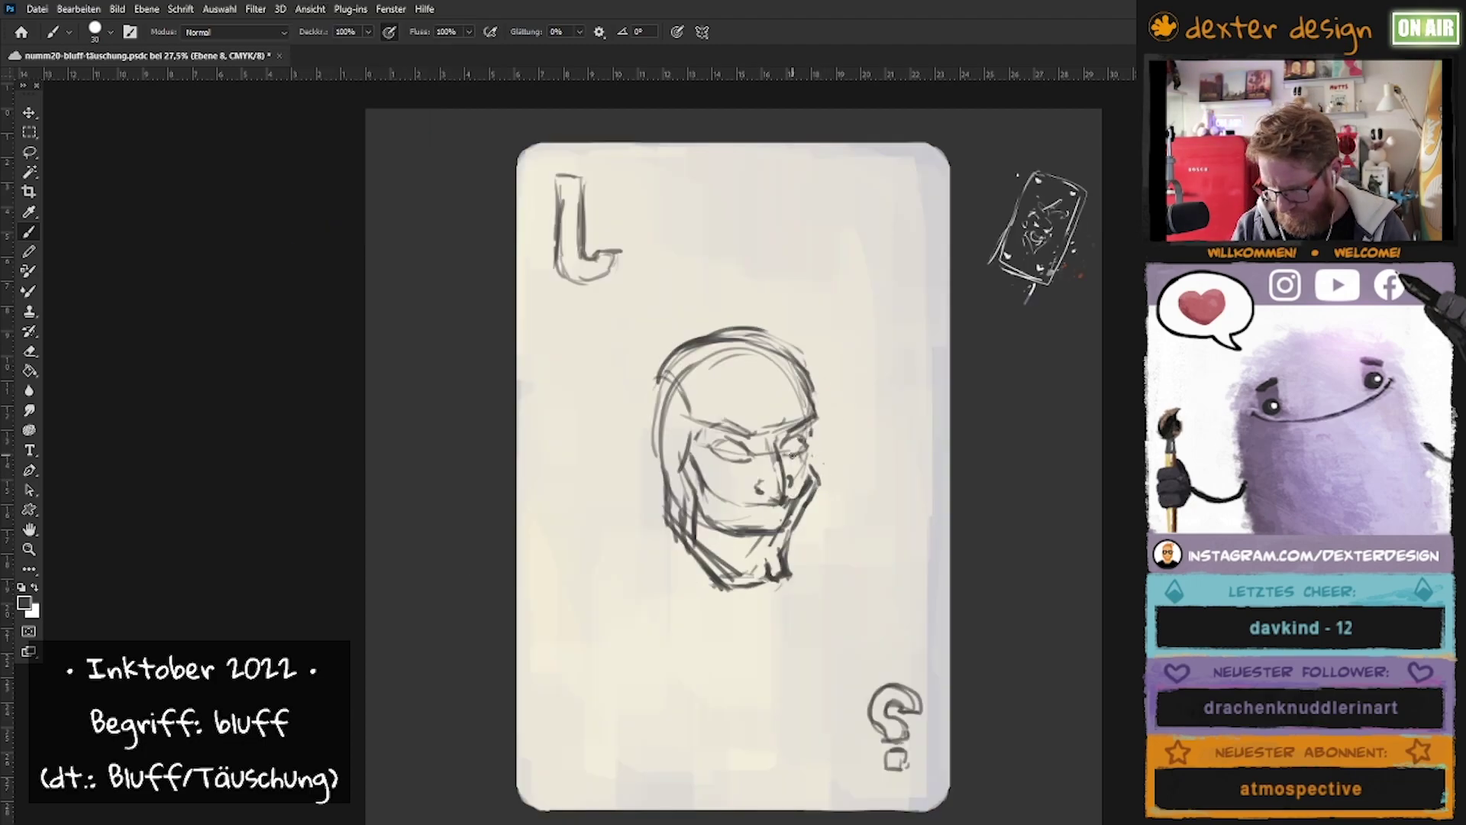
{"action": "left_click_drag", "start_coordinate": [811, 421], "coordinate": [701, 425]}
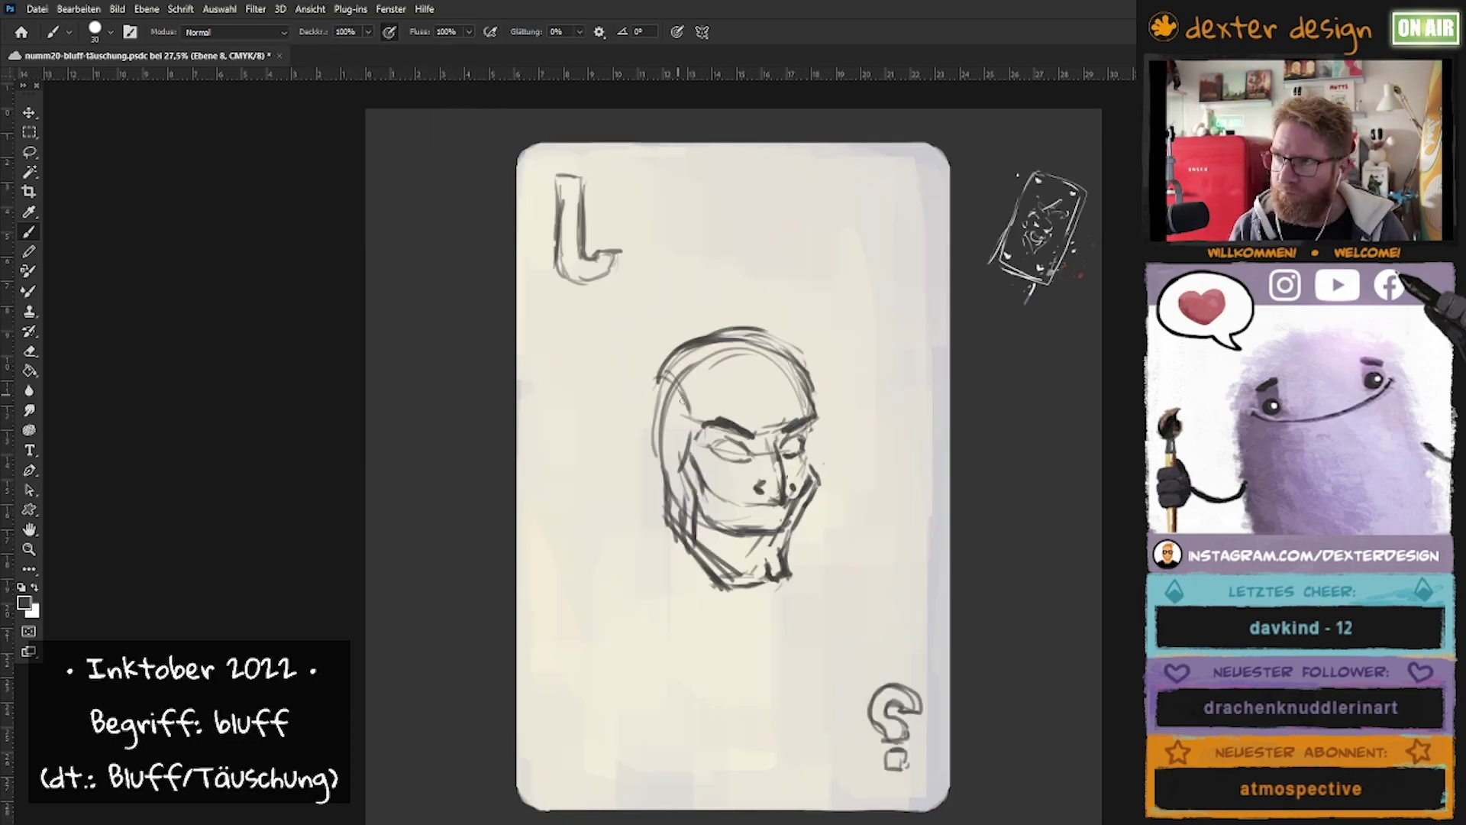
{"action": "left_click_drag", "start_coordinate": [707, 561], "coordinate": [768, 599]}
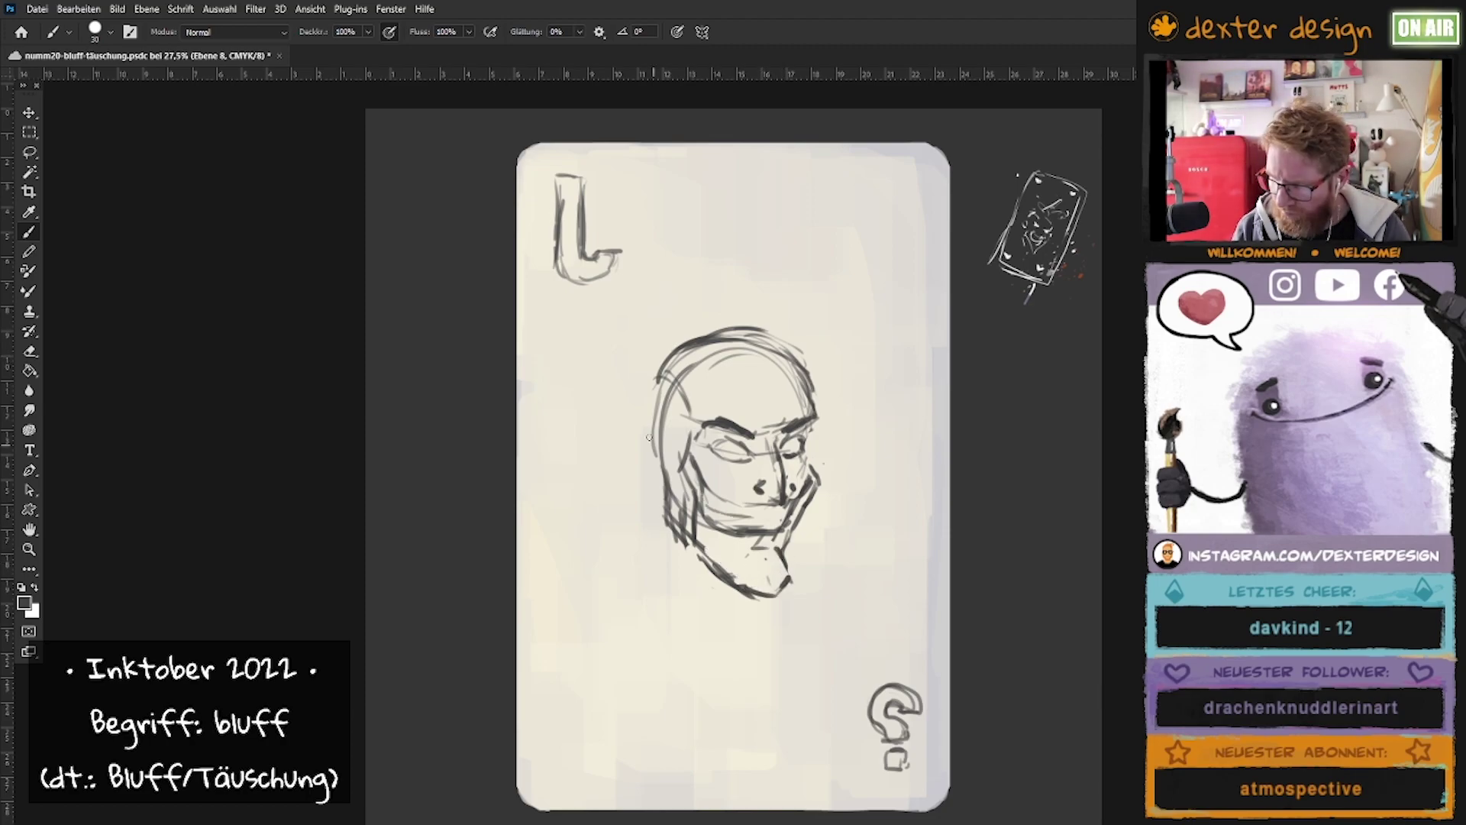
Sketch the ear, back of the skull, side of the head and swept-up hair.
{"action": "mouse_move", "coordinate": [647, 416]}
{"action": "left_mouse_down"}
{"action": "mouse_move", "coordinate": [629, 472]}
{"action": "mouse_move", "coordinate": [655, 478]}
{"action": "left_mouse_up"}
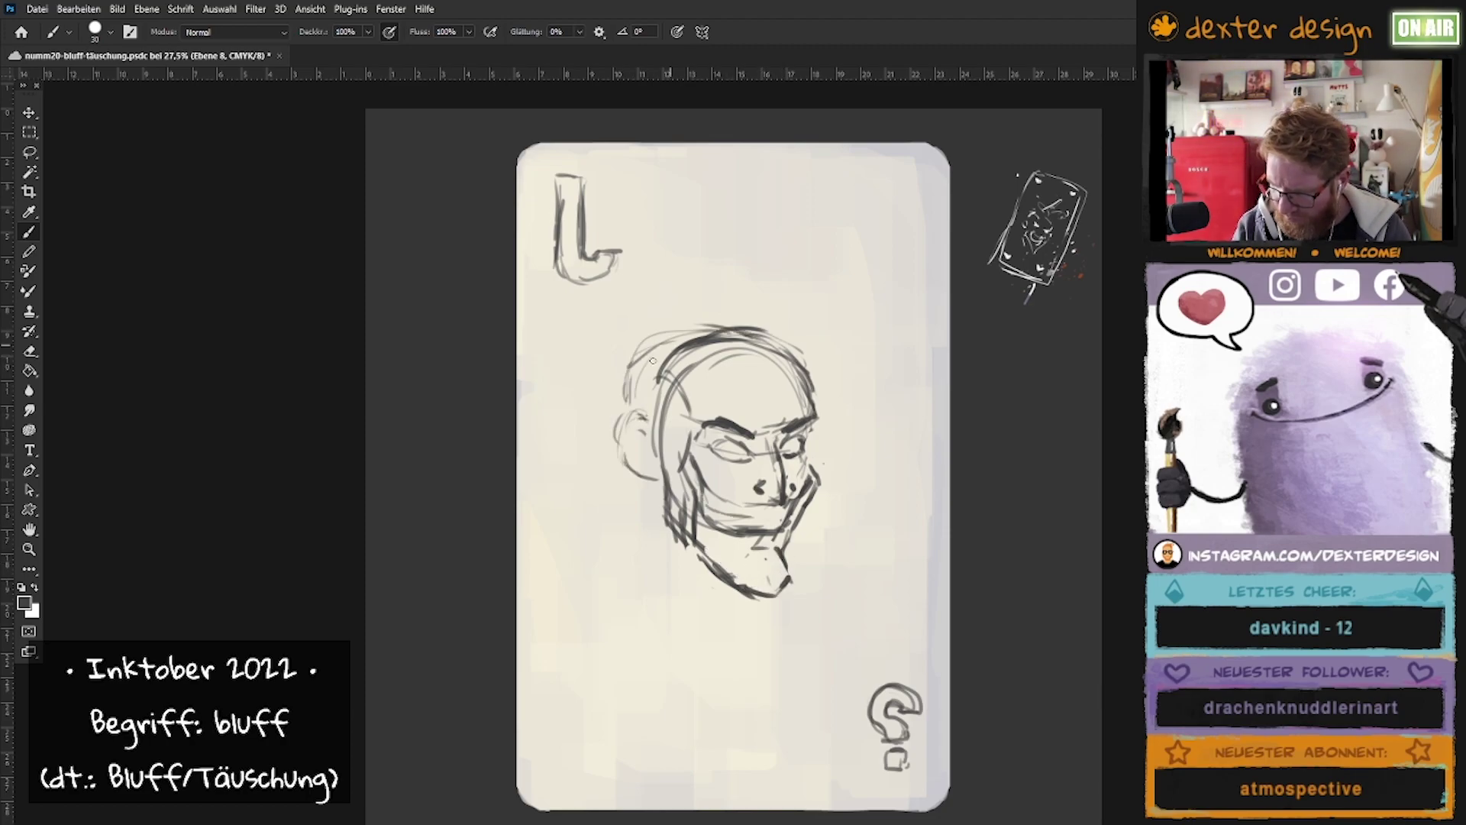
{"action": "left_click_drag", "start_coordinate": [653, 361], "coordinate": [771, 340]}
{"action": "left_click_drag", "start_coordinate": [637, 497], "coordinate": [703, 581]}
{"action": "left_click_drag", "start_coordinate": [626, 343], "coordinate": [619, 412]}
{"action": "mouse_move", "coordinate": [787, 344]}
{"action": "left_mouse_down"}
{"action": "mouse_move", "coordinate": [808, 392]}
{"action": "mouse_move", "coordinate": [623, 393]}
{"action": "left_mouse_up"}
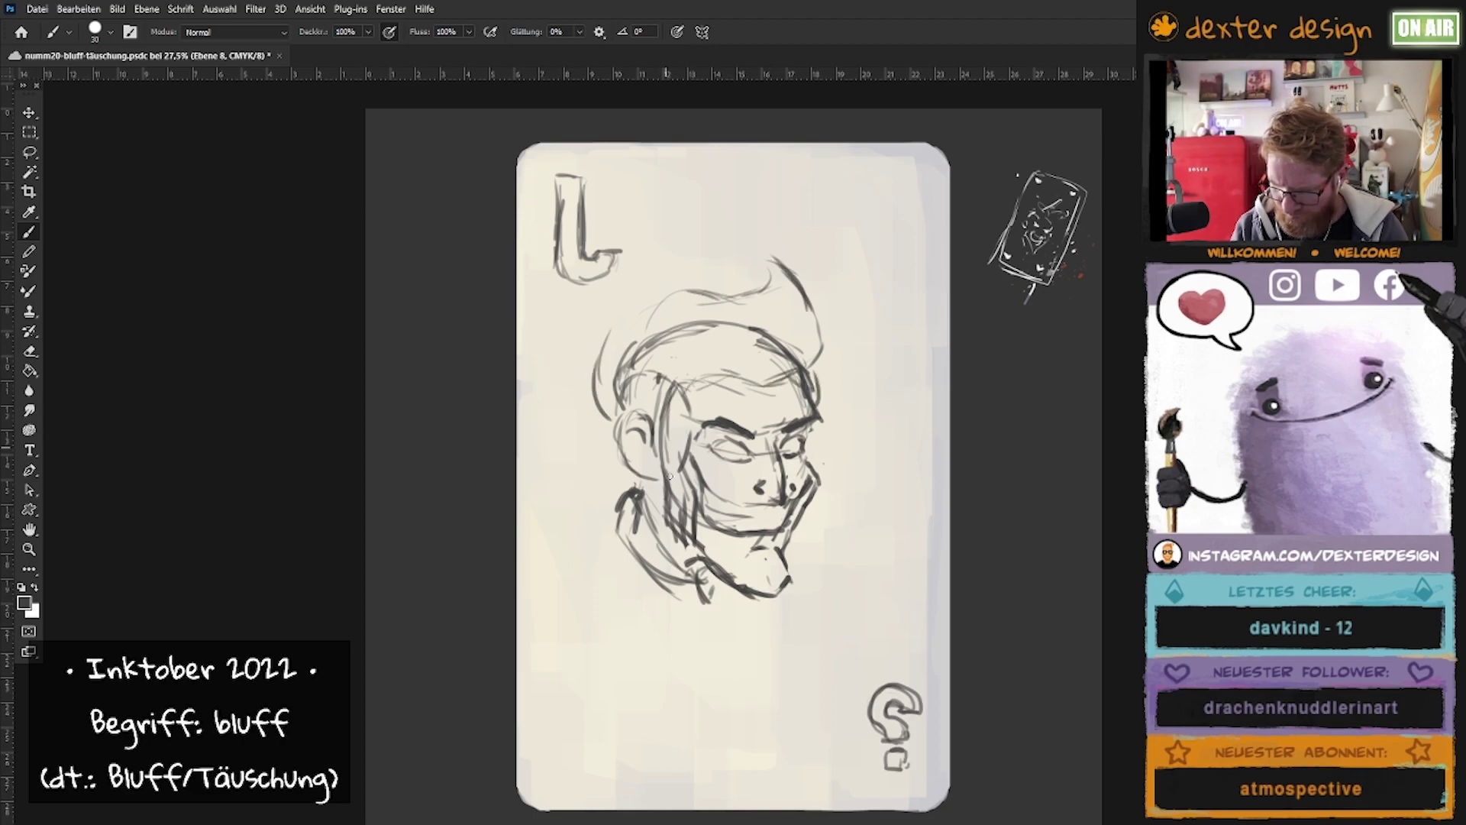
{"action": "left_click_drag", "start_coordinate": [603, 328], "coordinate": [782, 271]}
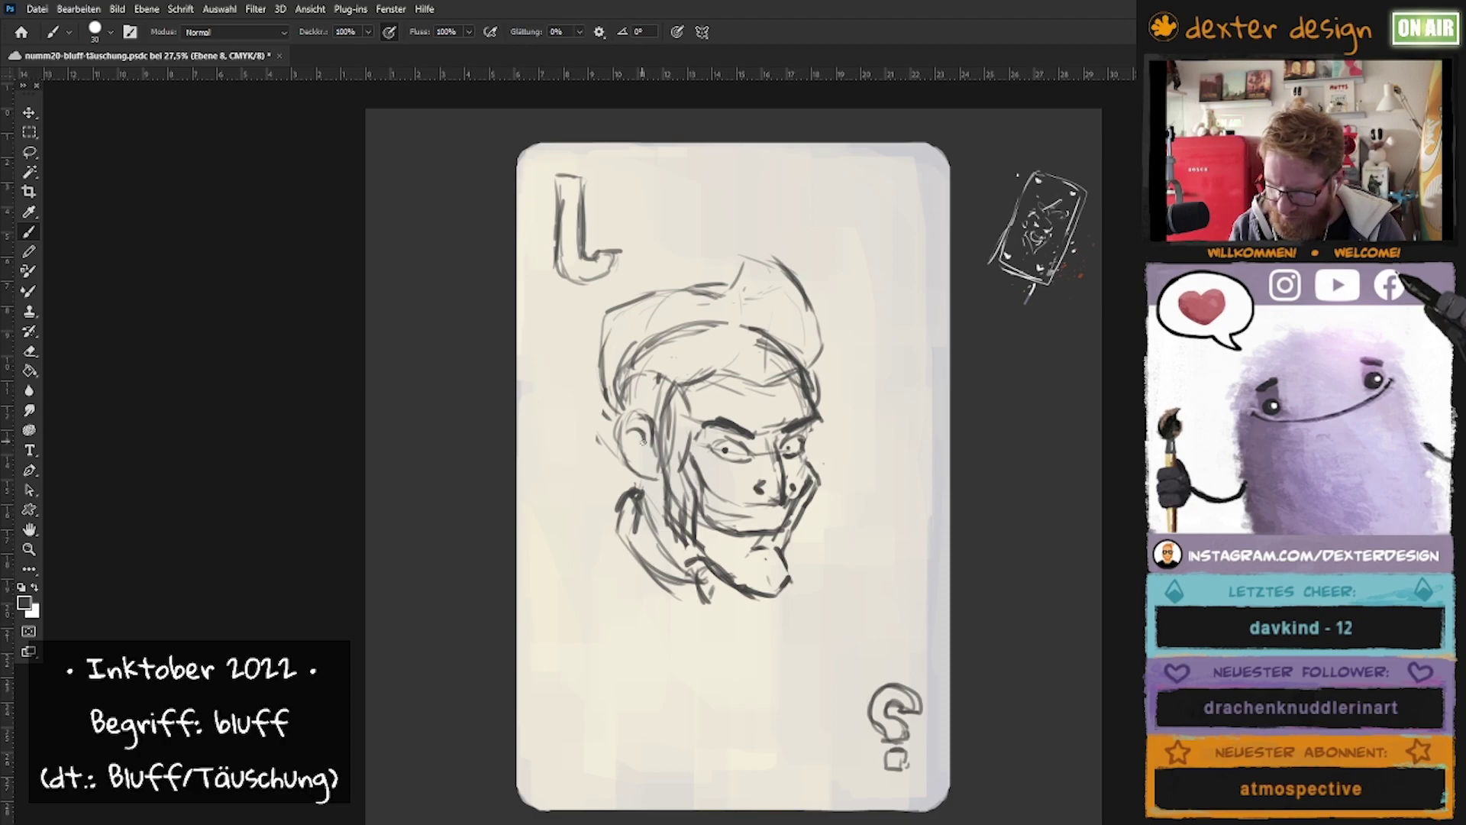
Nudge the face sketch slightly and flip the card horizontally.
{"action": "key", "text": "v"}
{"action": "left_click_drag", "start_coordinate": [815, 595], "coordinate": [828, 615]}
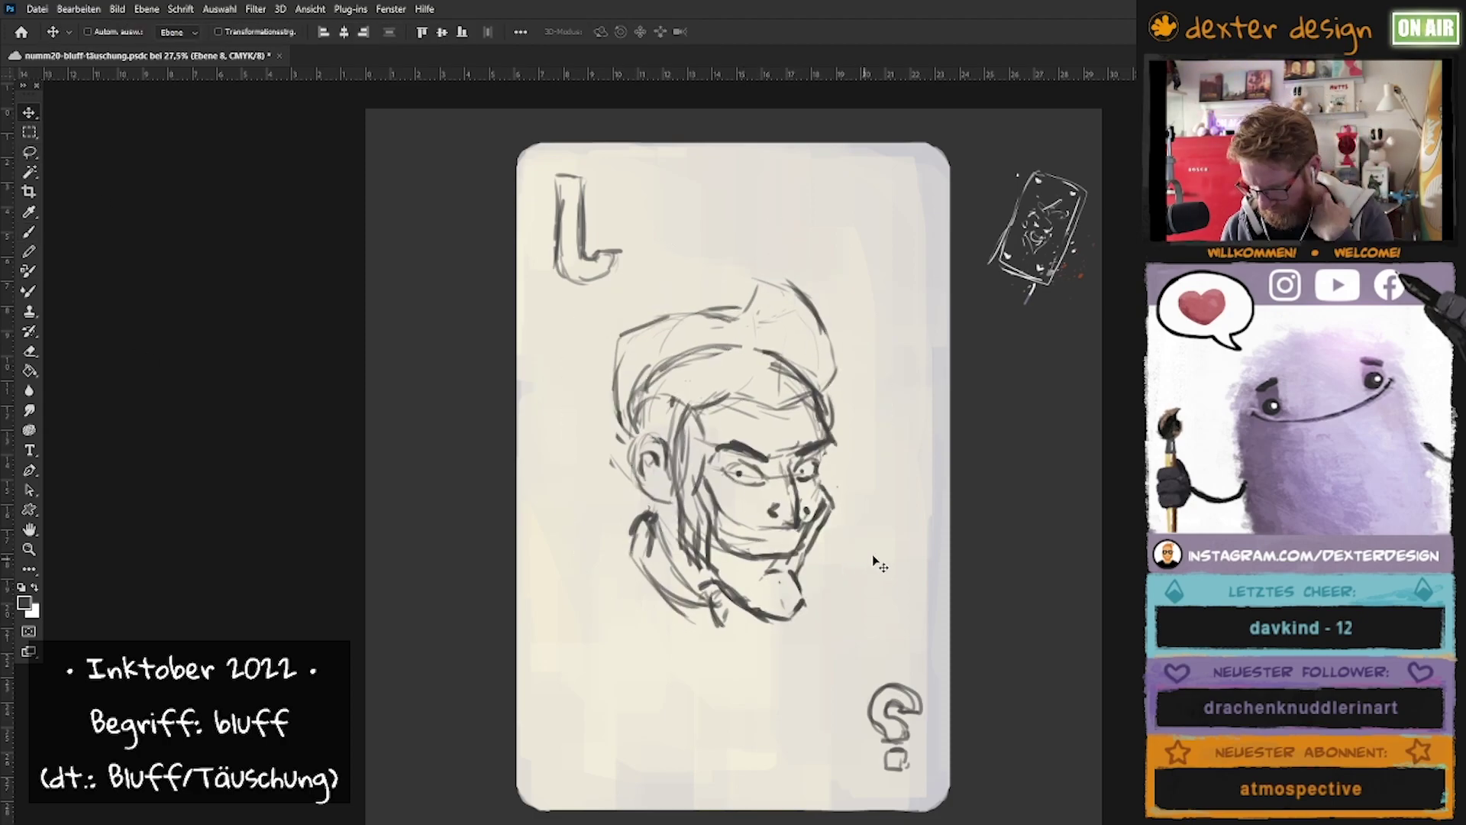
{"action": "key", "text": "ctrl+shift+h"}
Zoom in on the card and enlarge the question mark, moving it up.
{"action": "key", "text": "z"}
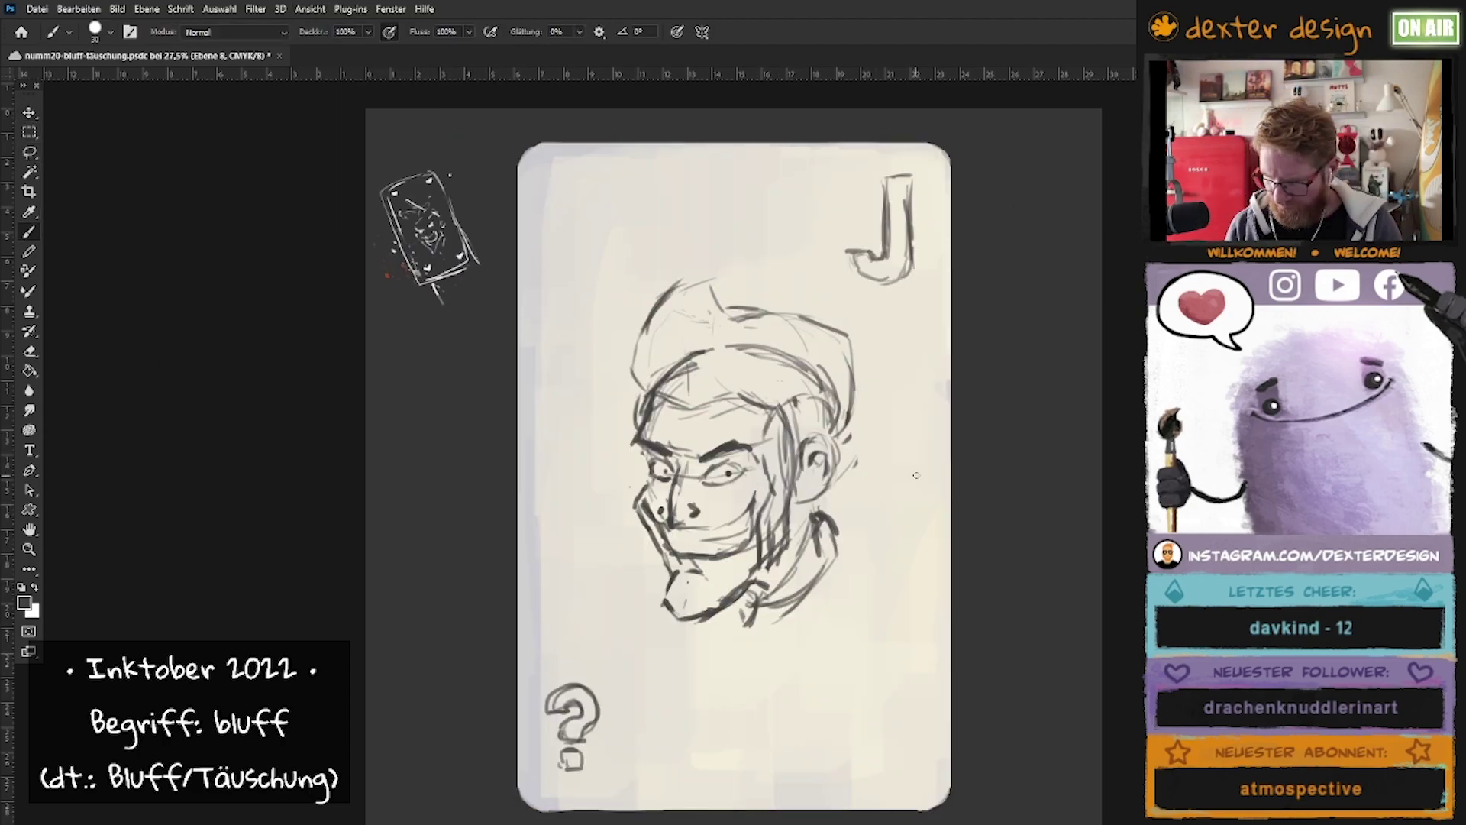
{"action": "left_click", "coordinate": [465, 500]}
{"action": "key", "text": "l"}
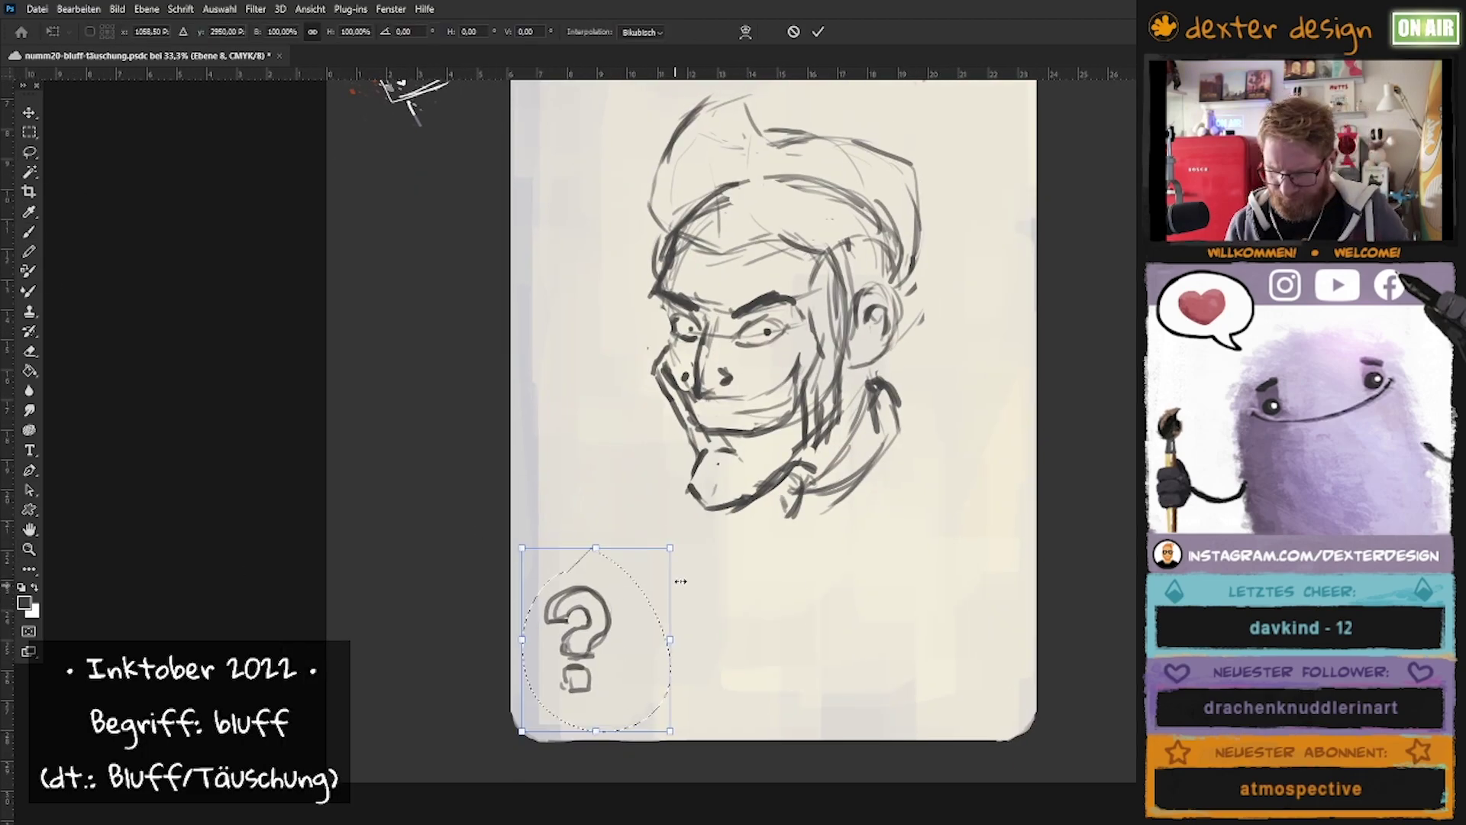
{"action": "left_click_drag", "start_coordinate": [677, 580], "coordinate": [558, 451]}
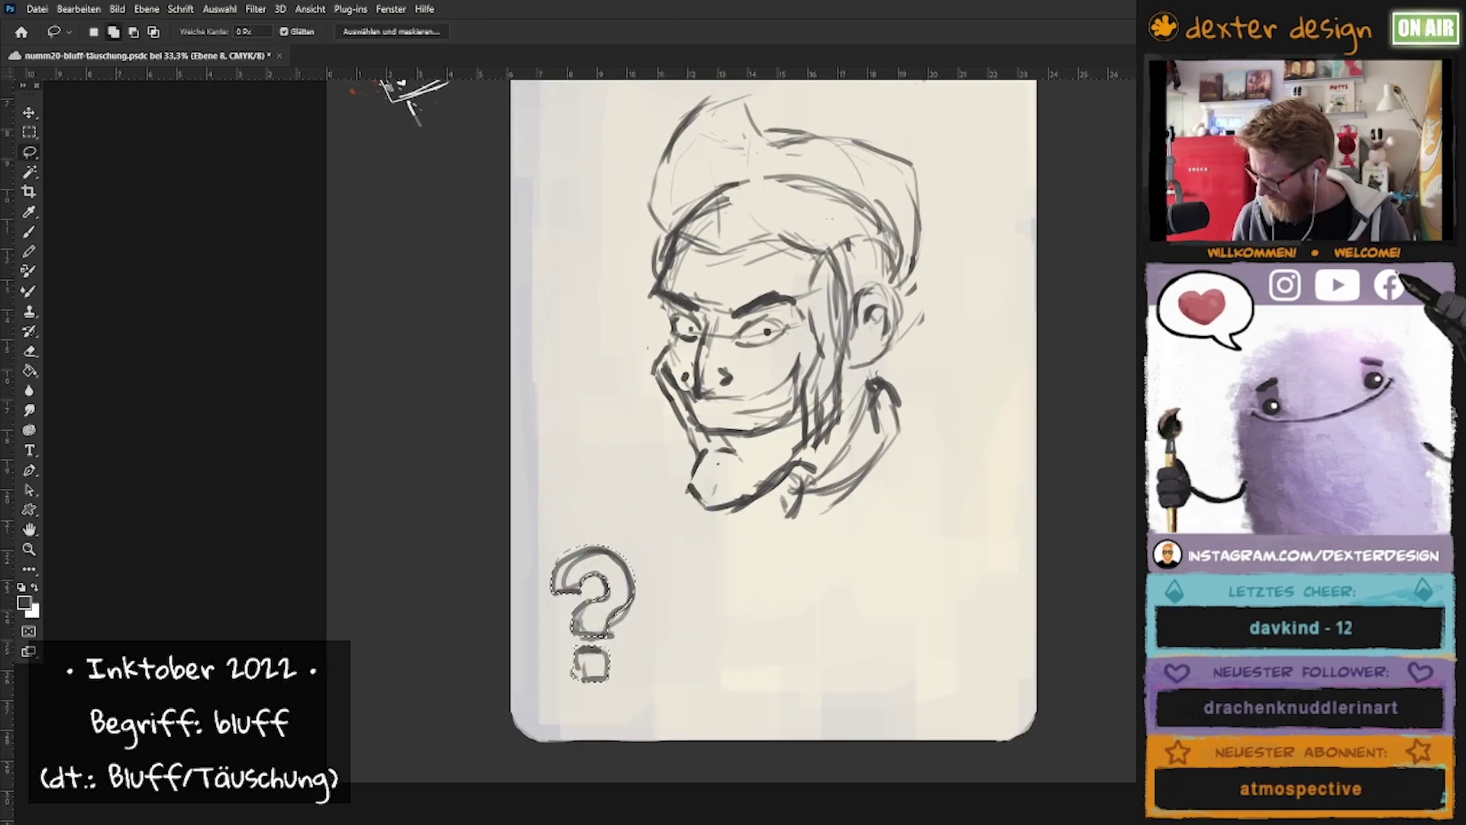
Paint the question mark green, trim its dot and copy it to the top corner.
{"action": "key", "text": "b"}
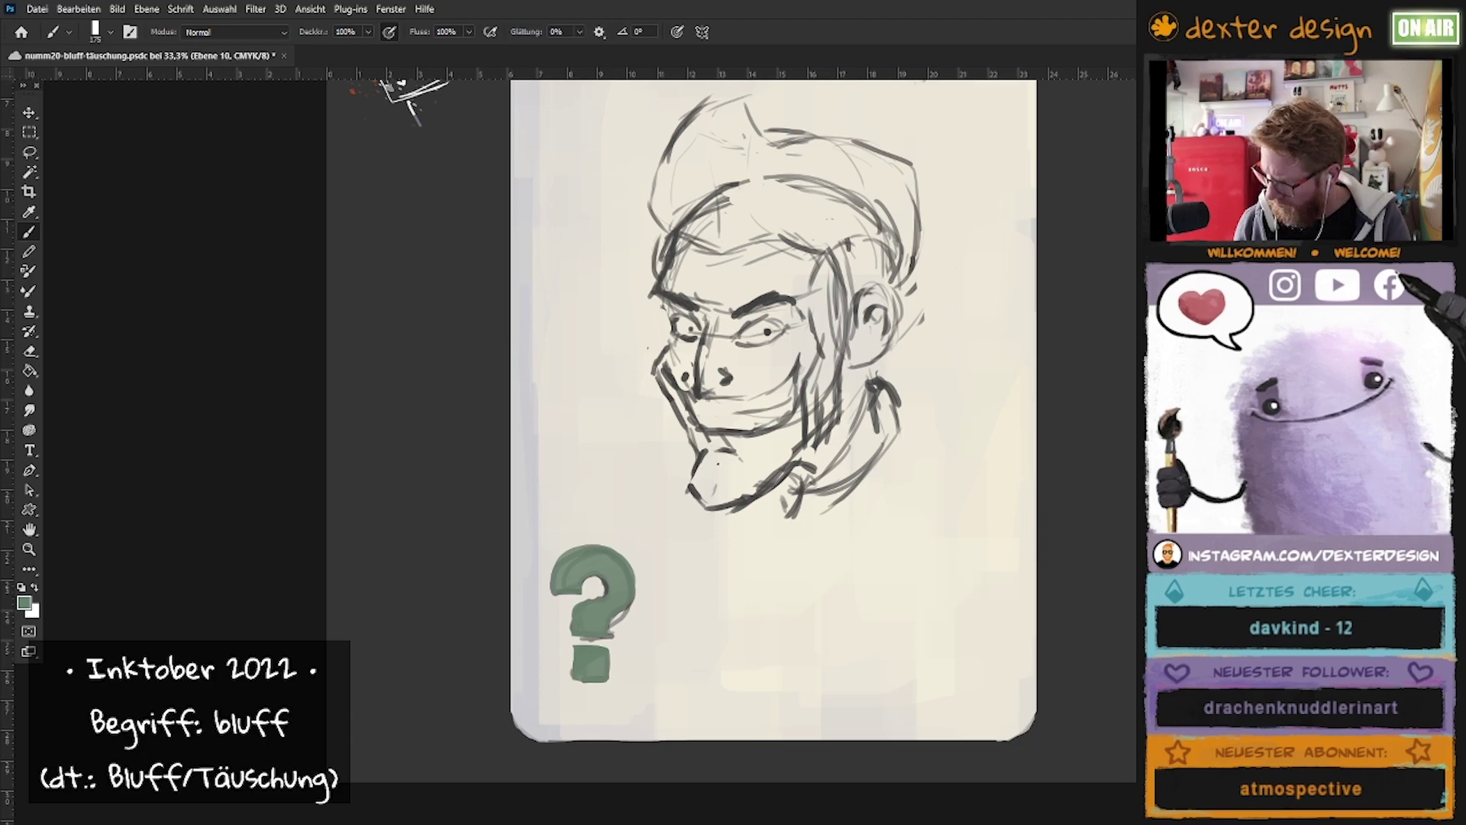
{"action": "key", "text": "bracketleft"}
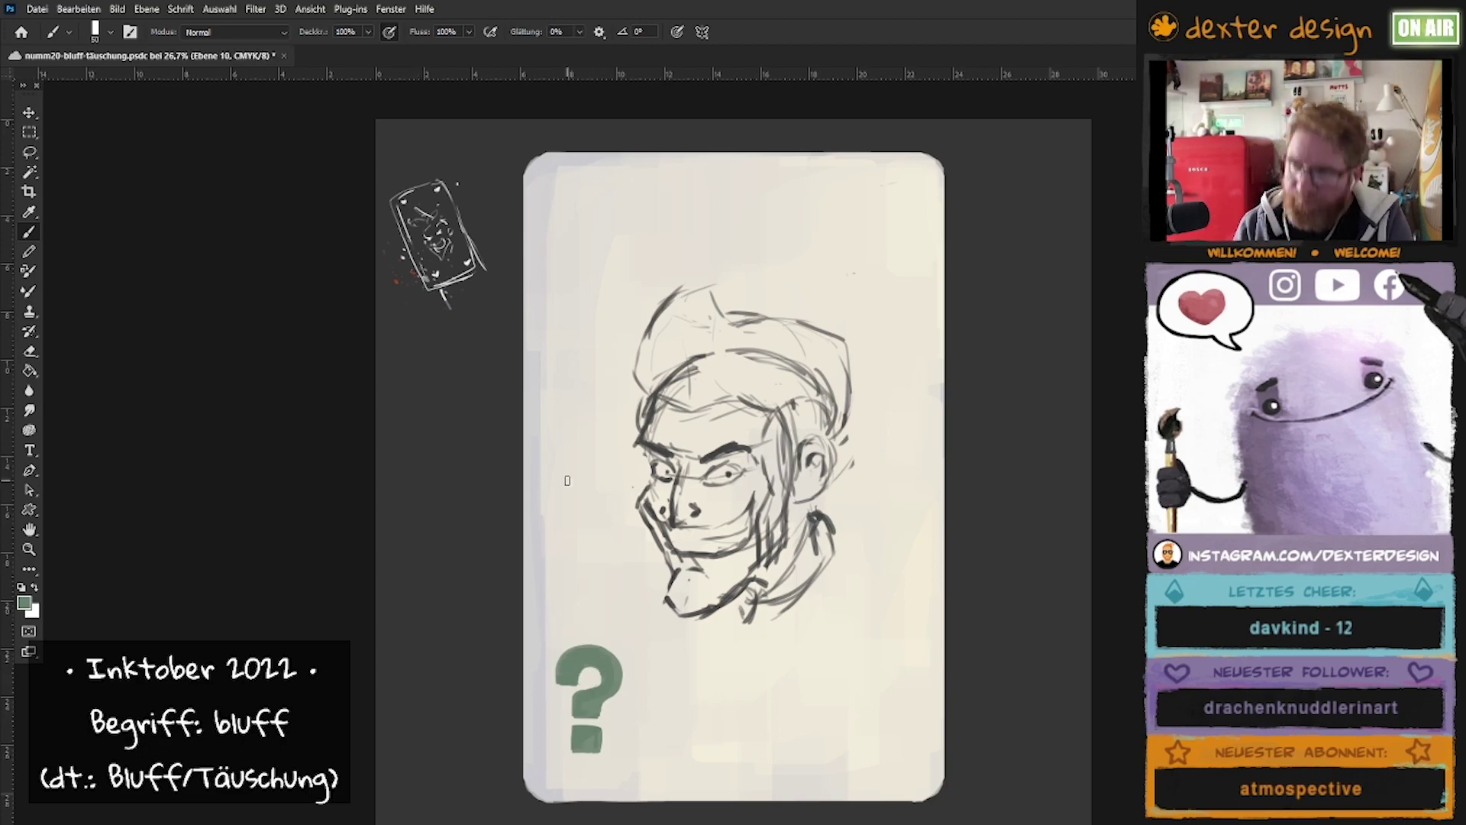
{"action": "left_click_drag", "start_coordinate": [579, 748], "coordinate": [588, 747]}
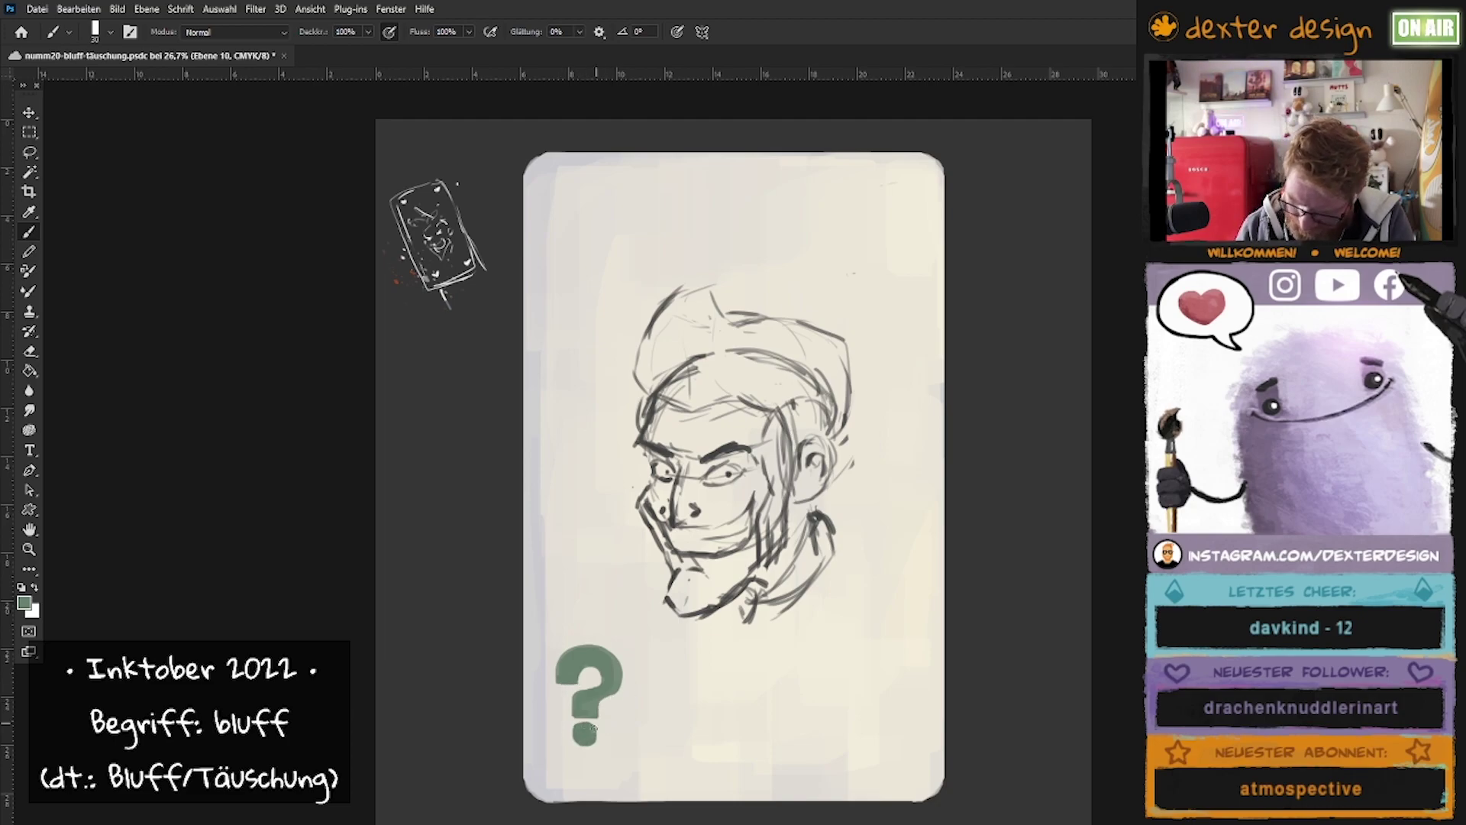
{"action": "key", "text": "ctrl+z"}
{"action": "key", "text": "ctrl+z"}
{"action": "key", "text": "ctrl+shift+z"}
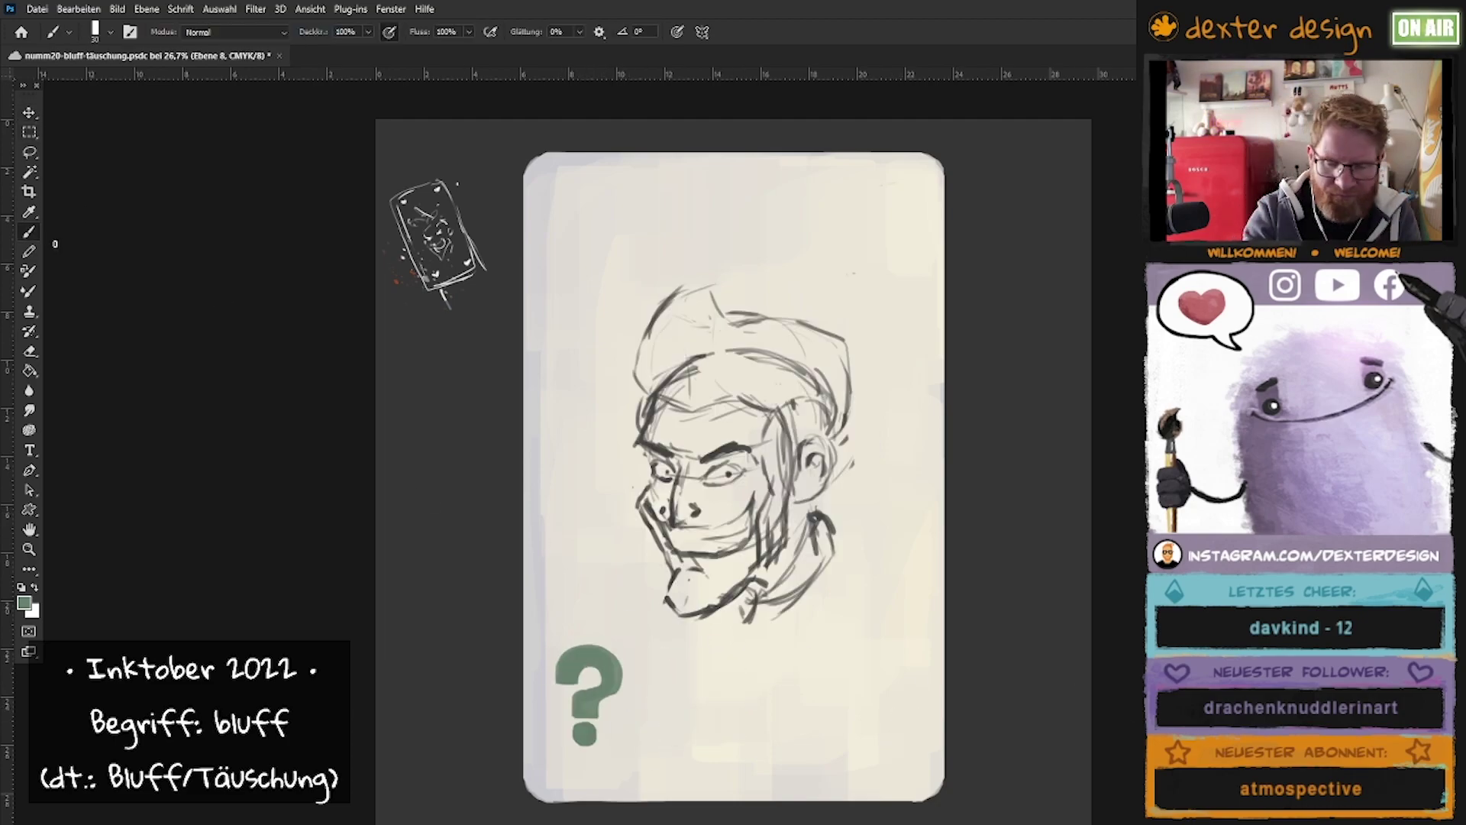
{"action": "key", "text": "v"}
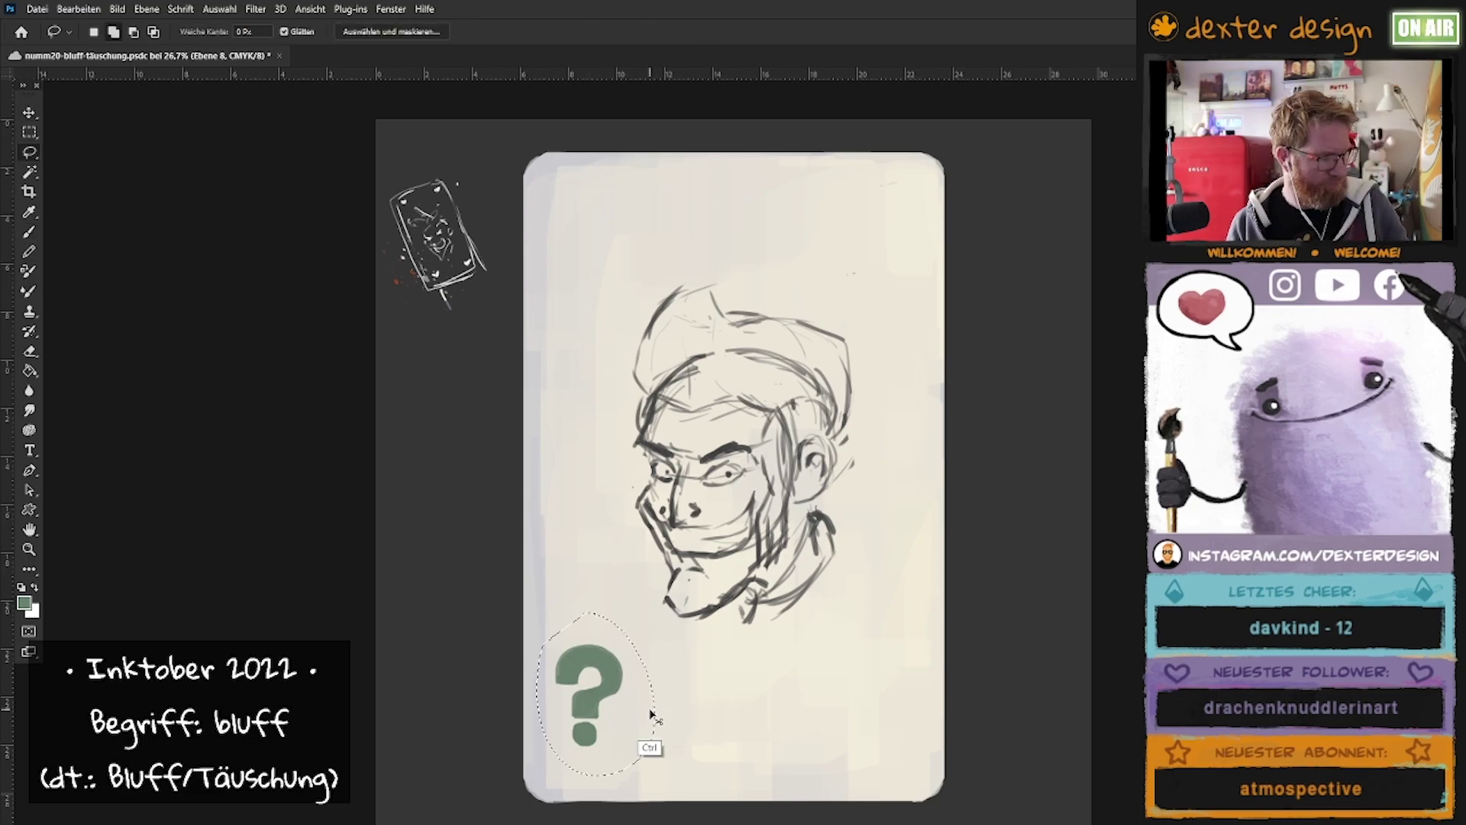
{"action": "key", "text": "ctrl+shift+z"}
{"action": "key", "text": "ctrl+shift+alt+n"}
Lasso-fill the hair green, then brush an orange-red collar under the jaw on the skin layer.
{"action": "key", "text": "l"}
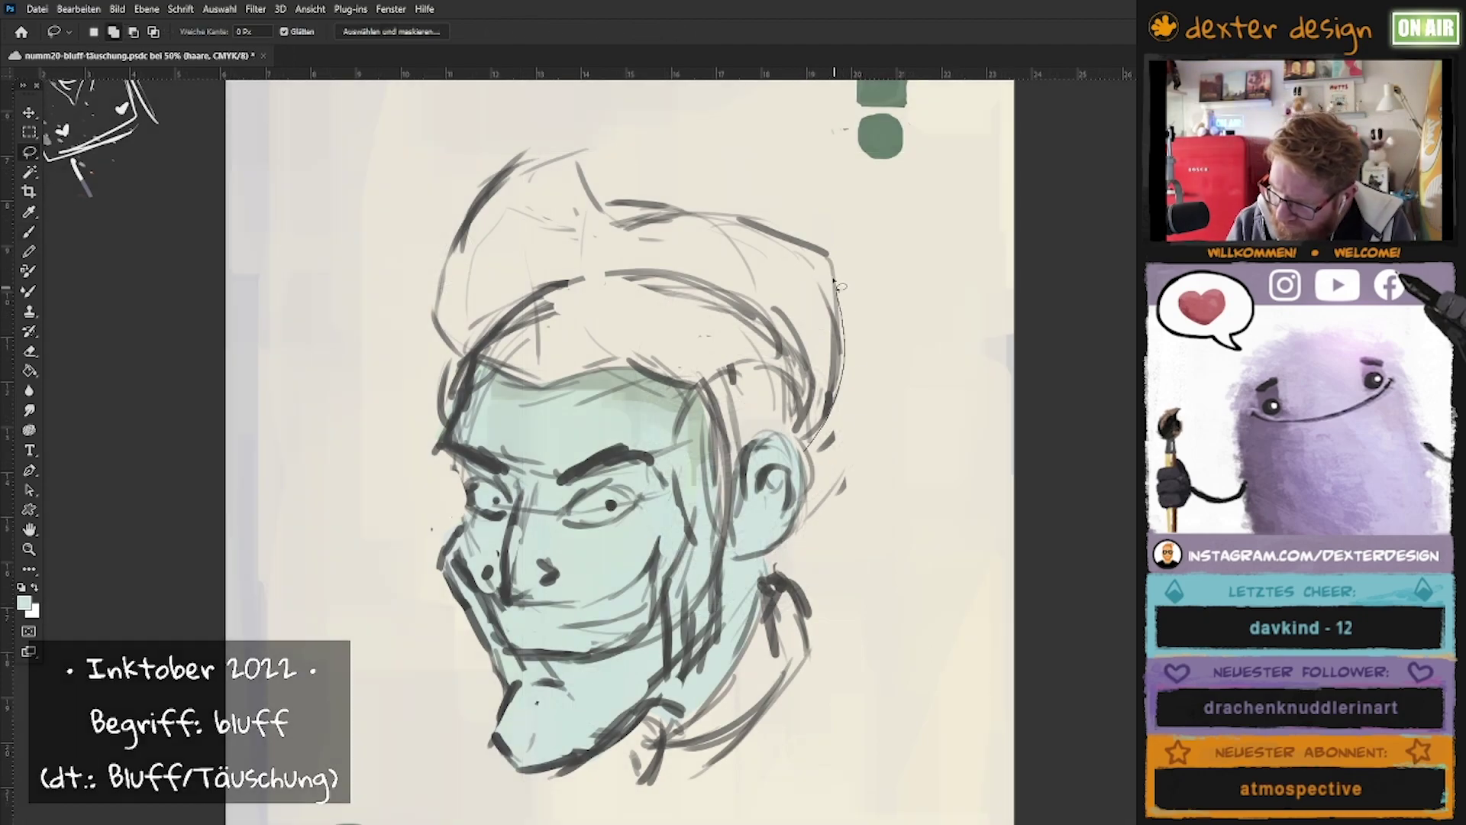
{"action": "mouse_move", "coordinate": [841, 286]}
{"action": "left_mouse_down"}
{"action": "mouse_move", "coordinate": [722, 525]}
{"action": "mouse_move", "coordinate": [712, 395]}
{"action": "left_mouse_up"}
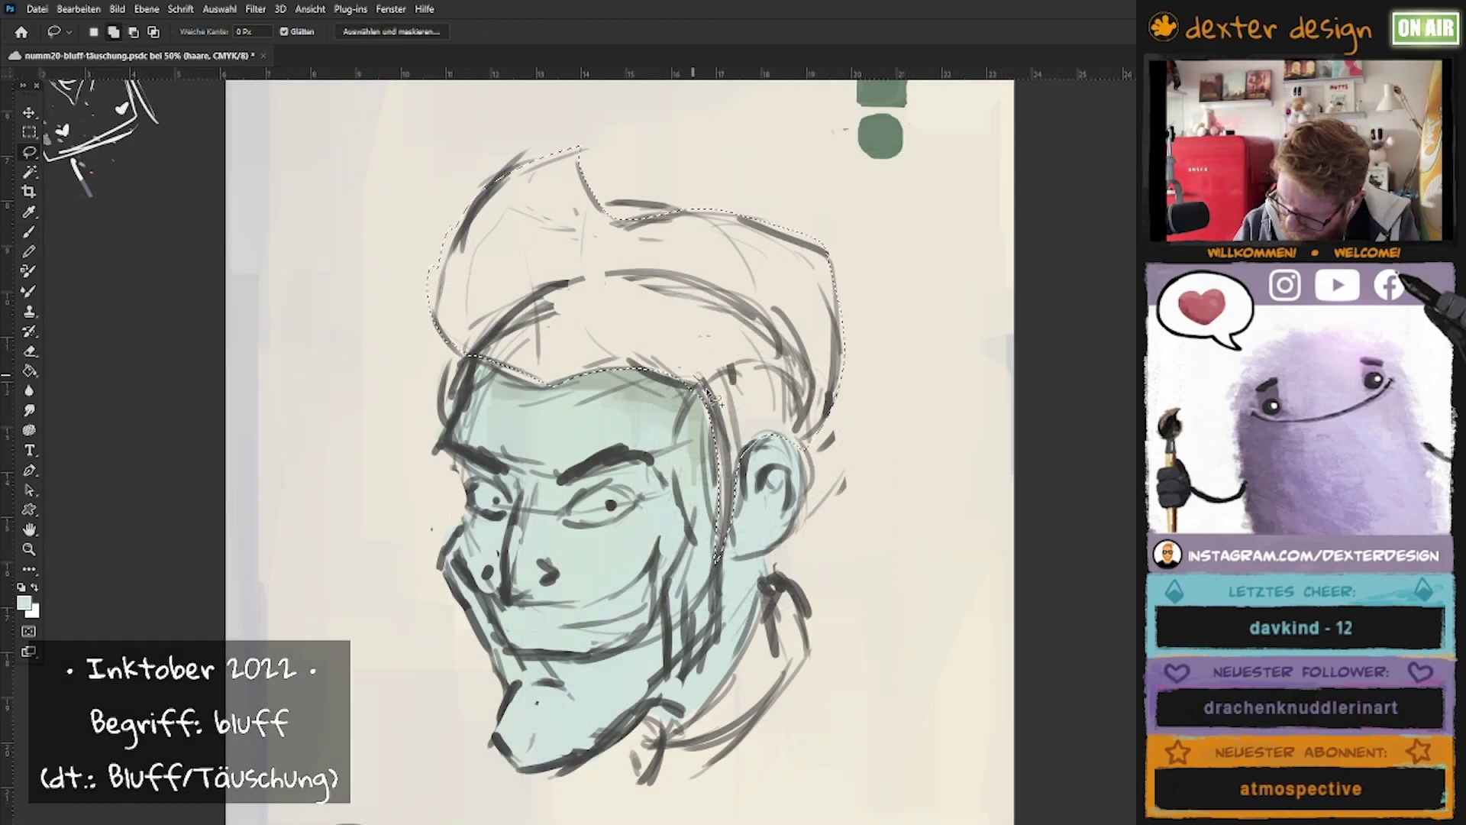
{"action": "left_click", "coordinate": [30, 233]}
{"action": "key", "text": "alt+BackSpace"}
{"action": "key", "text": "ctrl+d"}
{"action": "left_click", "coordinate": [539, 382], "text": "alt"}
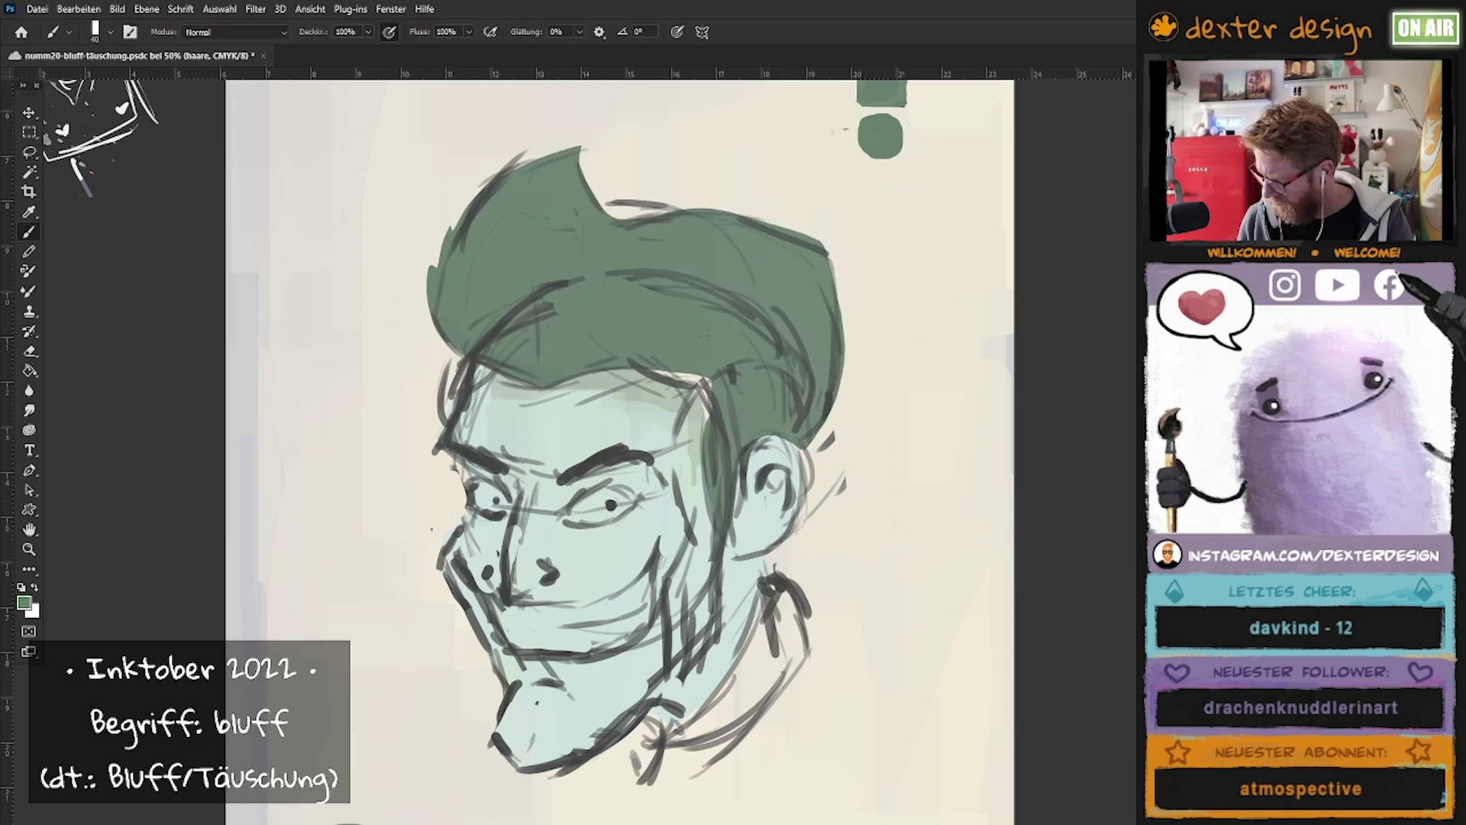
{"action": "mouse_move", "coordinate": [778, 613]}
{"action": "left_mouse_down"}
{"action": "mouse_move", "coordinate": [672, 748]}
{"action": "mouse_move", "coordinate": [726, 687]}
{"action": "left_mouse_up"}
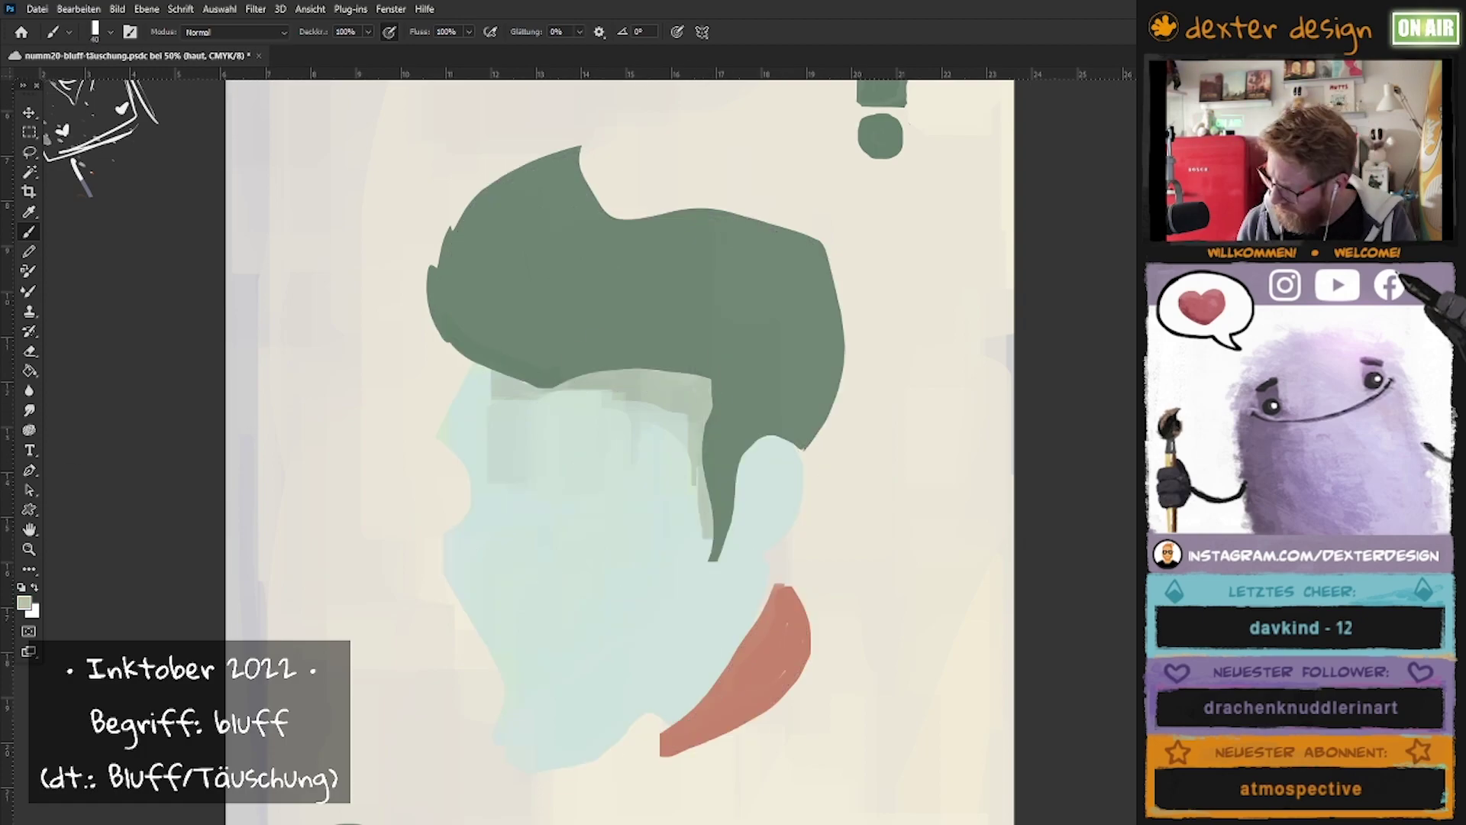
Smooth the face, jaw and chin edges and shade the ear and neck.
{"action": "mouse_move", "coordinate": [458, 363]}
{"action": "left_mouse_down"}
{"action": "mouse_move", "coordinate": [451, 534]}
{"action": "mouse_move", "coordinate": [754, 611]}
{"action": "left_mouse_up"}
{"action": "left_click_drag", "start_coordinate": [771, 458], "coordinate": [687, 687]}
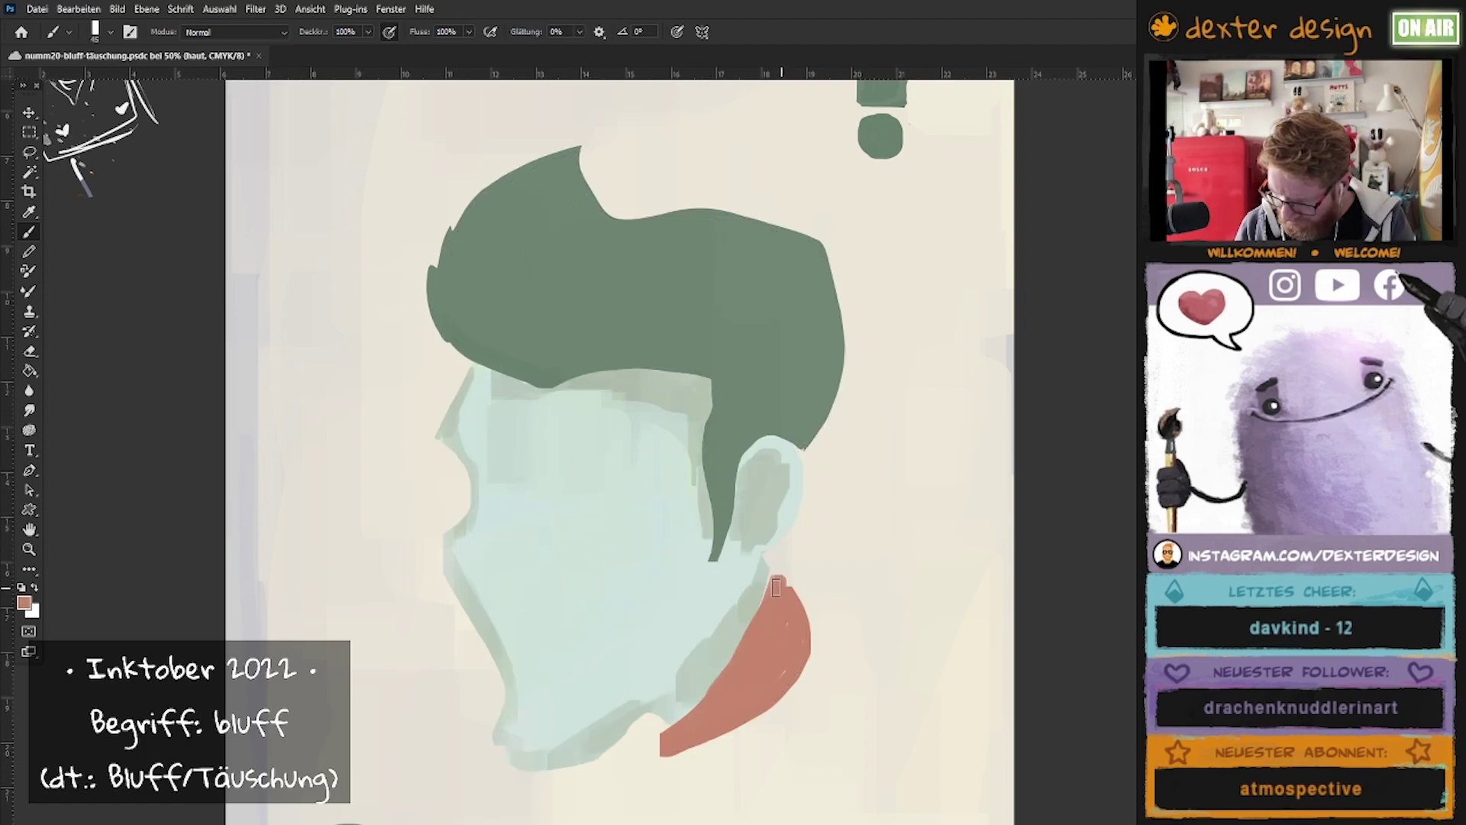
{"action": "left_click_drag", "start_coordinate": [794, 573], "coordinate": [798, 614]}
{"action": "left_click_drag", "start_coordinate": [676, 401], "coordinate": [572, 737]}
{"action": "left_click_drag", "start_coordinate": [725, 603], "coordinate": [629, 760]}
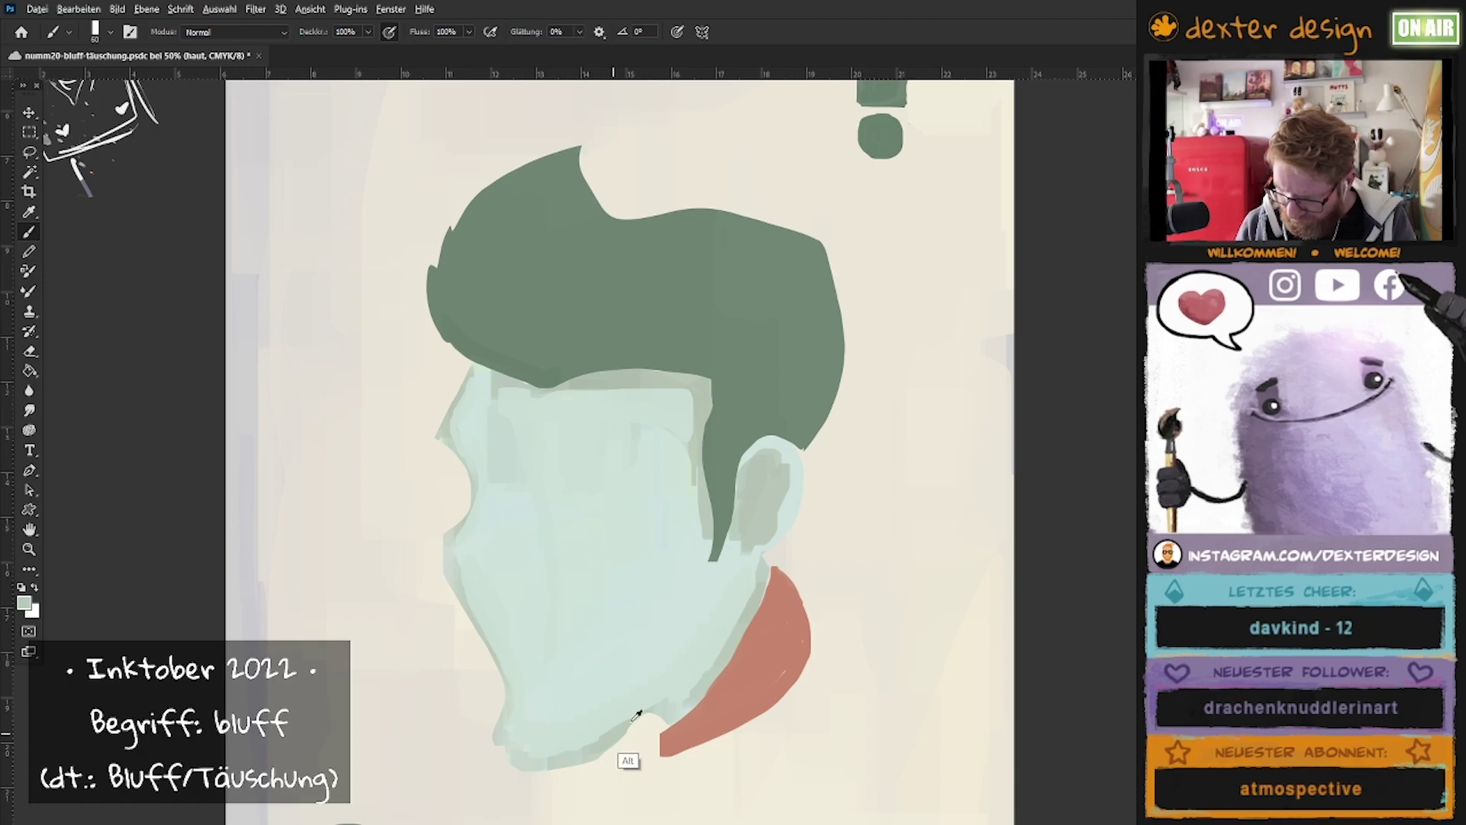
{"action": "left_click_drag", "start_coordinate": [783, 497], "coordinate": [767, 527]}
{"action": "mouse_move", "coordinate": [504, 389]}
{"action": "left_mouse_down"}
{"action": "mouse_move", "coordinate": [677, 390]}
{"action": "mouse_move", "coordinate": [561, 386]}
{"action": "left_mouse_up"}
{"action": "left_click_drag", "start_coordinate": [699, 397], "coordinate": [706, 534]}
{"action": "mouse_move", "coordinate": [450, 412]}
{"action": "left_mouse_down"}
{"action": "mouse_move", "coordinate": [462, 592]}
{"action": "mouse_move", "coordinate": [603, 740]}
{"action": "left_mouse_up"}
{"action": "left_click_drag", "start_coordinate": [512, 756], "coordinate": [626, 756]}
Show the line art and thicken and darken both eyebrows.
{"action": "key", "text": "ctrl+comma"}
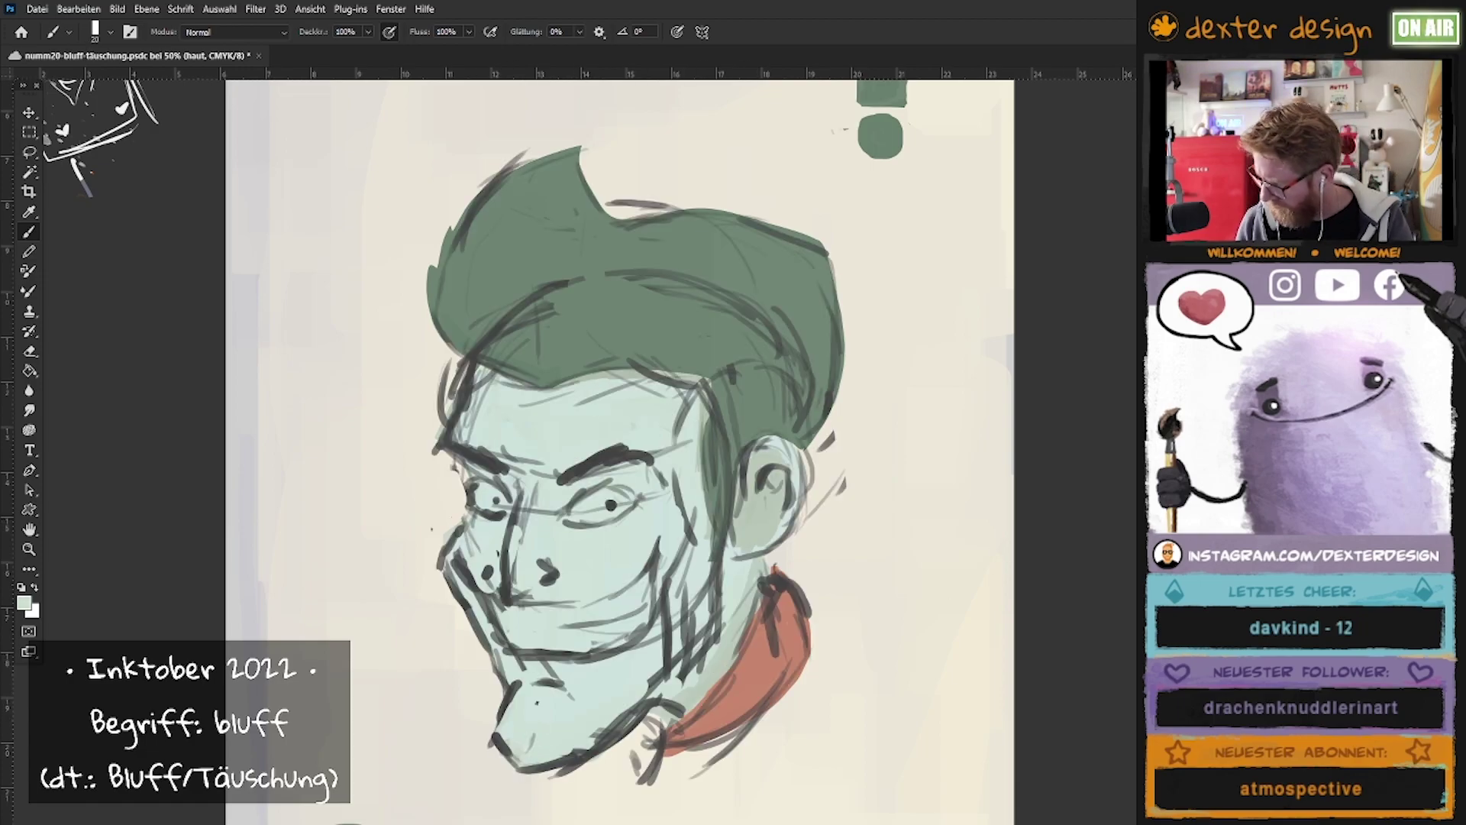
{"action": "key", "text": "l"}
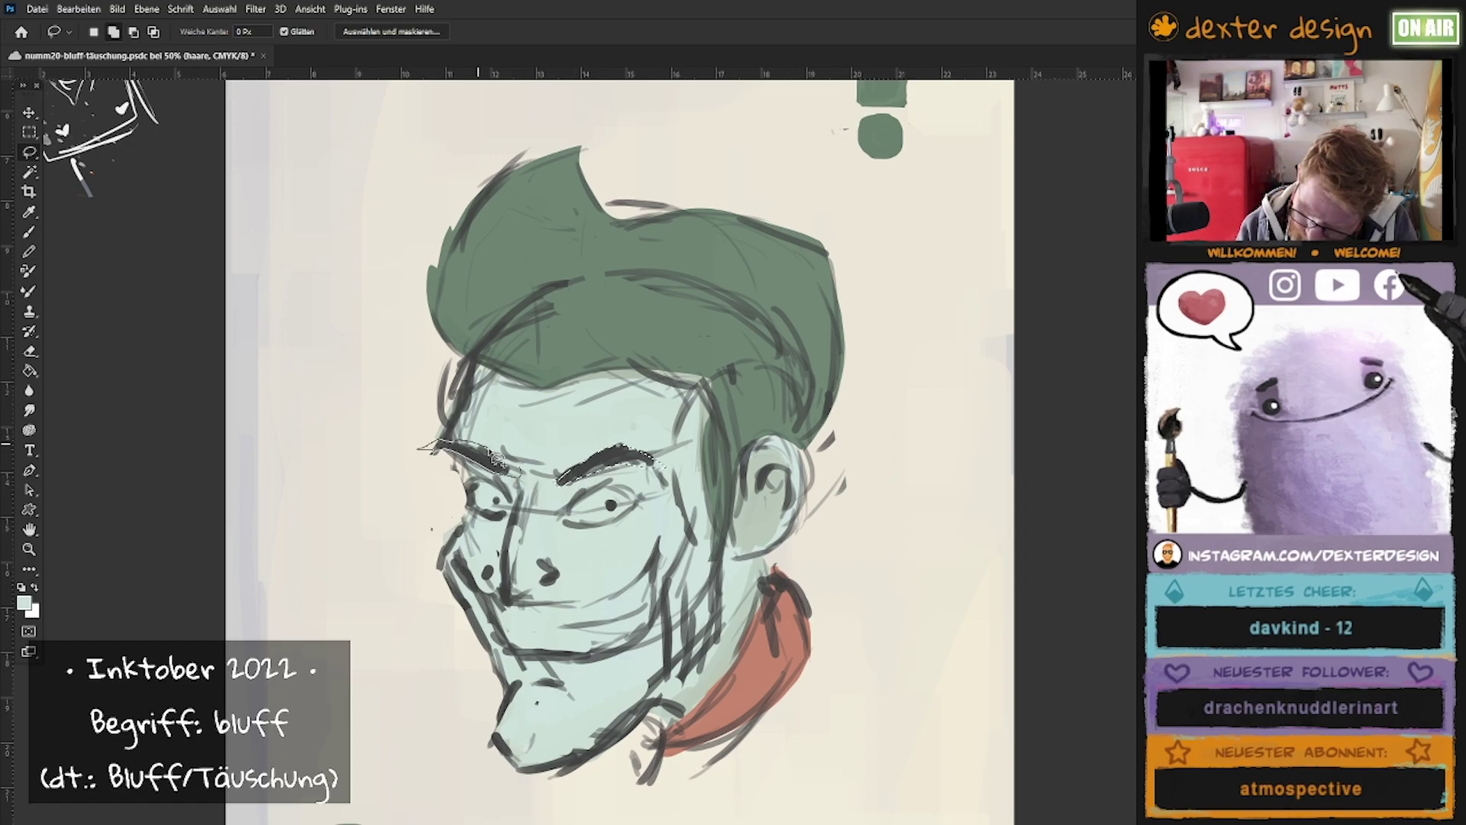
{"action": "key", "text": "b"}
{"action": "left_click_drag", "start_coordinate": [424, 451], "coordinate": [519, 467]}
{"action": "left_click_drag", "start_coordinate": [559, 479], "coordinate": [653, 460]}
{"action": "key", "text": "ctrl+comma"}
{"action": "key", "text": "ctrl+comma"}
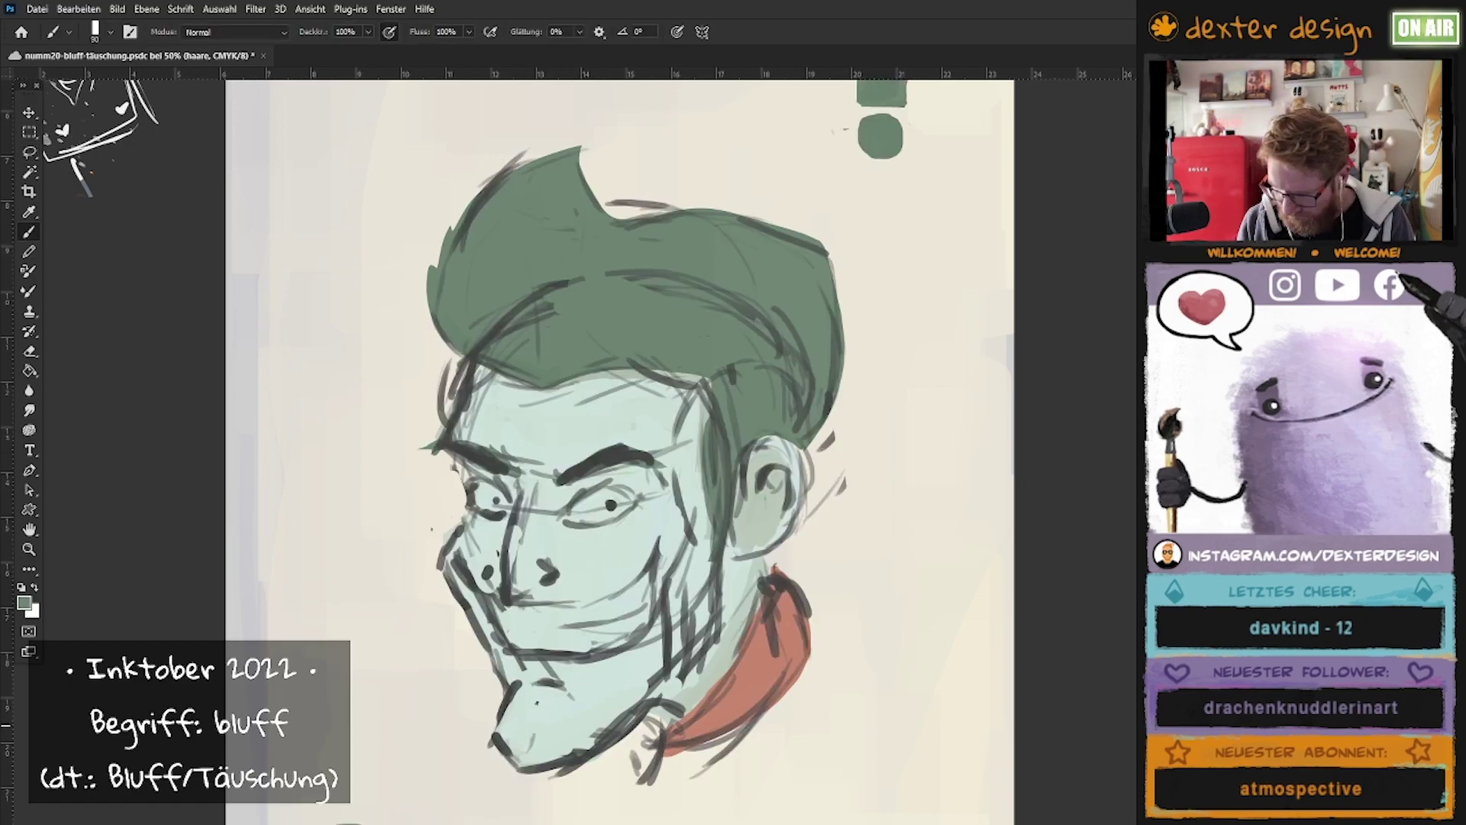
{"action": "key", "text": "l"}
{"action": "left_click_drag", "start_coordinate": [468, 571], "coordinate": [657, 611]}
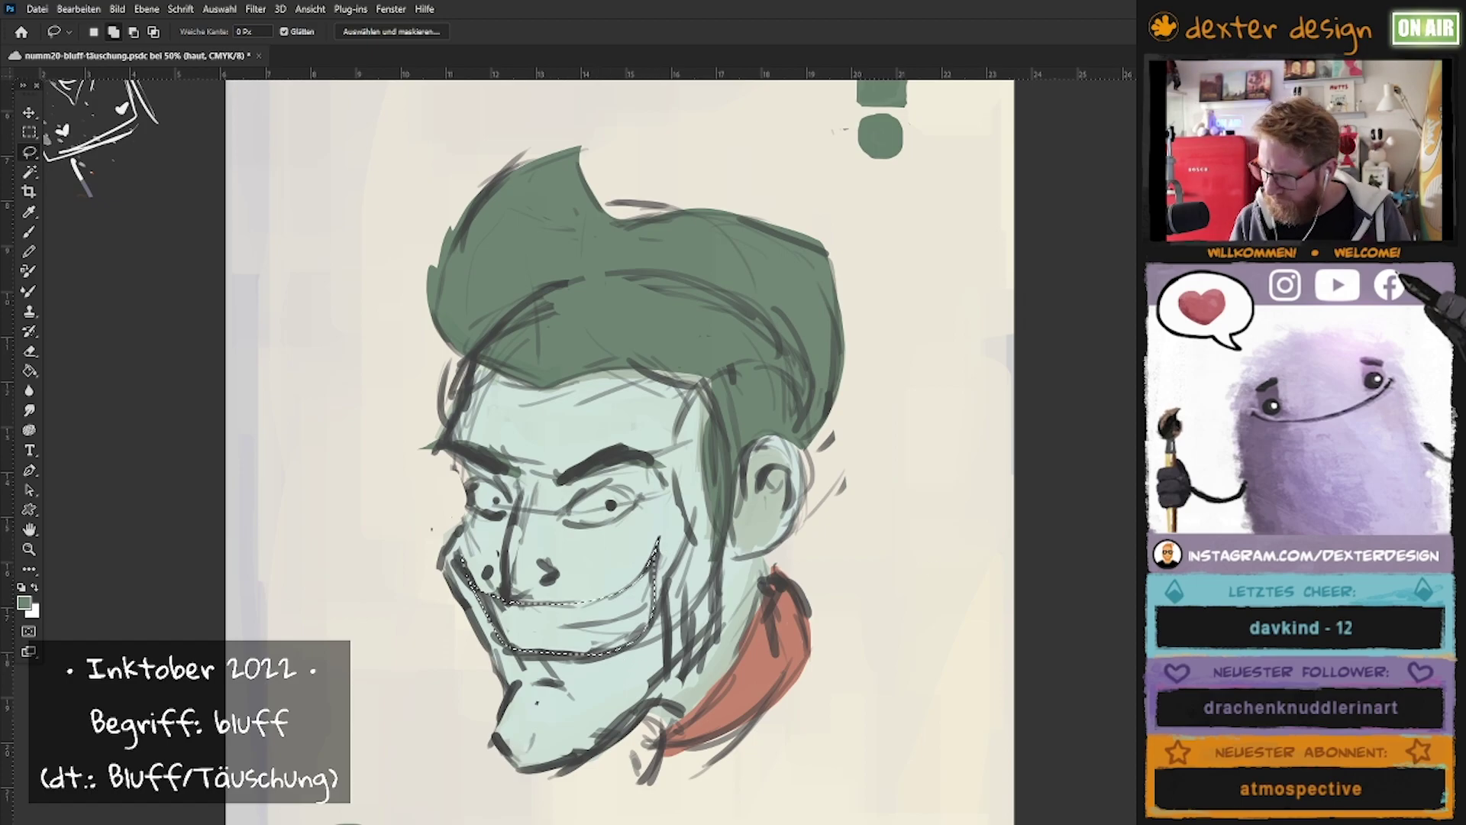
Paint white teeth in the grin and outline them with red lips sampled from the collar.
{"action": "key", "text": "b"}
{"action": "left_click_drag", "start_coordinate": [504, 614], "coordinate": [642, 630]}
{"action": "key", "text": "ctrl+comma"}
{"action": "left_click", "coordinate": [772, 635], "text": "alt"}
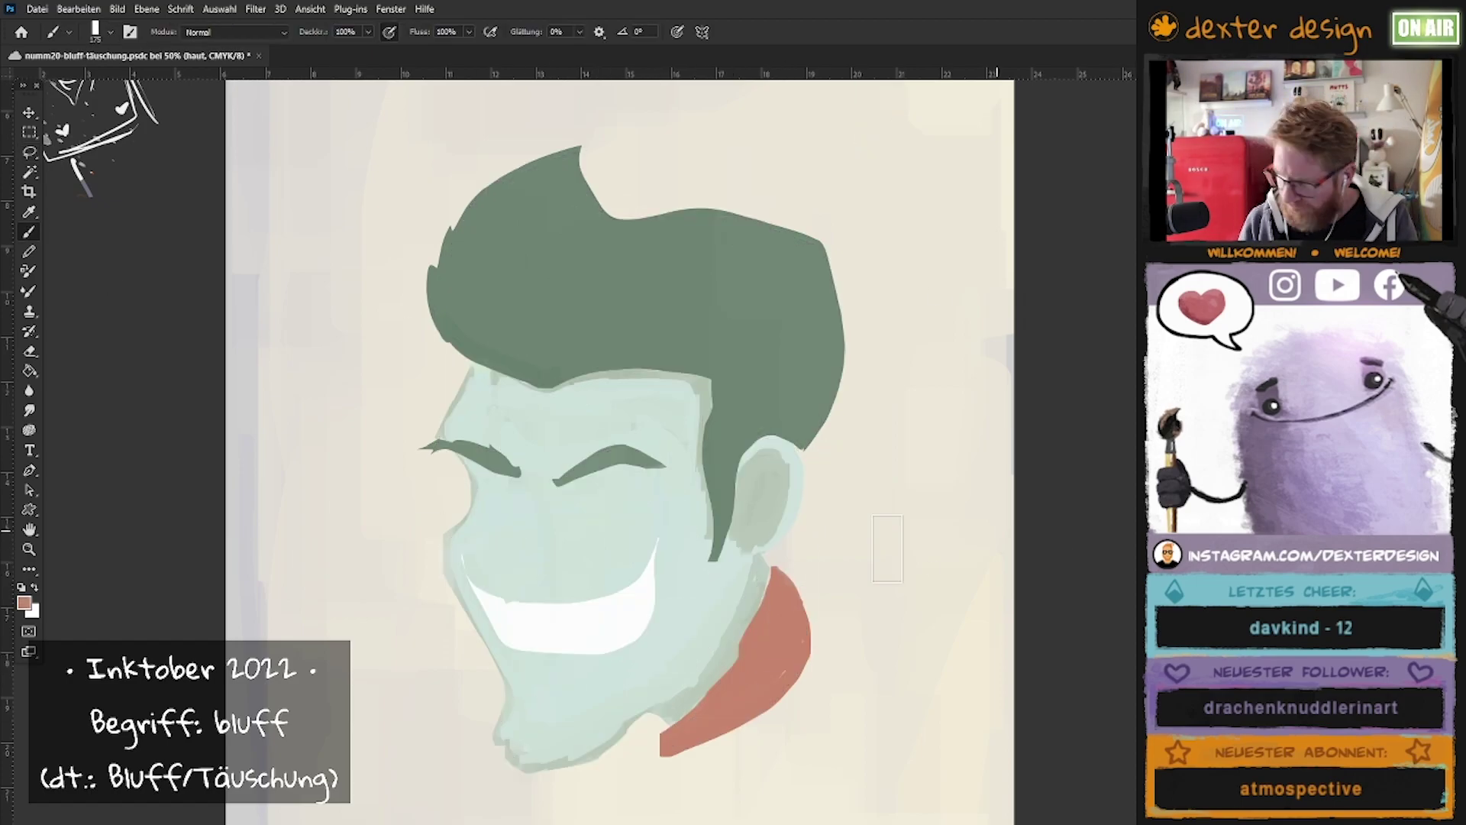
{"action": "mouse_move", "coordinate": [535, 660]}
{"action": "left_mouse_down"}
{"action": "mouse_move", "coordinate": [584, 662]}
{"action": "mouse_move", "coordinate": [489, 626]}
{"action": "mouse_move", "coordinate": [461, 544]}
{"action": "left_mouse_up"}
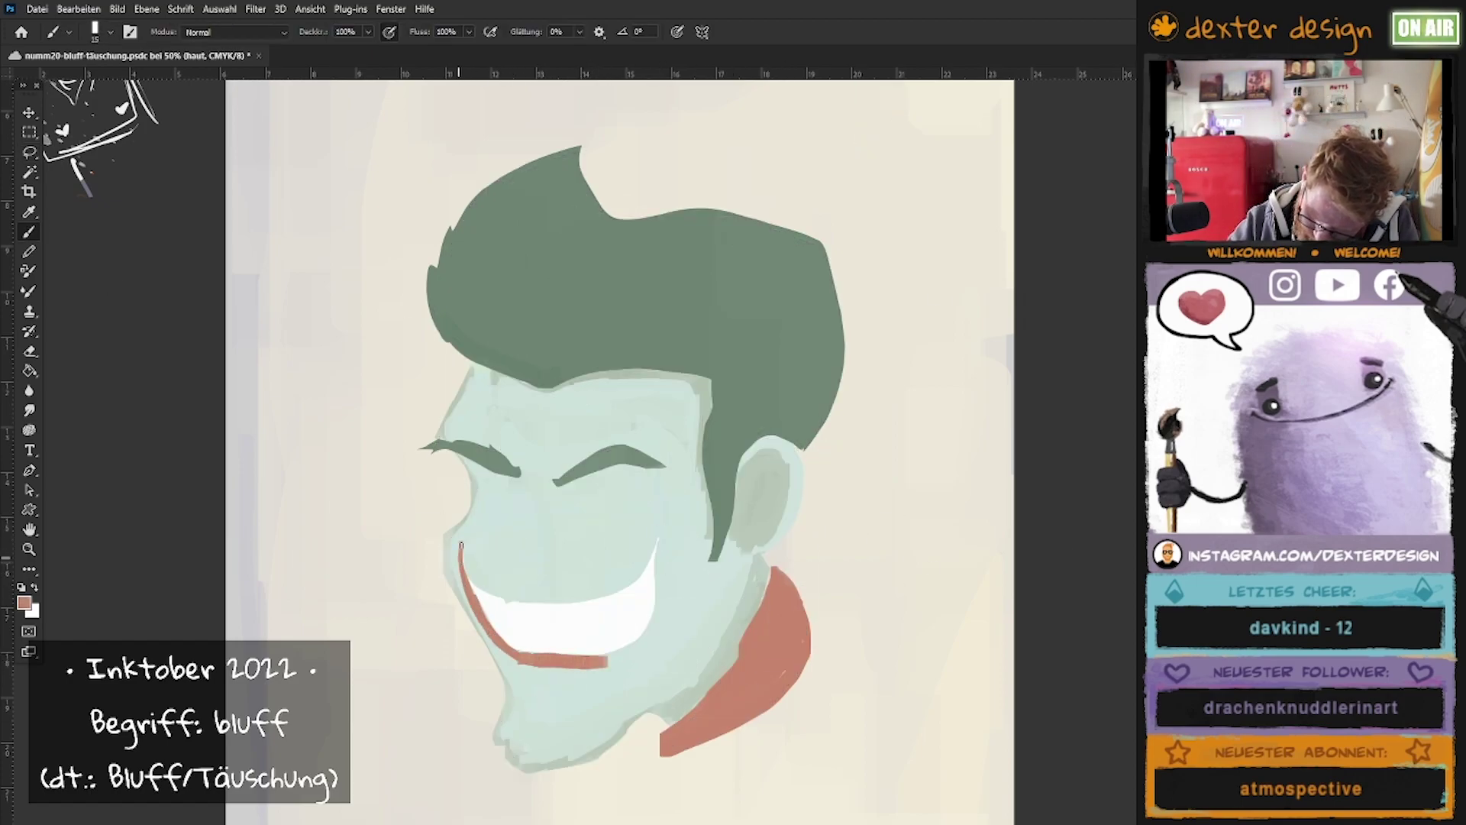
{"action": "mouse_move", "coordinate": [588, 660]}
{"action": "left_mouse_down"}
{"action": "mouse_move", "coordinate": [661, 527]}
{"action": "mouse_move", "coordinate": [550, 596]}
{"action": "mouse_move", "coordinate": [463, 555]}
{"action": "left_mouse_up"}
{"action": "left_click_drag", "start_coordinate": [657, 619], "coordinate": [512, 665]}
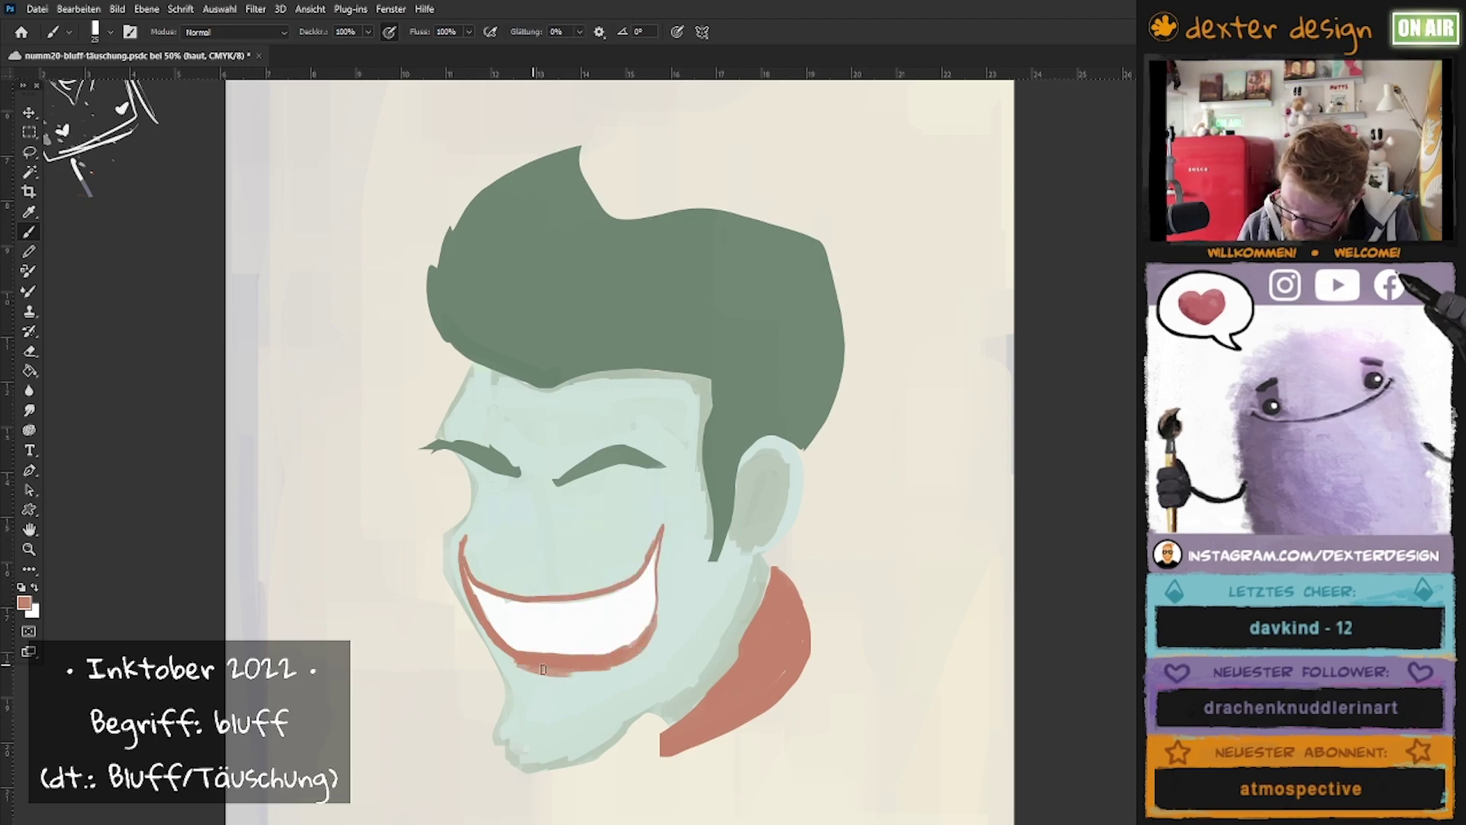
{"action": "left_click_drag", "start_coordinate": [542, 592], "coordinate": [625, 588]}
{"action": "mouse_move", "coordinate": [575, 664]}
{"action": "left_mouse_down"}
{"action": "mouse_move", "coordinate": [649, 655]}
{"action": "mouse_move", "coordinate": [661, 539]}
{"action": "left_mouse_up"}
Select the nose and fill it dark grey, toggling the line art to check.
{"action": "left_click", "coordinate": [550, 592], "text": "alt"}
{"action": "key", "text": "ctrl+comma"}
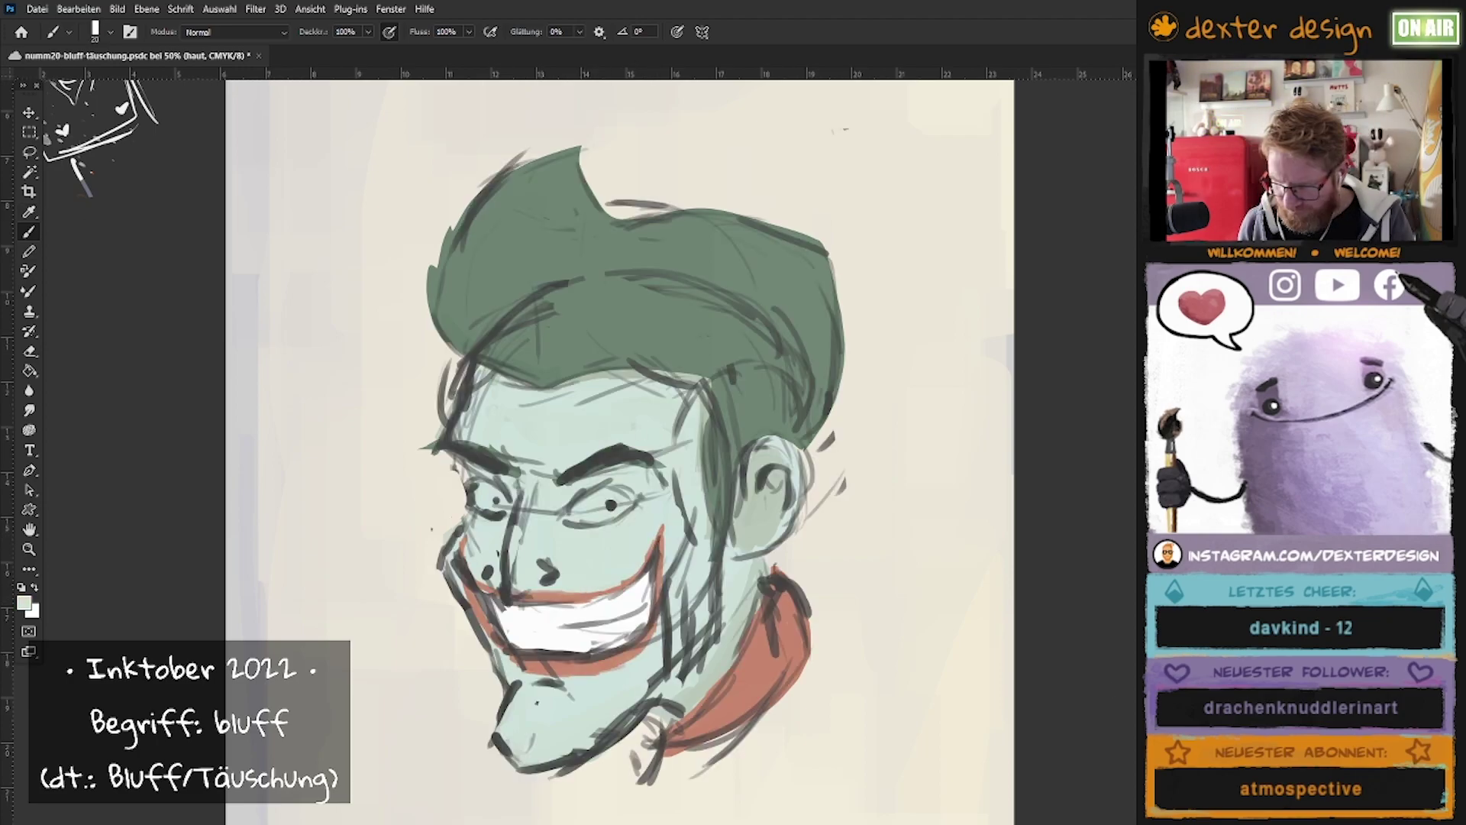
{"action": "key", "text": "l"}
{"action": "left_click_drag", "start_coordinate": [517, 615], "coordinate": [510, 607]}
{"action": "key", "text": "b"}
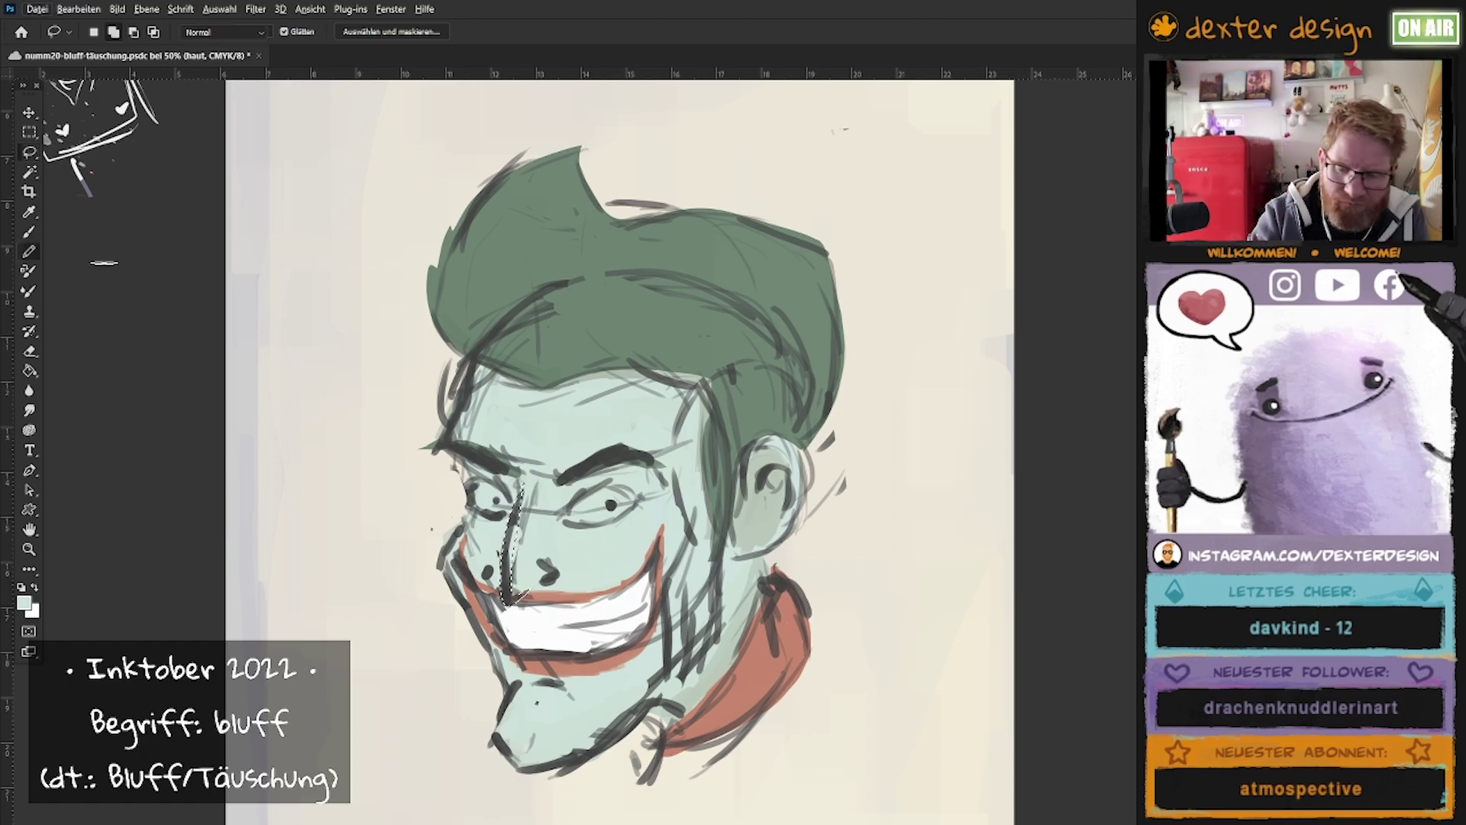
{"action": "left_click_drag", "start_coordinate": [523, 492], "coordinate": [508, 595]}
{"action": "key", "text": "ctrl+d"}
{"action": "key", "text": "ctrl+comma"}
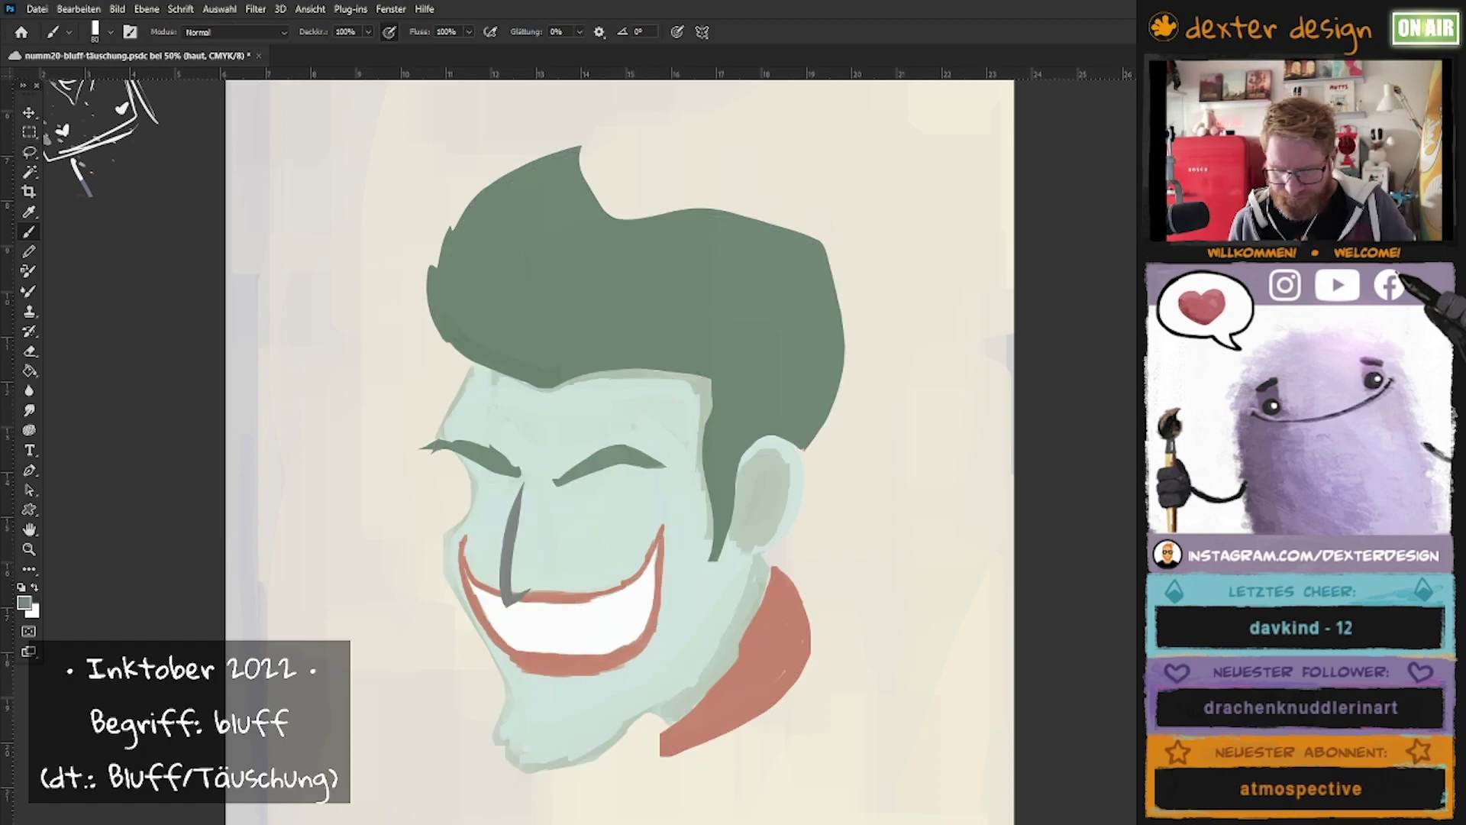
{"action": "key", "text": "d"}
{"action": "key", "text": "alt+BackSpace"}
{"action": "key", "text": "x"}
{"action": "key", "text": "ctrl+comma"}
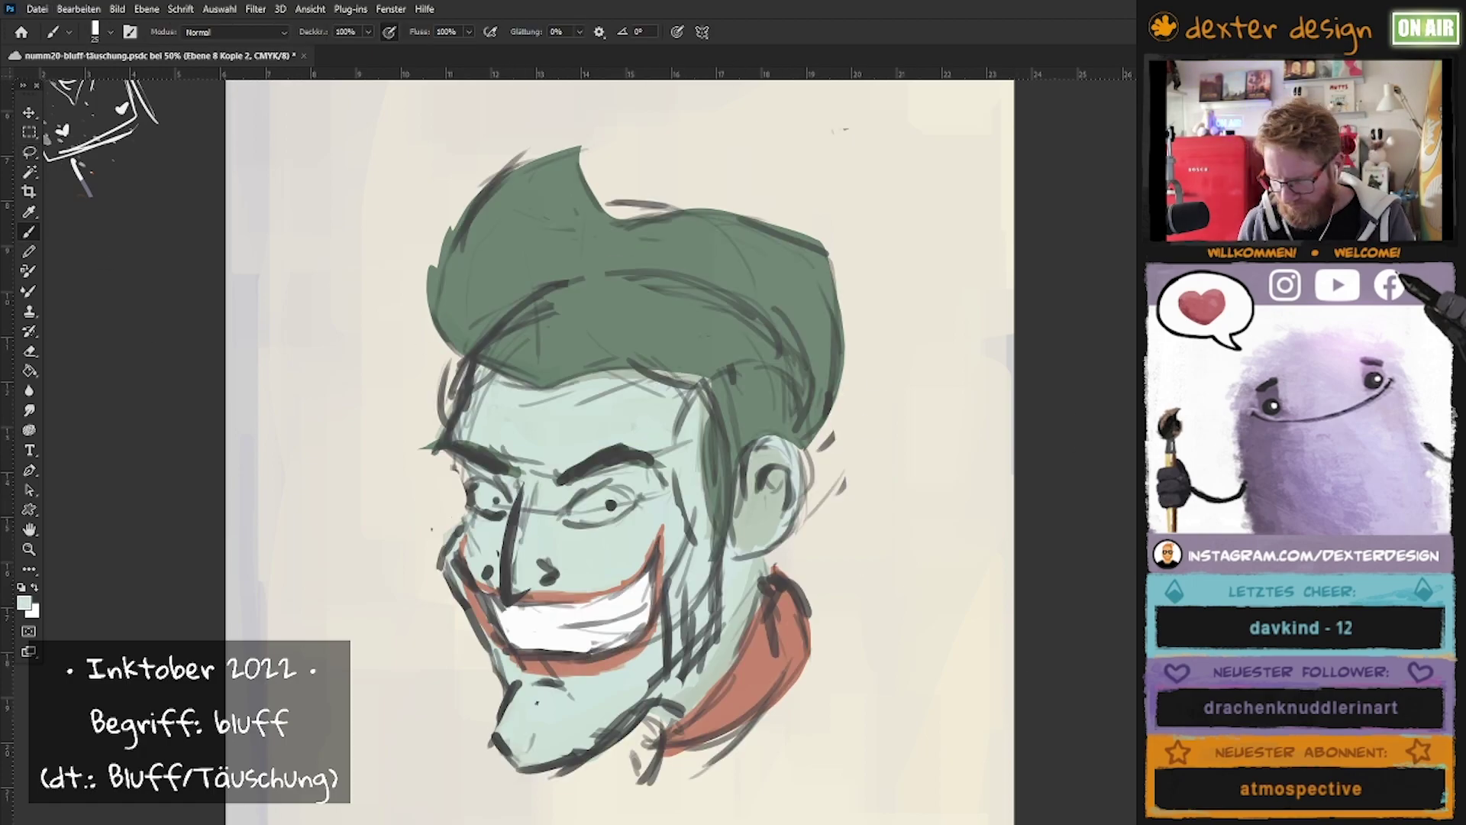
Paint the eye shapes white and zoom out to see the whole head.
{"action": "key", "text": "l"}
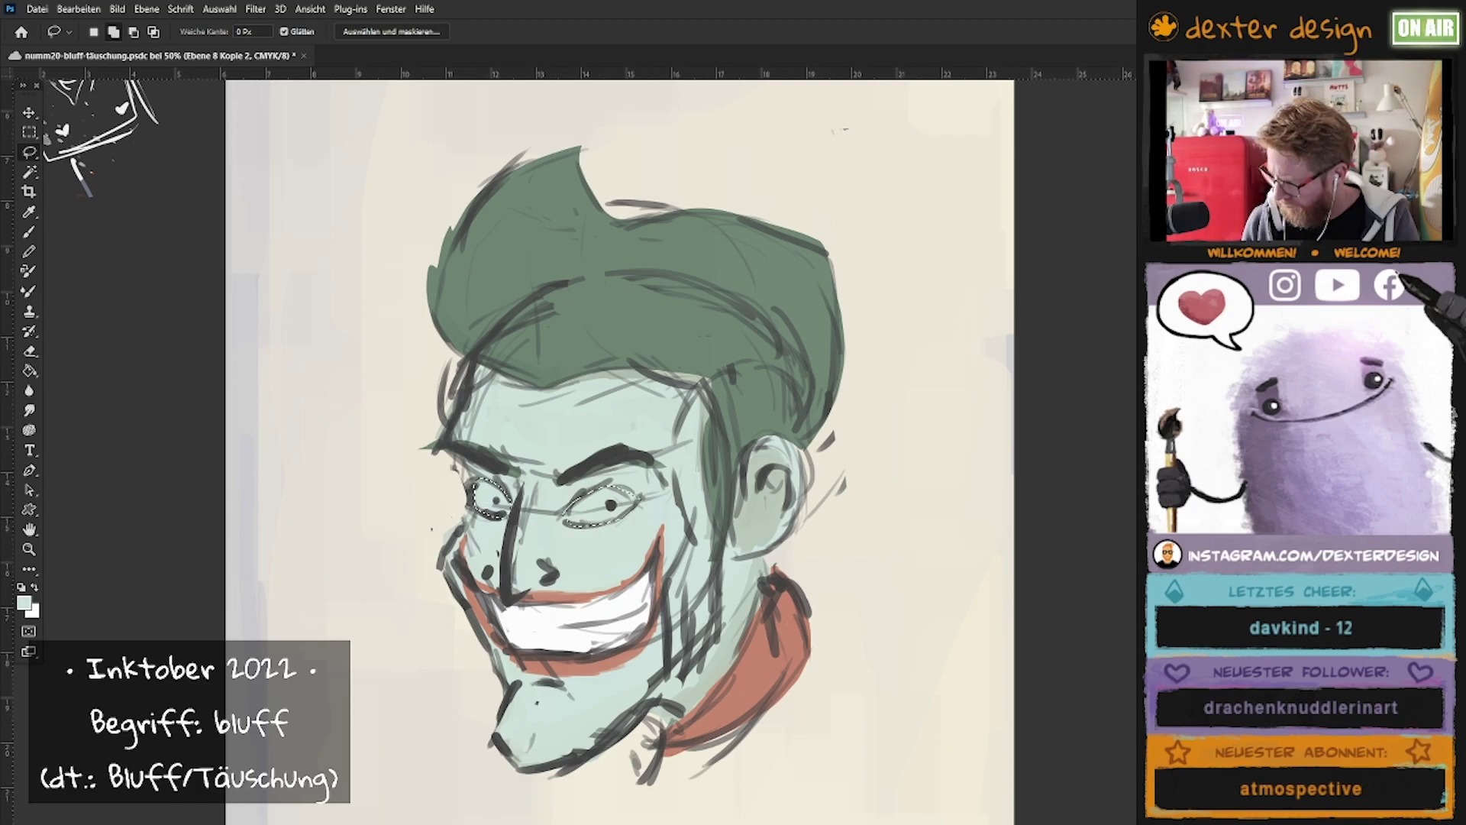
{"action": "key", "text": "ctrl+comma"}
{"action": "key", "text": "b"}
{"action": "left_click_drag", "start_coordinate": [603, 507], "coordinate": [489, 500]}
{"action": "key", "text": "ctrl+d"}
{"action": "key", "text": "z"}
{"action": "key", "text": "ctrl+minus"}
Extend the salmon collar further right and down, then zoom out to the whole card.
{"action": "key", "text": "l"}
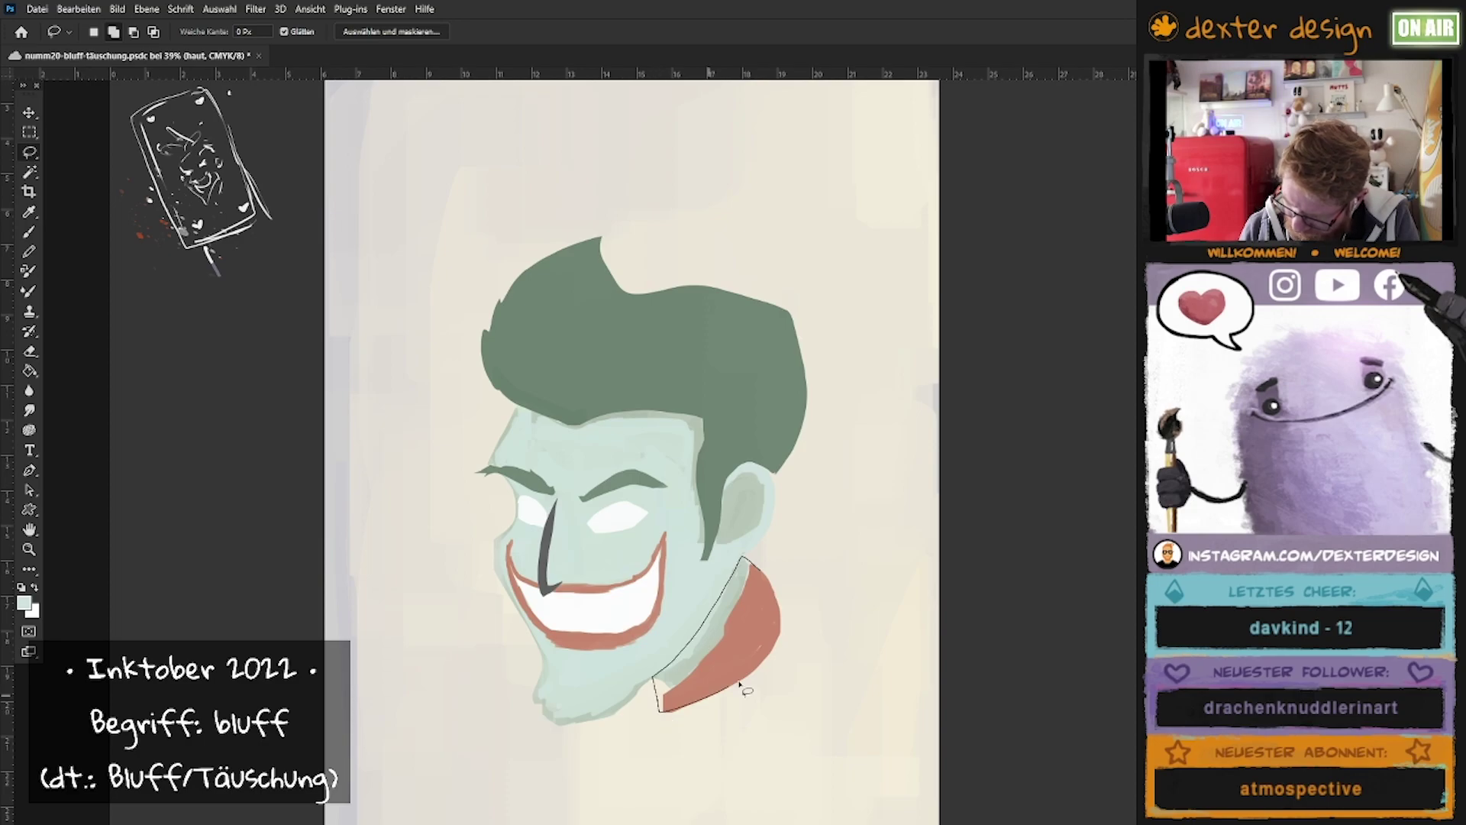
{"action": "key", "text": "b"}
{"action": "left_click", "coordinate": [753, 621], "text": "alt"}
{"action": "mouse_move", "coordinate": [756, 580]}
{"action": "left_mouse_down"}
{"action": "mouse_move", "coordinate": [787, 657]}
{"action": "mouse_move", "coordinate": [730, 717]}
{"action": "left_mouse_up"}
{"action": "key", "text": "z"}
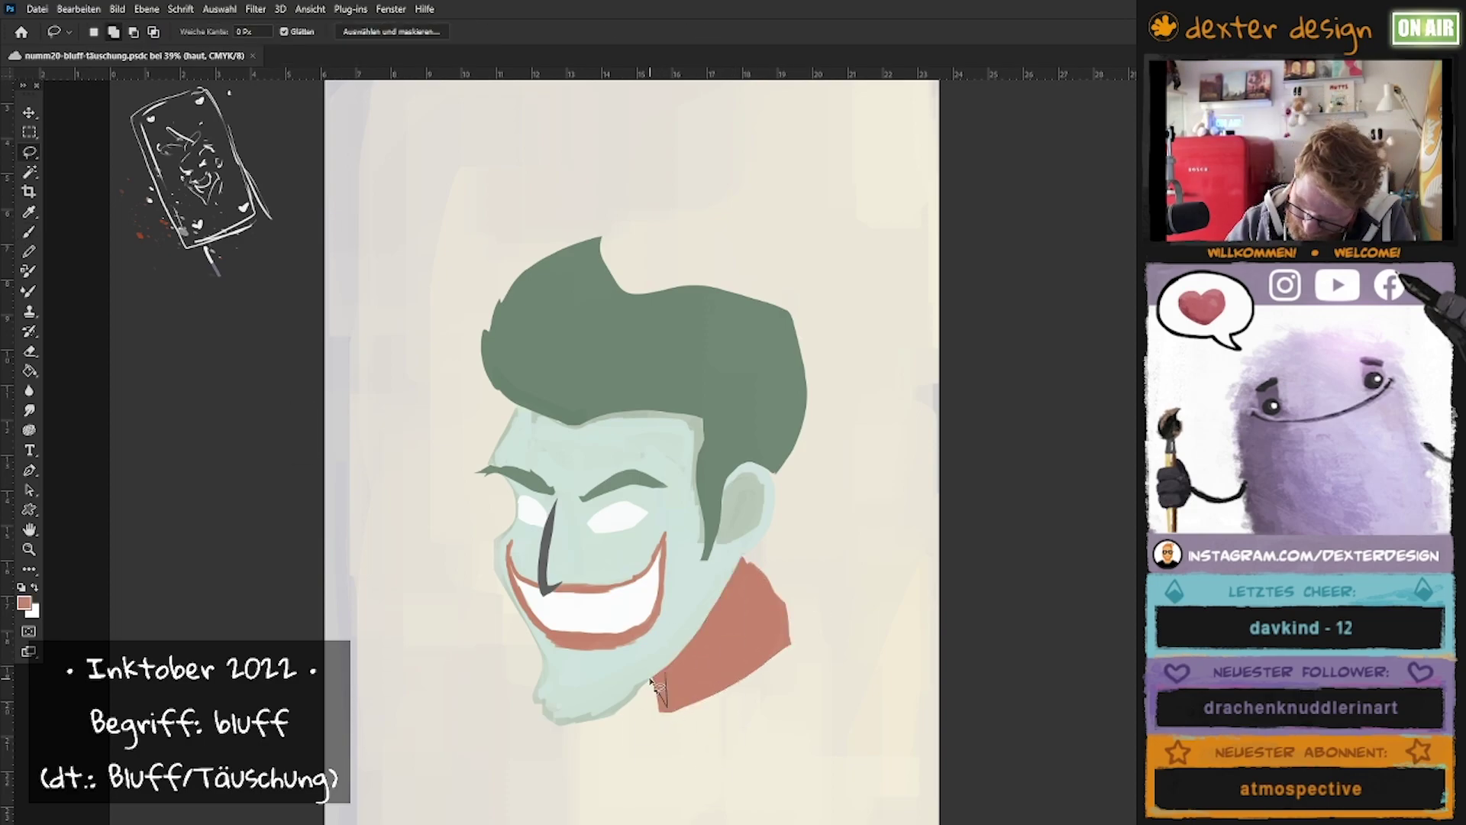
{"action": "left_click", "coordinate": [144, 220], "text": "alt"}
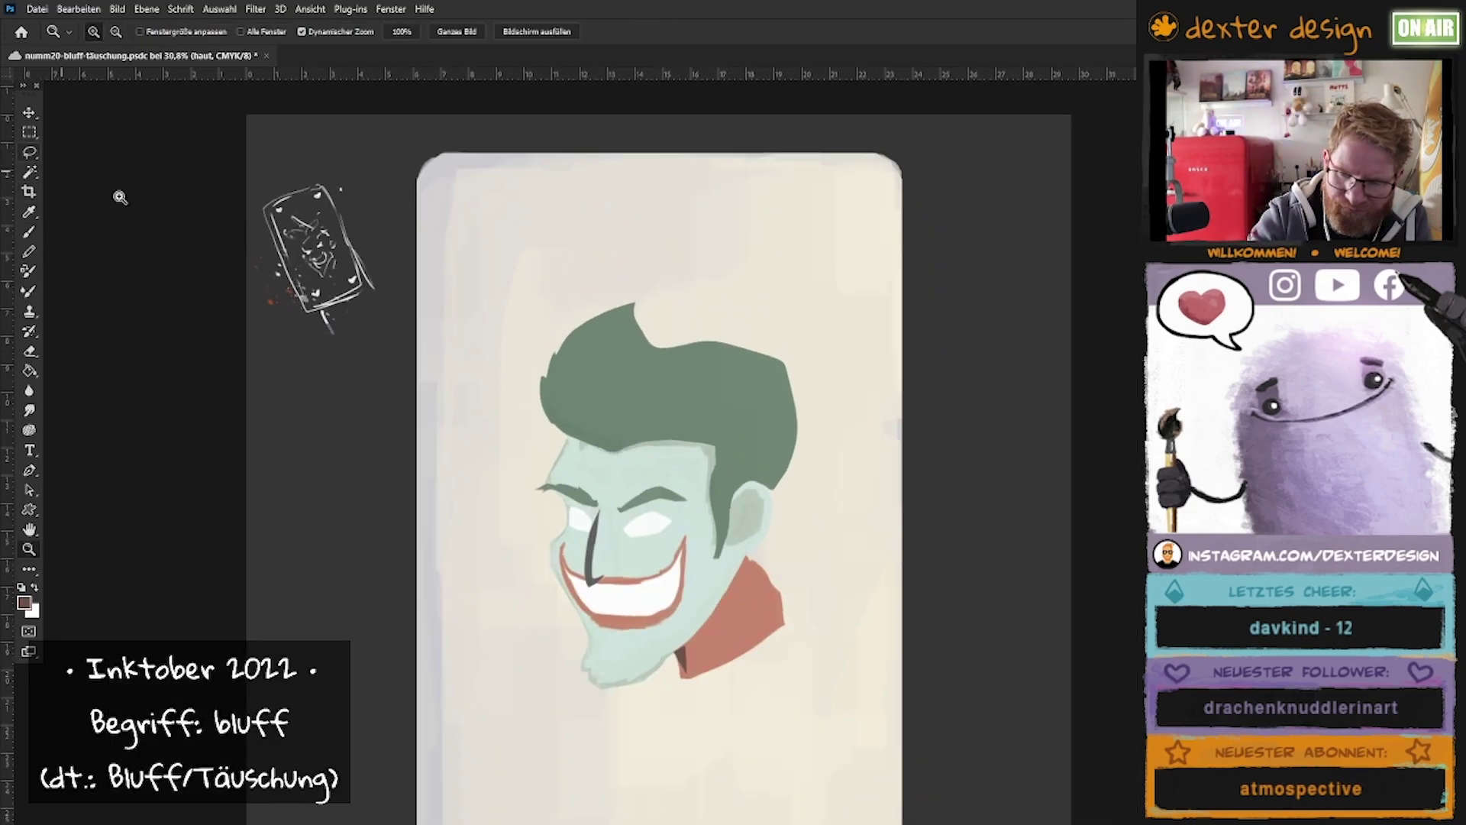
Lasso the hair's lower edge and paint a dark shadow band along it.
{"action": "key", "text": "l"}
{"action": "mouse_move", "coordinate": [632, 307]}
{"action": "left_mouse_down"}
{"action": "mouse_move", "coordinate": [685, 435]}
{"action": "mouse_move", "coordinate": [632, 307]}
{"action": "mouse_move", "coordinate": [672, 439]}
{"action": "left_mouse_up"}
{"action": "key", "text": "b"}
{"action": "key", "text": "ctrl+d"}
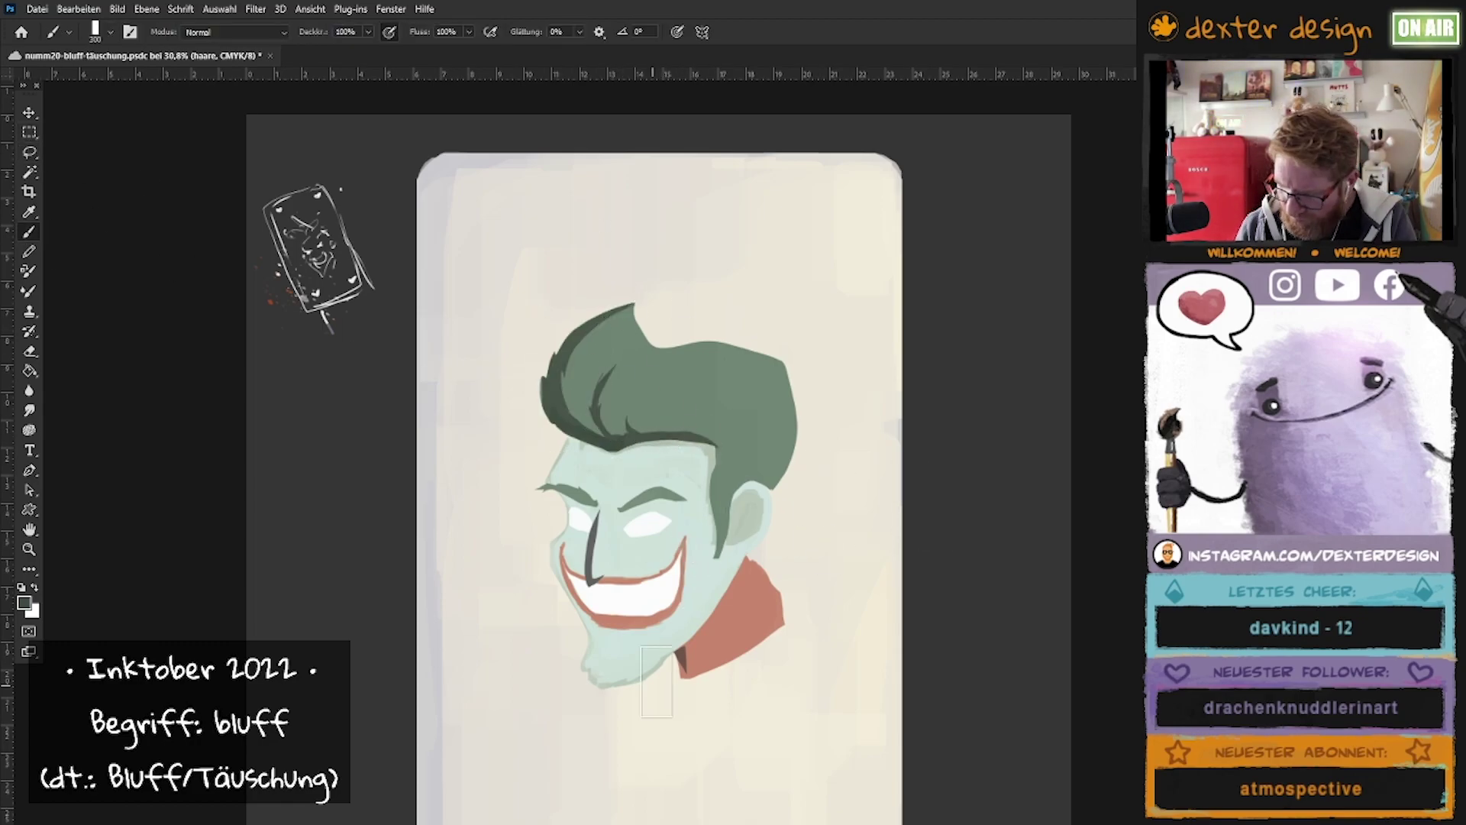
{"action": "key", "text": "l"}
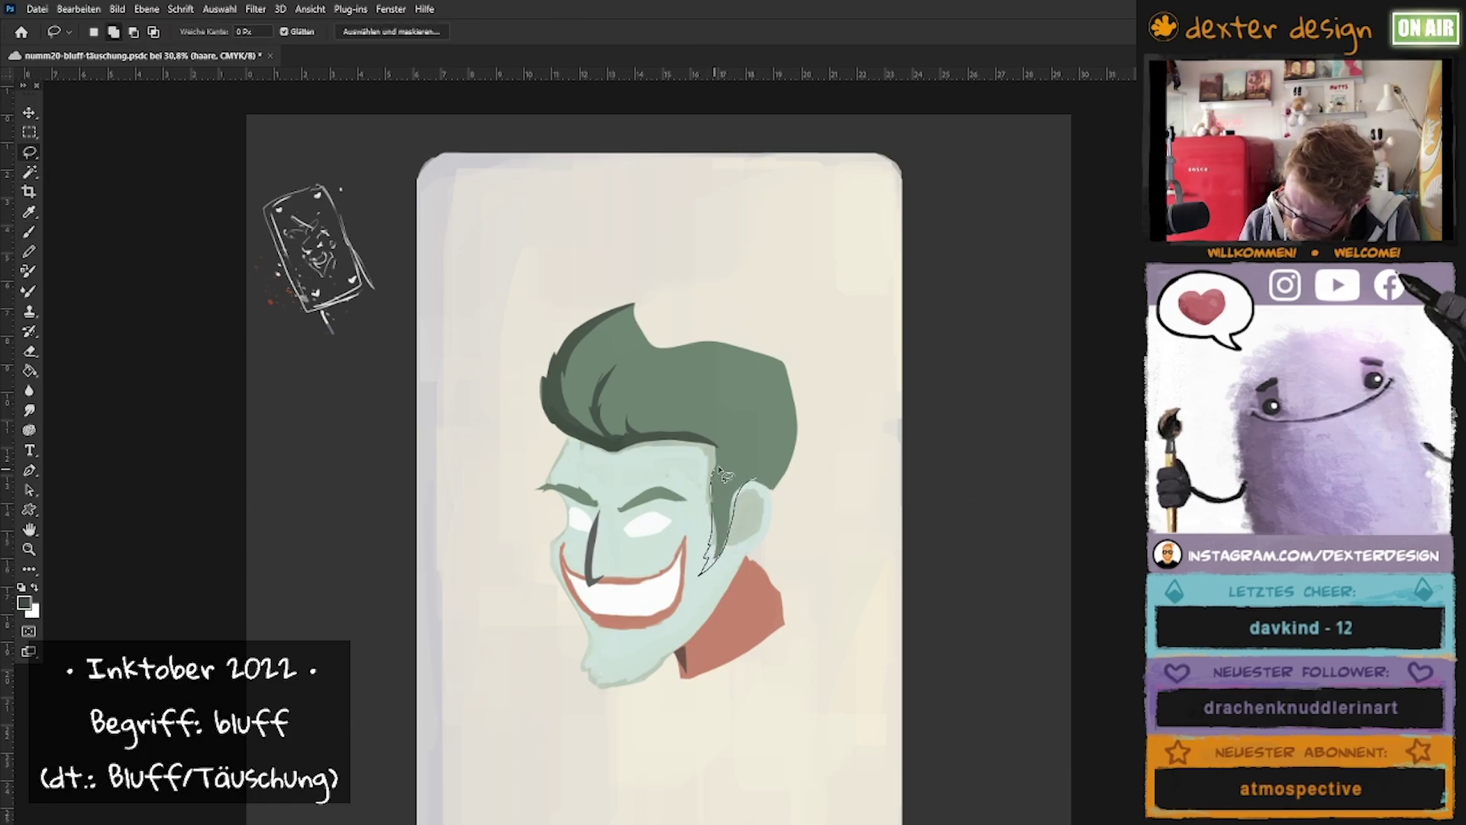
{"action": "left_click_drag", "start_coordinate": [722, 475], "coordinate": [726, 629]}
{"action": "key", "text": "ctrl+d"}
Paint grey-purple eyeshadow over both of the joker's eyes.
{"action": "key", "text": "h"}
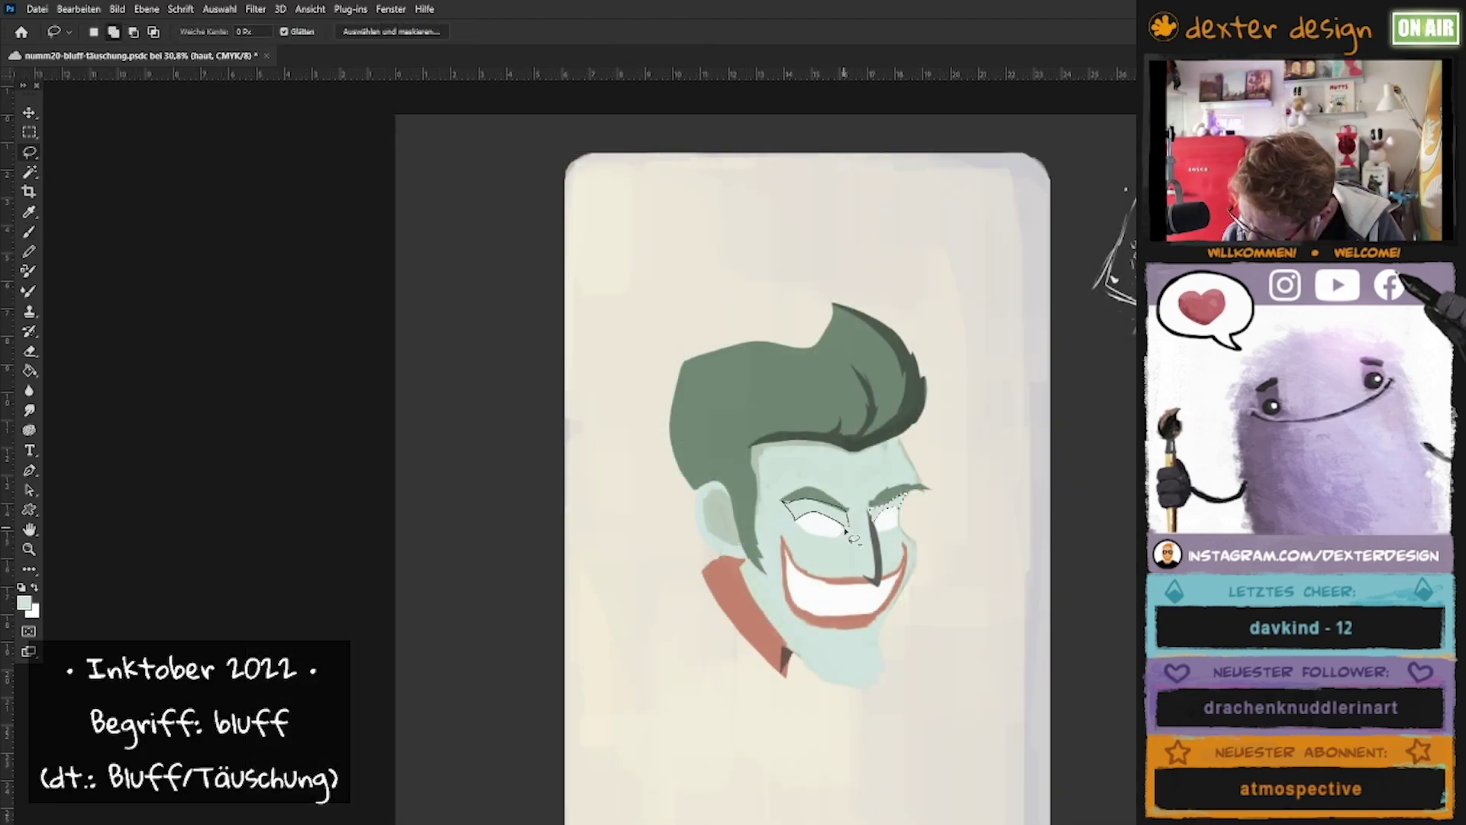
{"action": "key", "text": "b"}
{"action": "left_click_drag", "start_coordinate": [853, 538], "coordinate": [913, 497]}
{"action": "left_click_drag", "start_coordinate": [787, 508], "coordinate": [808, 504]}
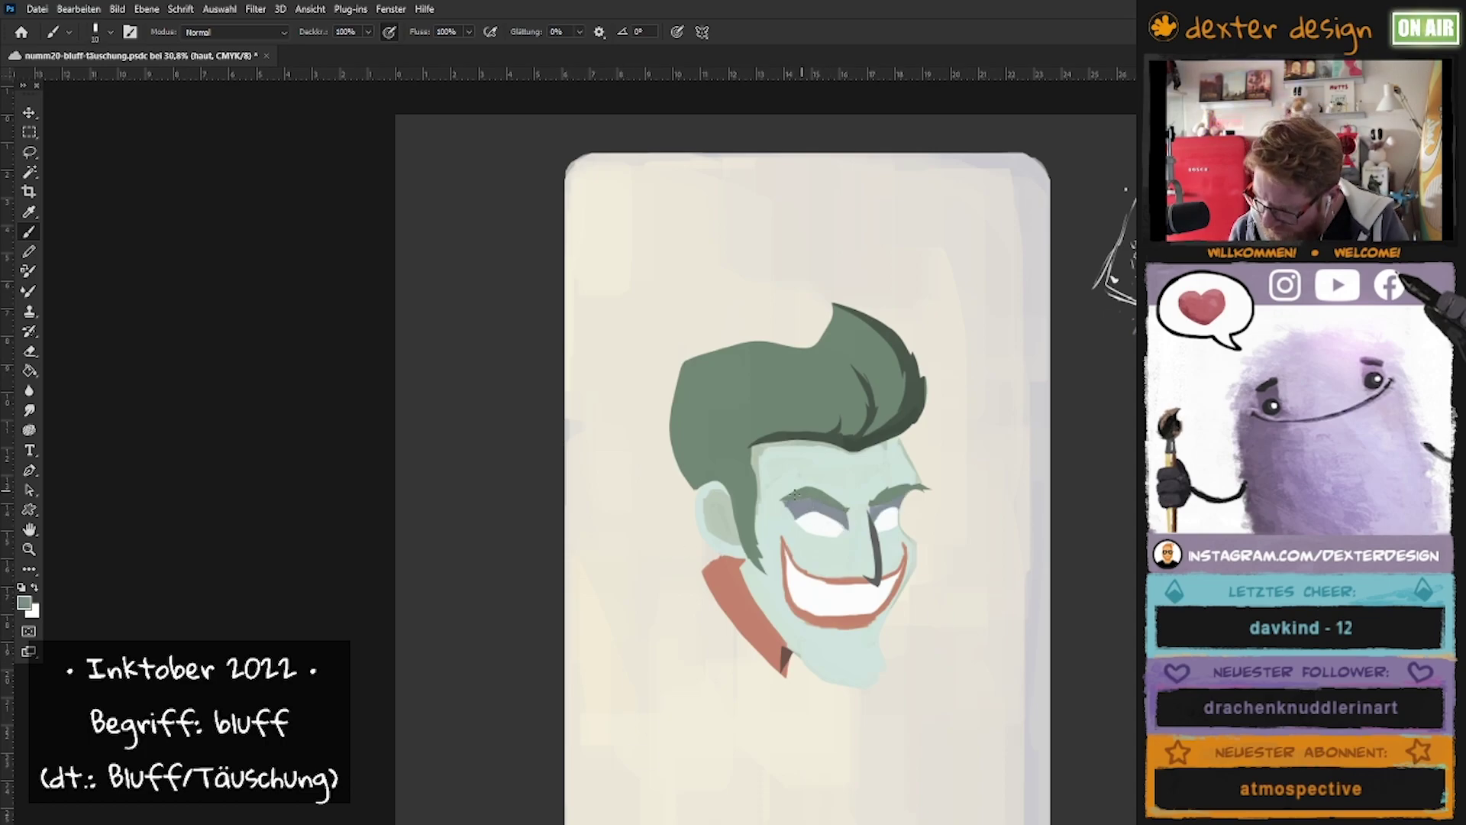
{"action": "key", "text": "alt+bracketright"}
{"action": "key", "text": "l"}
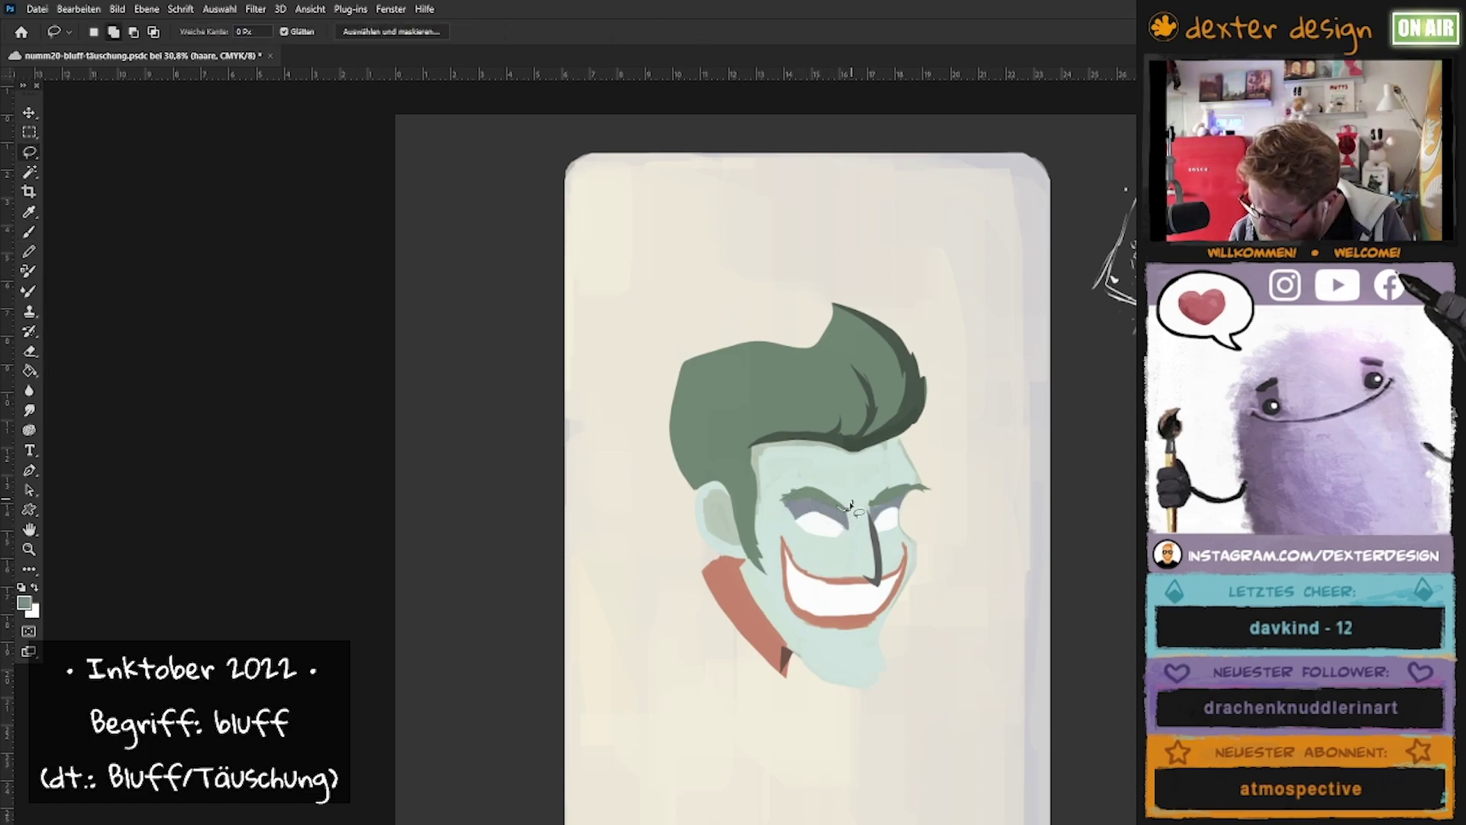
{"action": "key", "text": "b"}
{"action": "left_click_drag", "start_coordinate": [924, 499], "coordinate": [817, 507]}
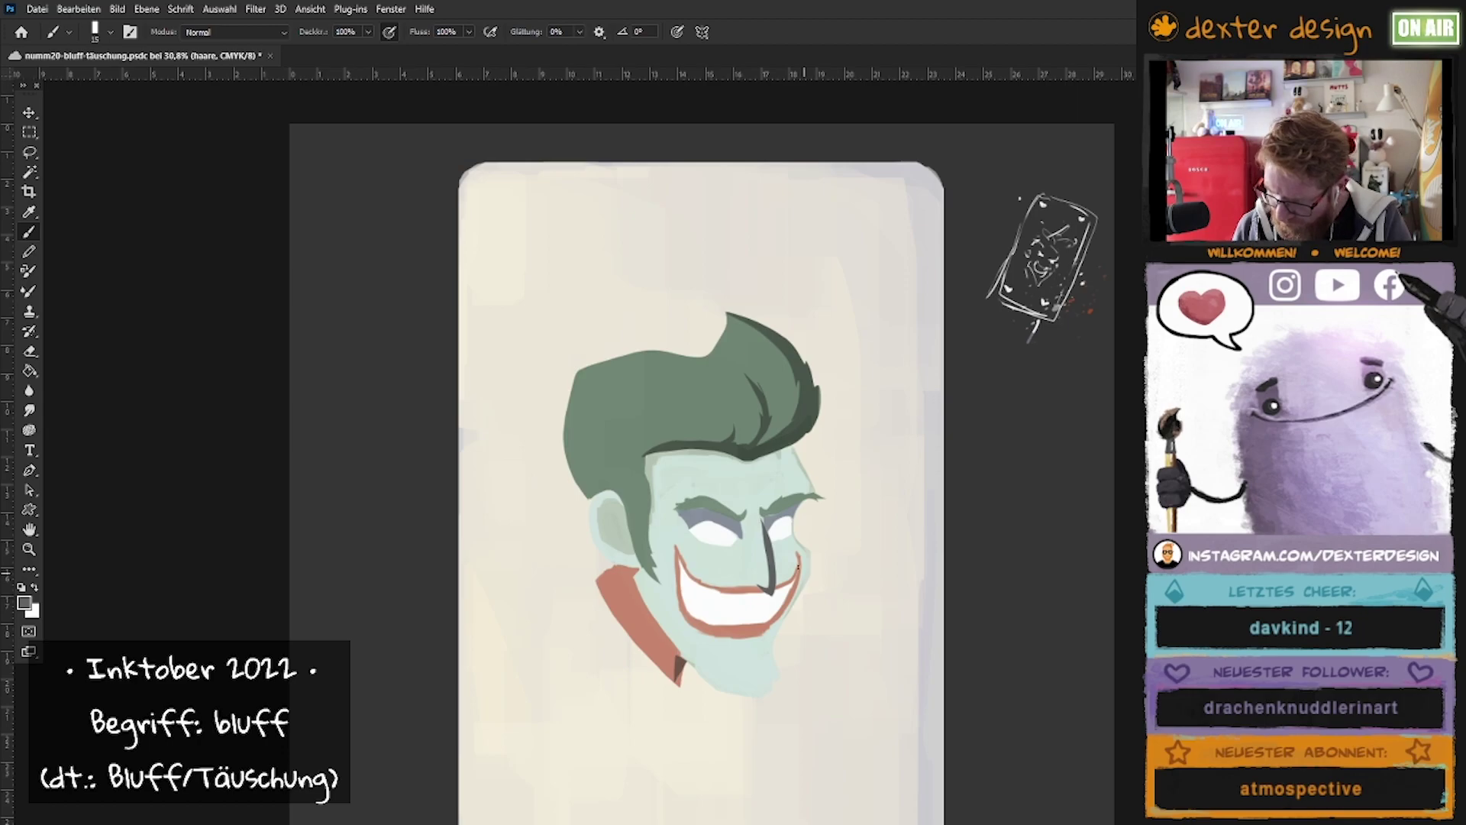
On the haut layer, darken the face edge by the ear and the hair's left edge.
{"action": "key", "text": "alt+bracketleft"}
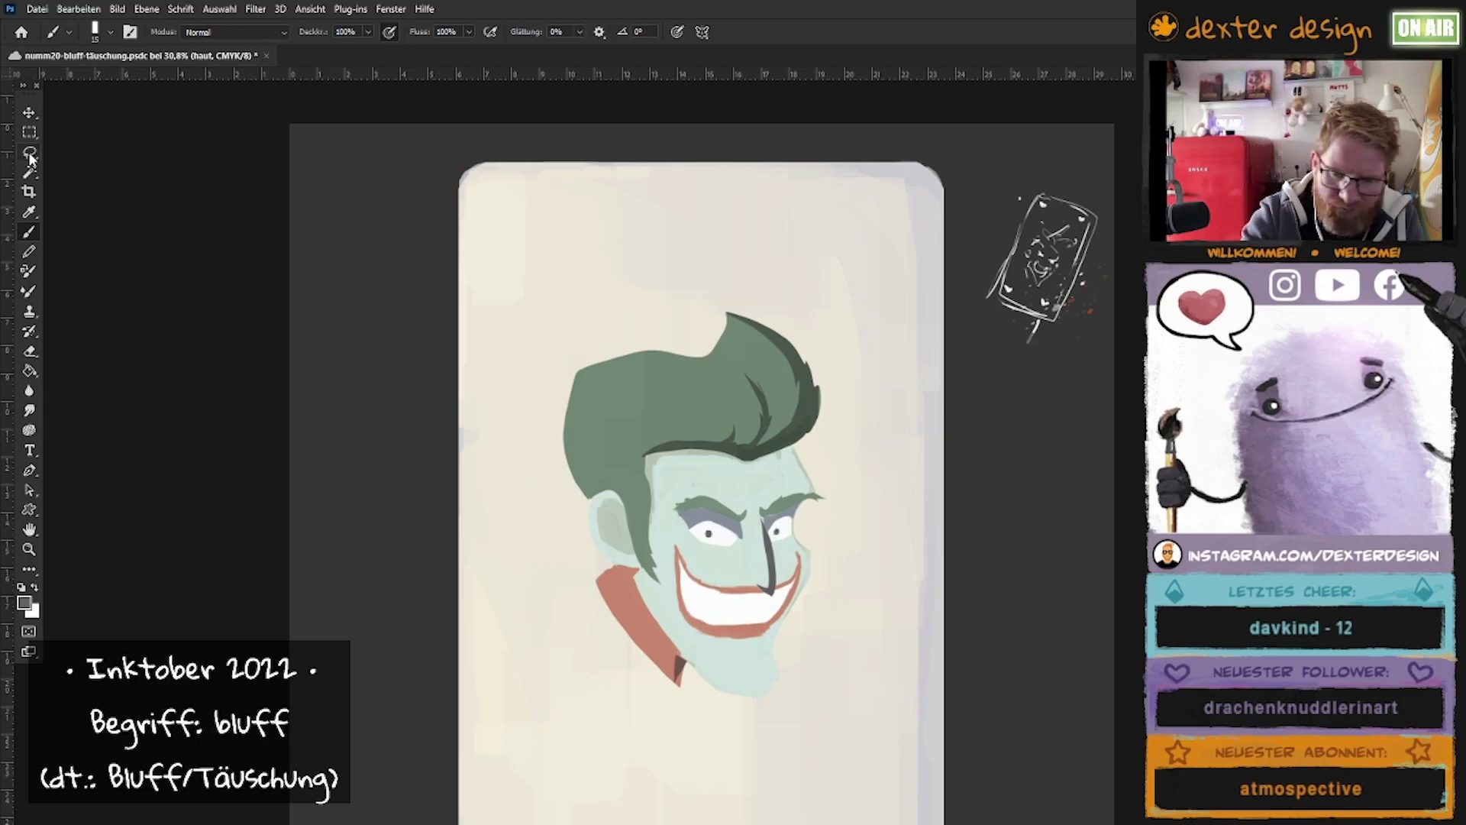
{"action": "left_click", "coordinate": [678, 584], "text": "alt"}
{"action": "key", "text": "bracketright"}
{"action": "key", "text": "bracketright"}
{"action": "key", "text": "bracketright"}
{"action": "key", "text": "bracketleft"}
{"action": "key", "text": "bracketleft"}
{"action": "key", "text": "bracketleft"}
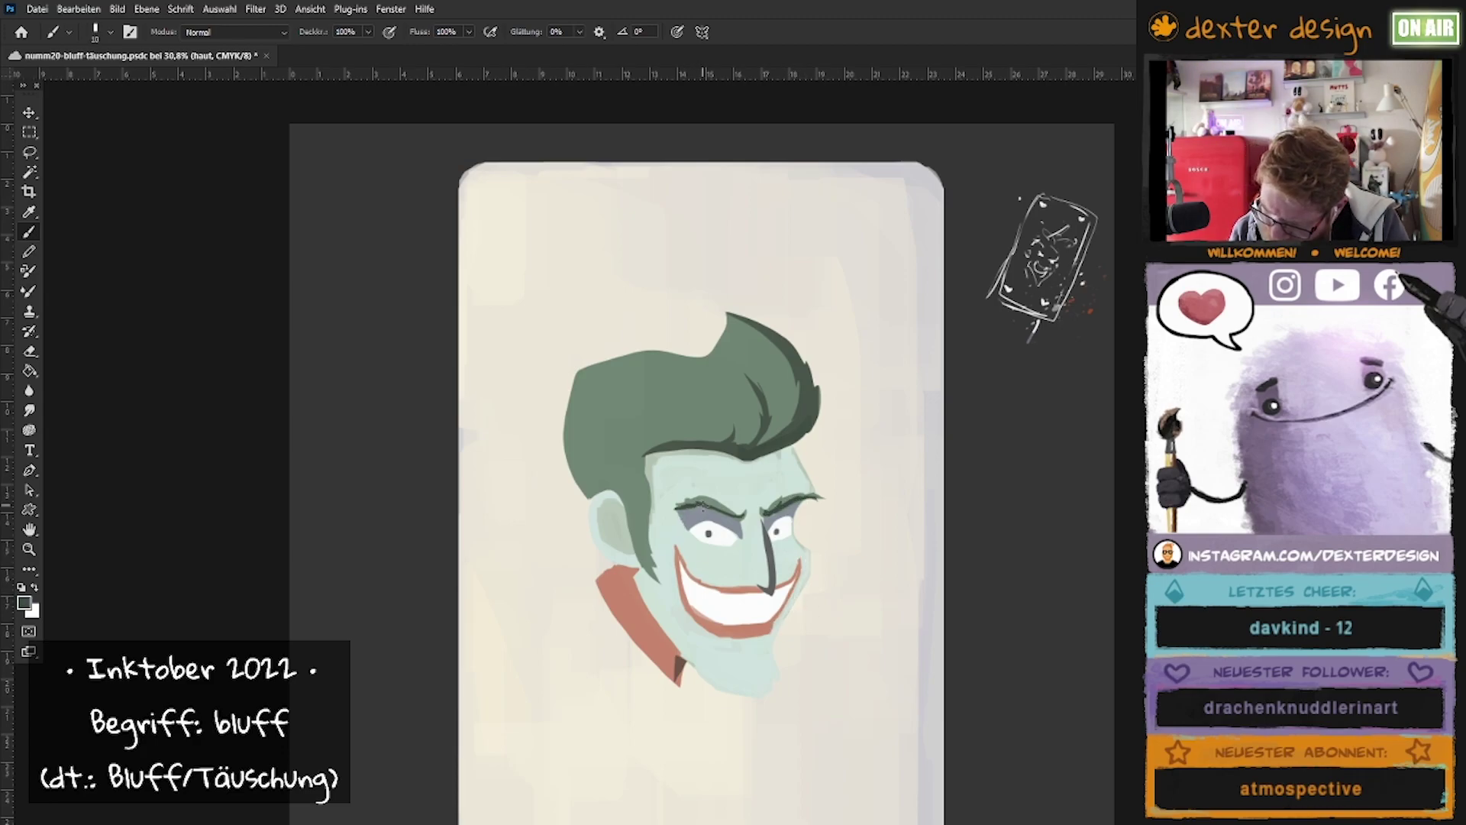
{"action": "key", "text": "bracketright"}
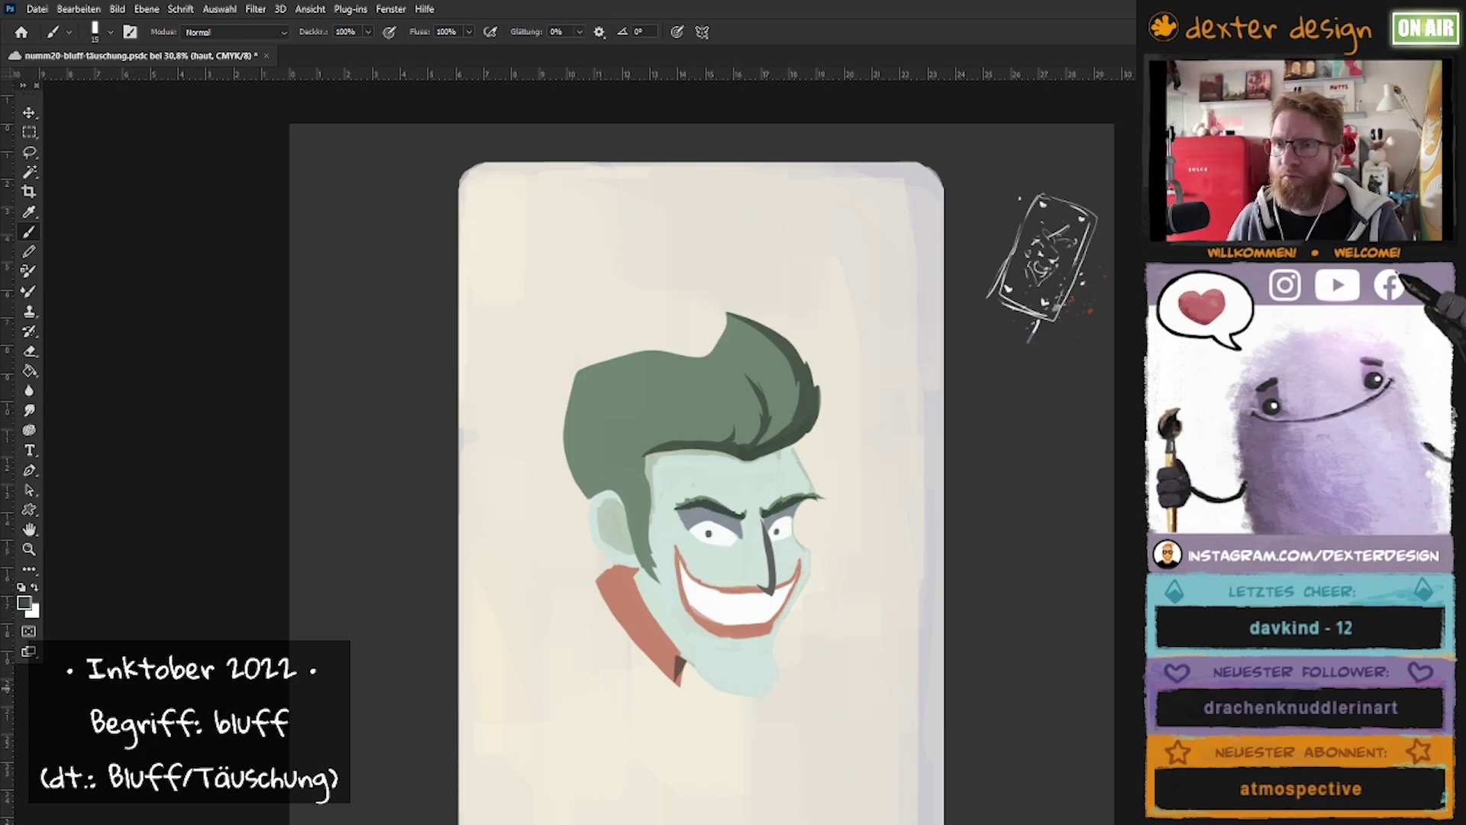
{"action": "left_click_drag", "start_coordinate": [615, 486], "coordinate": [651, 577]}
{"action": "left_click_drag", "start_coordinate": [569, 416], "coordinate": [574, 488]}
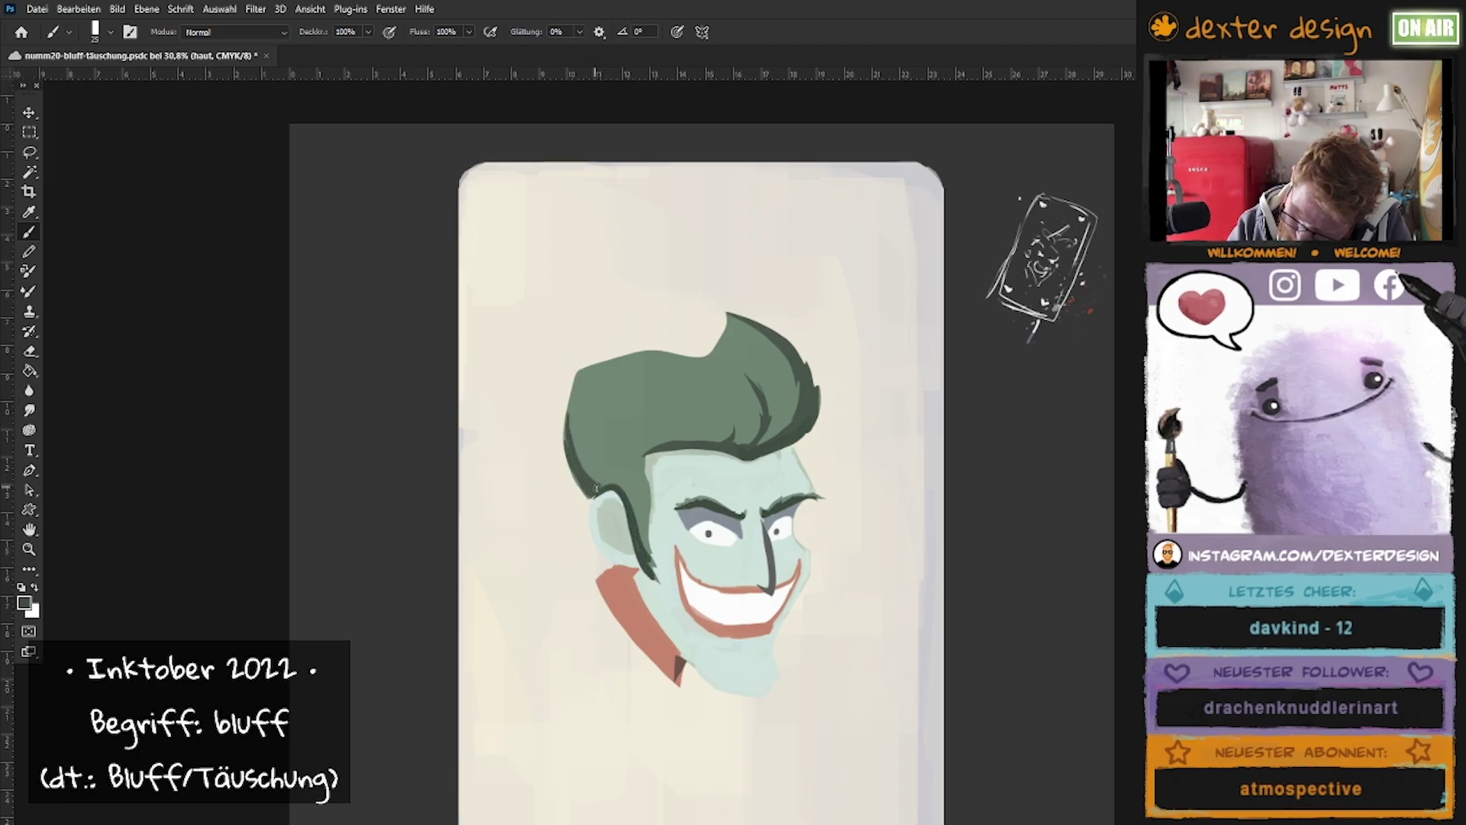
{"action": "left_click", "coordinate": [716, 576], "text": "alt"}
{"action": "key", "text": "l"}
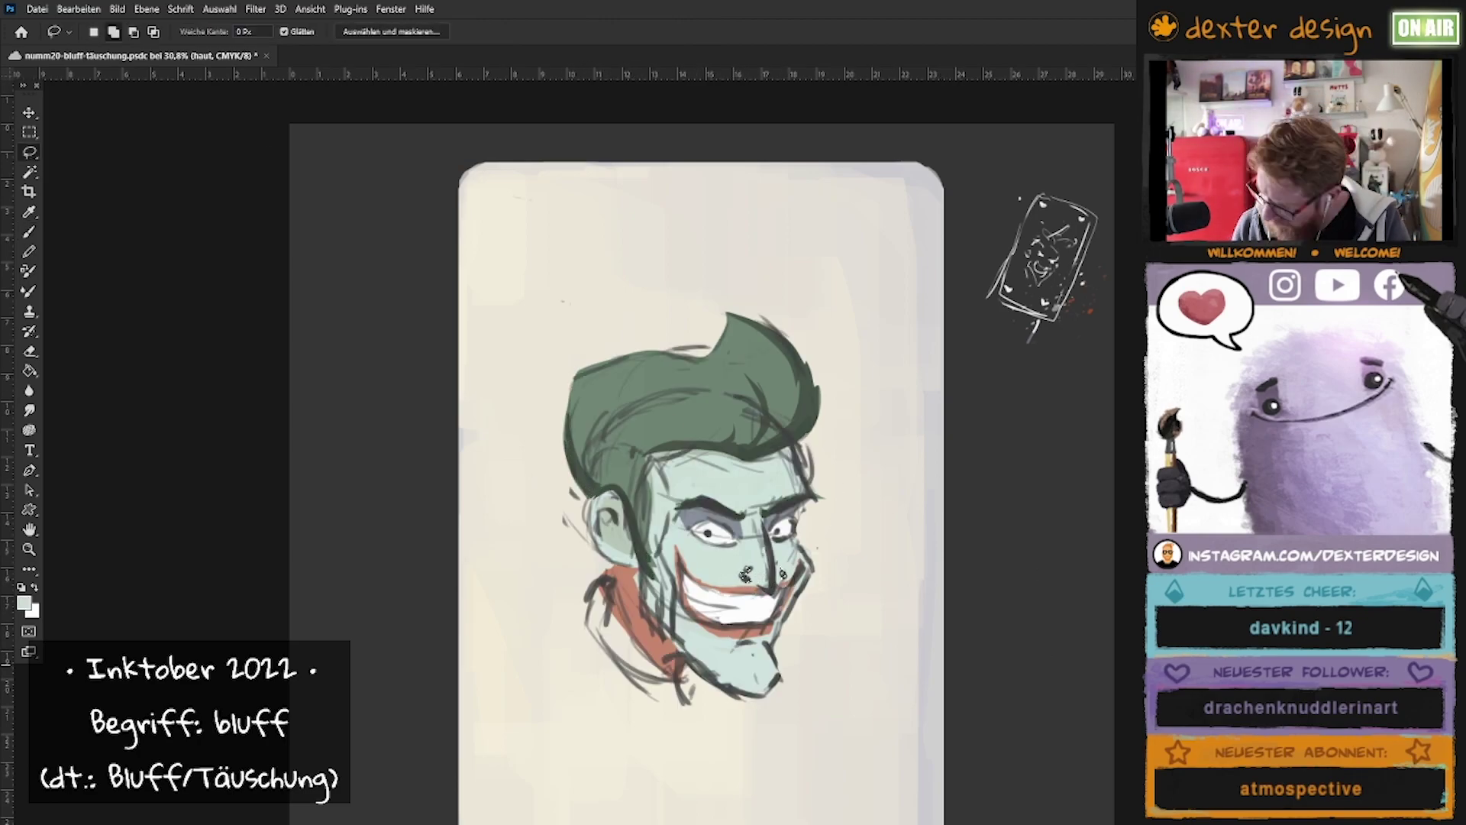
{"action": "key", "text": "b"}
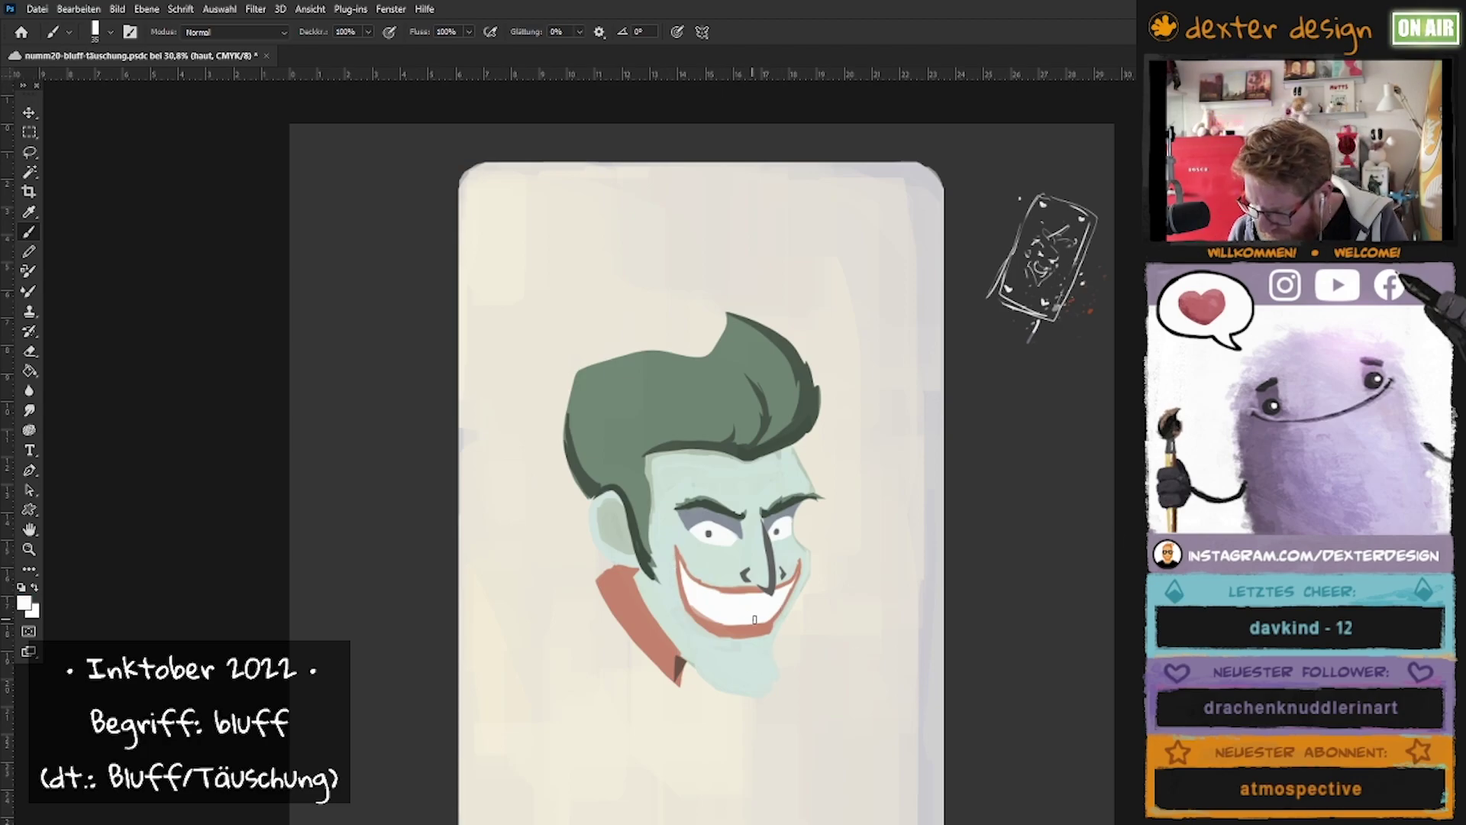
Extend the salmon collar tip downward and smooth the jaw and chin skin over it.
{"action": "left_click", "coordinate": [681, 658], "text": "alt"}
{"action": "left_click_drag", "start_coordinate": [674, 691], "coordinate": [653, 665]}
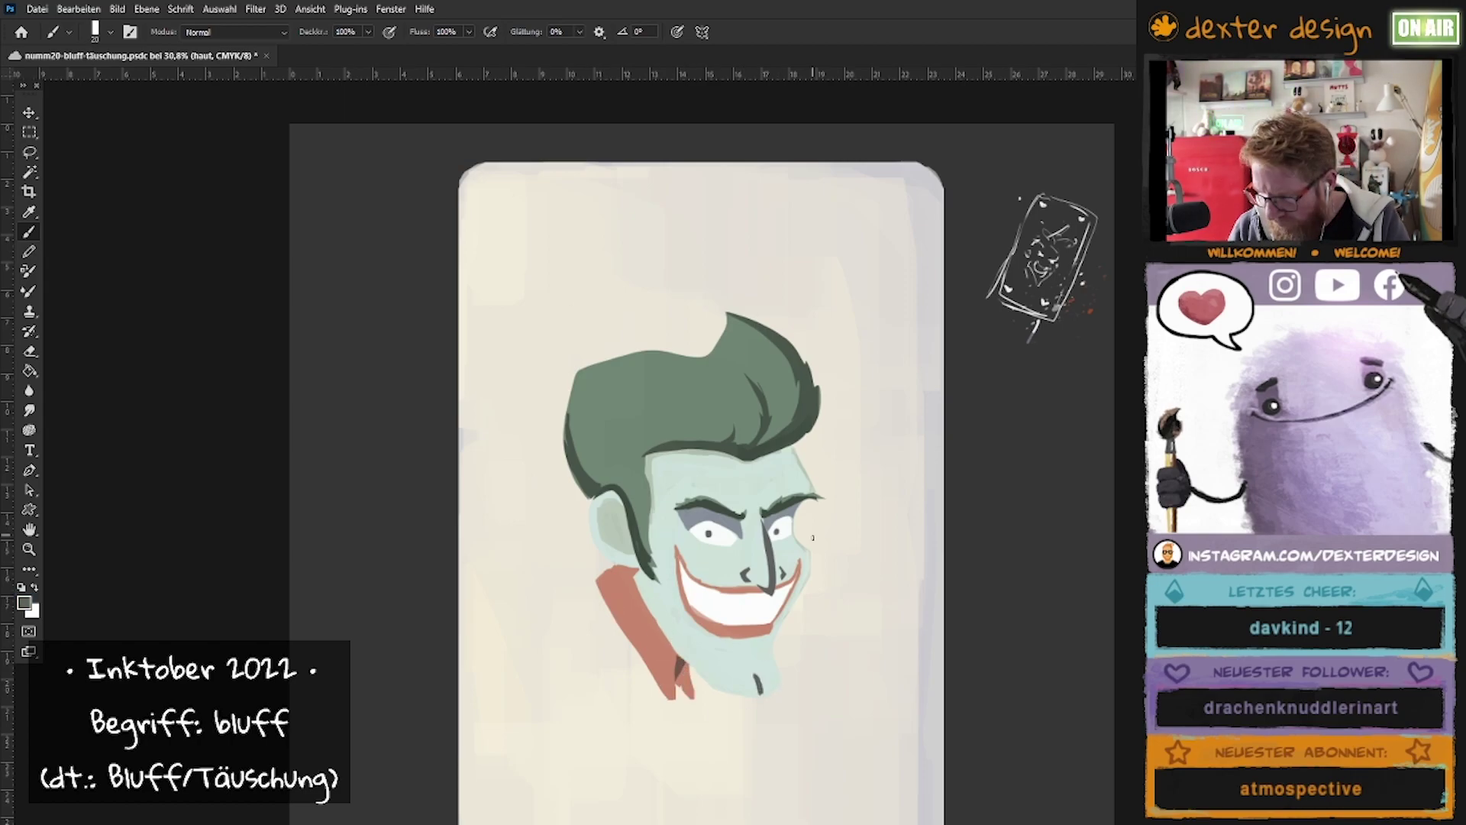
{"action": "left_click", "coordinate": [660, 478], "text": "alt"}
{"action": "left_click_drag", "start_coordinate": [644, 574], "coordinate": [772, 685]}
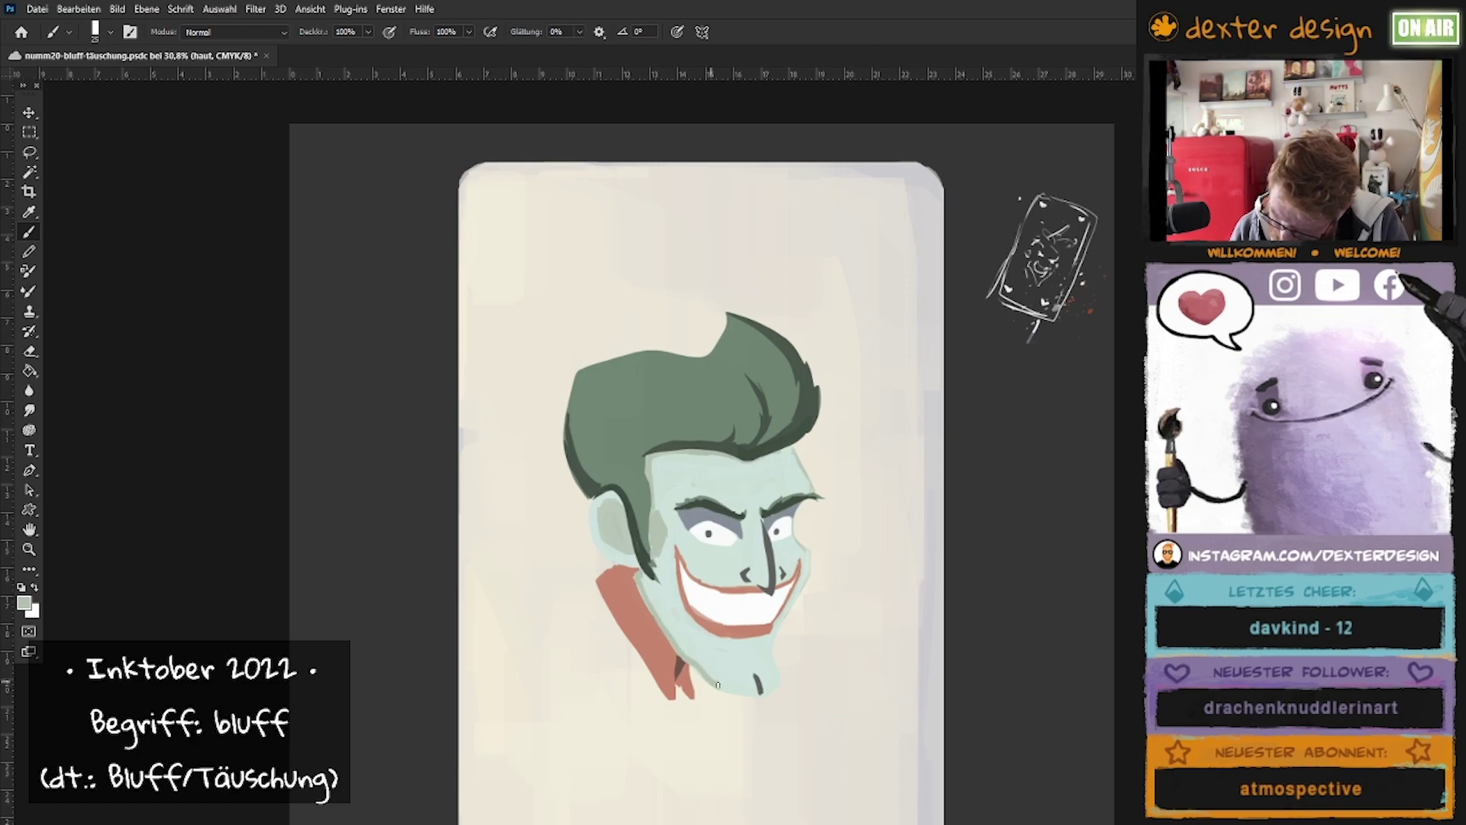
{"action": "left_click_drag", "start_coordinate": [653, 610], "coordinate": [655, 589]}
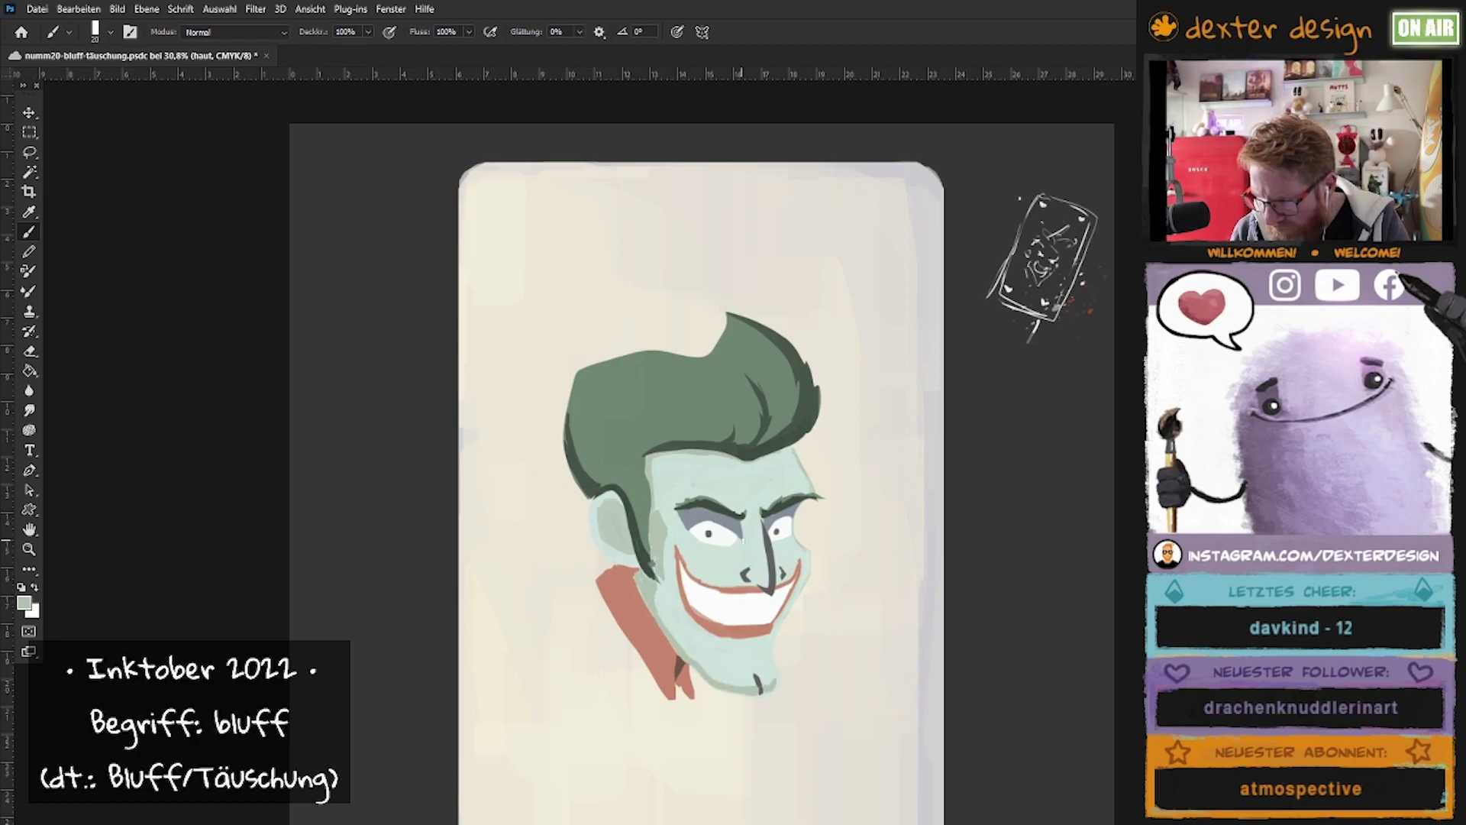
Sample dark, skin, lip and eye-white colours to paint the pupils, unmirroring the view.
{"action": "left_click", "coordinate": [766, 555], "text": "alt"}
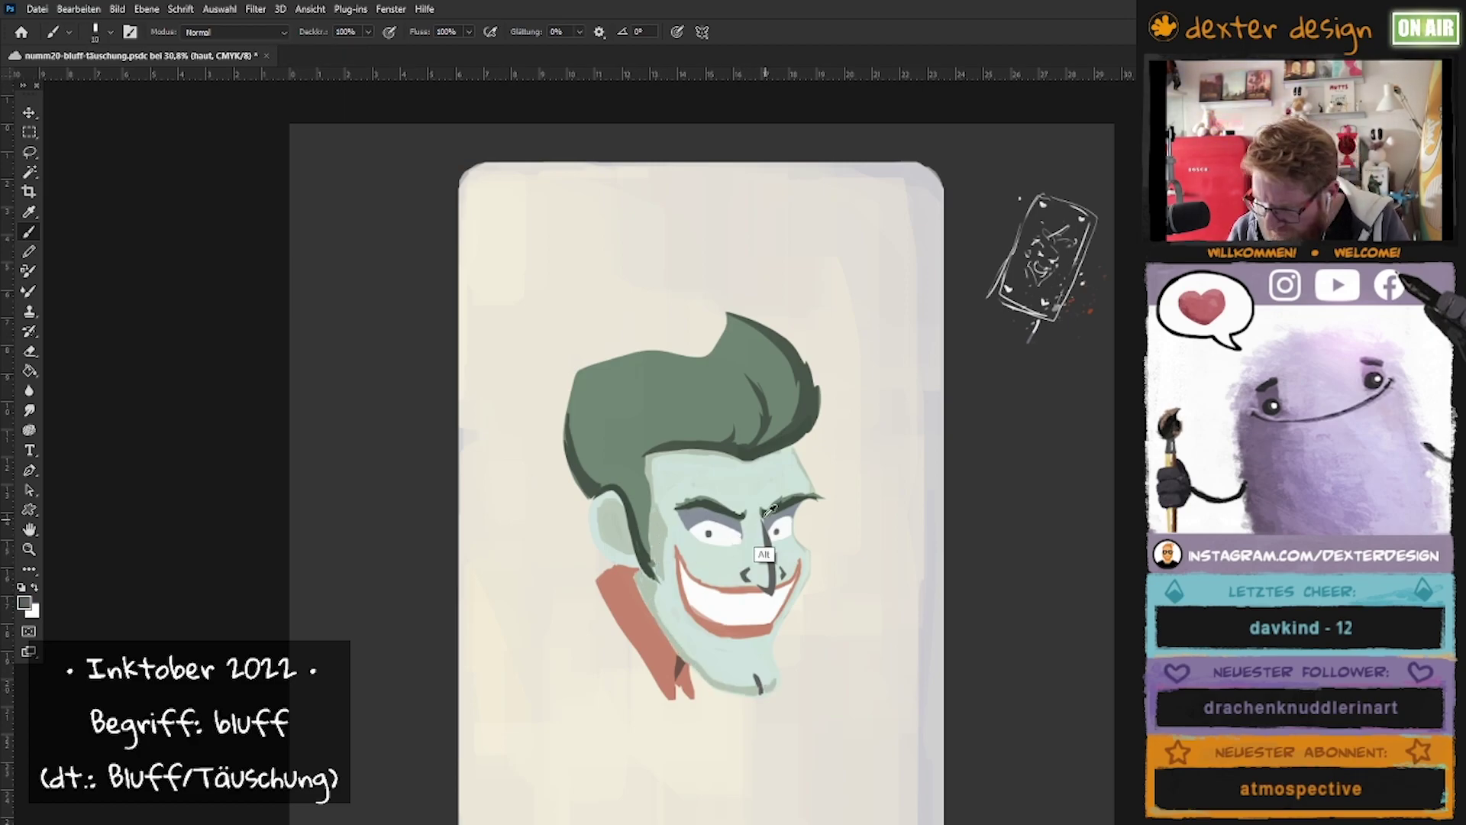
{"action": "left_click", "coordinate": [768, 514], "text": "alt"}
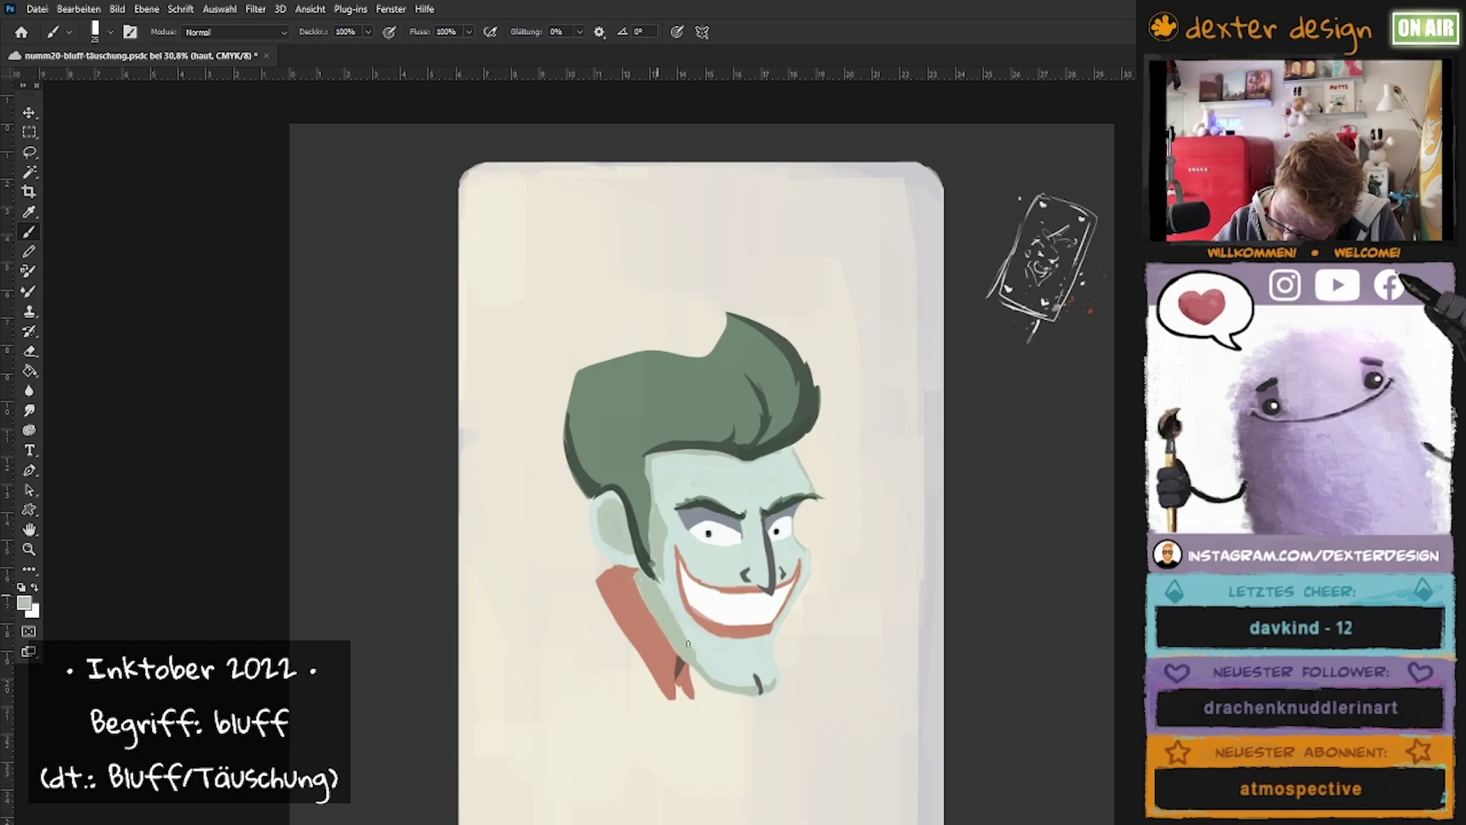
{"action": "left_click", "coordinate": [589, 485], "text": "alt"}
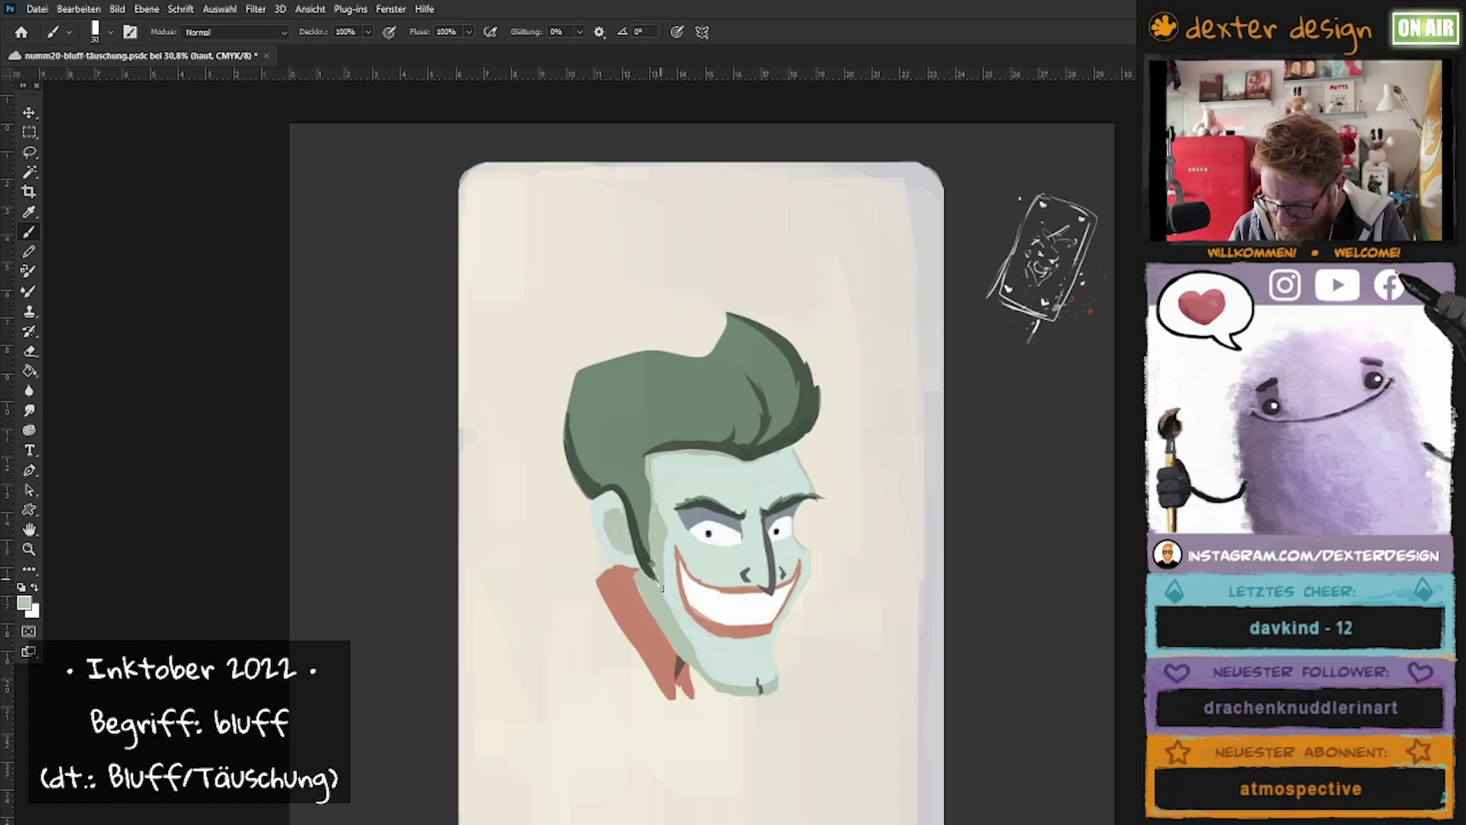
{"action": "left_click", "coordinate": [684, 598], "text": "alt"}
{"action": "key", "text": "ctrl+shift+h"}
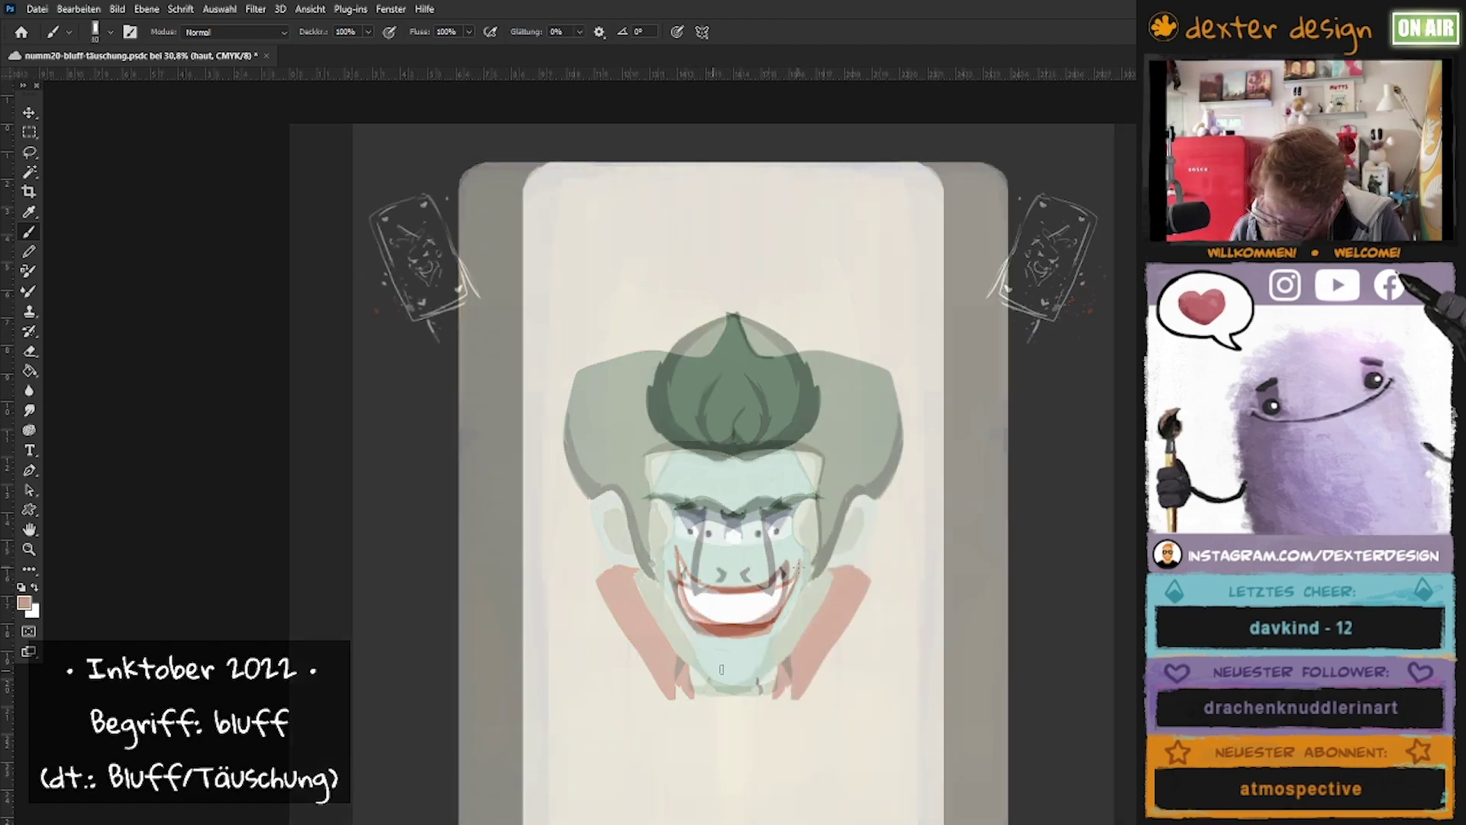
{"action": "left_click", "coordinate": [727, 639], "text": "alt"}
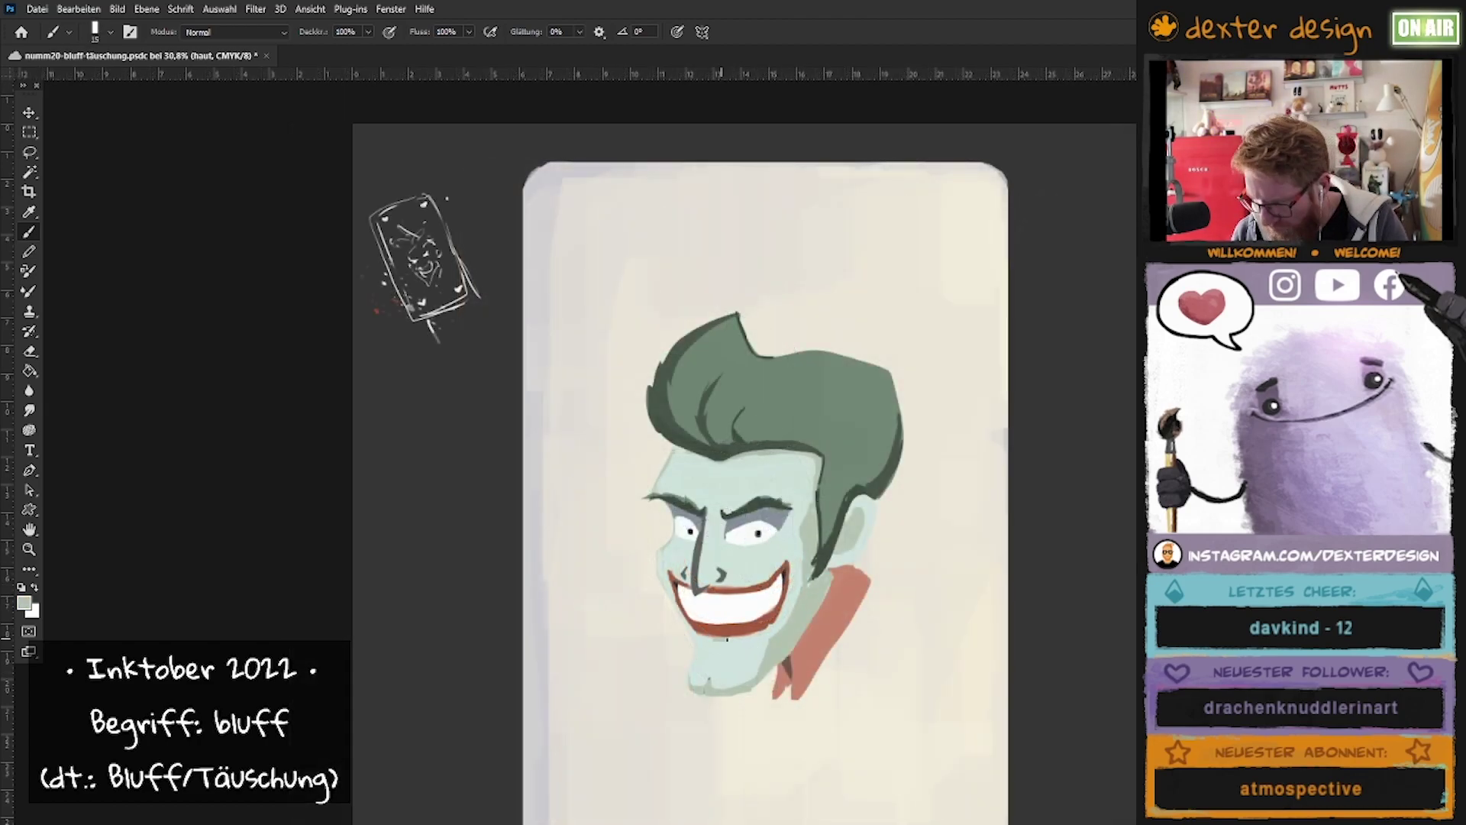
{"action": "left_click", "coordinate": [768, 531], "text": "alt"}
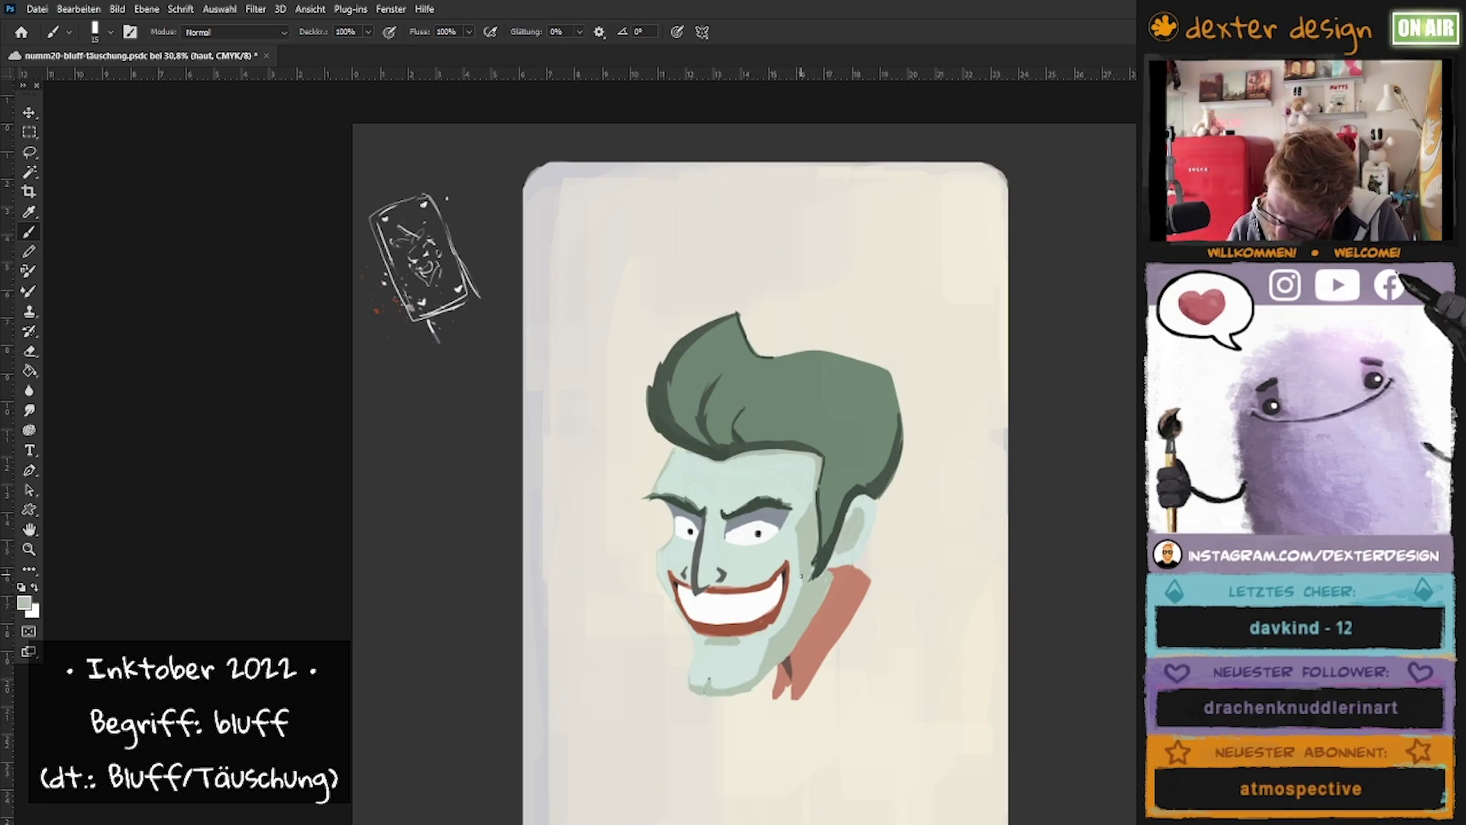
Paint the red-brown collar larger down the neck and add a lighter hair highlight on top.
{"action": "left_click", "coordinate": [839, 571], "text": "alt"}
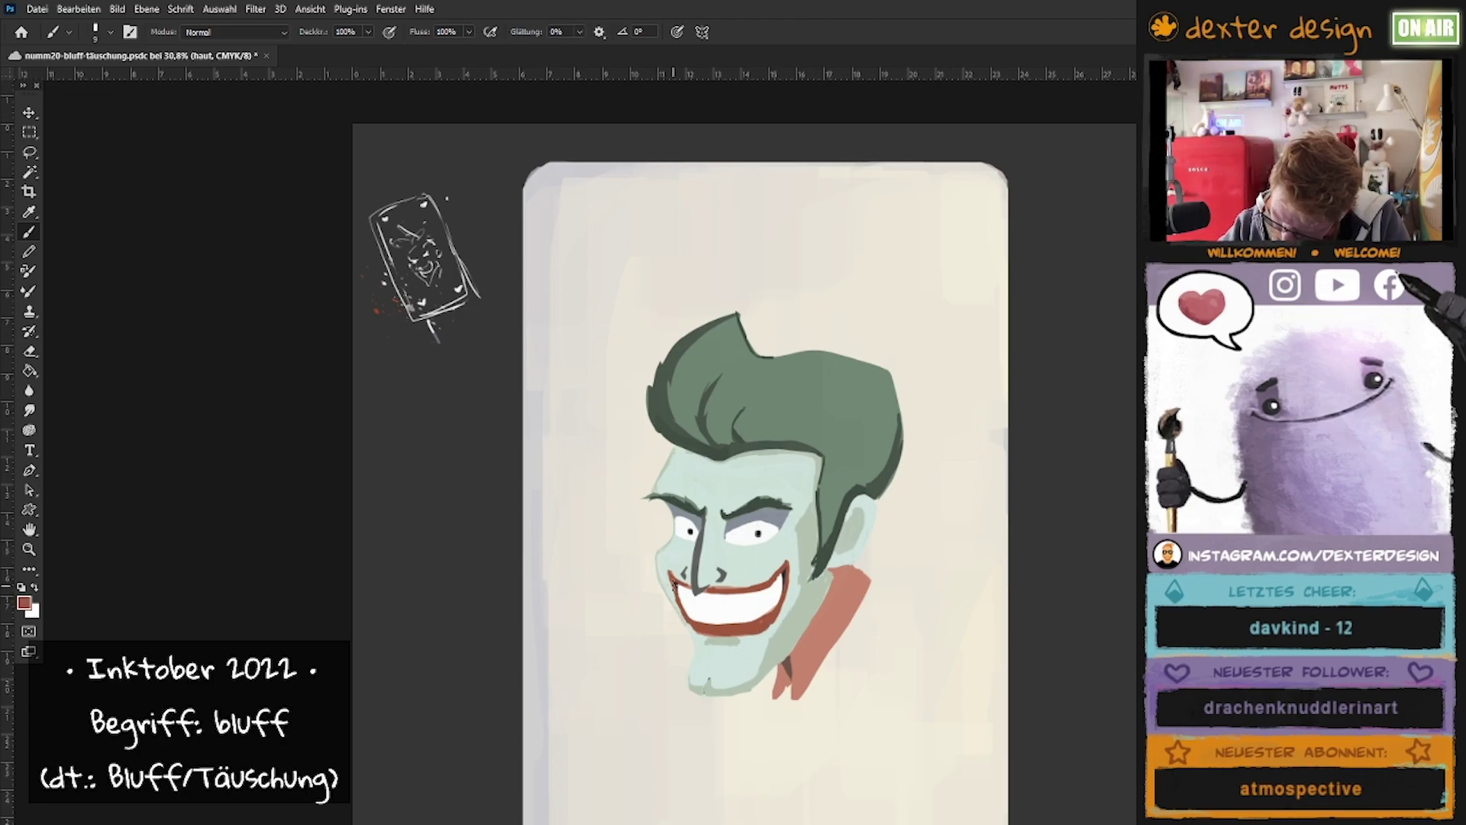
{"action": "left_click", "coordinate": [695, 645], "text": "alt"}
{"action": "left_click", "coordinate": [853, 561], "text": "alt"}
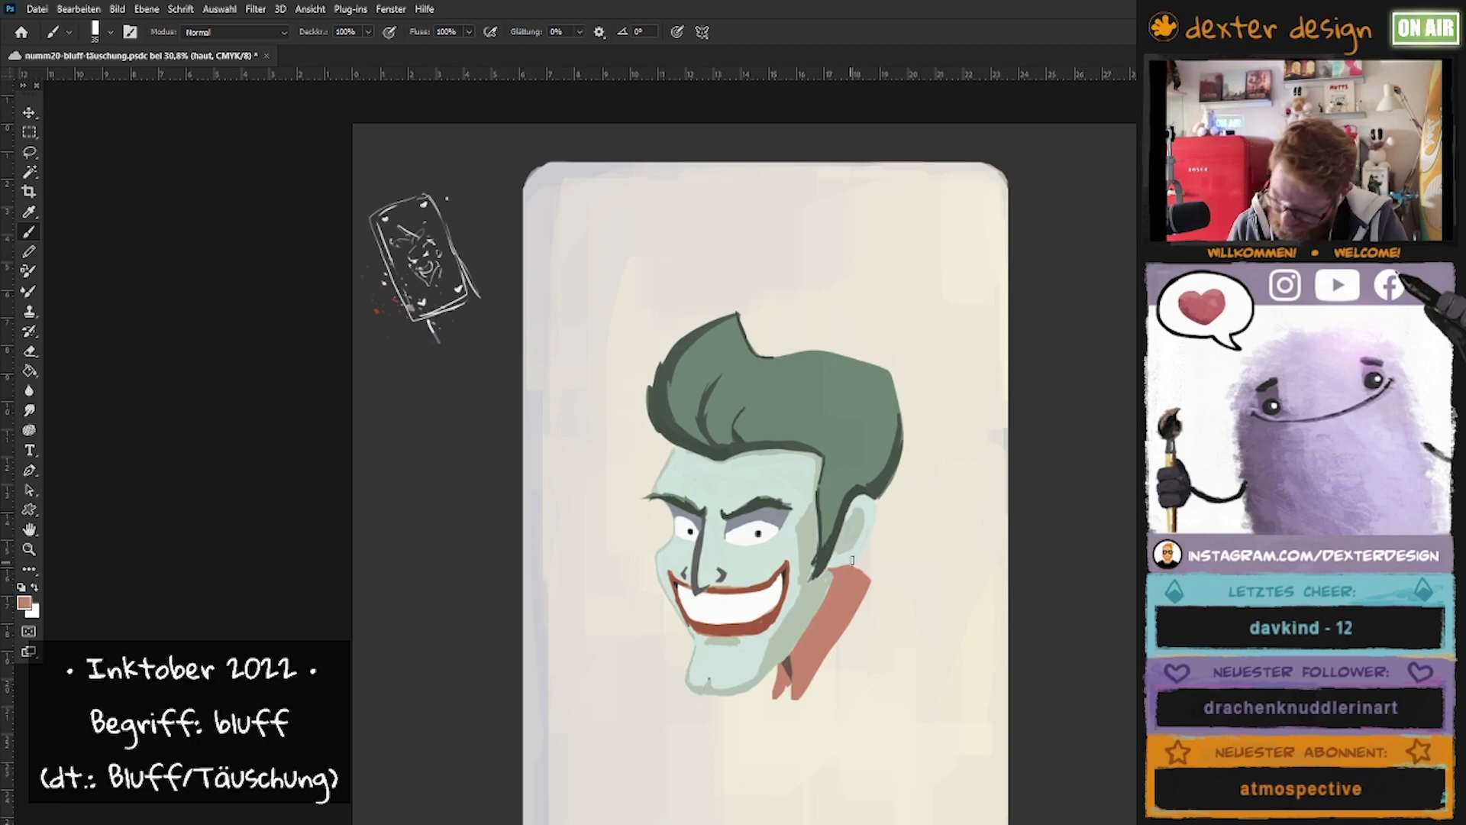
{"action": "left_click_drag", "start_coordinate": [833, 578], "coordinate": [789, 706]}
{"action": "left_click_drag", "start_coordinate": [860, 603], "coordinate": [770, 694]}
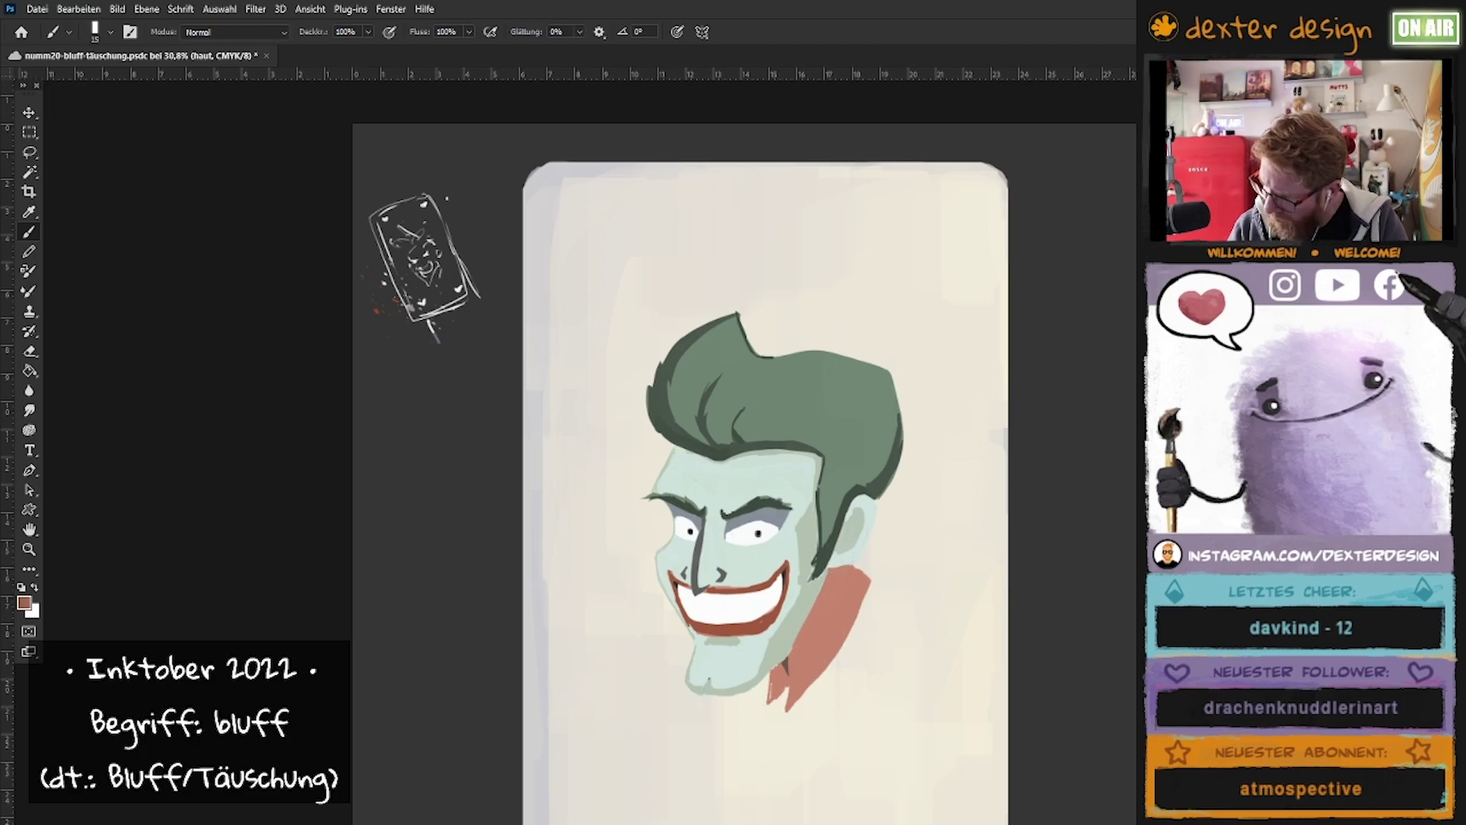
{"action": "left_click", "coordinate": [905, 390], "text": "alt"}
{"action": "left_click_drag", "start_coordinate": [831, 356], "coordinate": [882, 375]}
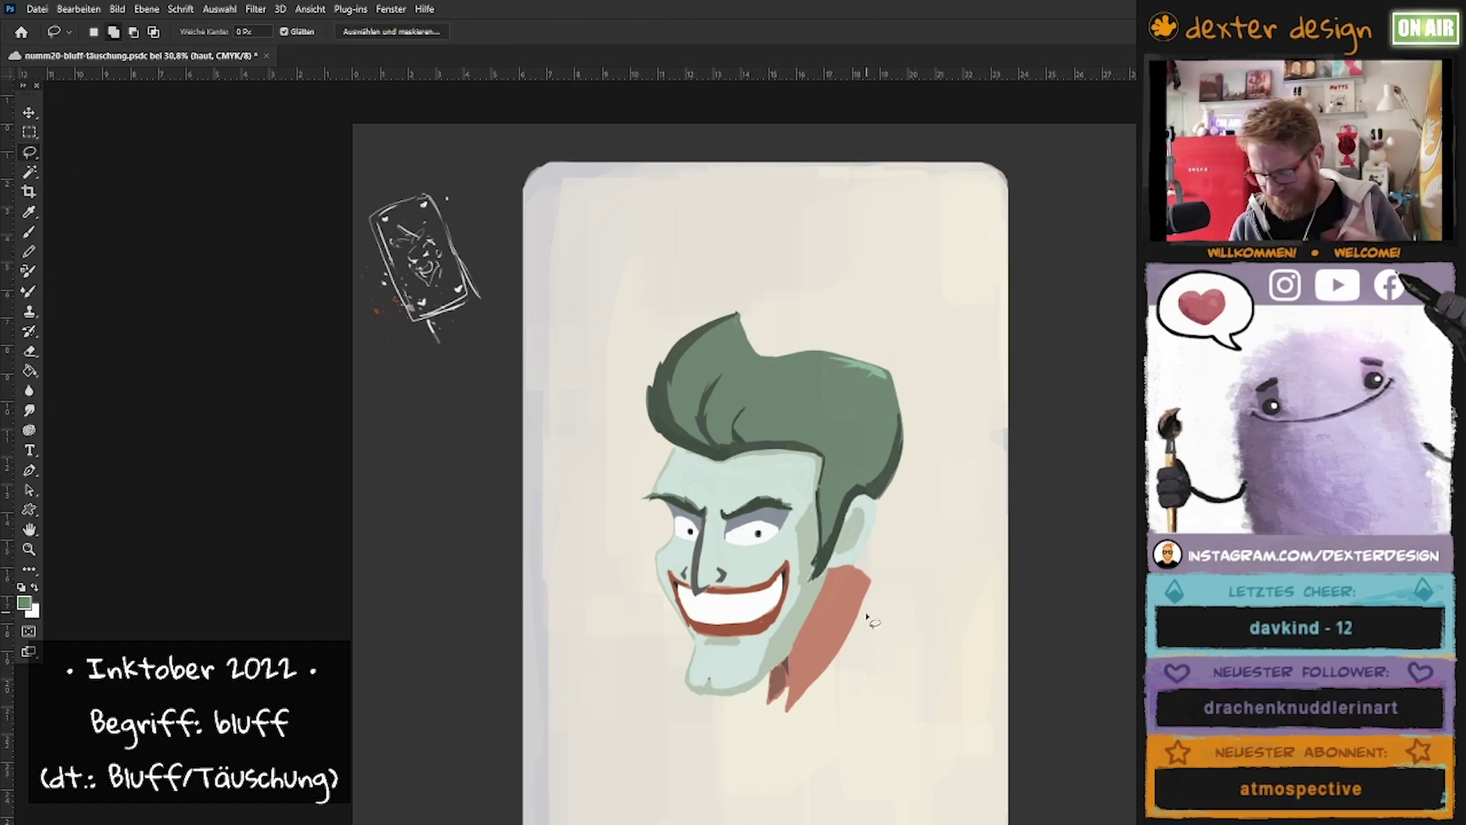
Shade the cheeks, nose and chin on layer Ebene 10 with a 10–20 px brush.
{"action": "left_click_drag", "start_coordinate": [867, 612], "coordinate": [830, 529]}
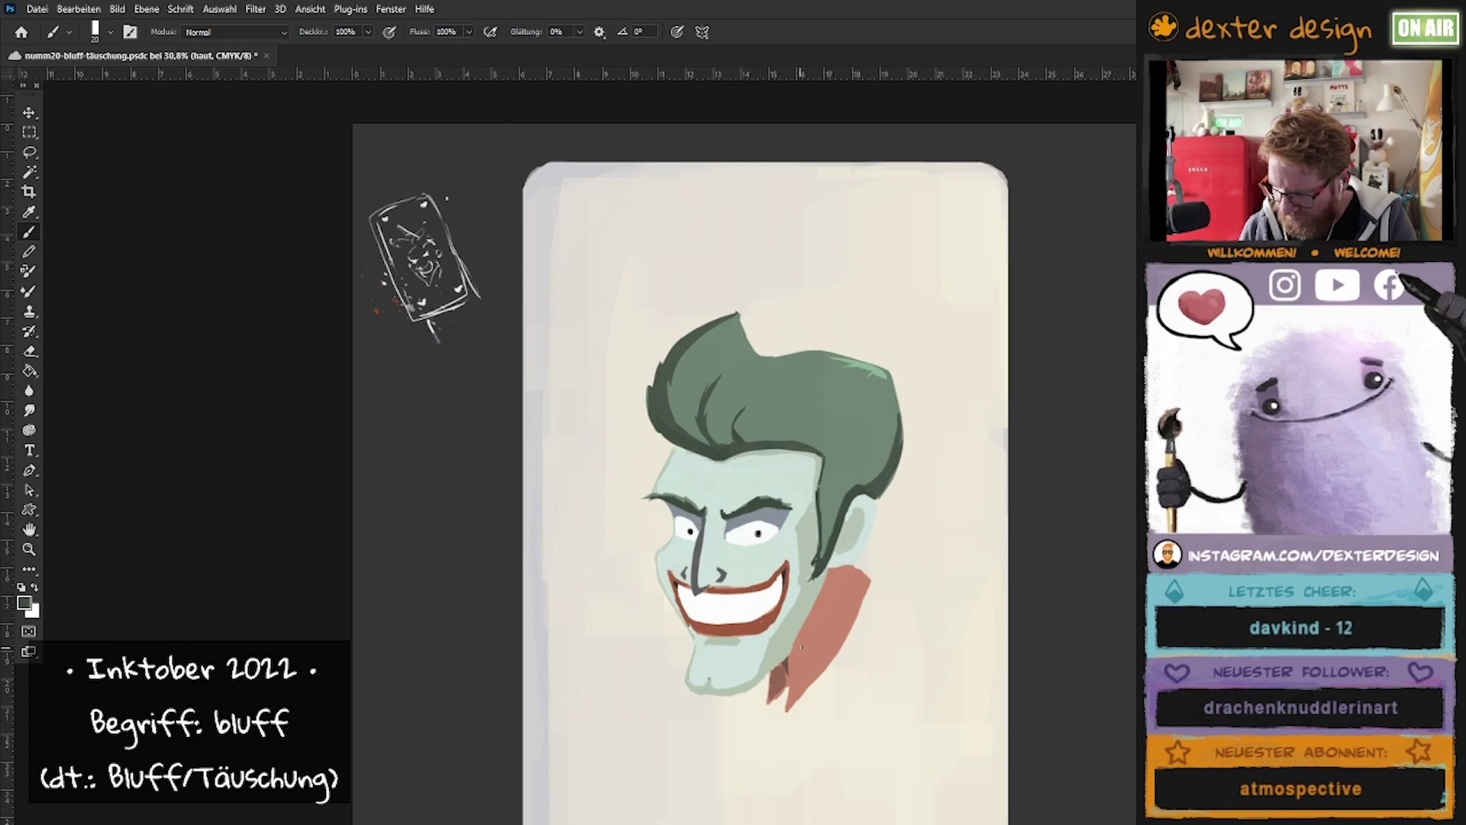
{"action": "key", "text": "bracketleft"}
{"action": "key", "text": "ctrl+shift+alt+n"}
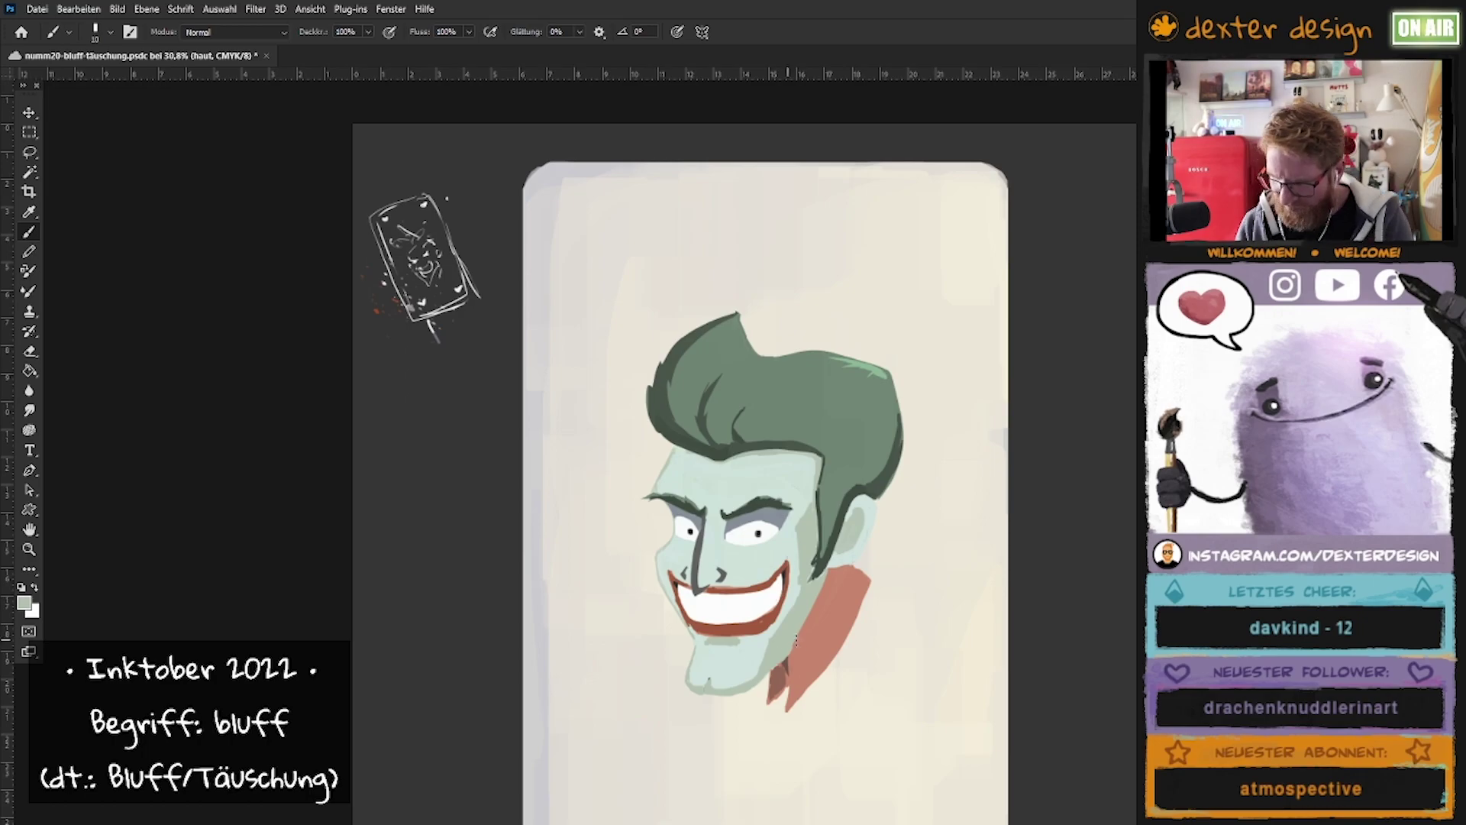
{"action": "key", "text": "l"}
{"action": "left_click", "coordinate": [30, 233]}
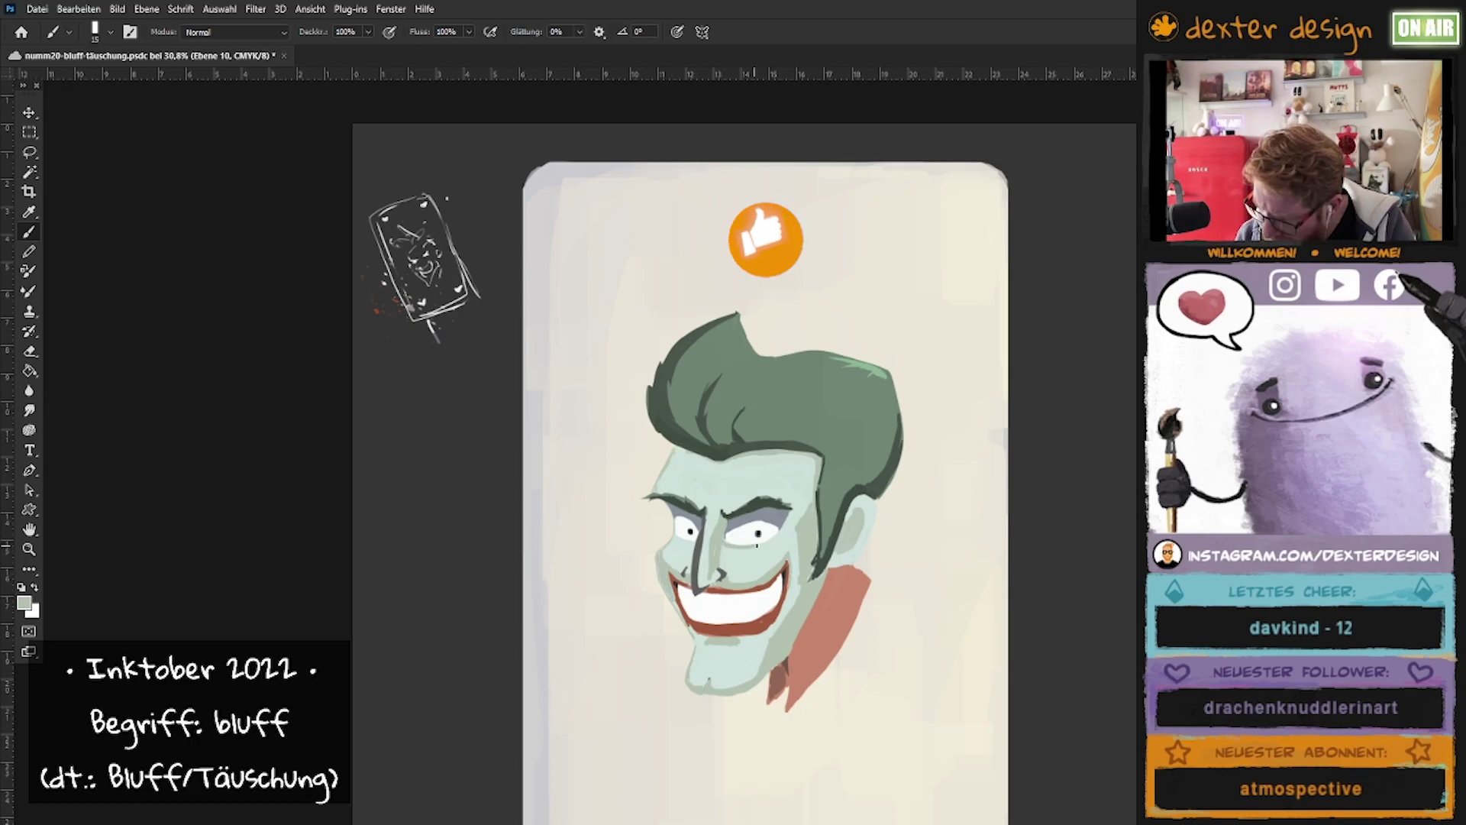
{"action": "key", "text": "bracketright"}
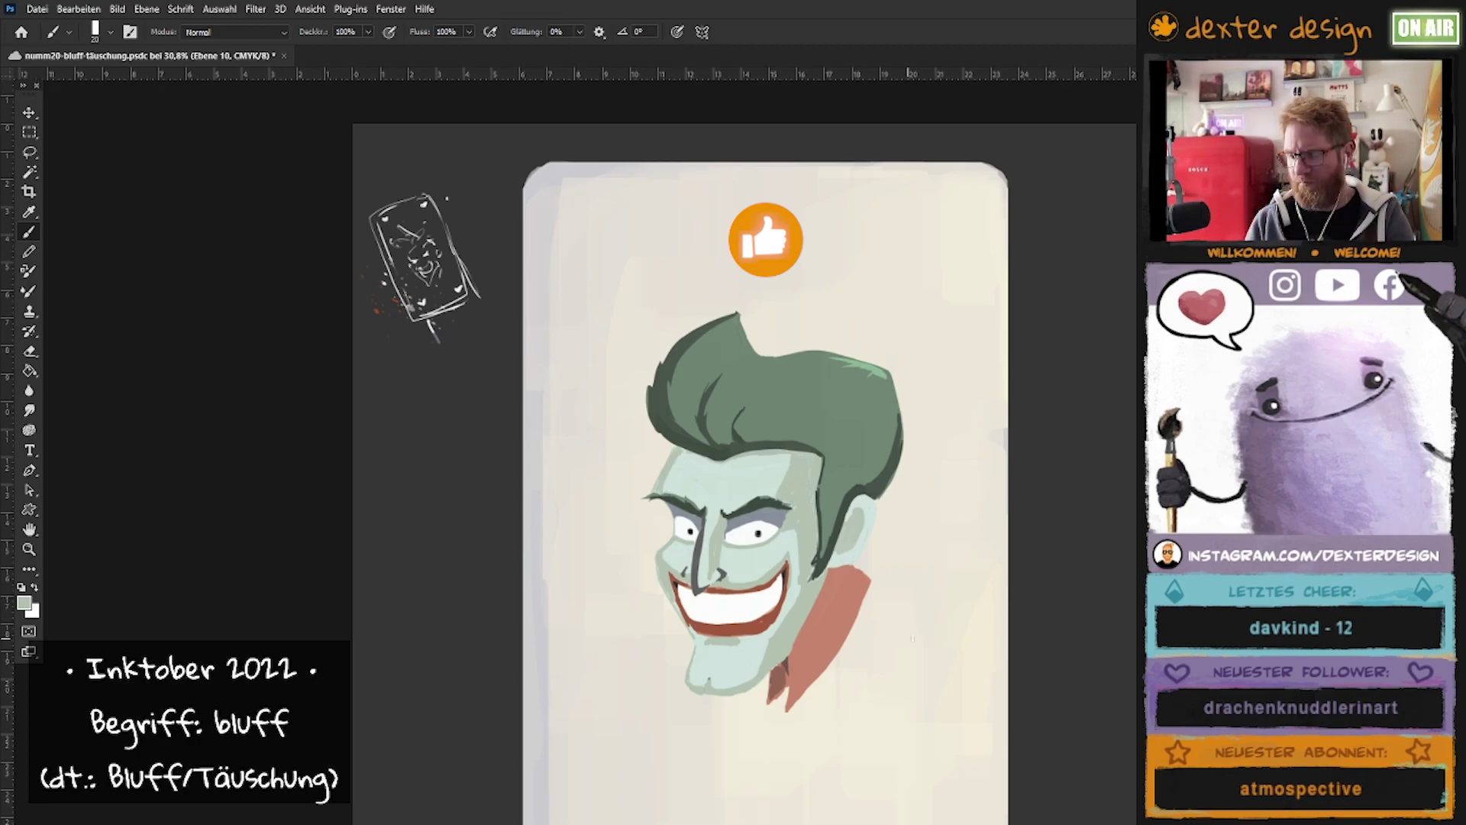
{"action": "key", "text": "bracketleft"}
{"action": "key", "text": "bracketleft"}
{"action": "key", "text": "bracketright"}
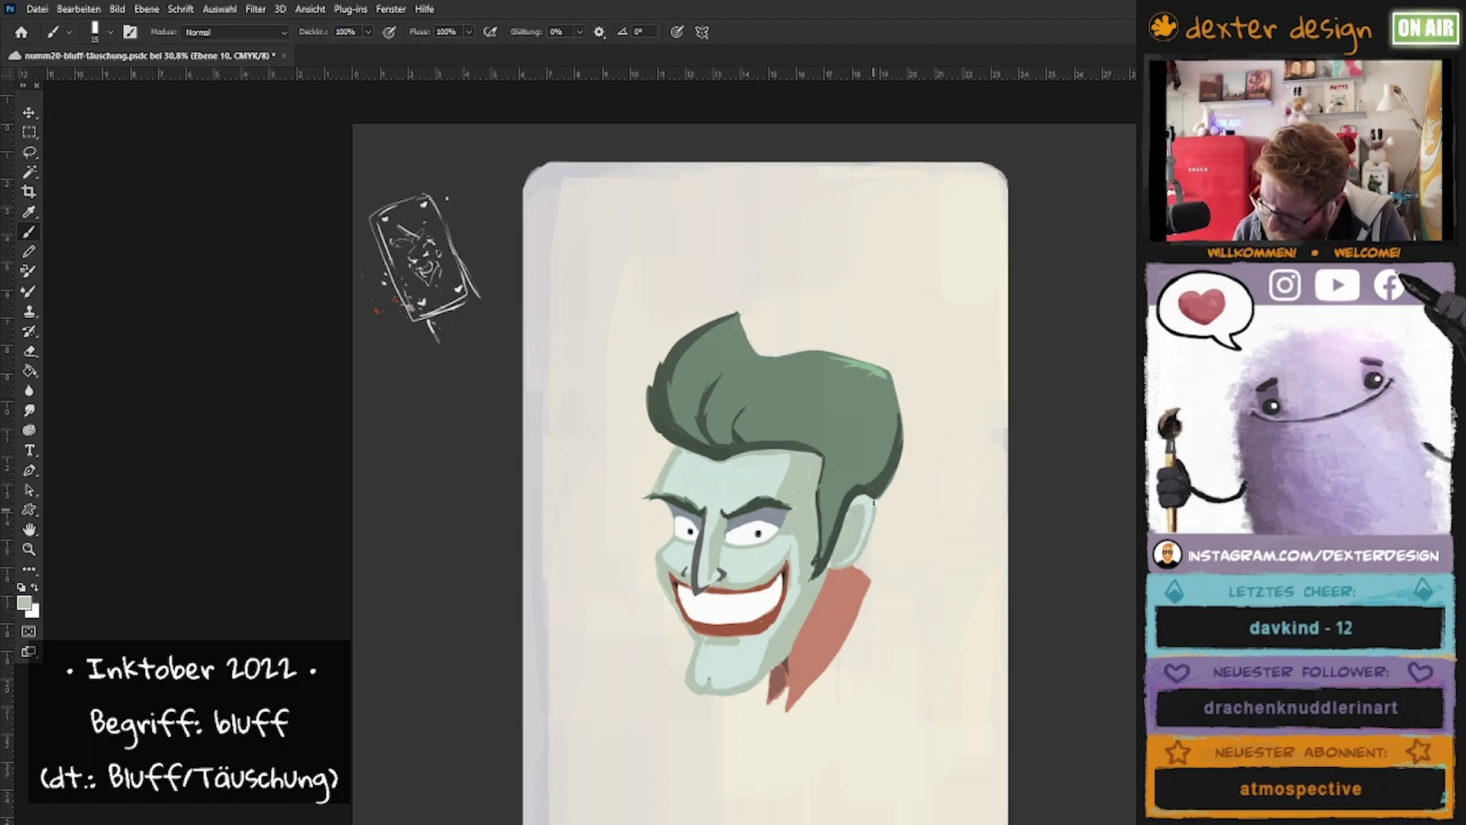
{"action": "left_click", "coordinate": [774, 656], "text": "ctrl"}
{"action": "left_click", "coordinate": [722, 539], "text": "alt"}
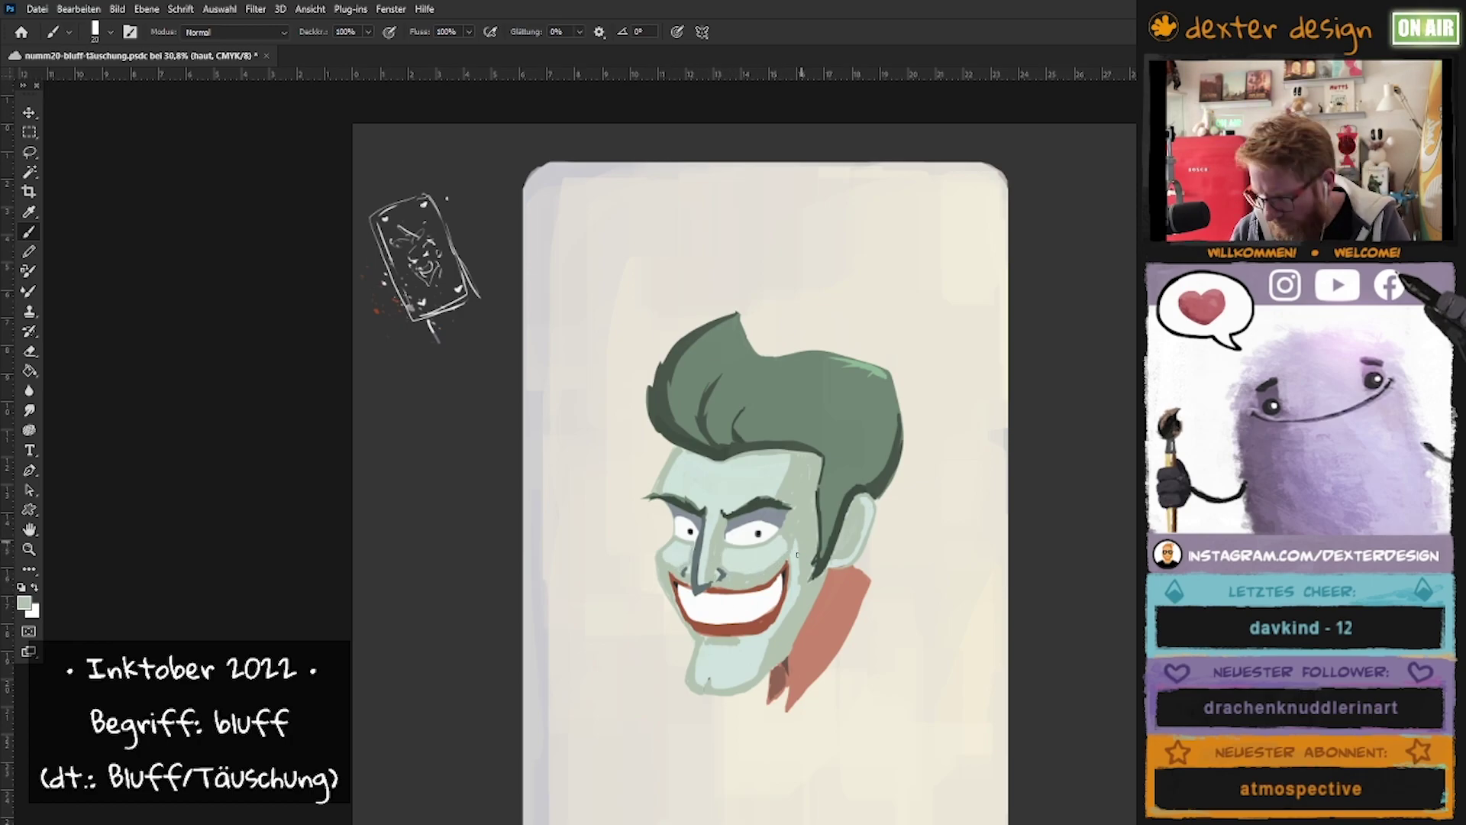
{"action": "left_click", "coordinate": [779, 611], "text": "alt"}
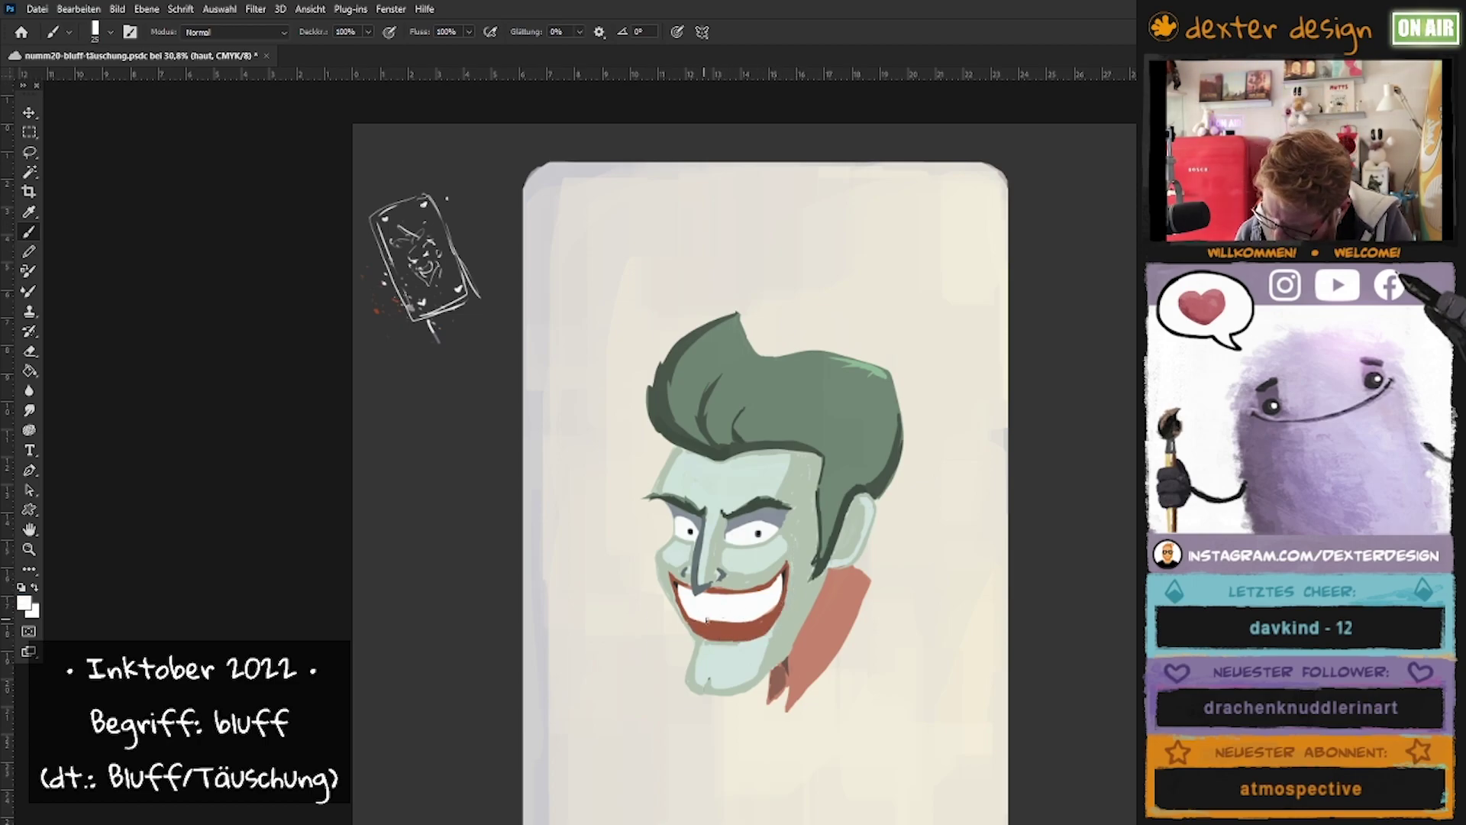
Zoom into the face and paint a grey shadow line under the teeth.
{"action": "key", "text": "l"}
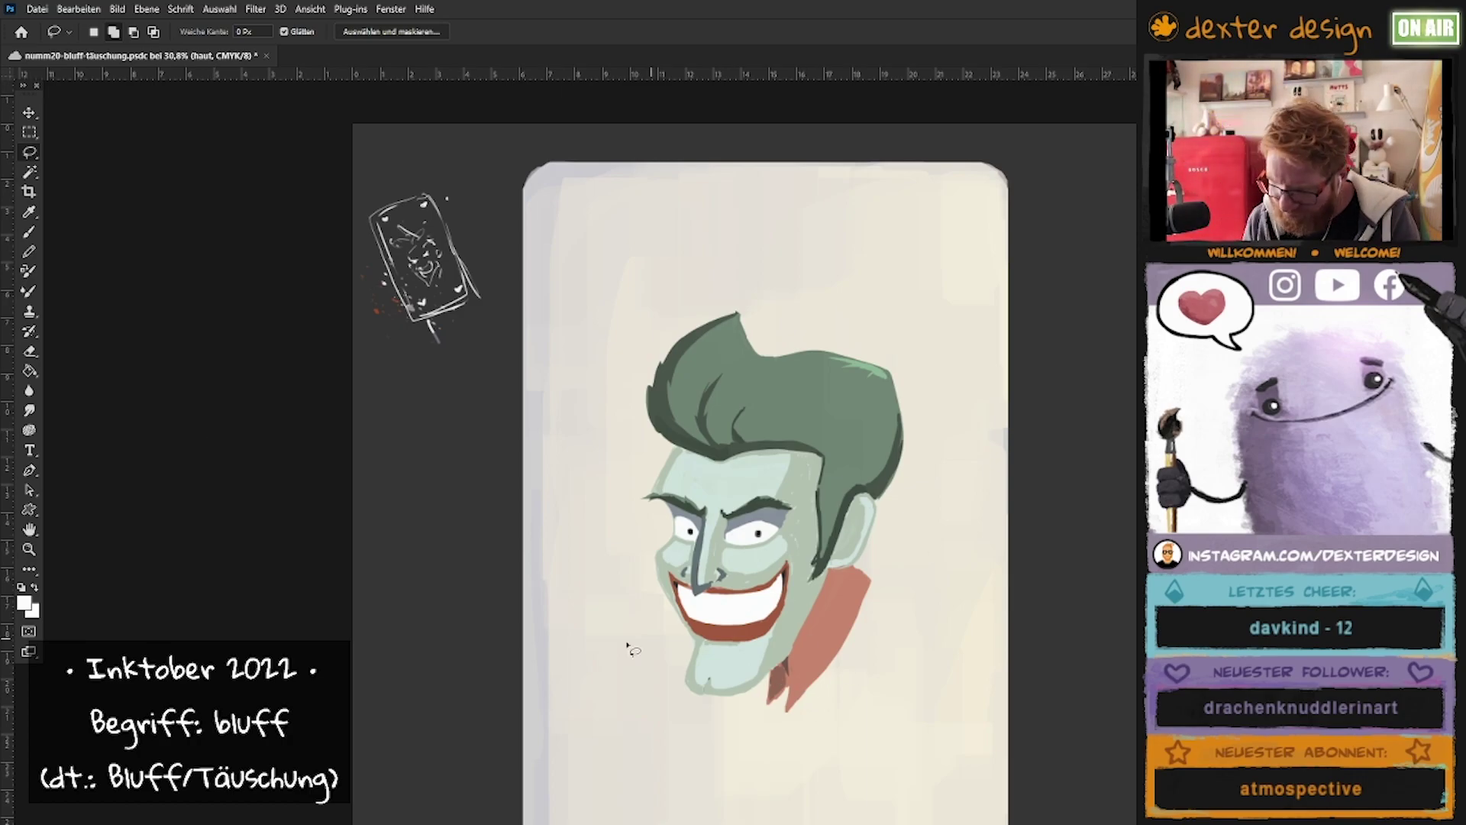
{"action": "key", "text": "ctrl+shift+alt+n"}
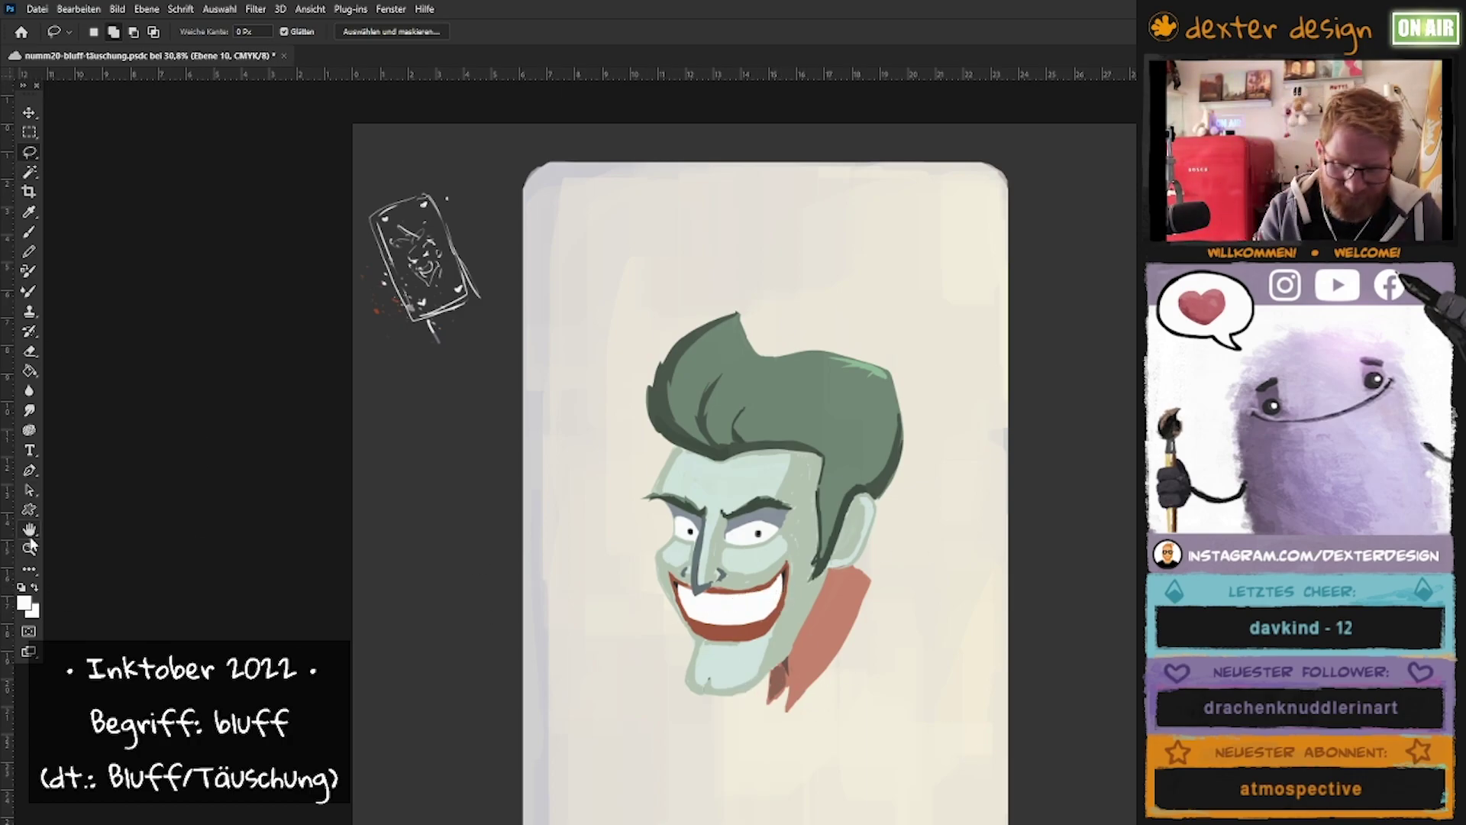
{"action": "key", "text": "ctrl+plus"}
{"action": "key", "text": "ctrl+plus"}
{"action": "key", "text": "b"}
{"action": "key", "text": "ctrl+d"}
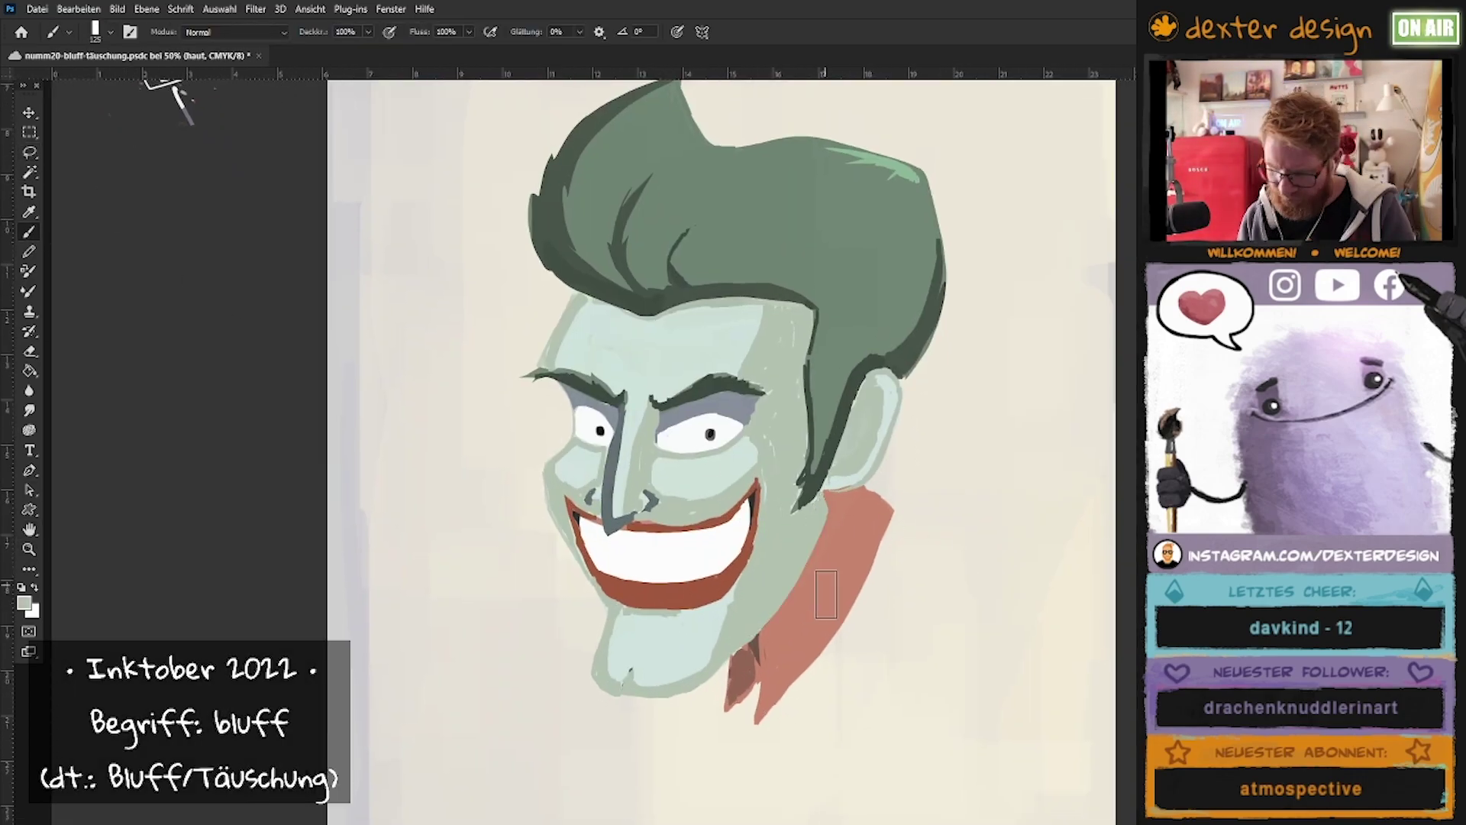
{"action": "key", "text": "l"}
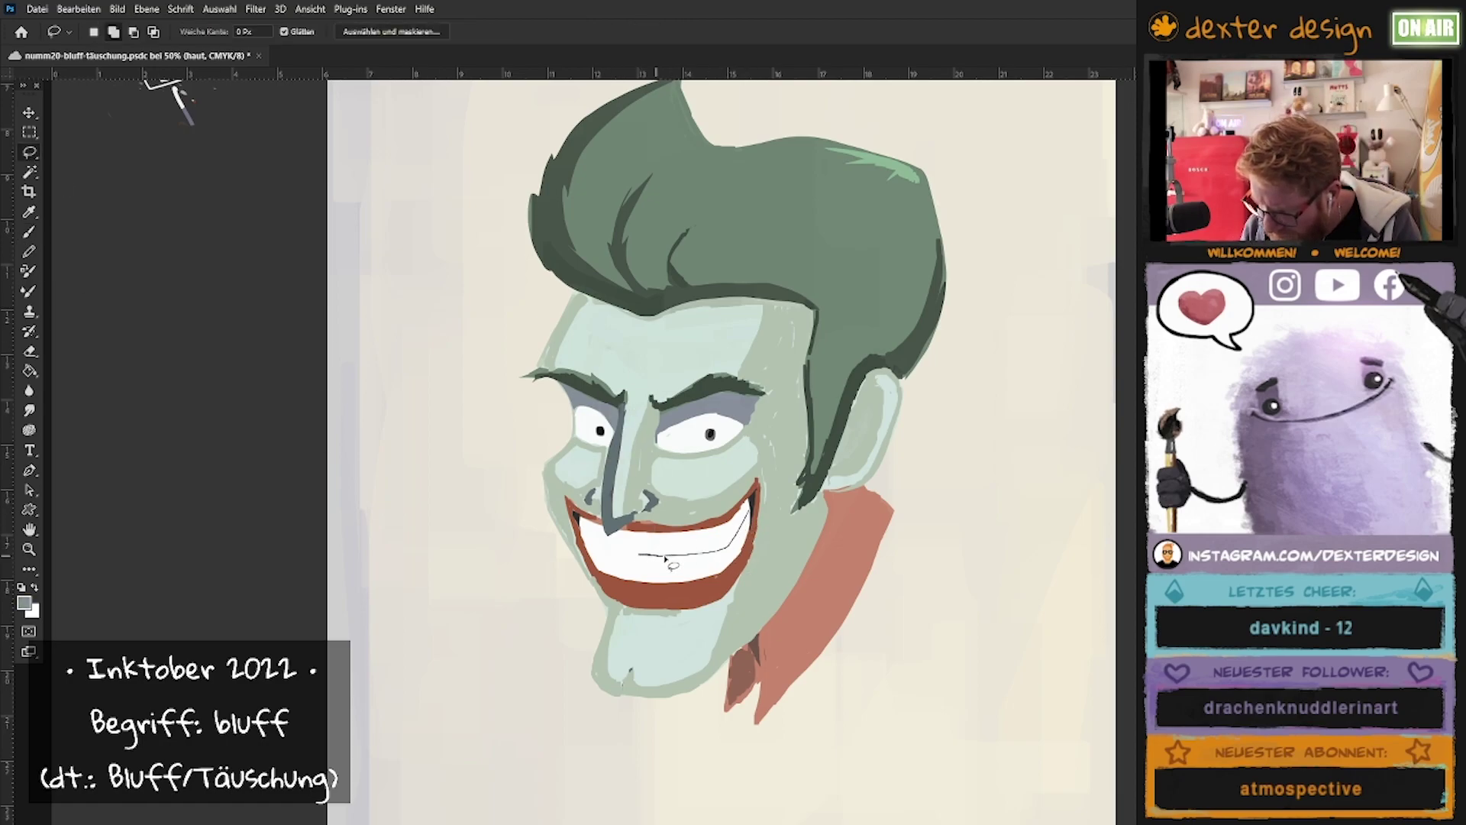
{"action": "key", "text": "b"}
{"action": "left_click_drag", "start_coordinate": [753, 526], "coordinate": [663, 556]}
Rotate the teeth shadow stroke about -4° and zoom back out to the full card.
{"action": "key", "text": "v"}
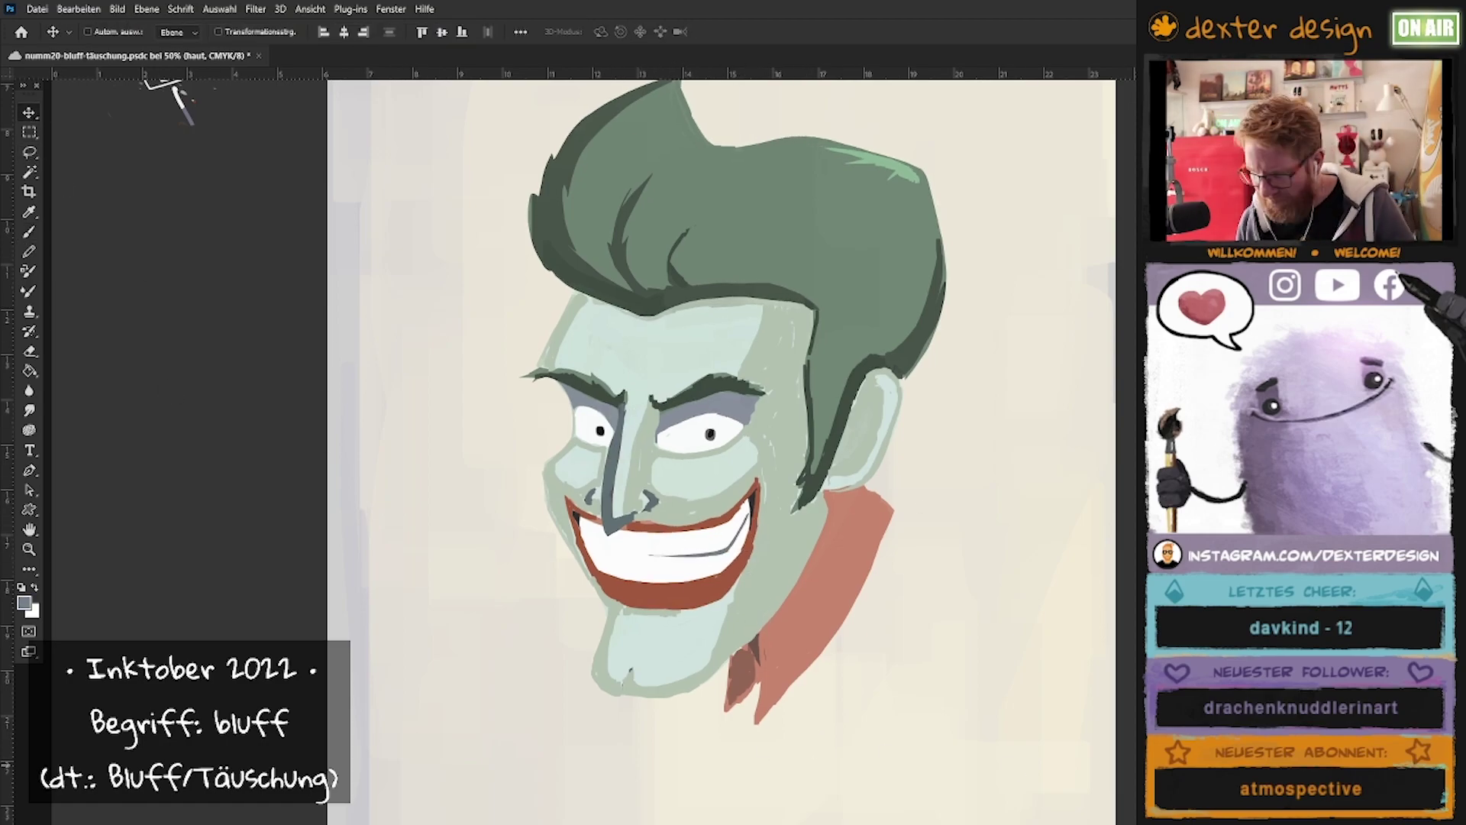
{"action": "left_click", "coordinate": [687, 546]}
{"action": "key", "text": "ctrl+t"}
{"action": "left_click_drag", "start_coordinate": [767, 515], "coordinate": [762, 495]}
{"action": "key", "text": "Return"}
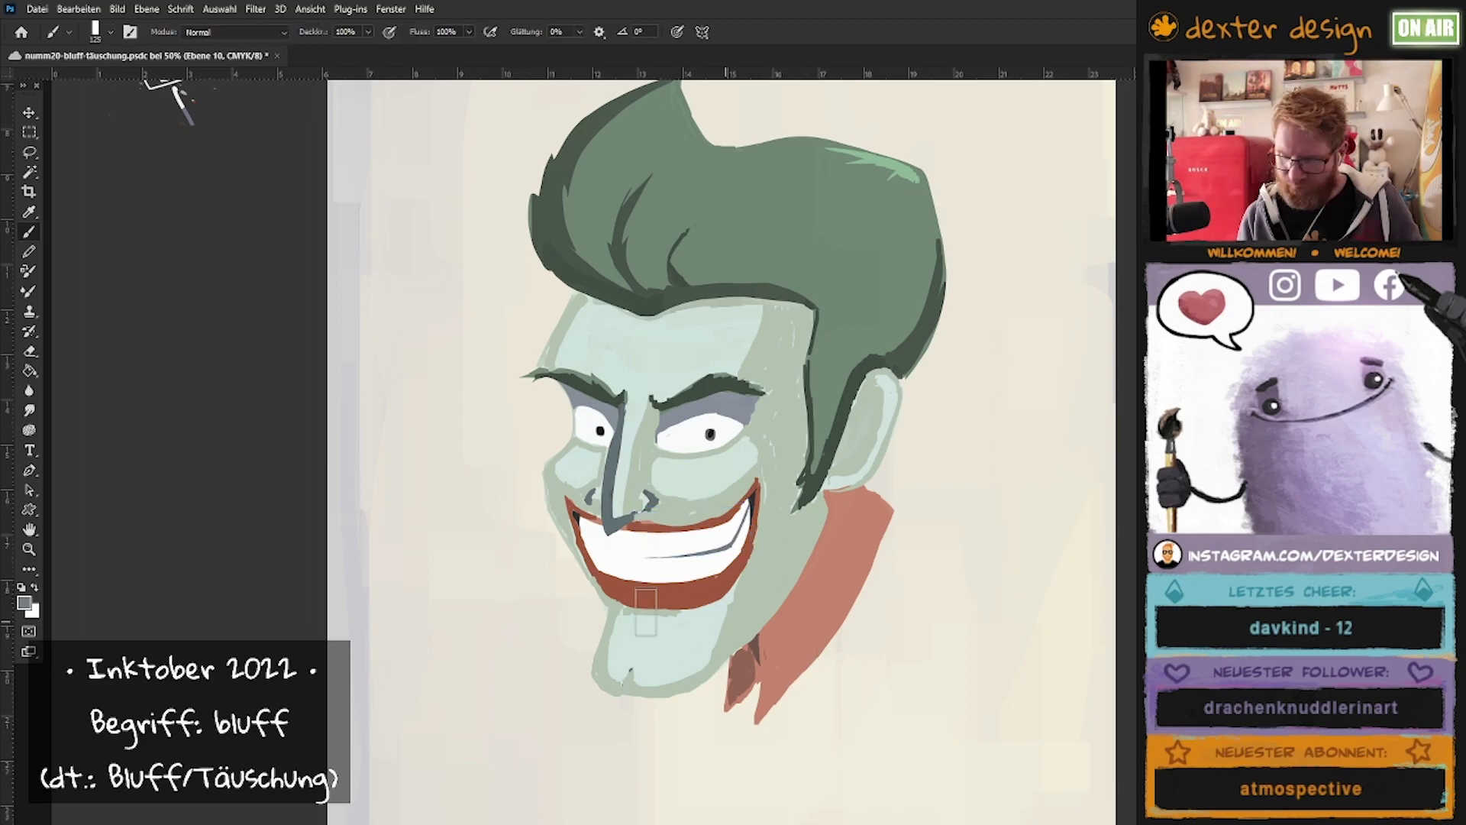
{"action": "key", "text": "ctrl+0"}
Brush light strokes along the hair's right edge, then undo them.
{"action": "key", "text": "e"}
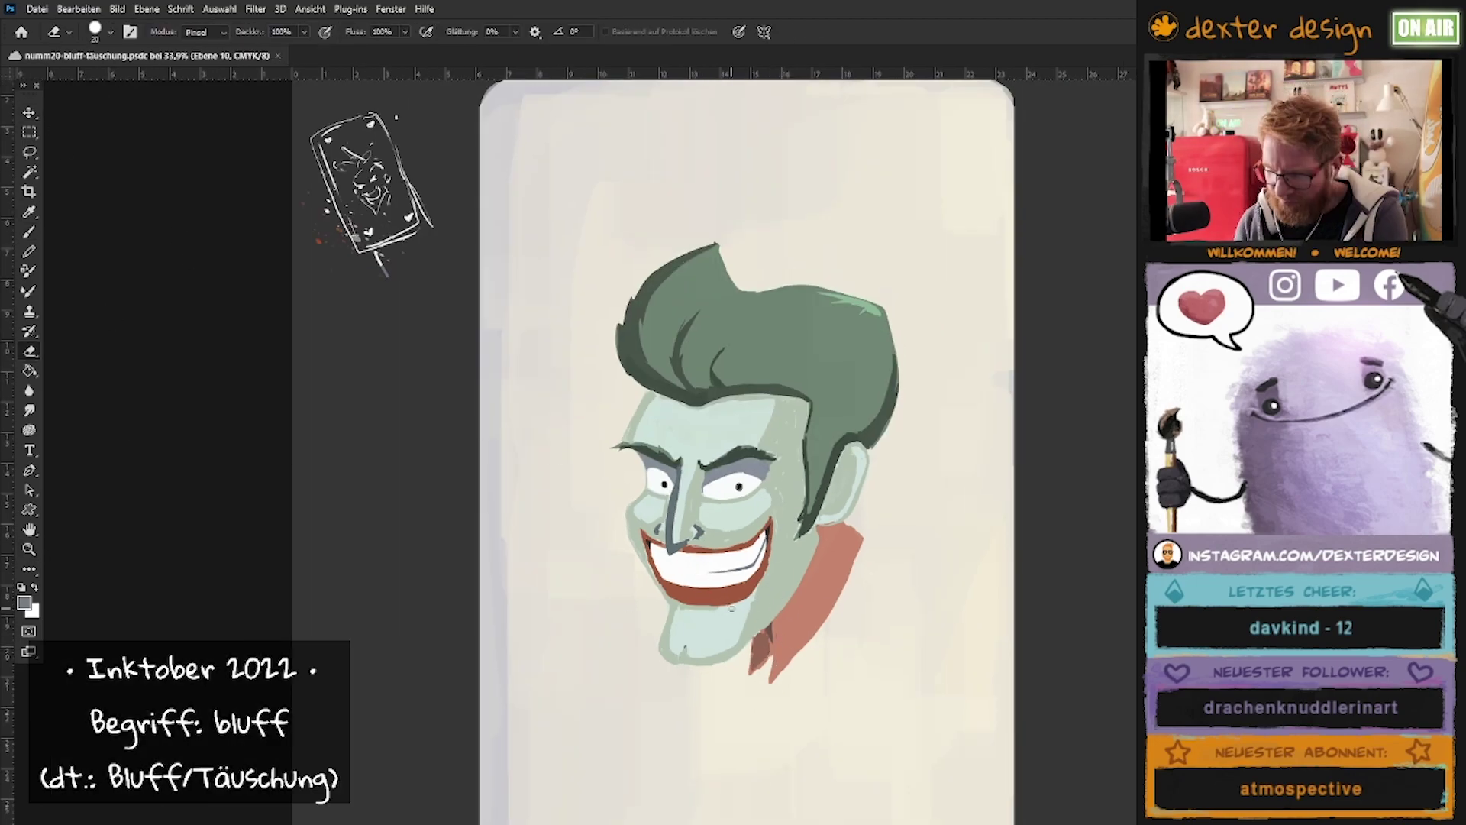
{"action": "left_click_drag", "start_coordinate": [894, 362], "coordinate": [870, 462]}
{"action": "key", "text": "b"}
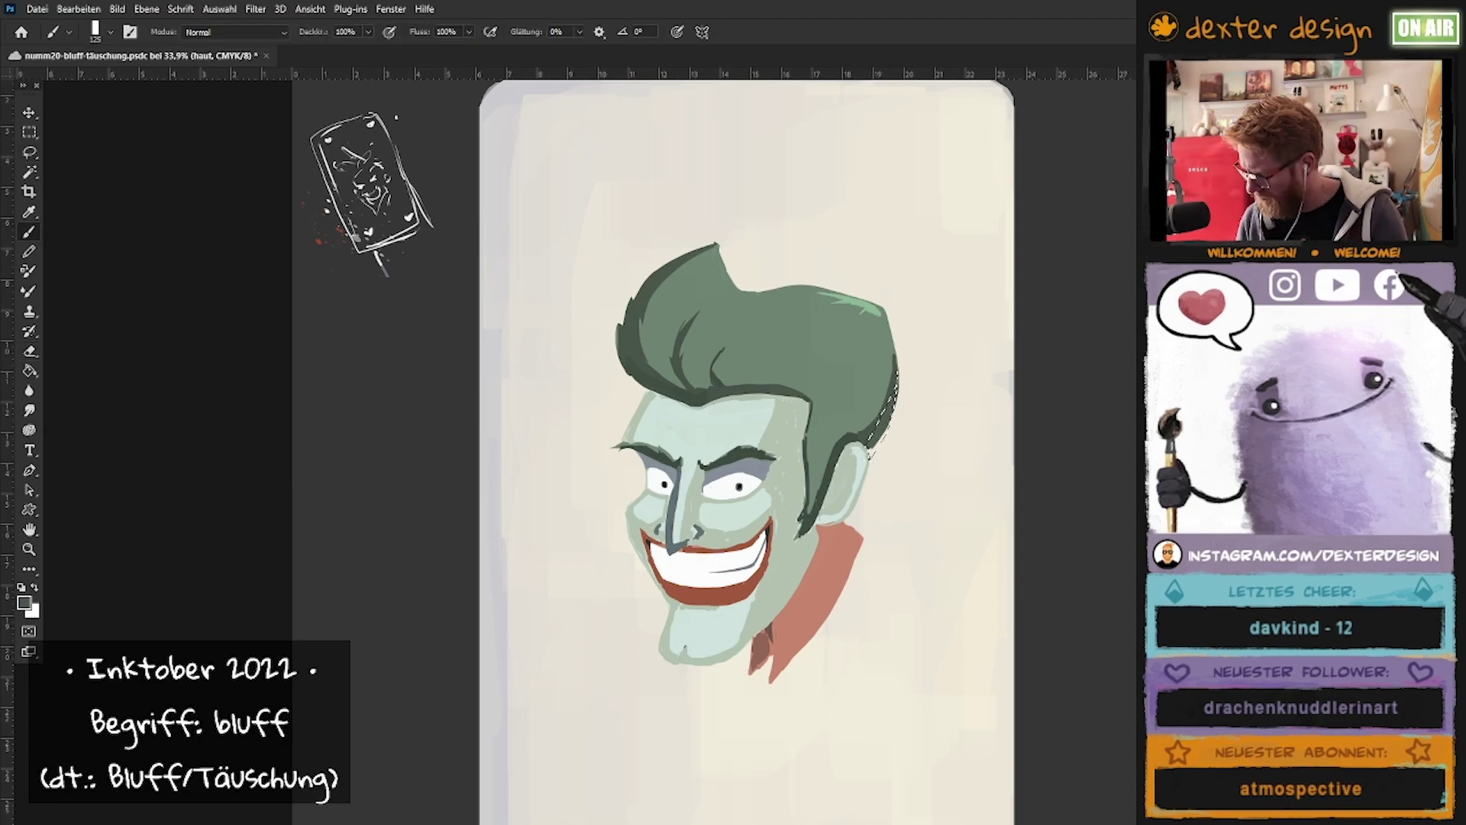
{"action": "key", "text": "ctrl+z"}
{"action": "key", "text": "ctrl+z"}
Show the Fragezeichen layer's green question marks and zoom out to the whole card.
{"action": "left_click", "coordinate": [679, 622], "text": "alt"}
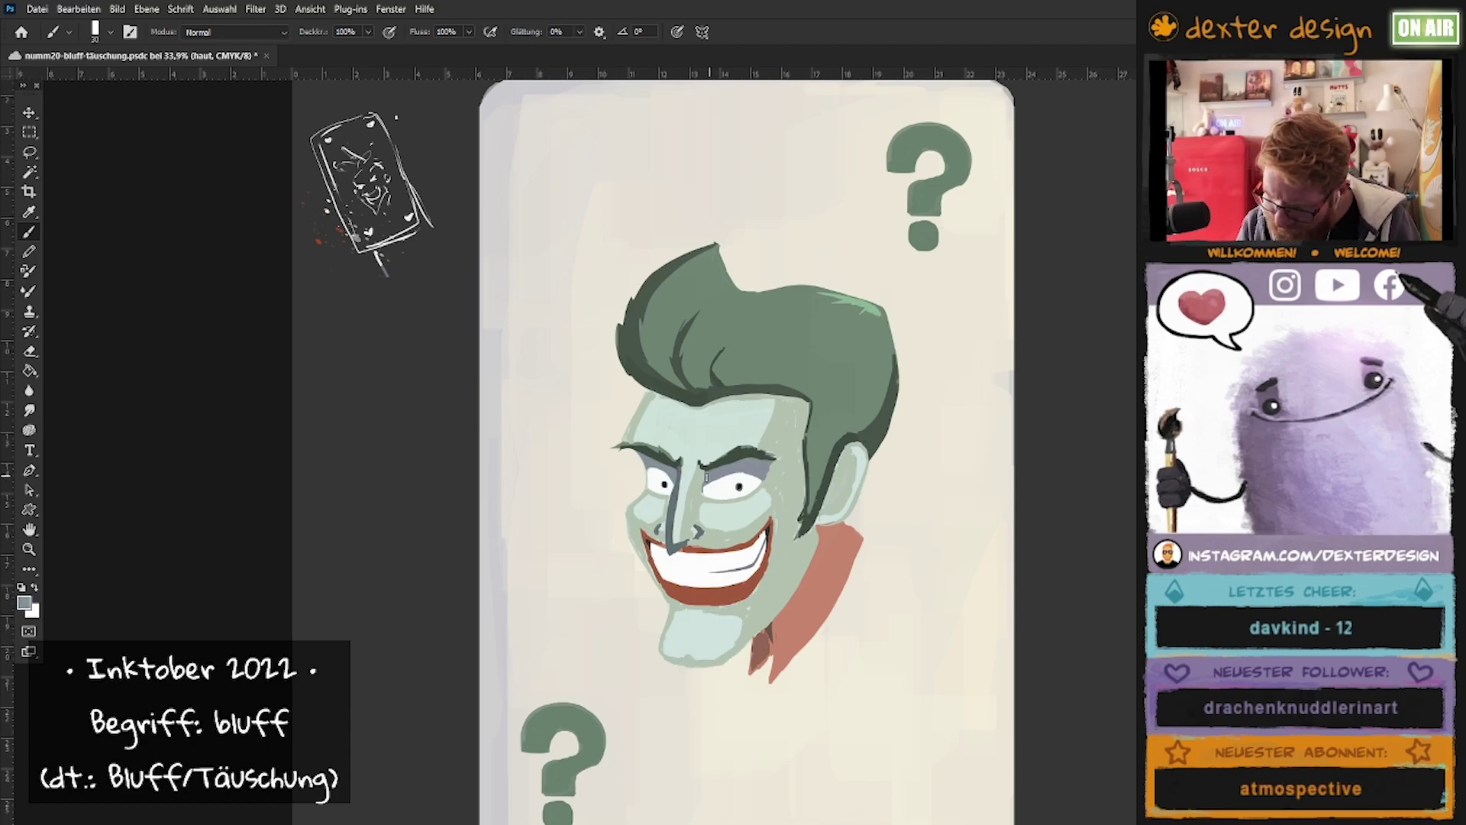
{"action": "key", "text": "z"}
{"action": "left_click_drag", "start_coordinate": [703, 446], "coordinate": [672, 445]}
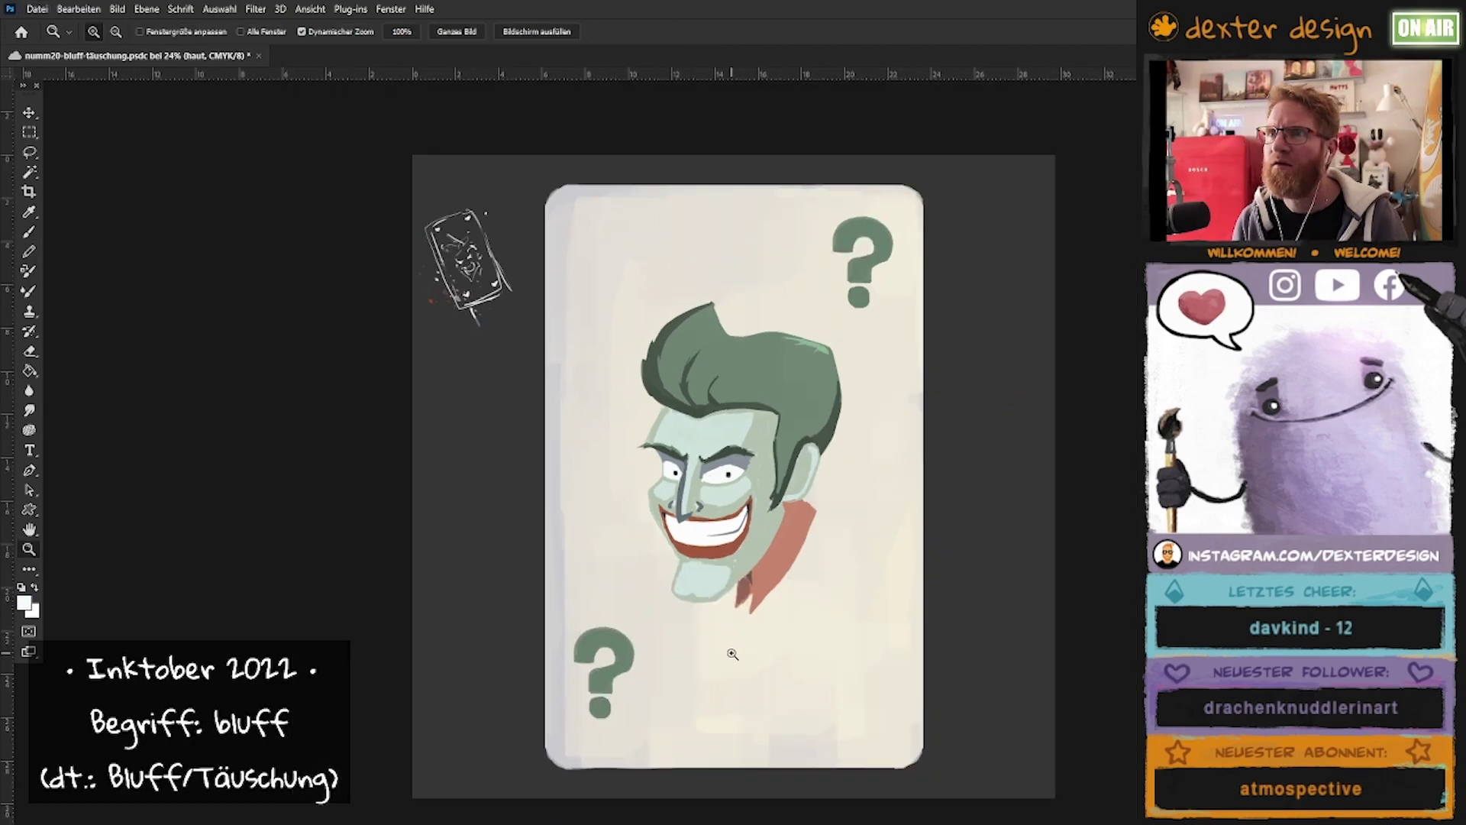
{"action": "key", "text": "e"}
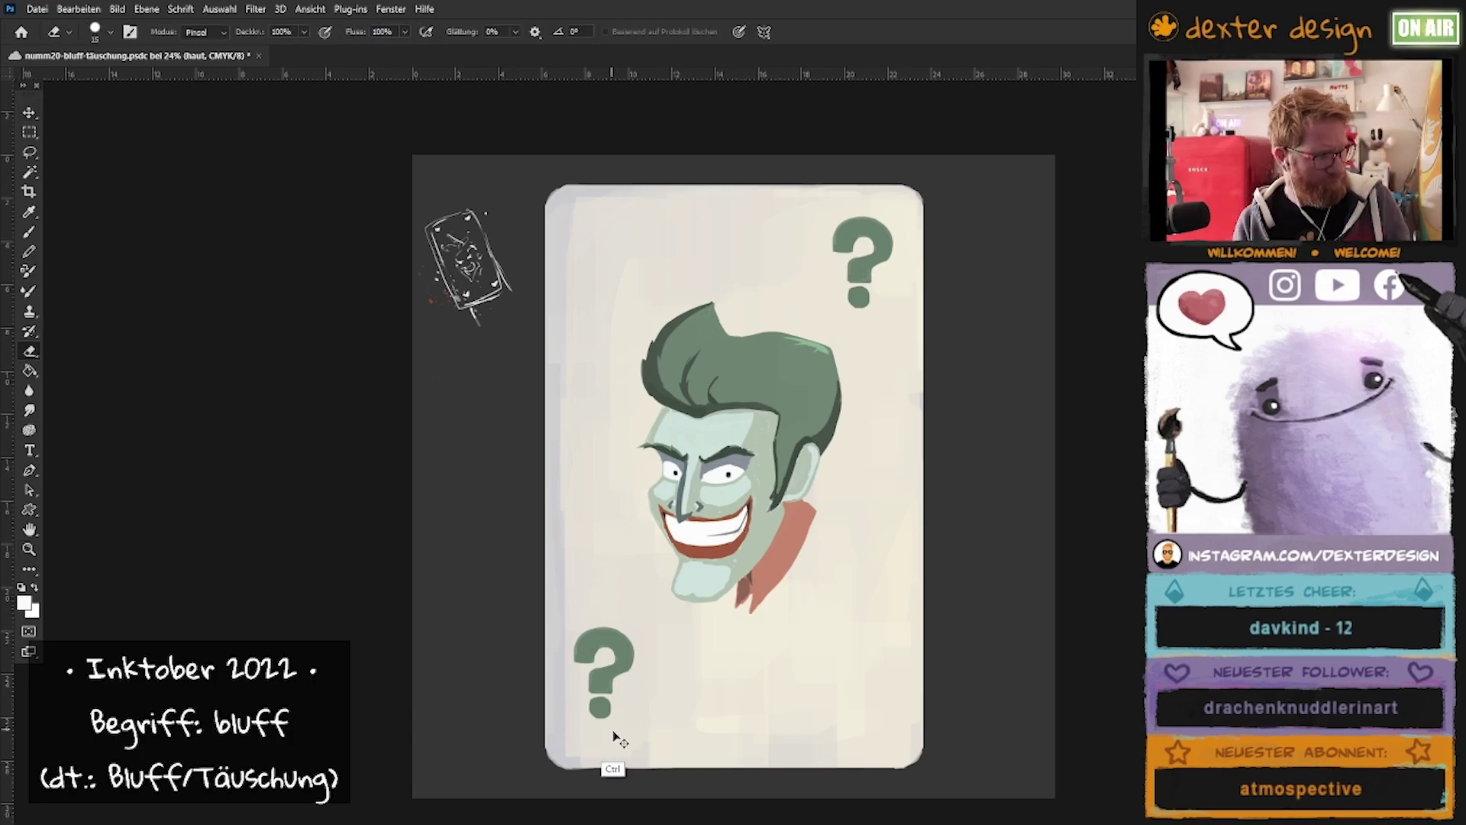
Lasso the top question mark and fill it with the collar's red.
{"action": "key", "text": "l"}
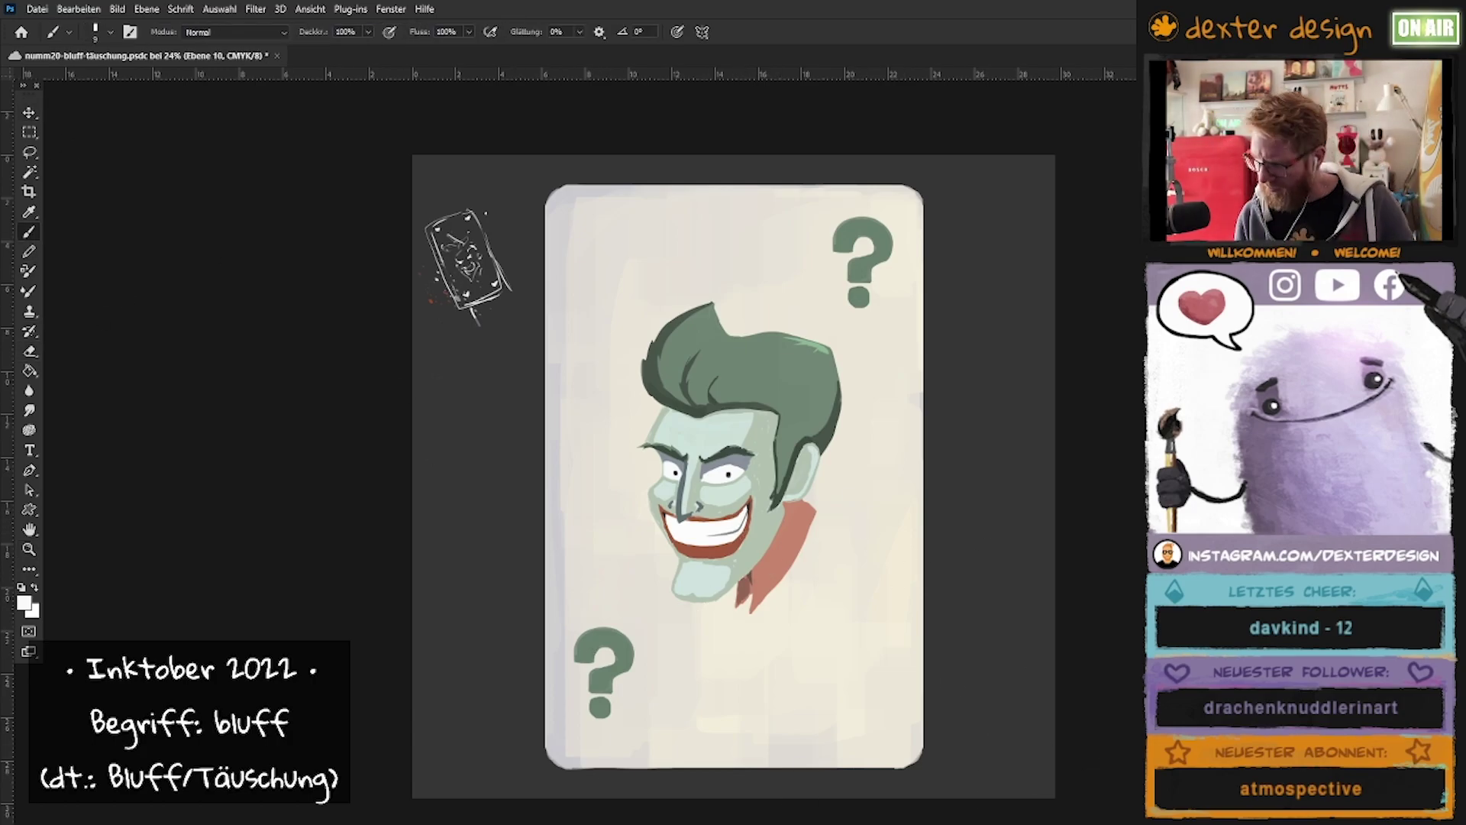
{"action": "left_click_drag", "start_coordinate": [826, 223], "coordinate": [840, 327]}
{"action": "key", "text": "v"}
{"action": "left_click_drag", "start_coordinate": [812, 616], "coordinate": [809, 631]}
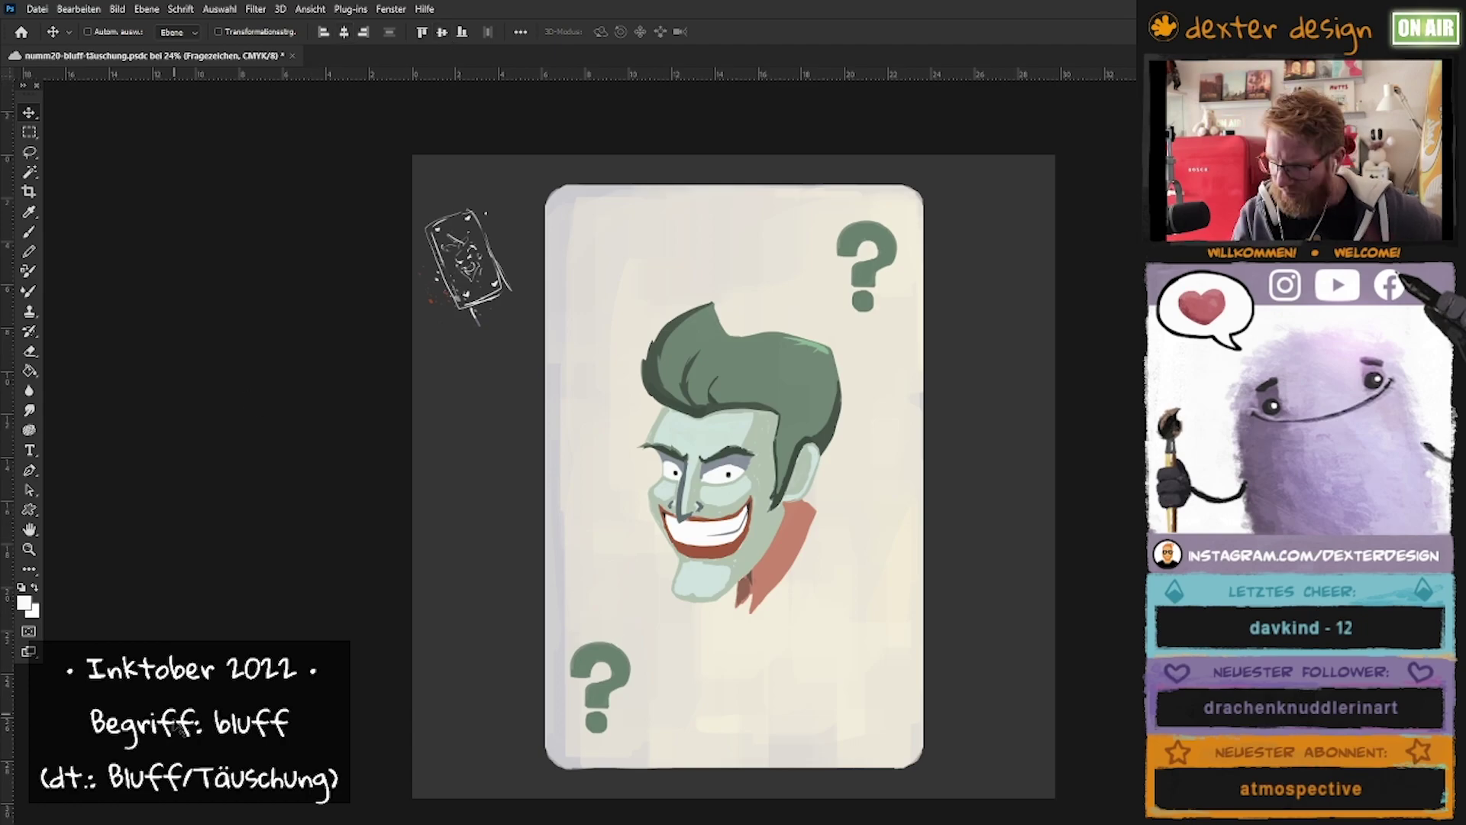
{"action": "key", "text": "b"}
{"action": "key", "text": "ctrl+z"}
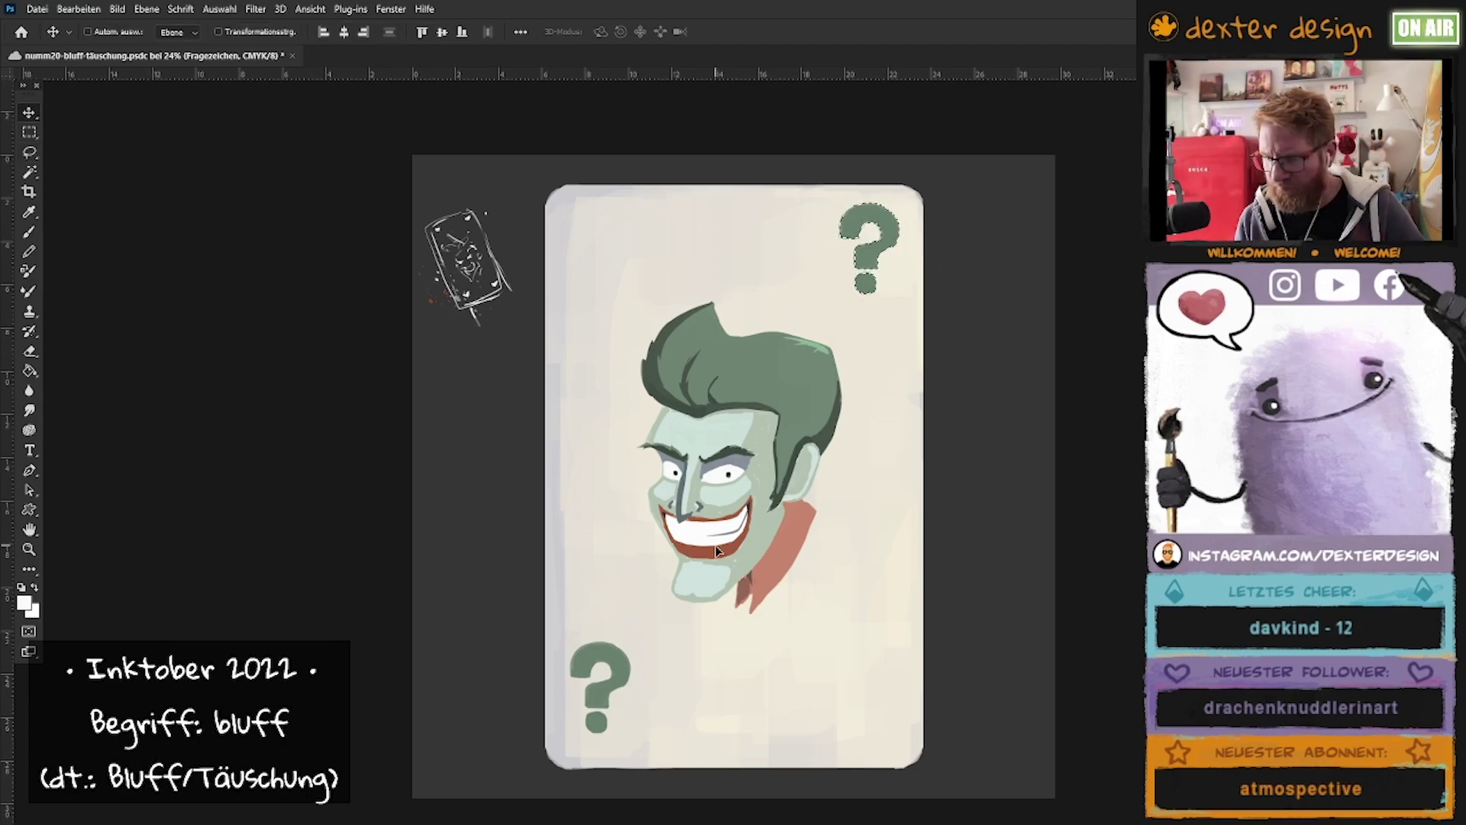
{"action": "left_click", "coordinate": [789, 547], "text": "alt"}
{"action": "key", "text": "alt+BackSpace"}
{"action": "key", "text": "ctrl+d"}
Lighten the card's left edge with the sampled cream card colour.
{"action": "key", "text": "v"}
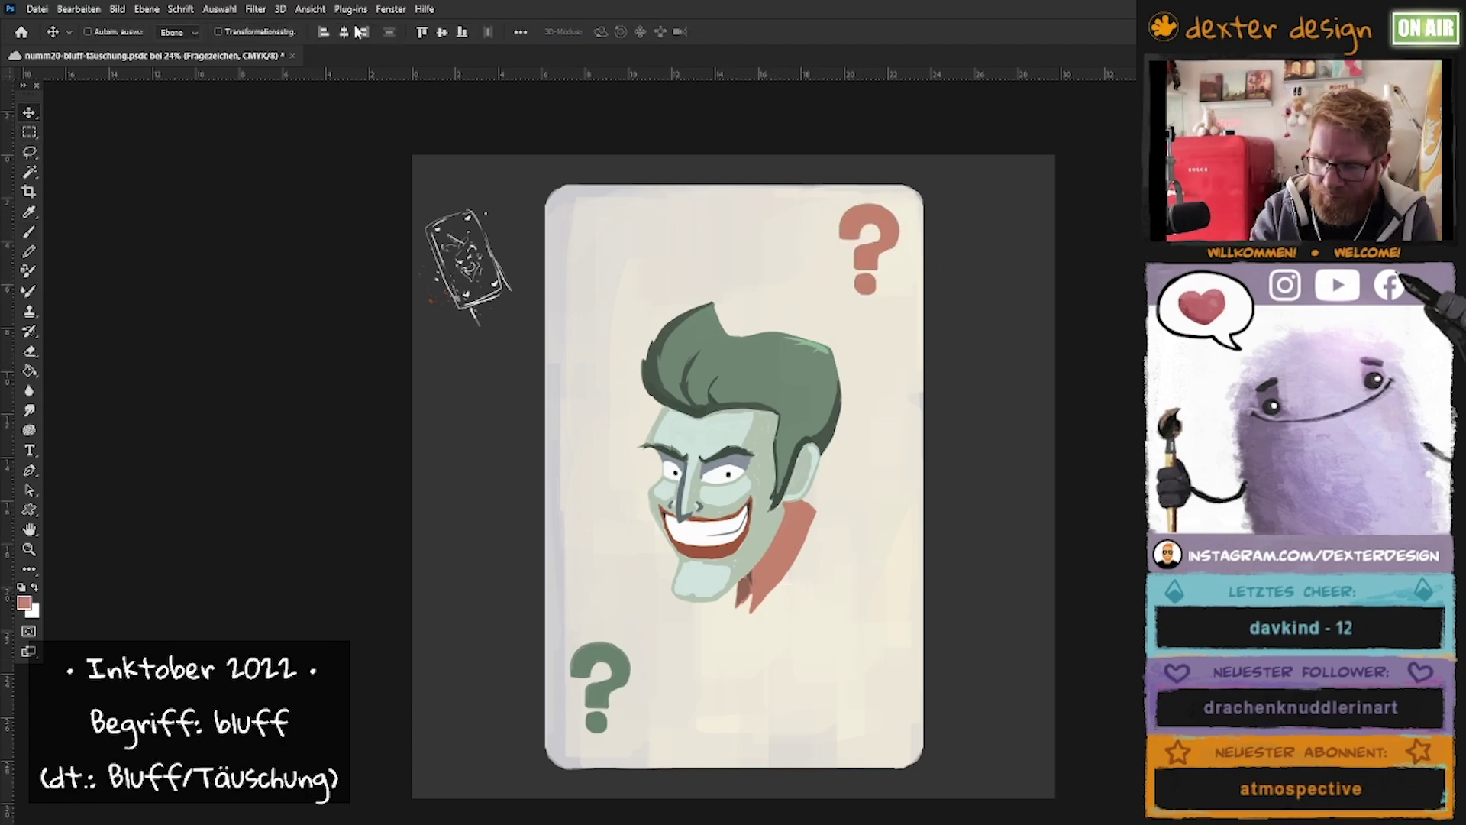
{"action": "key", "text": "b"}
{"action": "left_click", "coordinate": [710, 265], "text": "alt"}
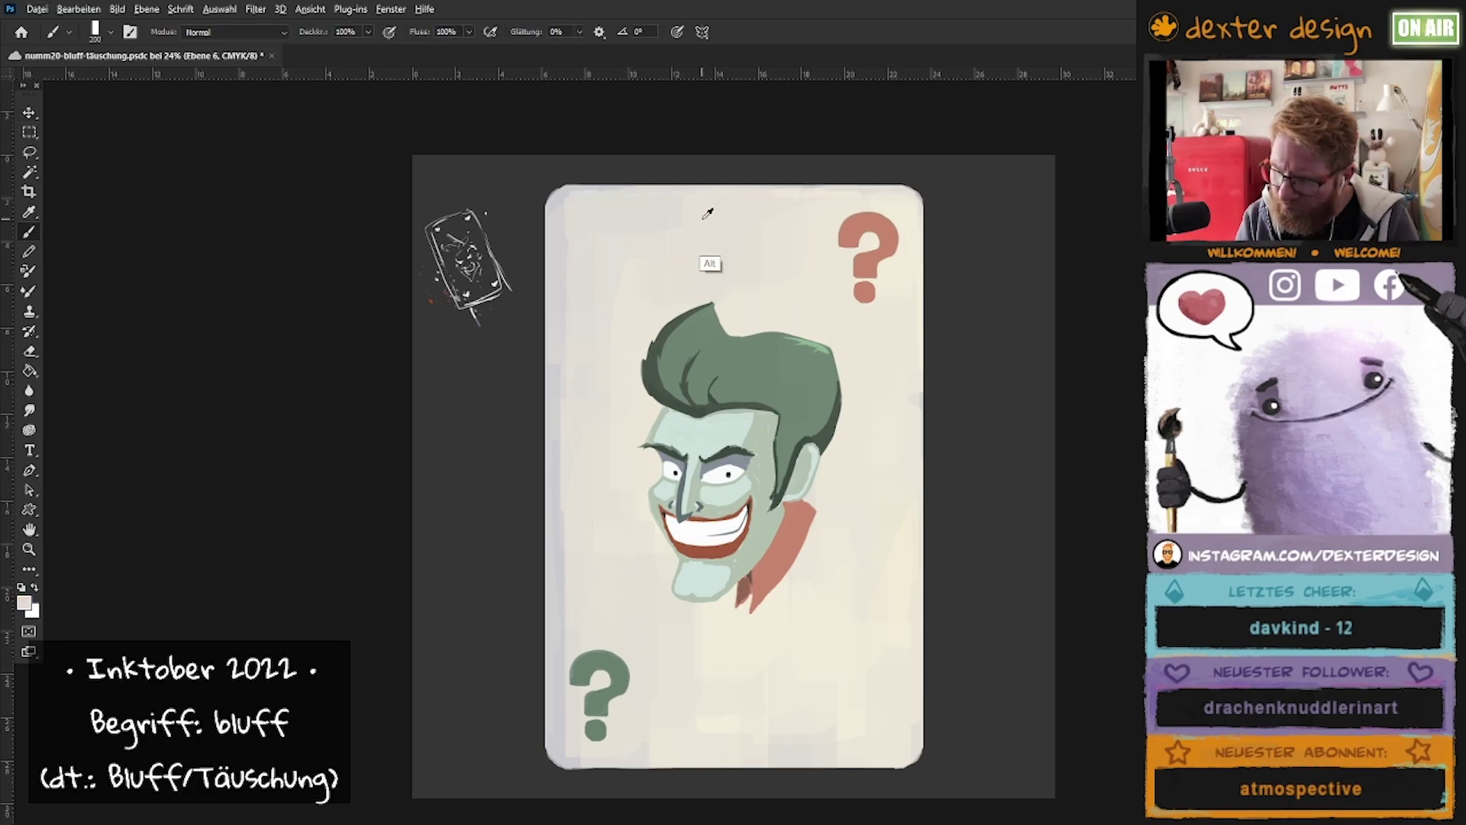
{"action": "left_click_drag", "start_coordinate": [569, 206], "coordinate": [562, 733]}
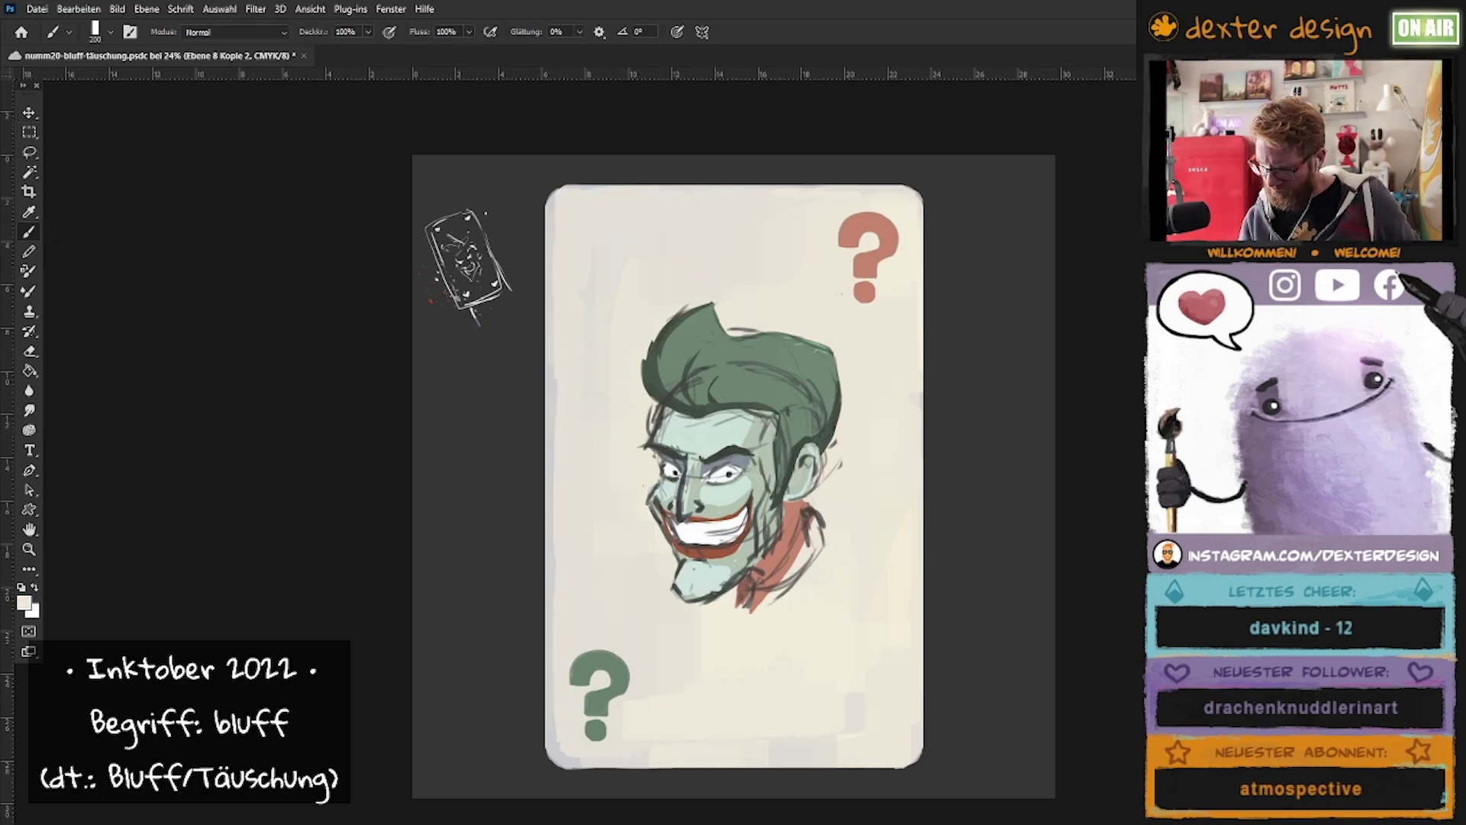
Commit the face transform, zoom in to retouch around the eyes, then zoom out.
{"action": "key", "text": "ctrl+t"}
{"action": "key", "text": "Return"}
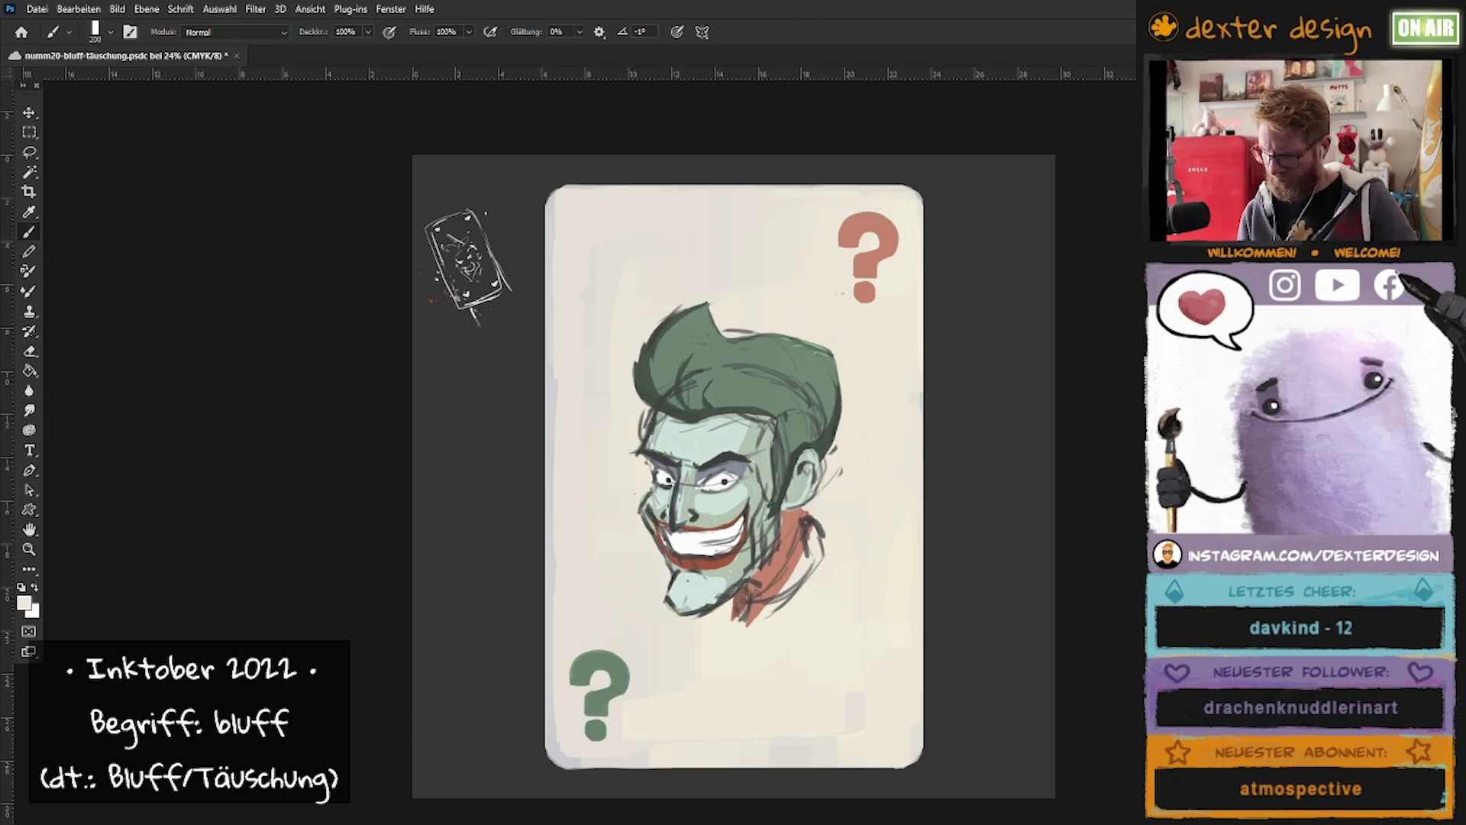
{"action": "left_click", "coordinate": [752, 563]}
{"action": "key", "text": "l"}
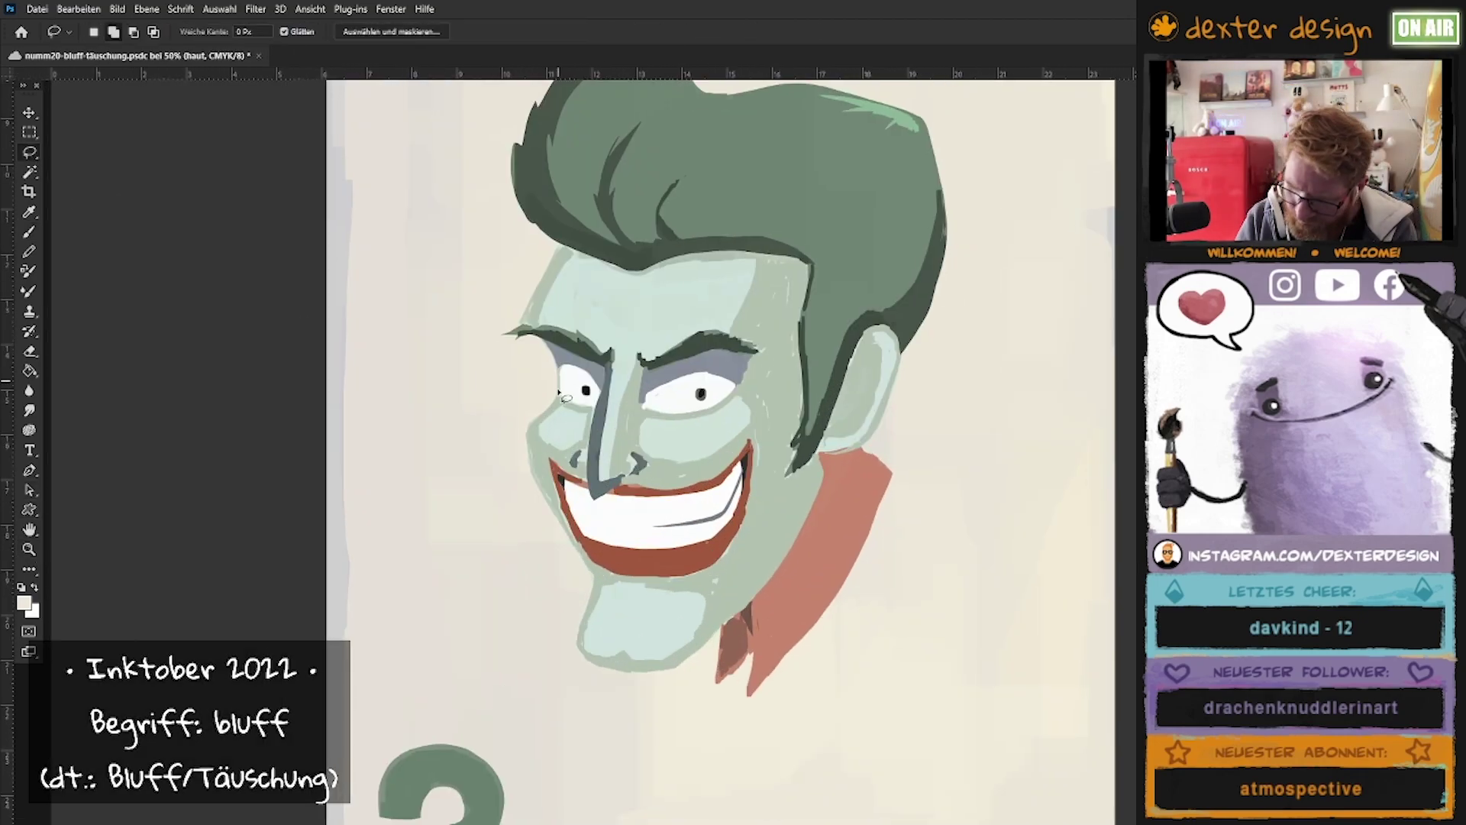
{"action": "key", "text": "b"}
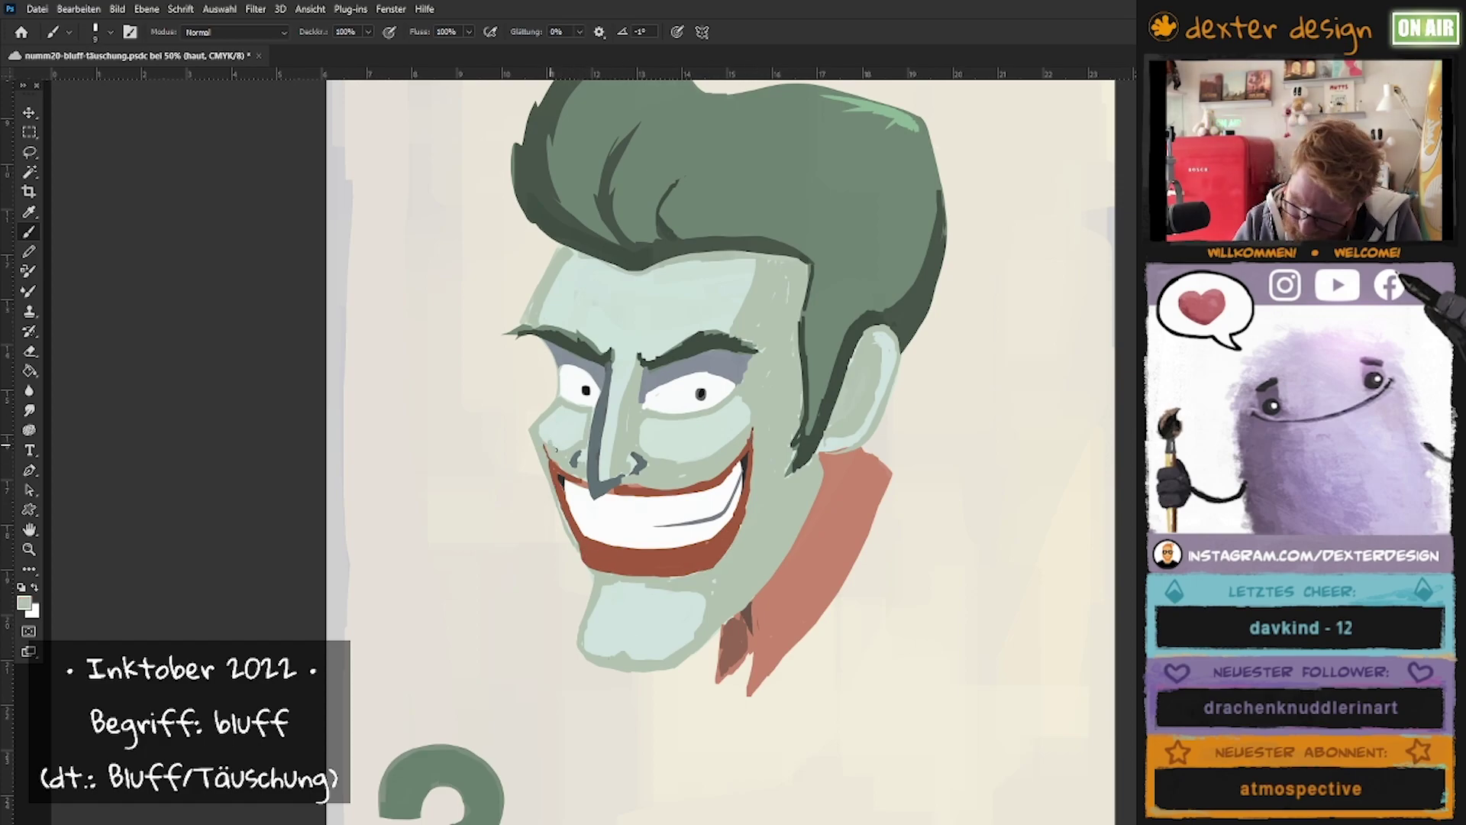
{"action": "key", "text": "z"}
{"action": "left_click_drag", "start_coordinate": [871, 563], "coordinate": [830, 679]}
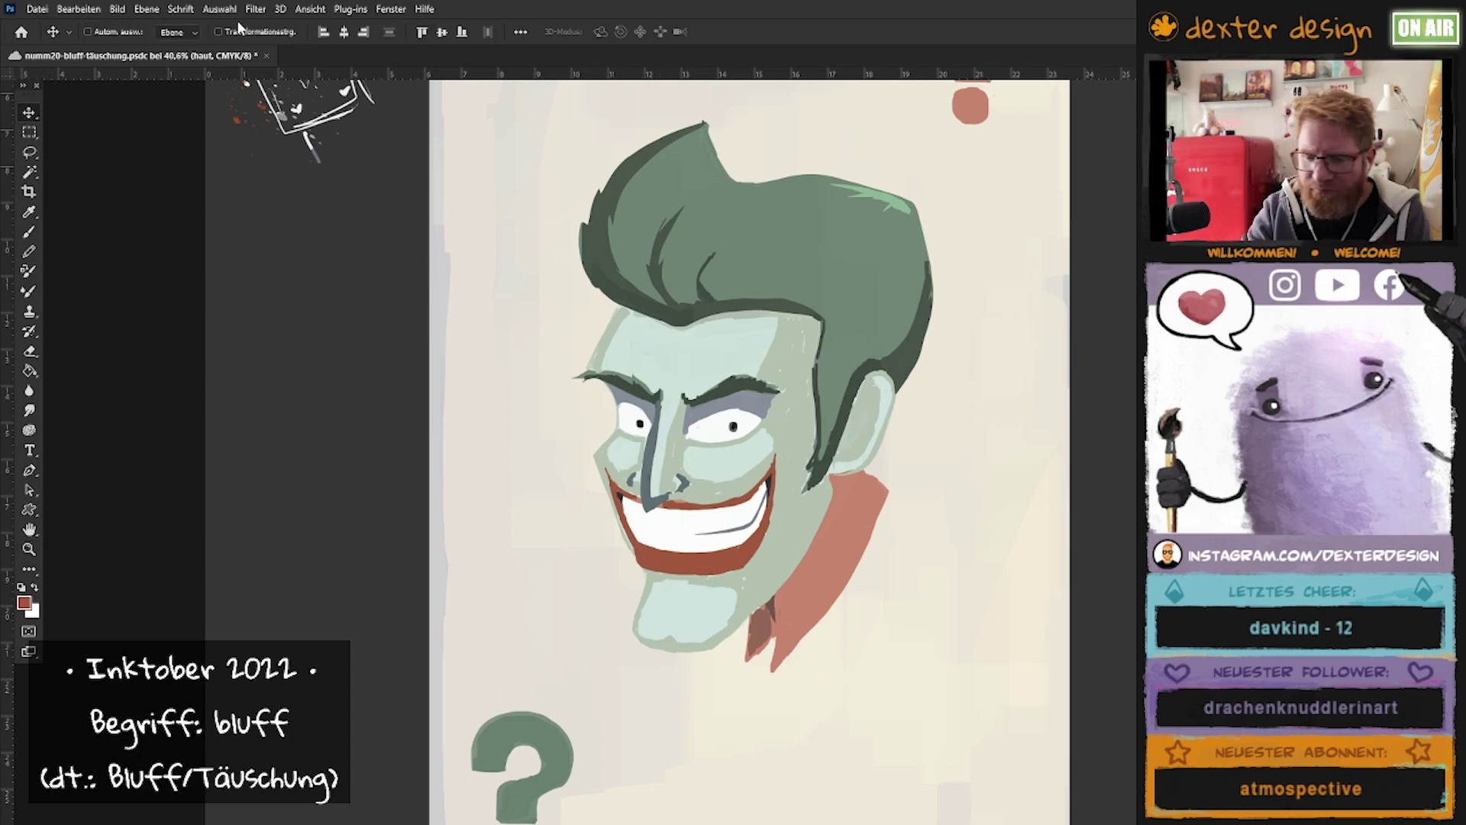
Select the collar with Color Range and paint it purple, then deselect.
{"action": "left_click", "coordinate": [219, 9]}
{"action": "left_click", "coordinate": [244, 159]}
{"action": "key", "text": "Return"}
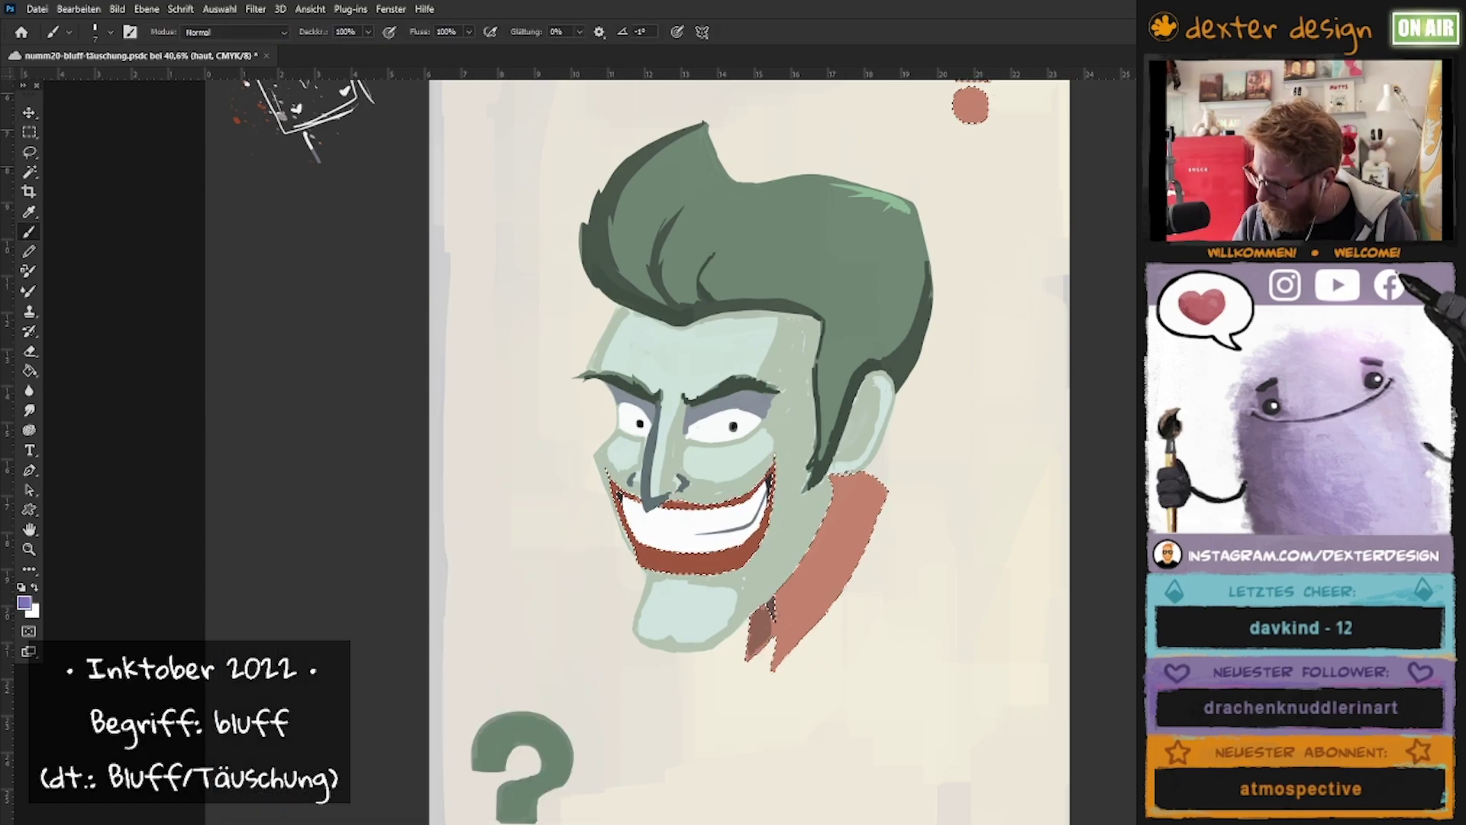
{"action": "left_click_drag", "start_coordinate": [863, 488], "coordinate": [840, 550]}
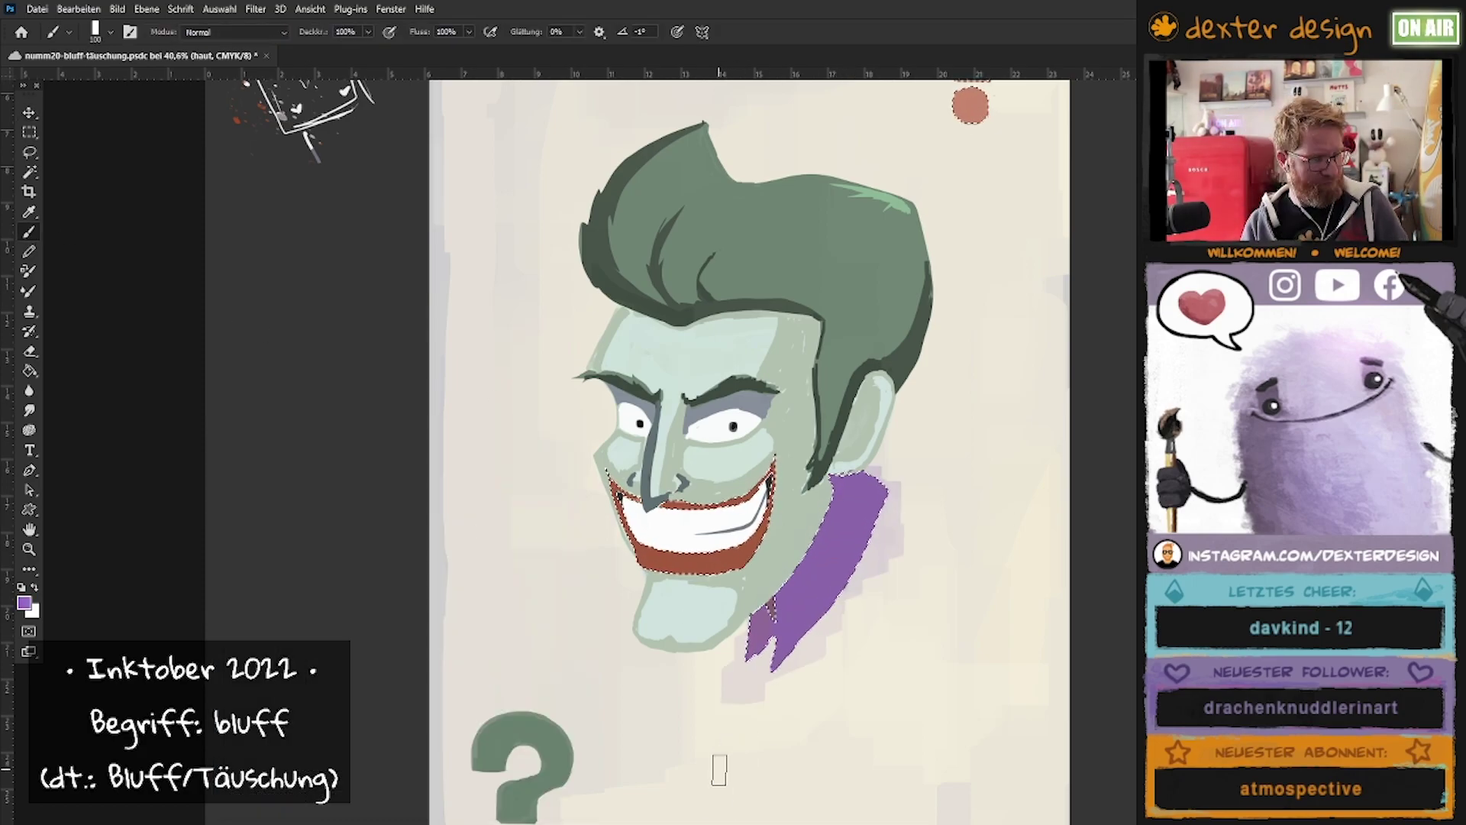
{"action": "mouse_move", "coordinate": [871, 488]}
{"action": "left_mouse_down"}
{"action": "mouse_move", "coordinate": [763, 649]}
{"action": "mouse_move", "coordinate": [745, 649]}
{"action": "mouse_move", "coordinate": [763, 611]}
{"action": "mouse_move", "coordinate": [768, 656]}
{"action": "left_mouse_up"}
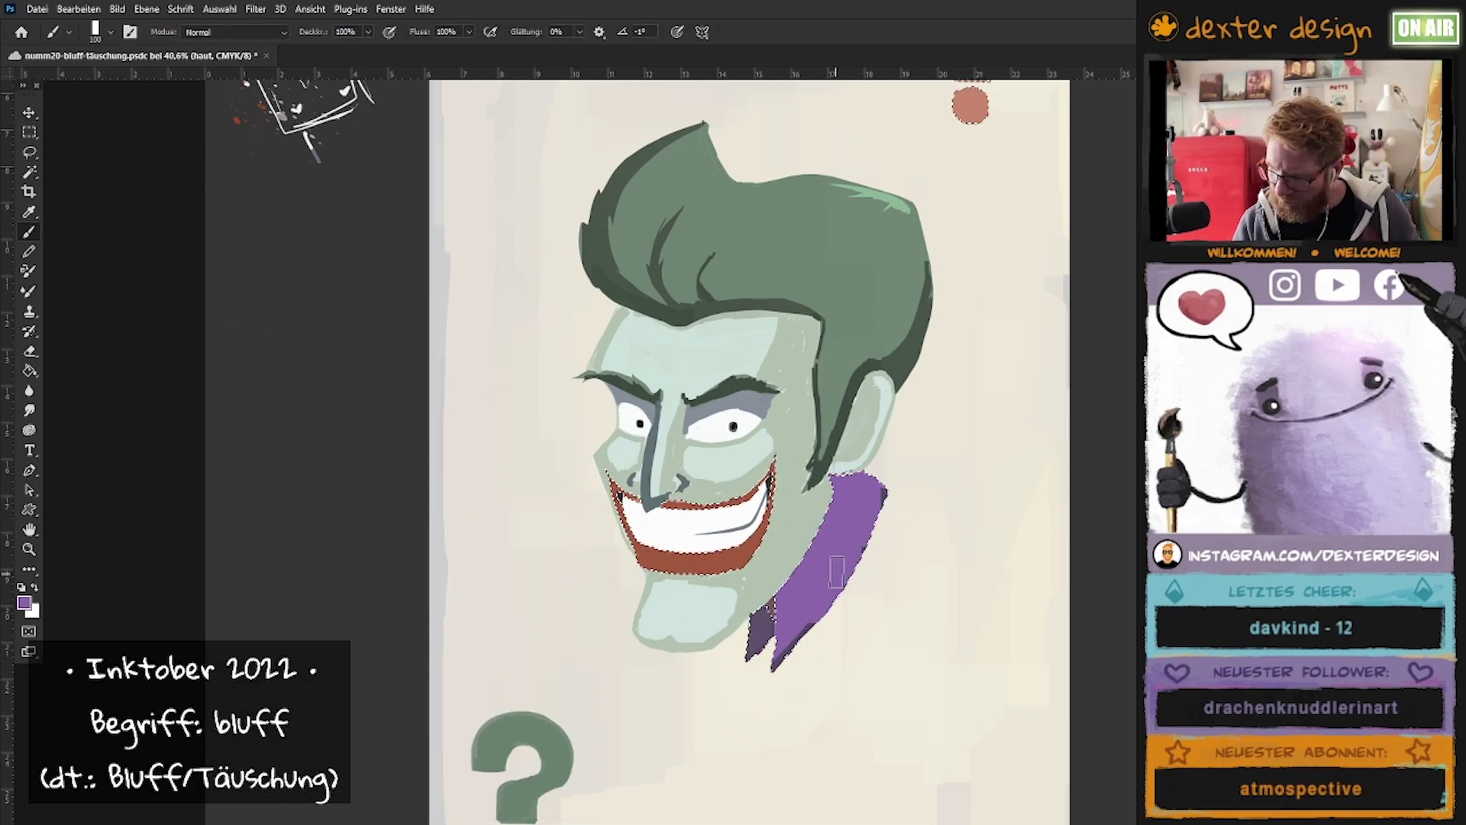
{"action": "key", "text": "ctrl+d"}
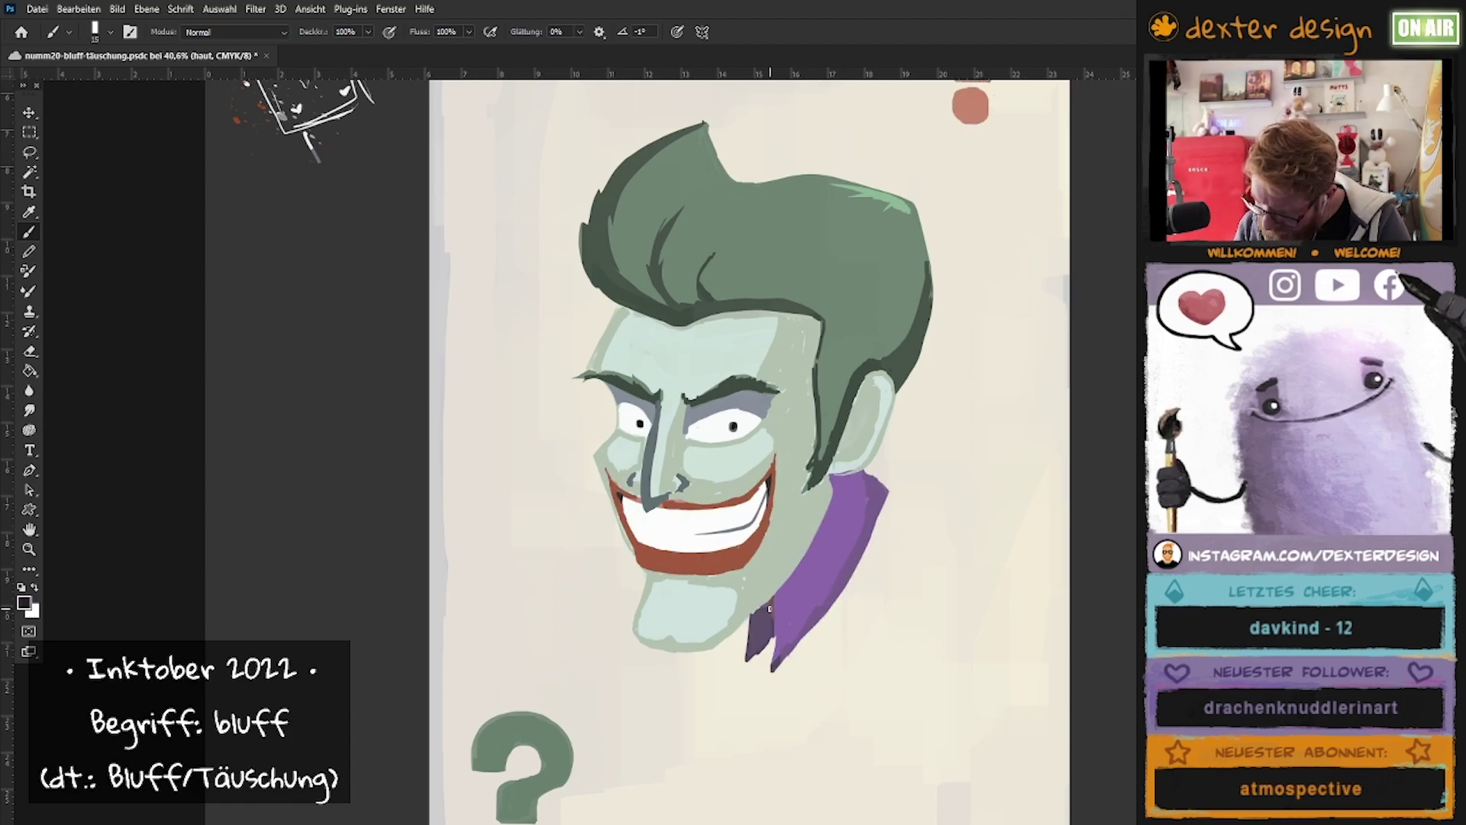
{"action": "key", "text": "z"}
{"action": "left_click", "coordinate": [883, 695], "text": "alt"}
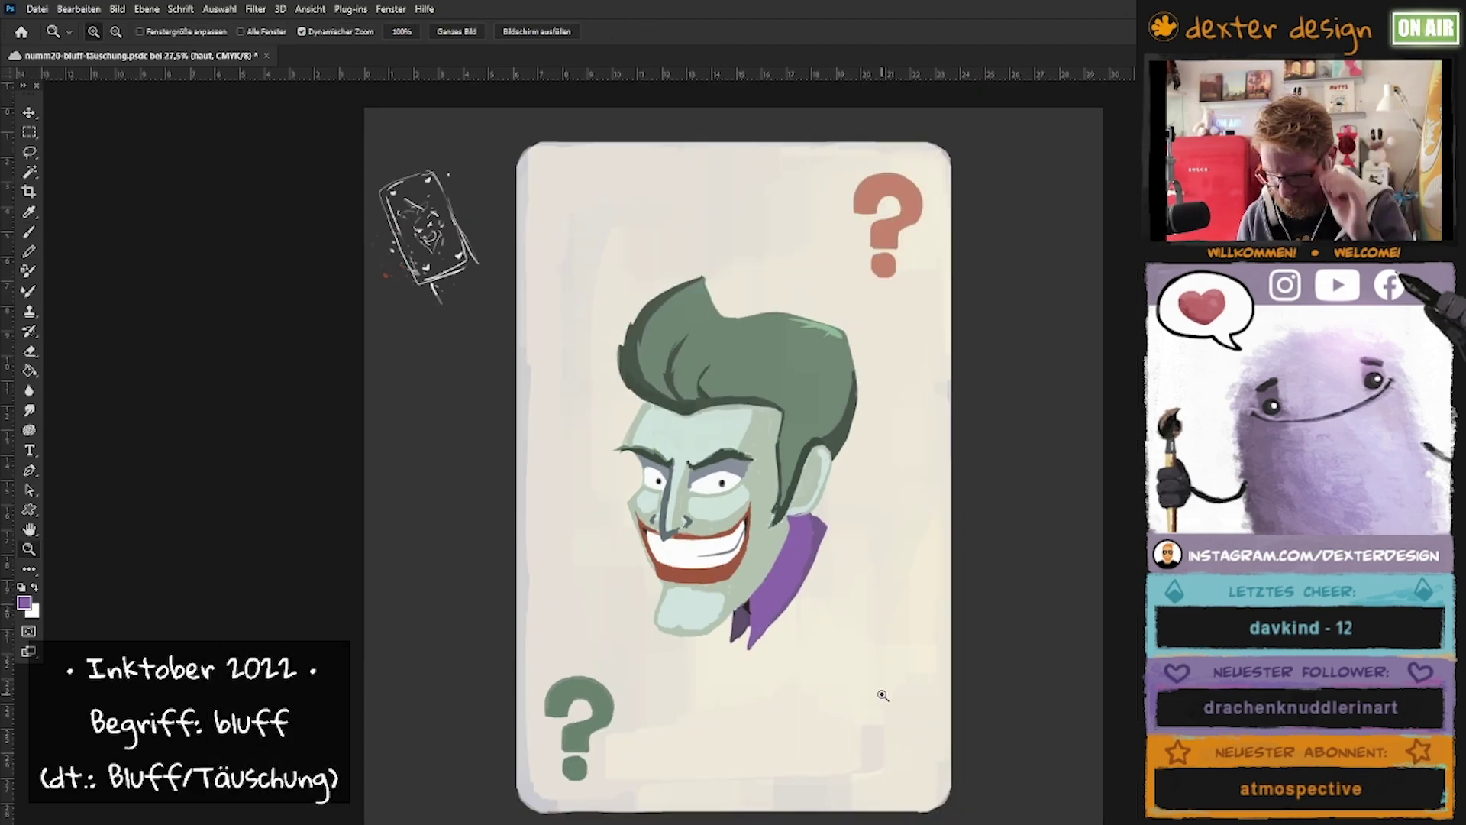
Sample skin and lip colours and paint darker shading inside the ear.
{"action": "key", "text": "b"}
{"action": "left_click", "coordinate": [701, 594], "text": "alt"}
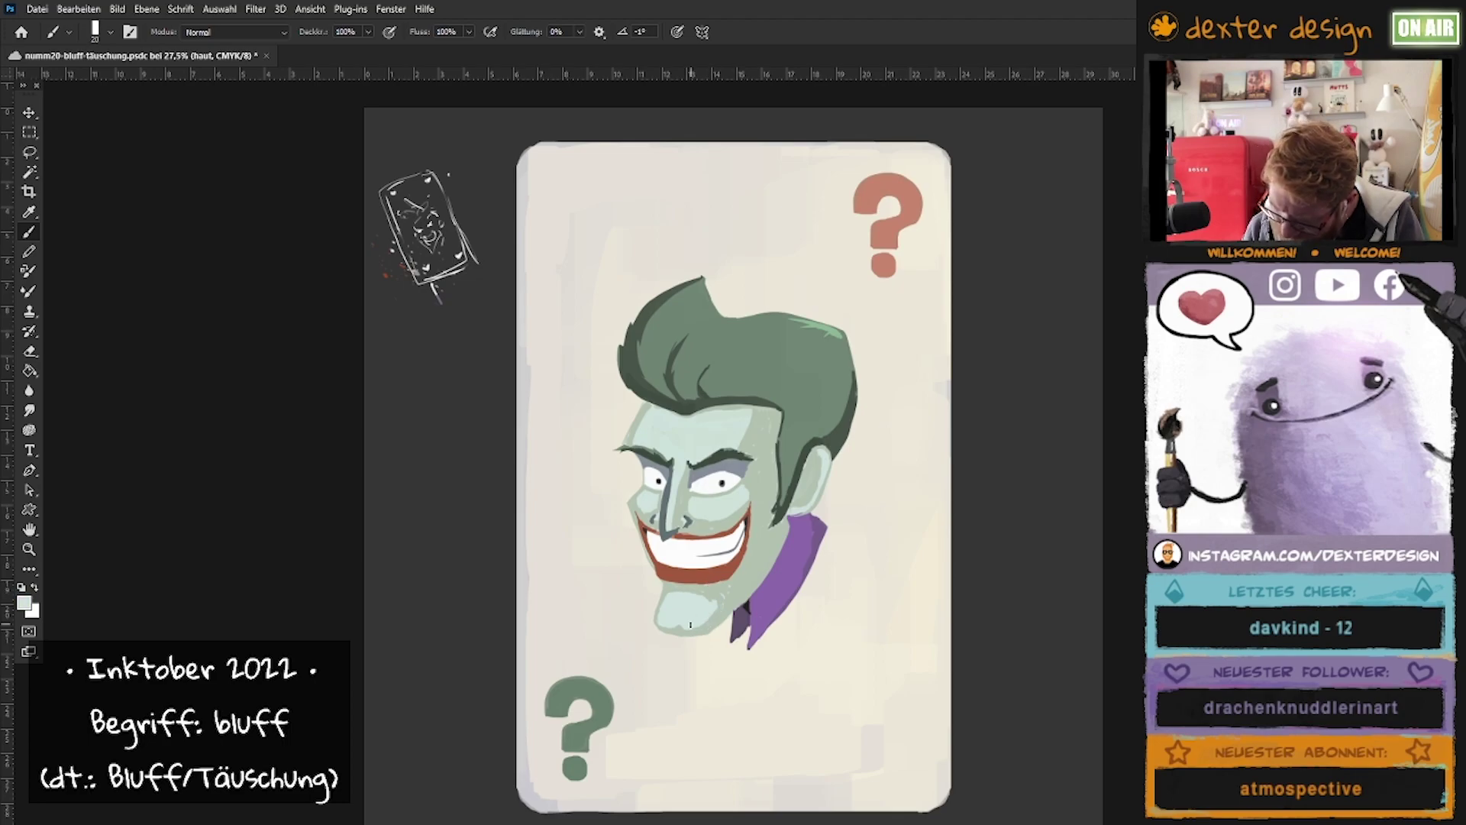
{"action": "left_click", "coordinate": [646, 541], "text": "alt"}
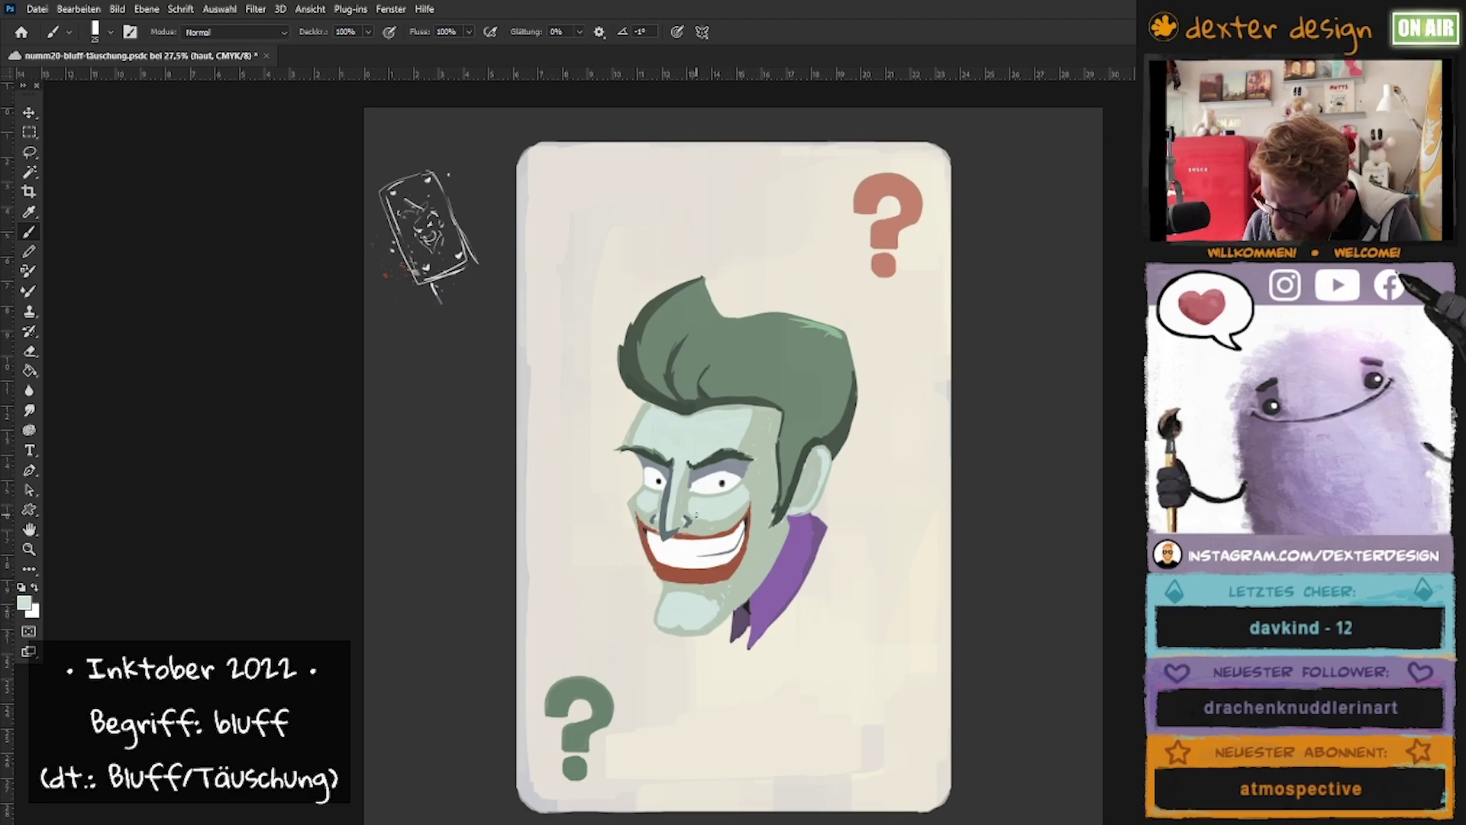
{"action": "key", "text": "bracketleft"}
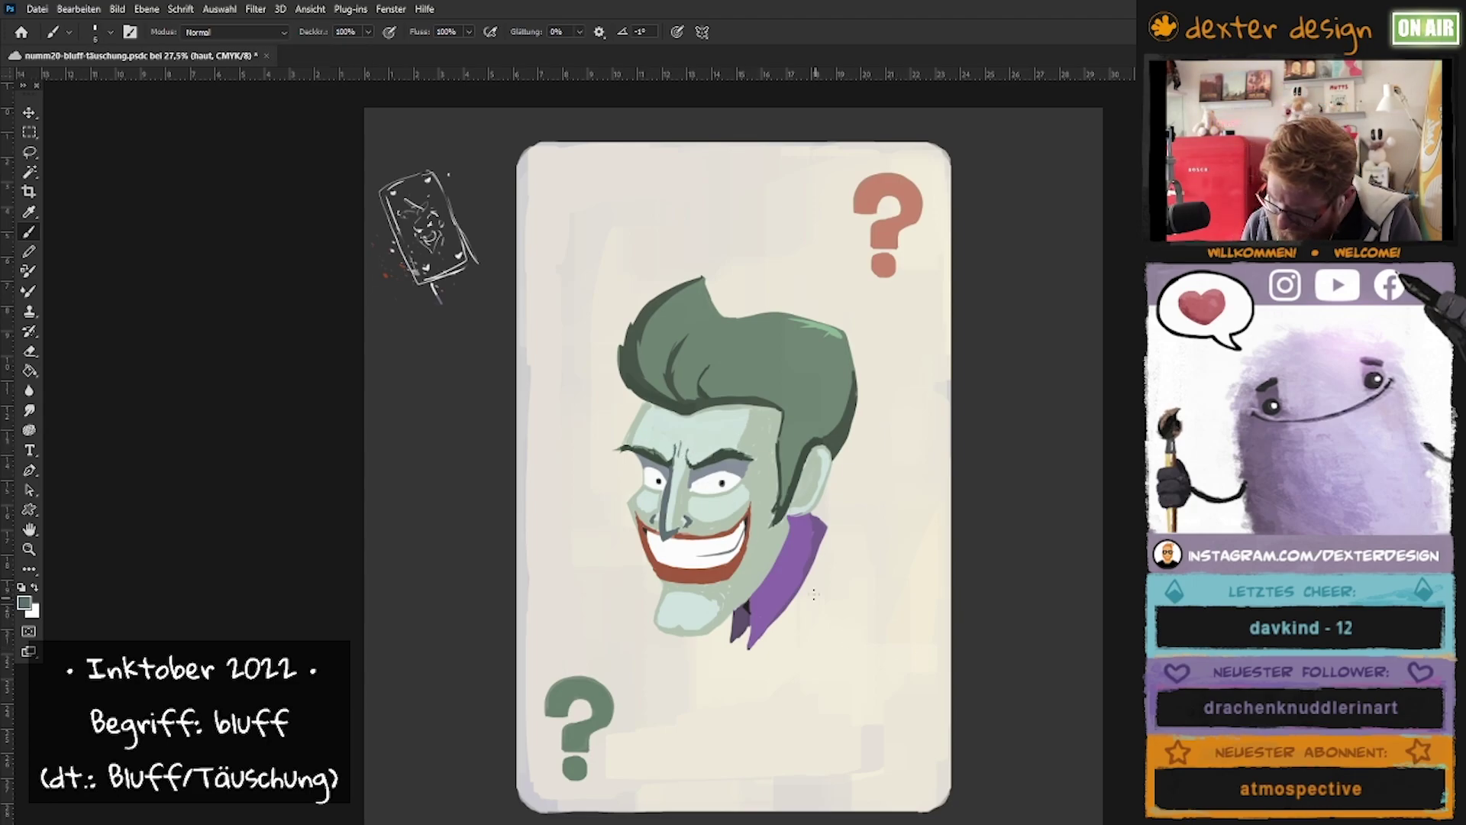
{"action": "key", "text": "bracketright"}
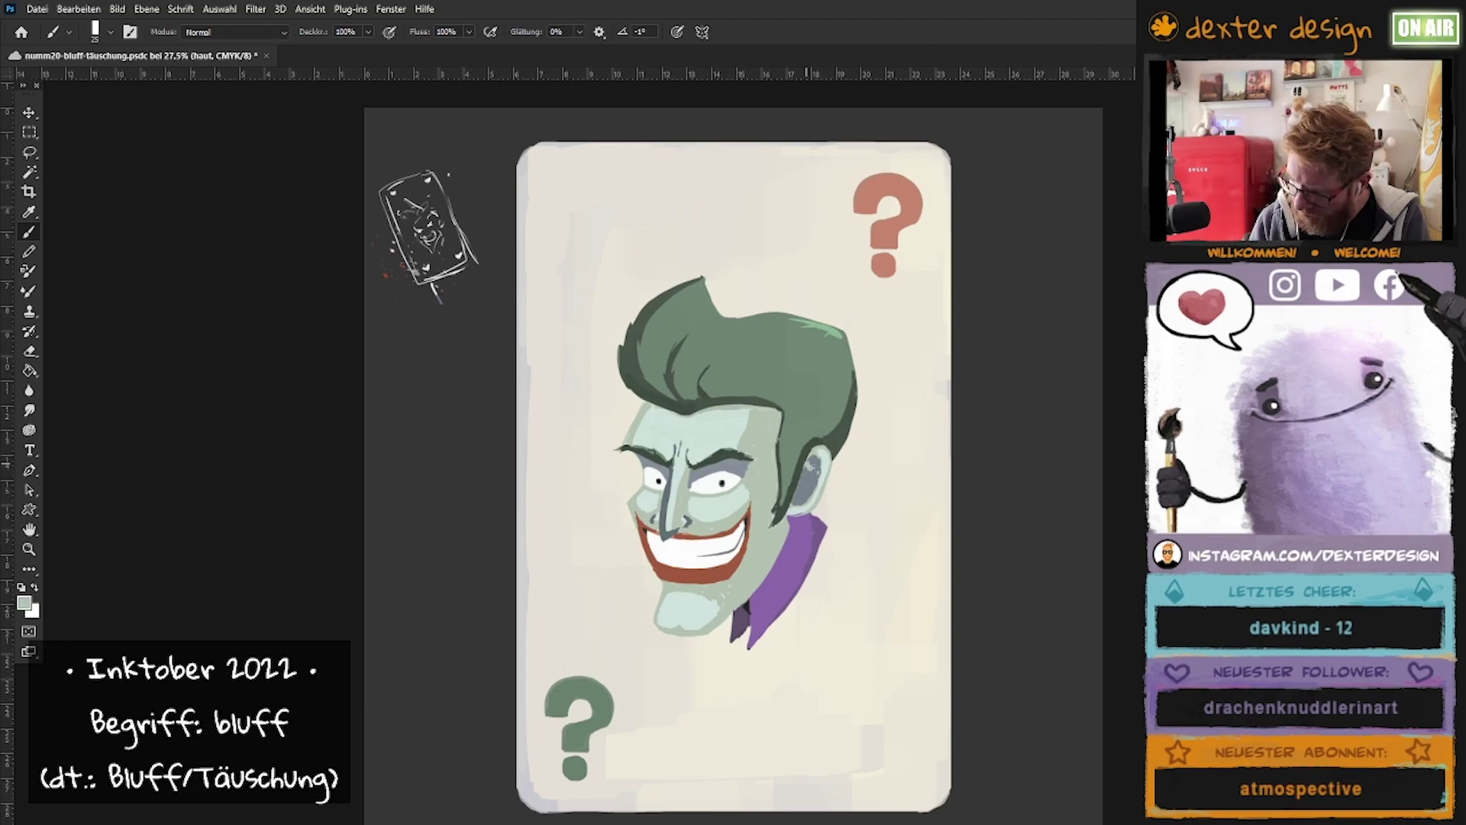
On a new makeup layer, paint blue diamonds above and below each eye with a 10–15 px brush.
{"action": "scroll", "coordinate": [733, 504], "scroll_direction": "up", "scroll_amount": 2}
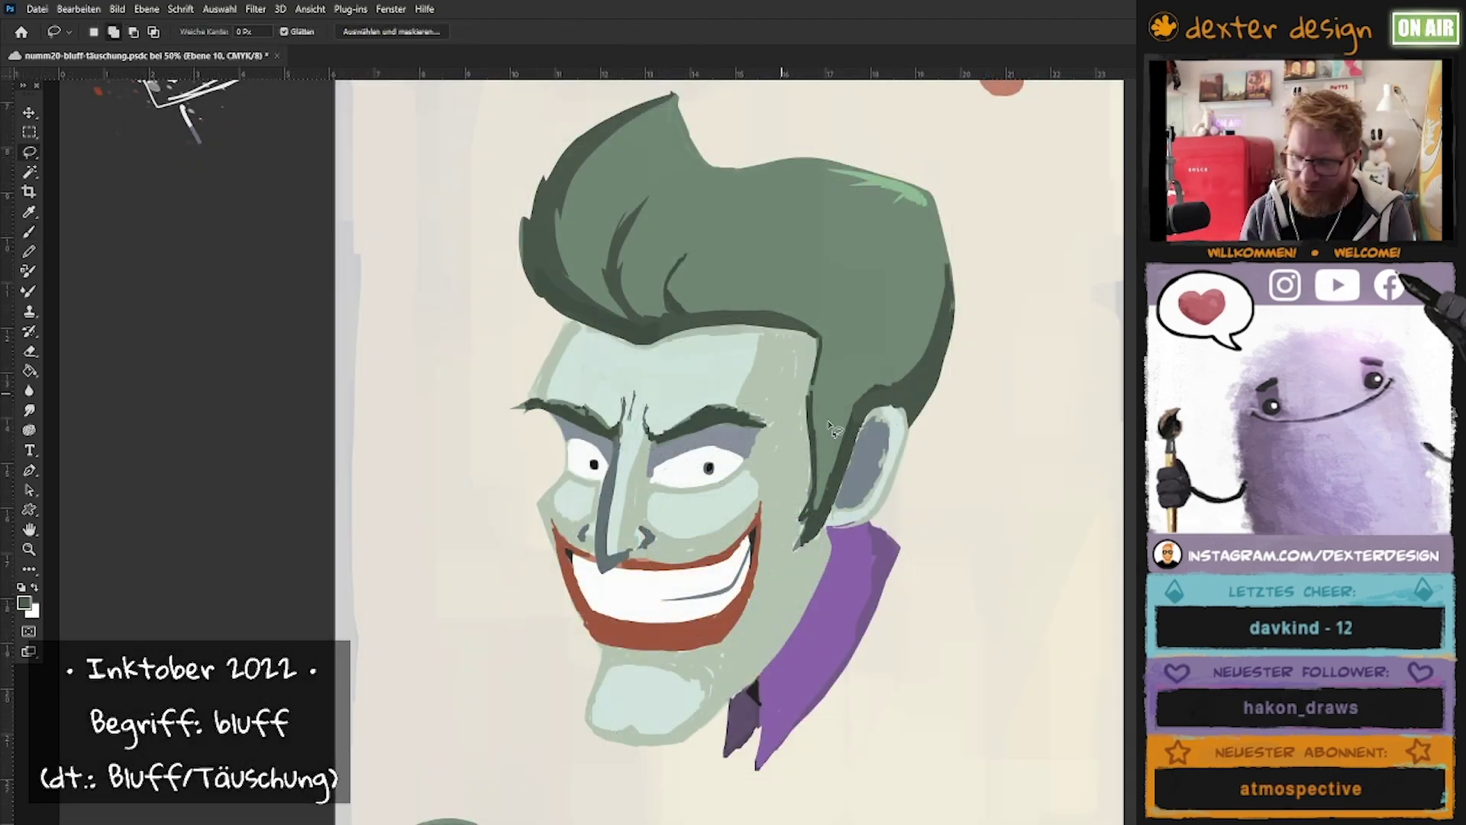
{"action": "key", "text": "l"}
{"action": "left_click_drag", "start_coordinate": [569, 321], "coordinate": [527, 401]}
{"action": "key", "text": "ctrl+d"}
{"action": "key", "text": "b"}
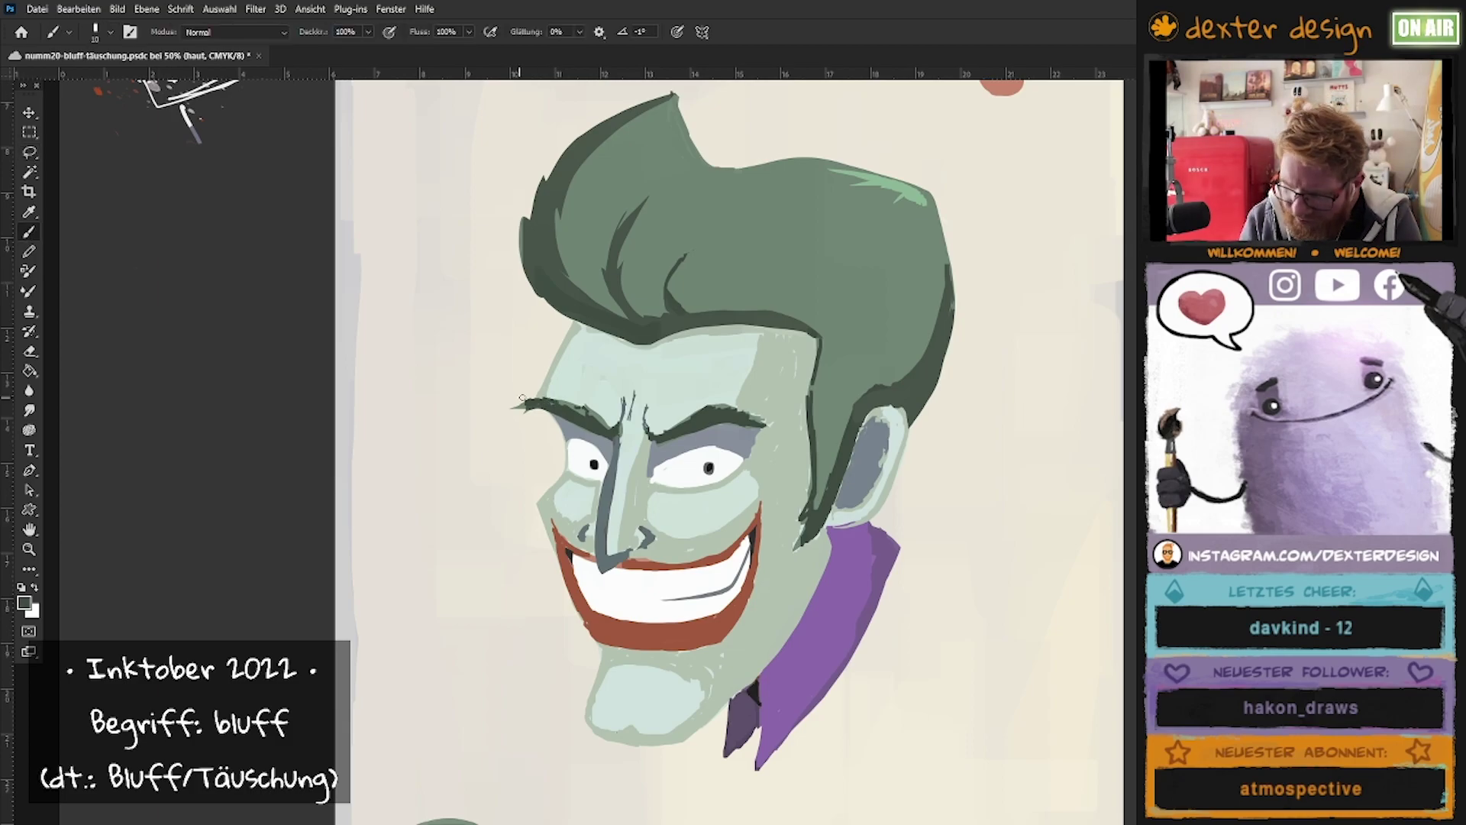
{"action": "key", "text": "ctrl+shift+alt+n"}
{"action": "key", "text": "l"}
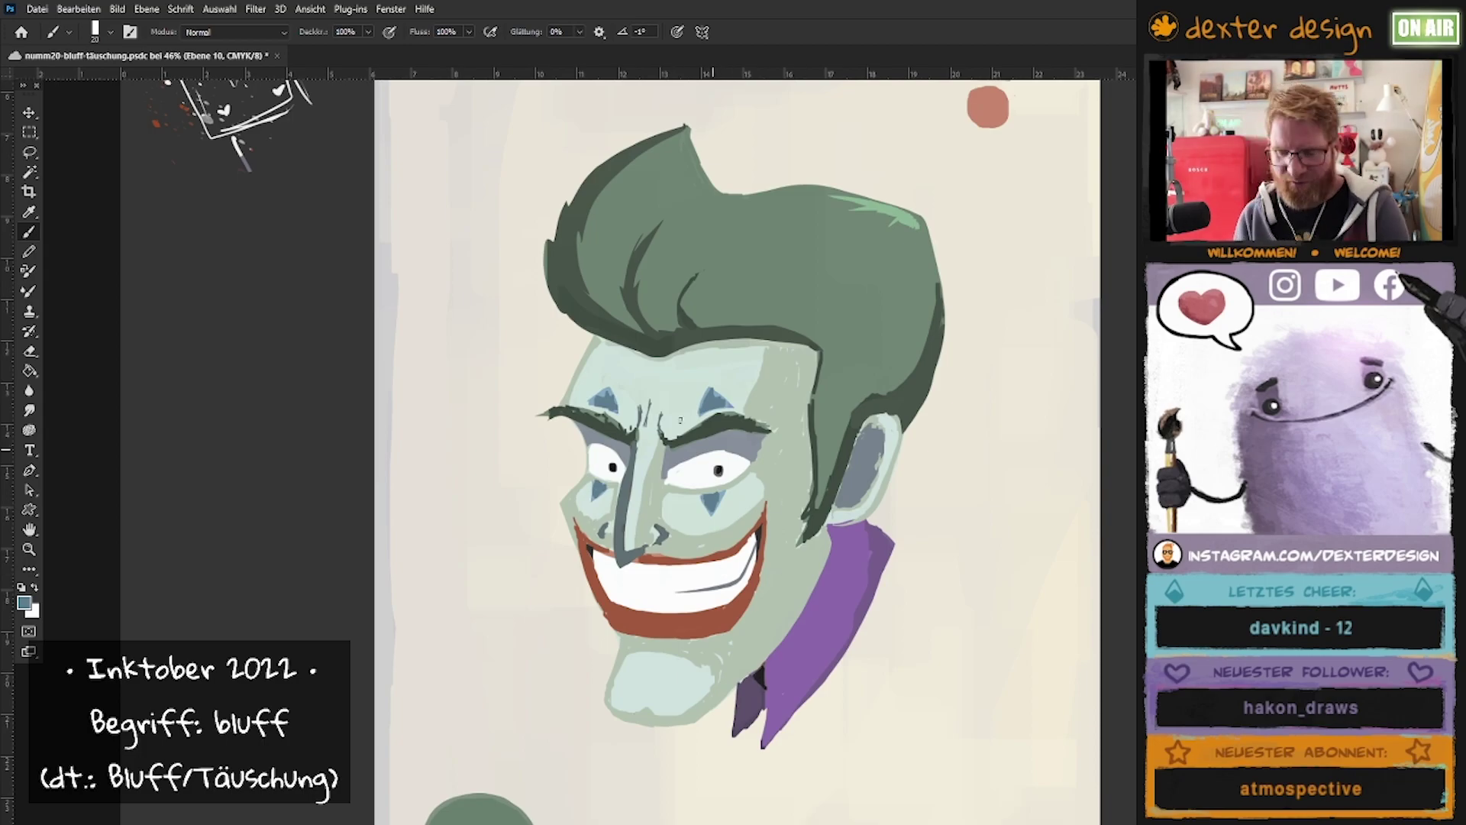
{"action": "key", "text": "bracketleft"}
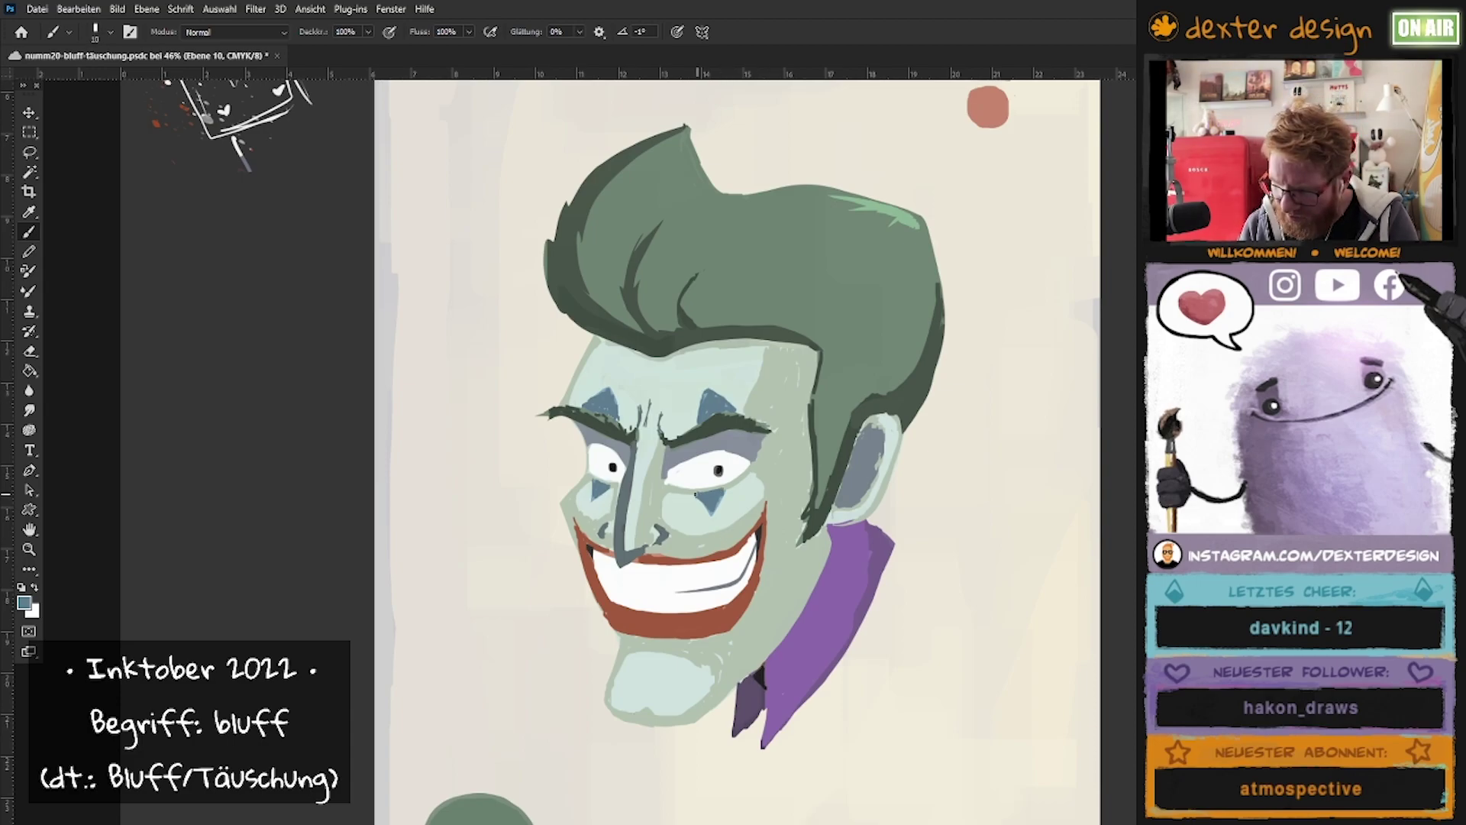
{"action": "key", "text": "bracketright"}
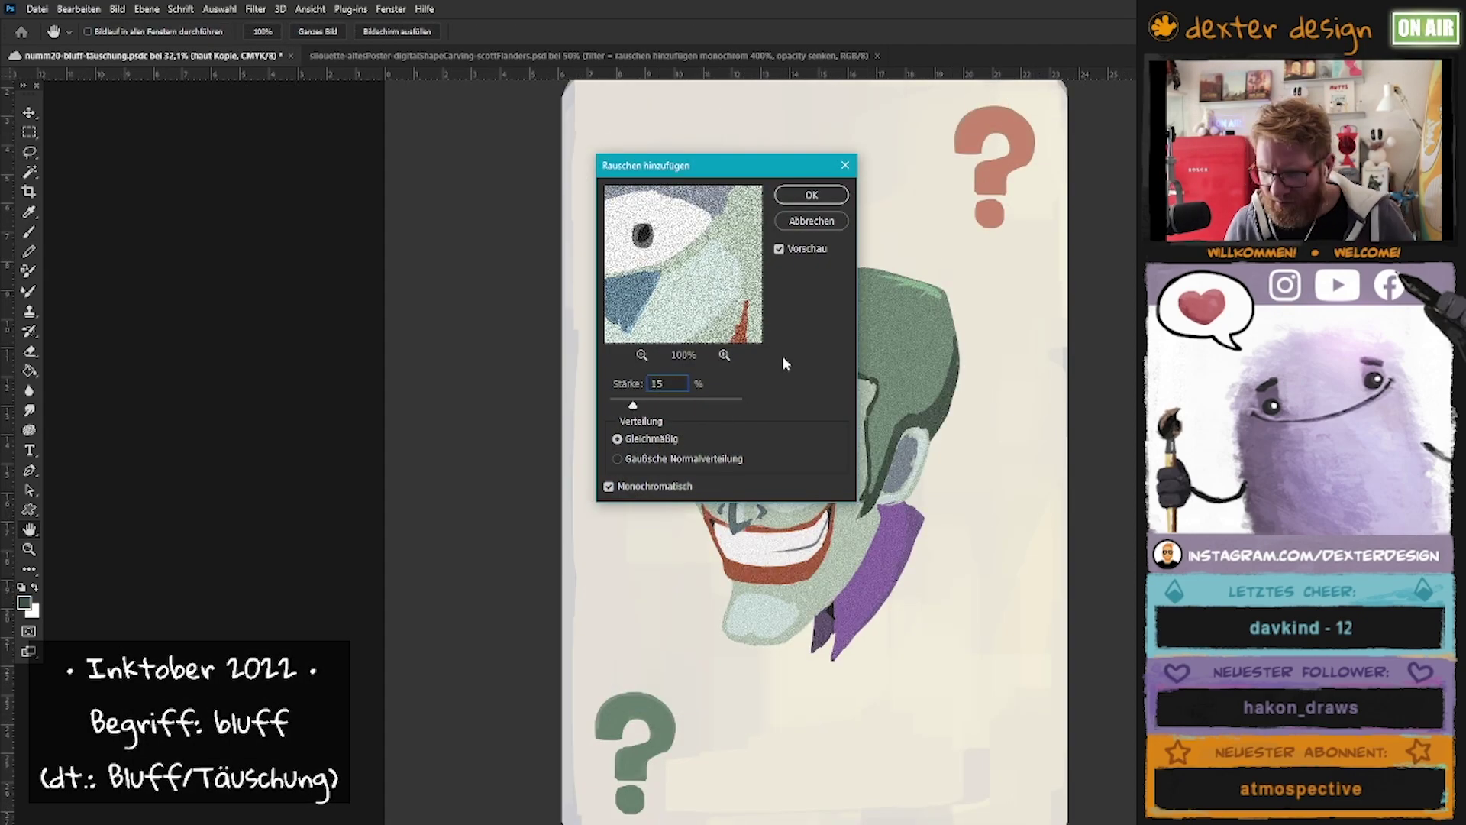
Apply the noise, move the dexter design logo down, and lasso a top-left L-shape.
{"action": "key", "text": "Return"}
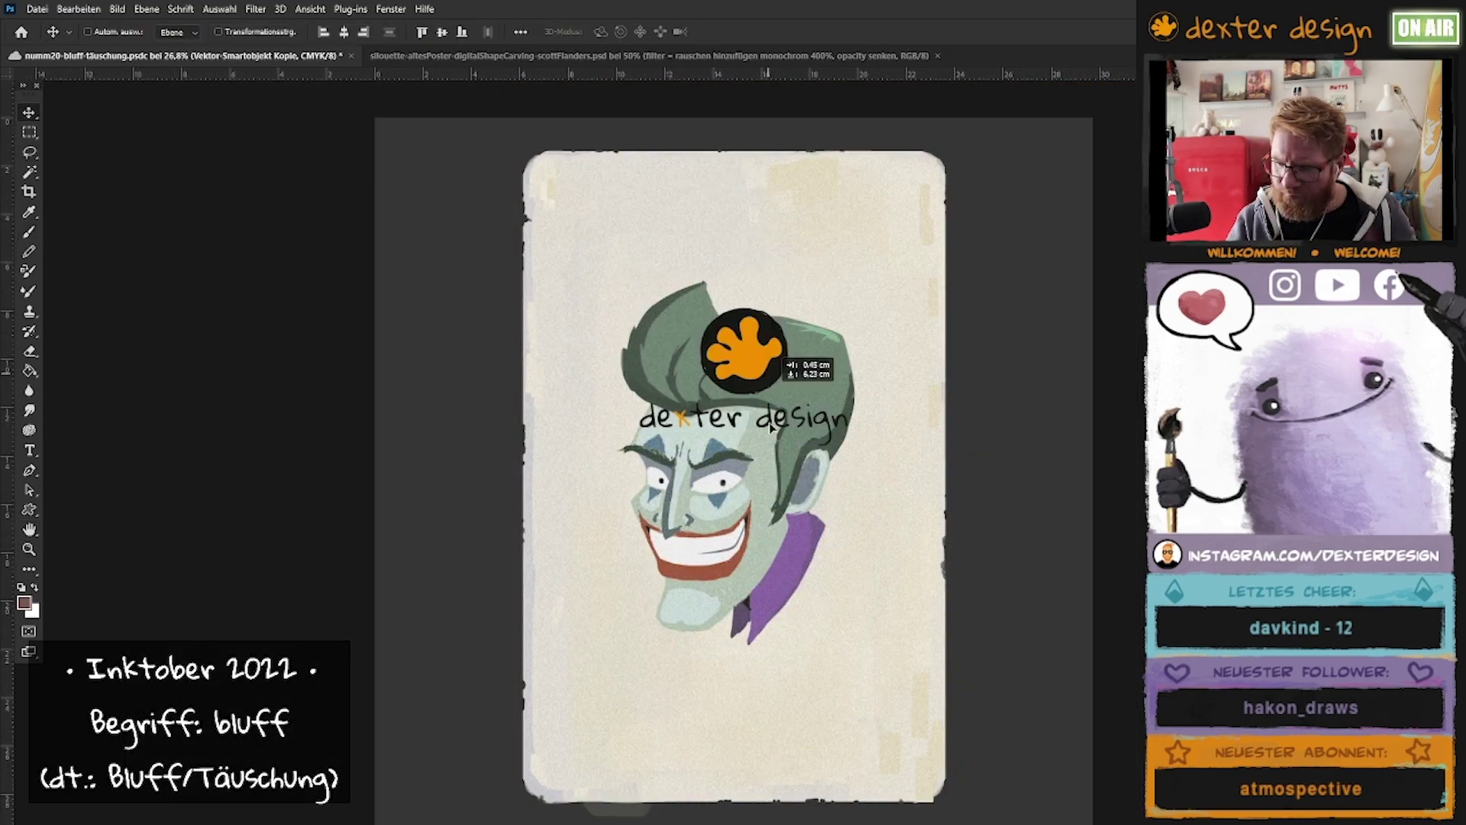
{"action": "left_click_drag", "start_coordinate": [814, 265], "coordinate": [813, 745]}
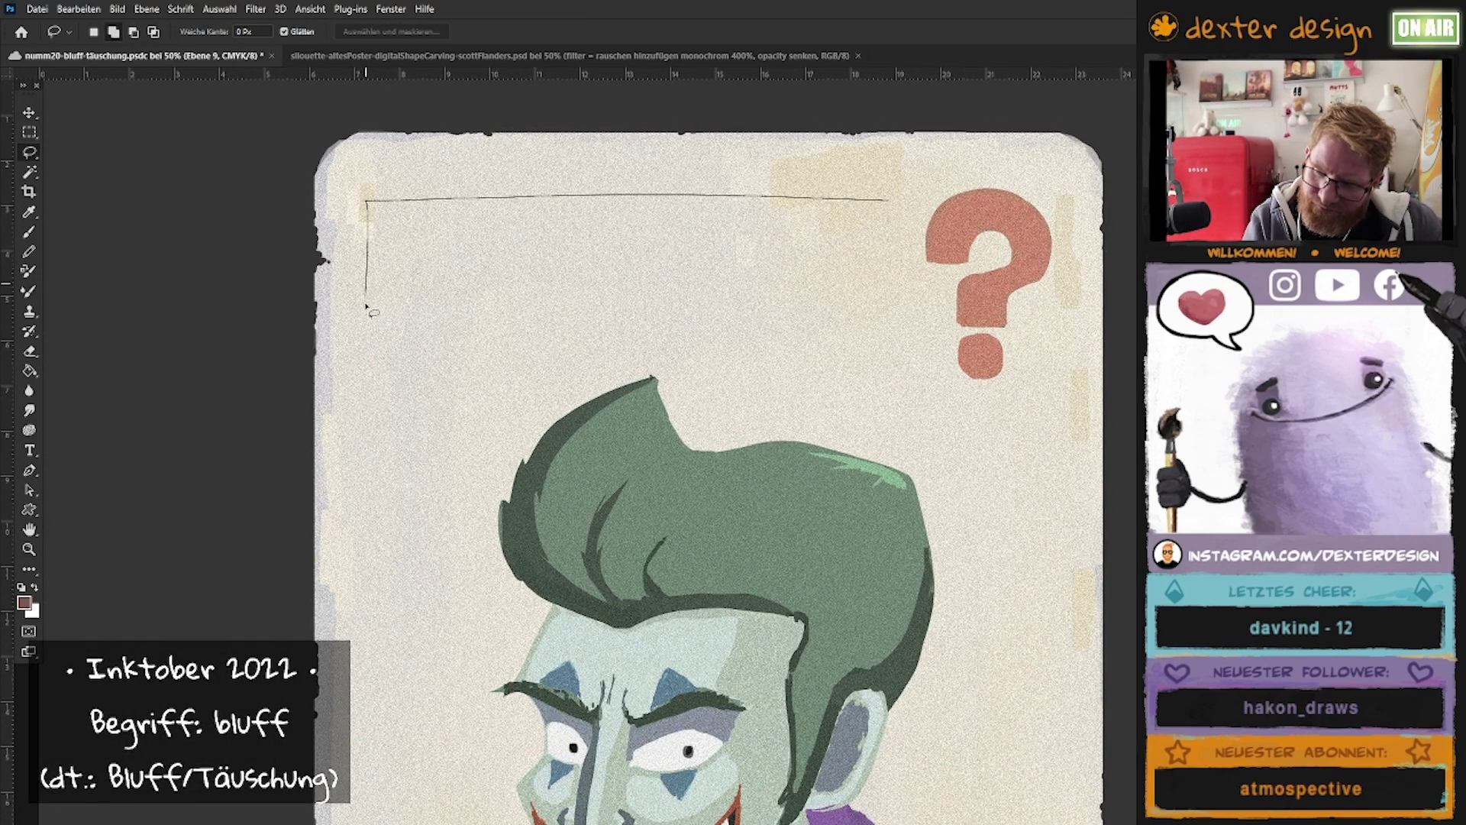
{"action": "mouse_move", "coordinate": [905, 214]}
{"action": "left_mouse_down"}
{"action": "mouse_move", "coordinate": [367, 359]}
{"action": "mouse_move", "coordinate": [467, 189]}
{"action": "left_mouse_up"}
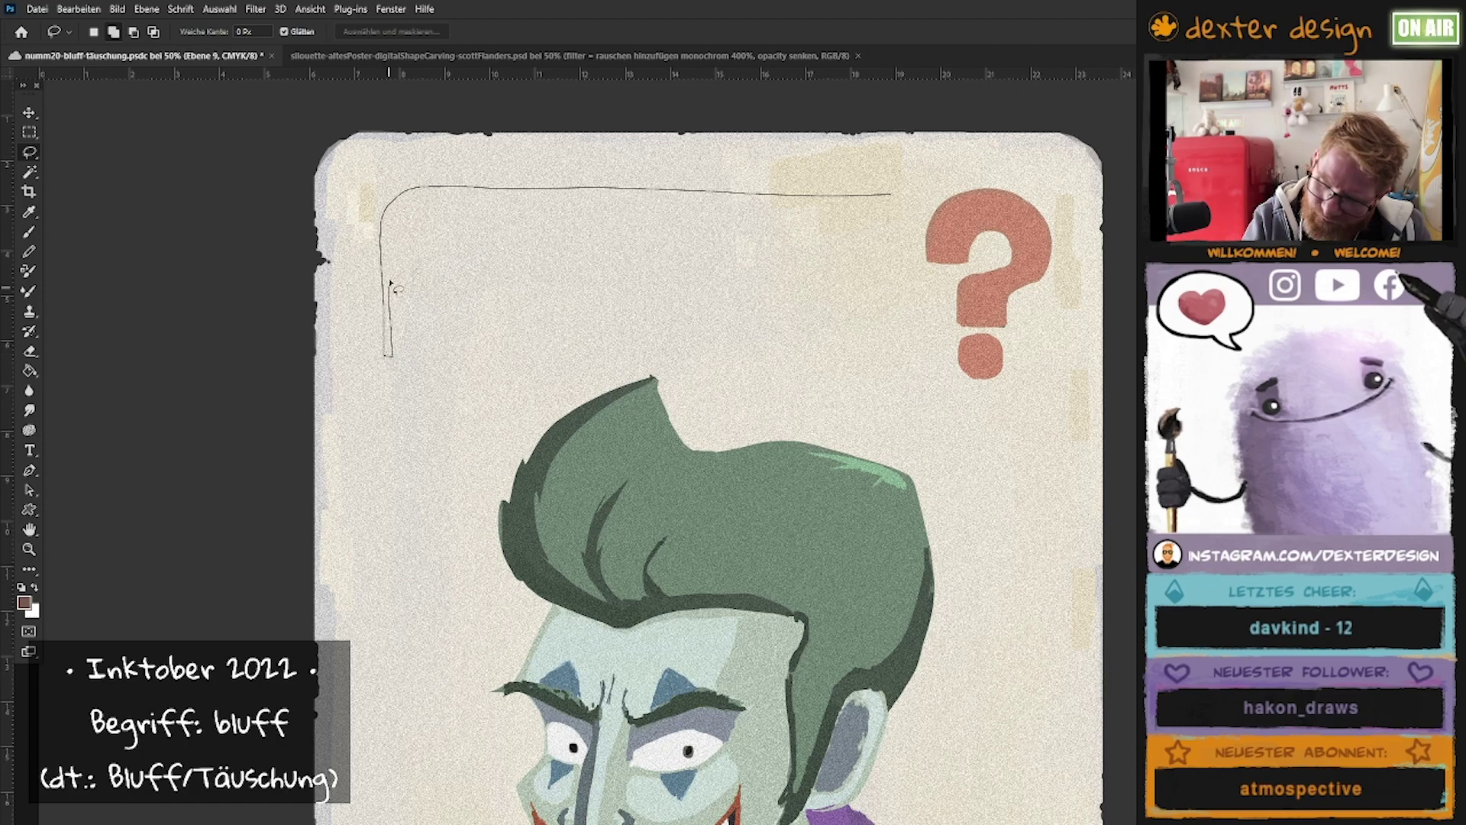
{"action": "mouse_move", "coordinate": [381, 247]}
{"action": "left_mouse_down"}
{"action": "mouse_move", "coordinate": [885, 207]}
{"action": "mouse_move", "coordinate": [397, 191]}
{"action": "mouse_move", "coordinate": [386, 351]}
{"action": "left_mouse_up"}
Paint the top-left L-shaped corner frame in grey.
{"action": "key", "text": "b"}
{"action": "key", "text": "ctrl+minus"}
{"action": "key", "text": "b"}
{"action": "left_click_drag", "start_coordinate": [807, 262], "coordinate": [467, 271]}
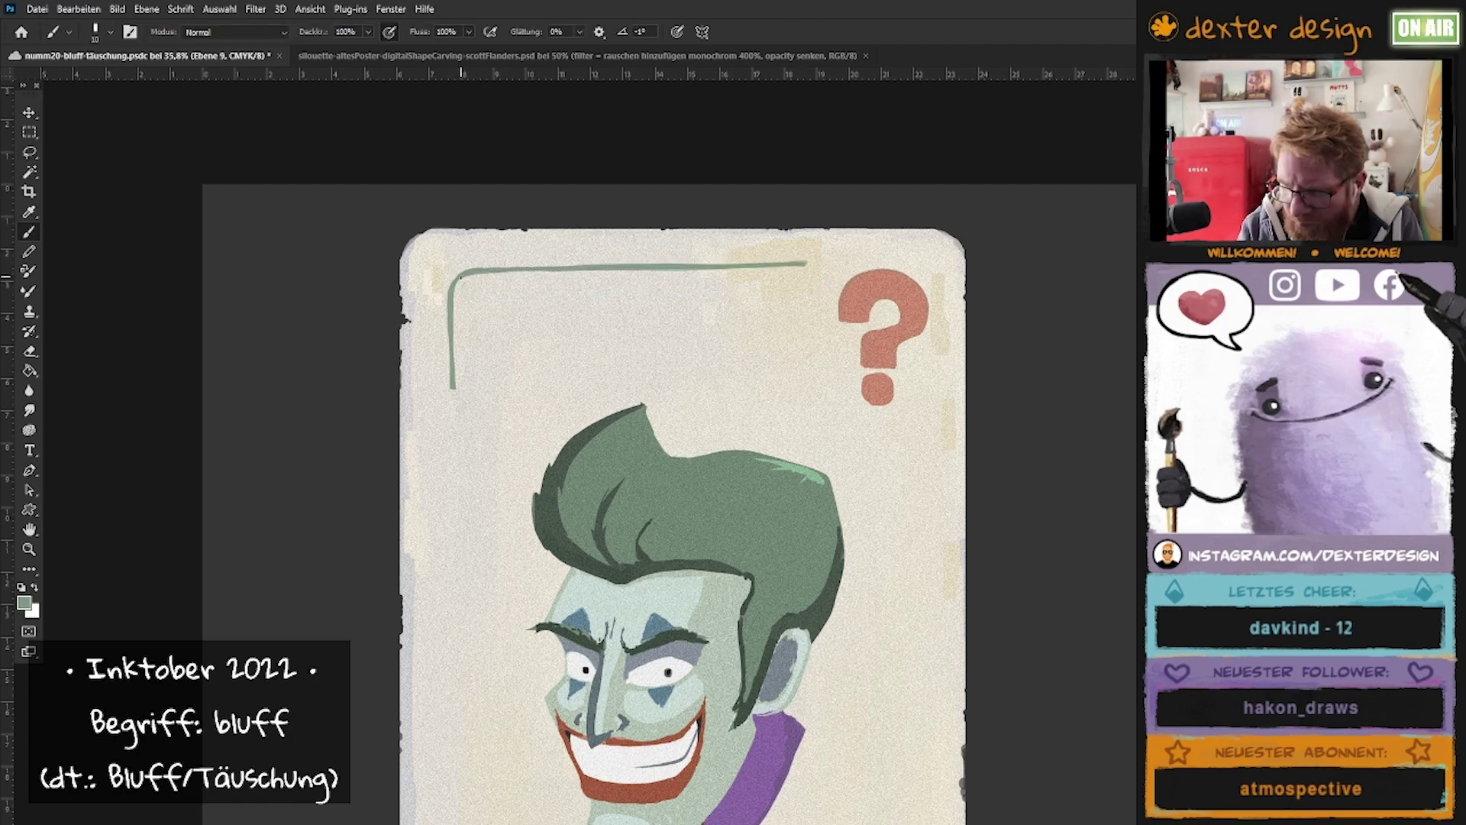
{"action": "left_click", "coordinate": [795, 272], "text": "alt"}
{"action": "left_click_drag", "start_coordinate": [806, 264], "coordinate": [452, 386]}
Duplicate the frame, rotate the copy 180° and place it in the bottom-right corner.
{"action": "scroll", "coordinate": [830, 465], "scroll_direction": "down", "scroll_amount": 2}
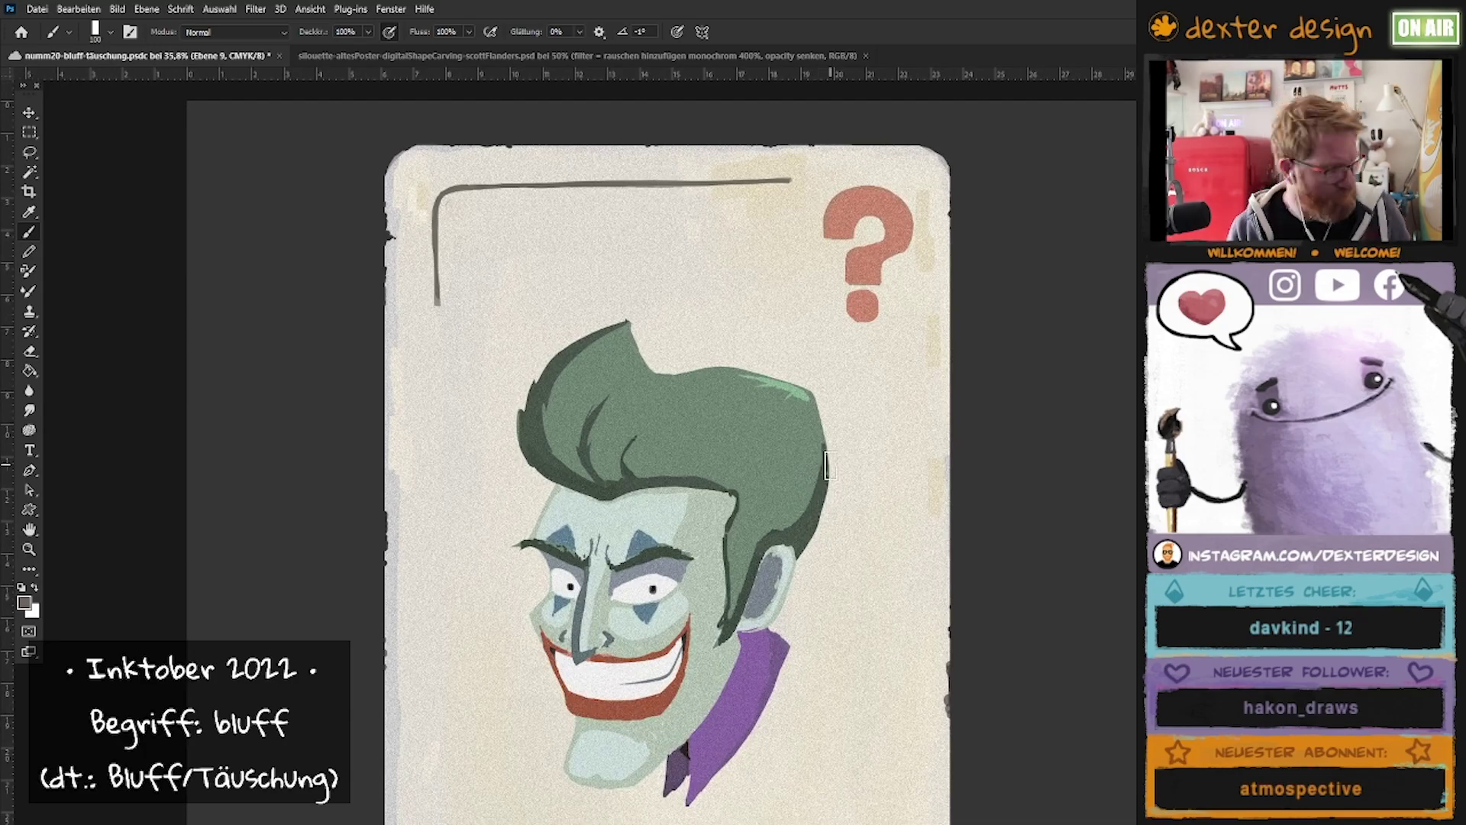
{"action": "key", "text": "ctrl+minus"}
{"action": "key", "text": "l"}
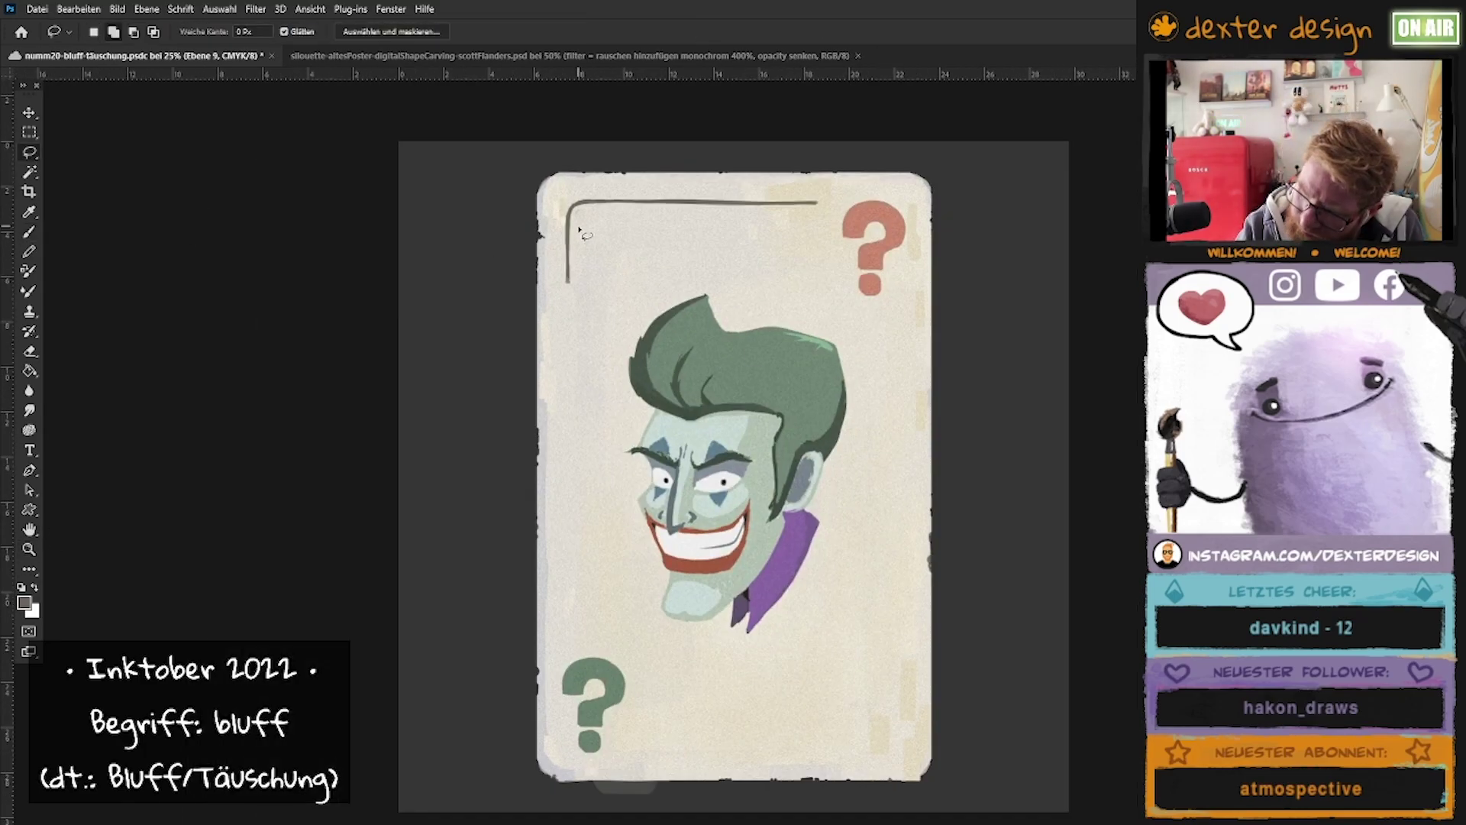
{"action": "key", "text": "v"}
{"action": "left_click_drag", "start_coordinate": [582, 229], "coordinate": [671, 672]}
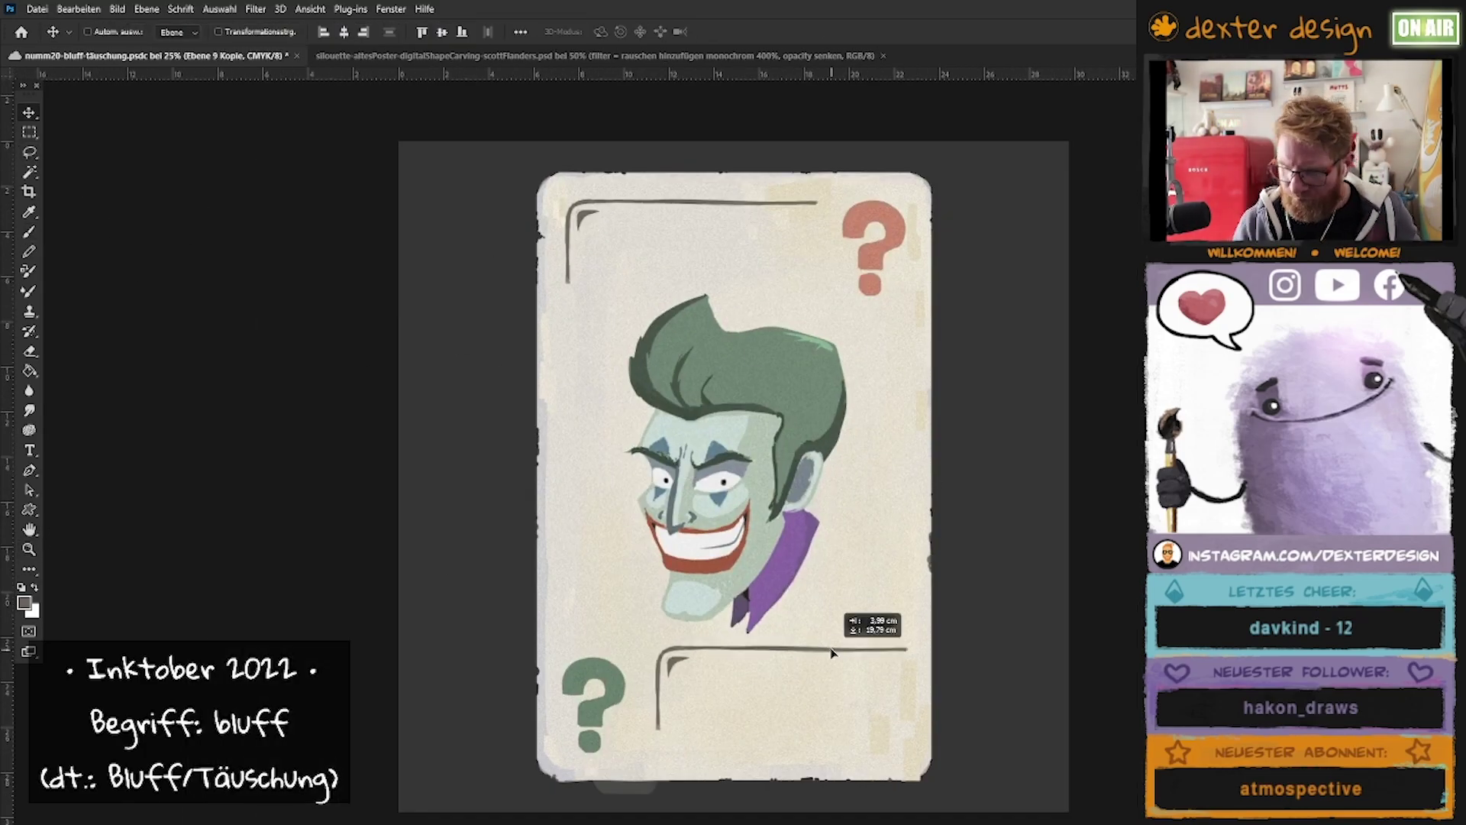
{"action": "left_click", "coordinate": [79, 9]}
{"action": "mouse_move", "coordinate": [320, 360]}
{"action": "left_click", "coordinate": [343, 588]}
{"action": "left_click_drag", "start_coordinate": [901, 729], "coordinate": [886, 752]}
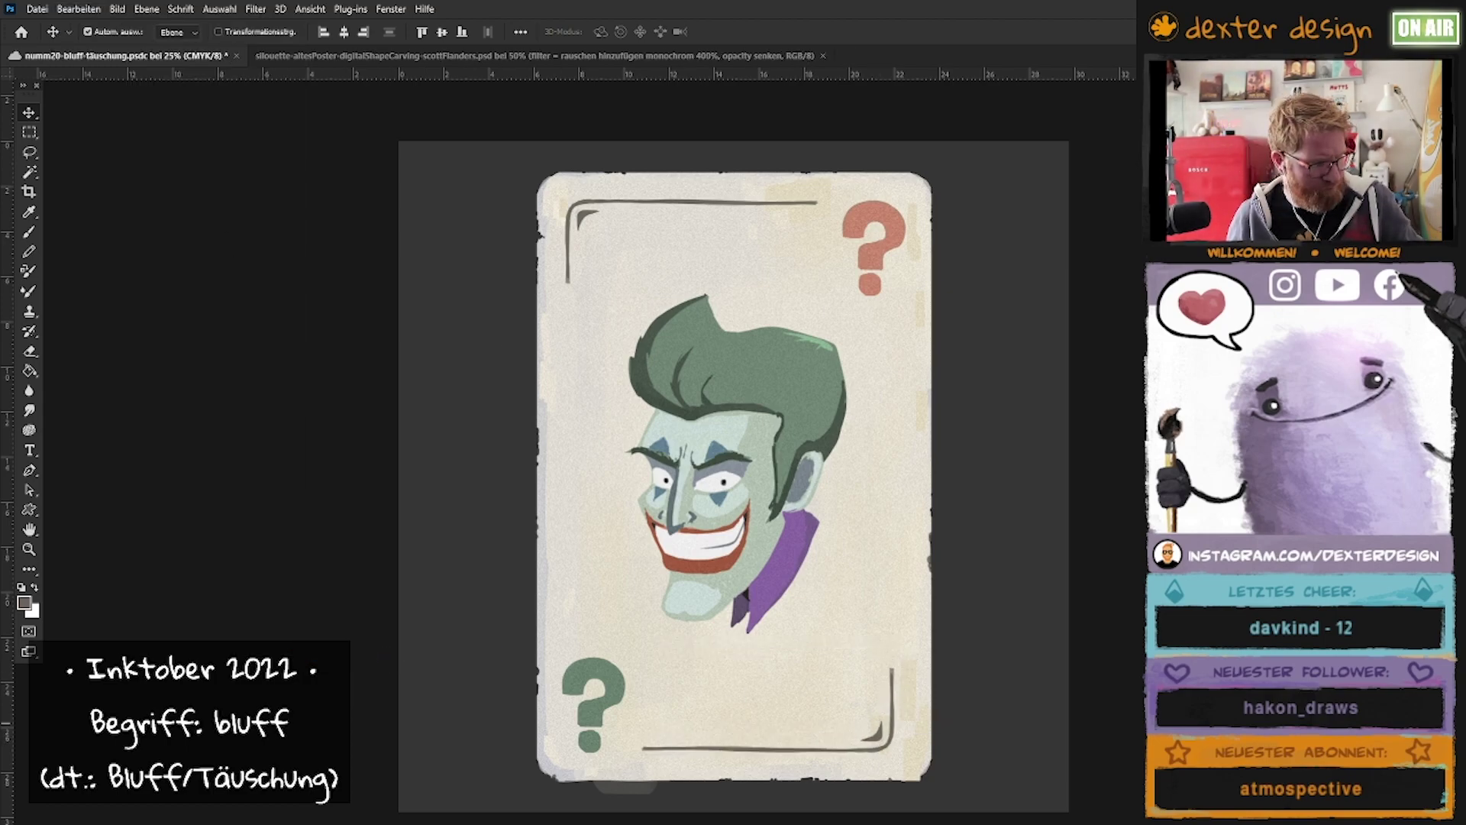
Nudge the corner frames right, then paste the dexter design logo and shrink it at the card's bottom.
{"action": "key", "text": "shift+Right"}
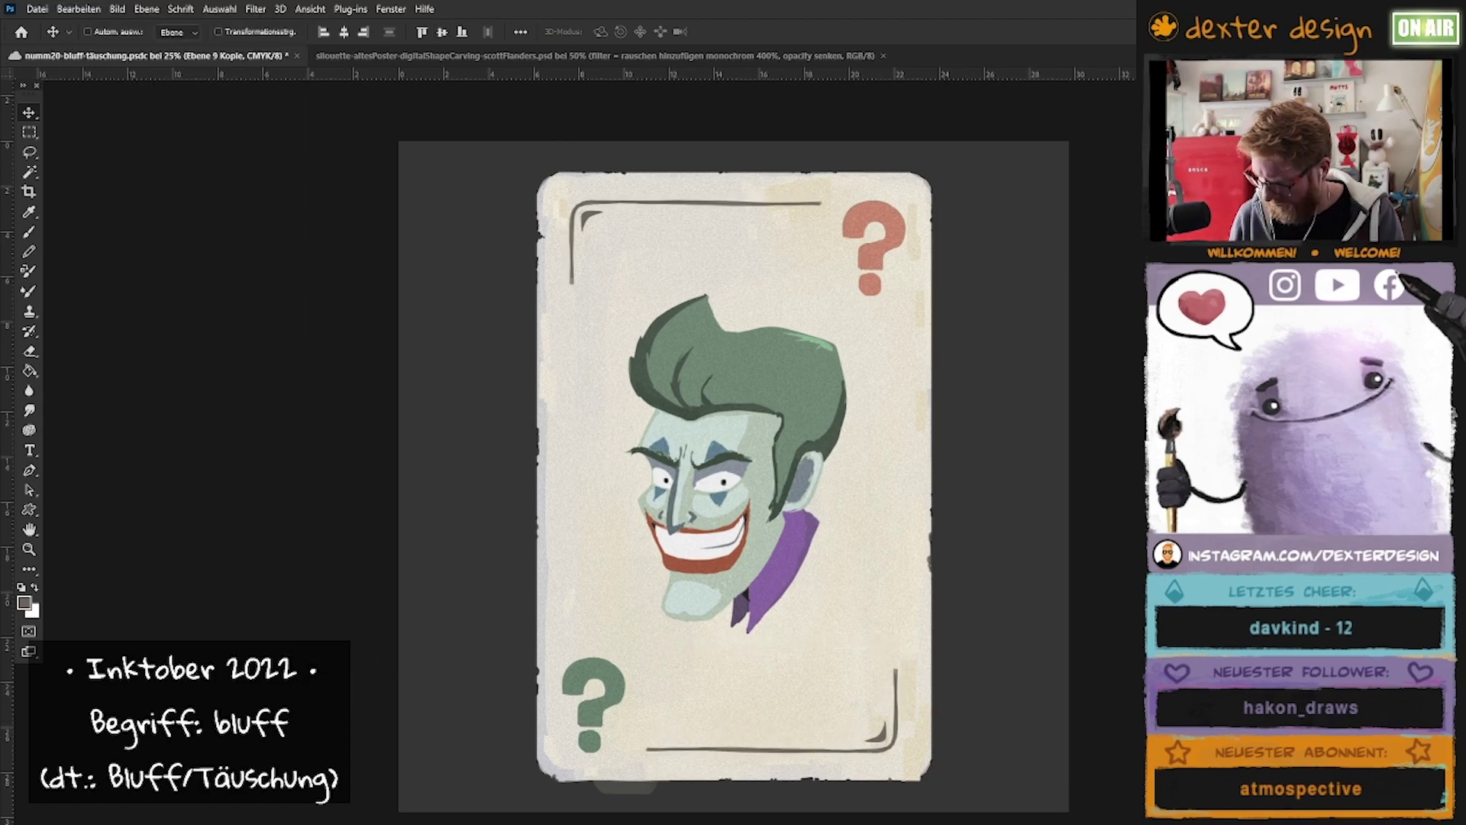
{"action": "key", "text": "ctrl+v"}
{"action": "key", "text": "ctrl+t"}
{"action": "left_click_drag", "start_coordinate": [836, 633], "coordinate": [825, 694]}
{"action": "key", "text": "Return"}
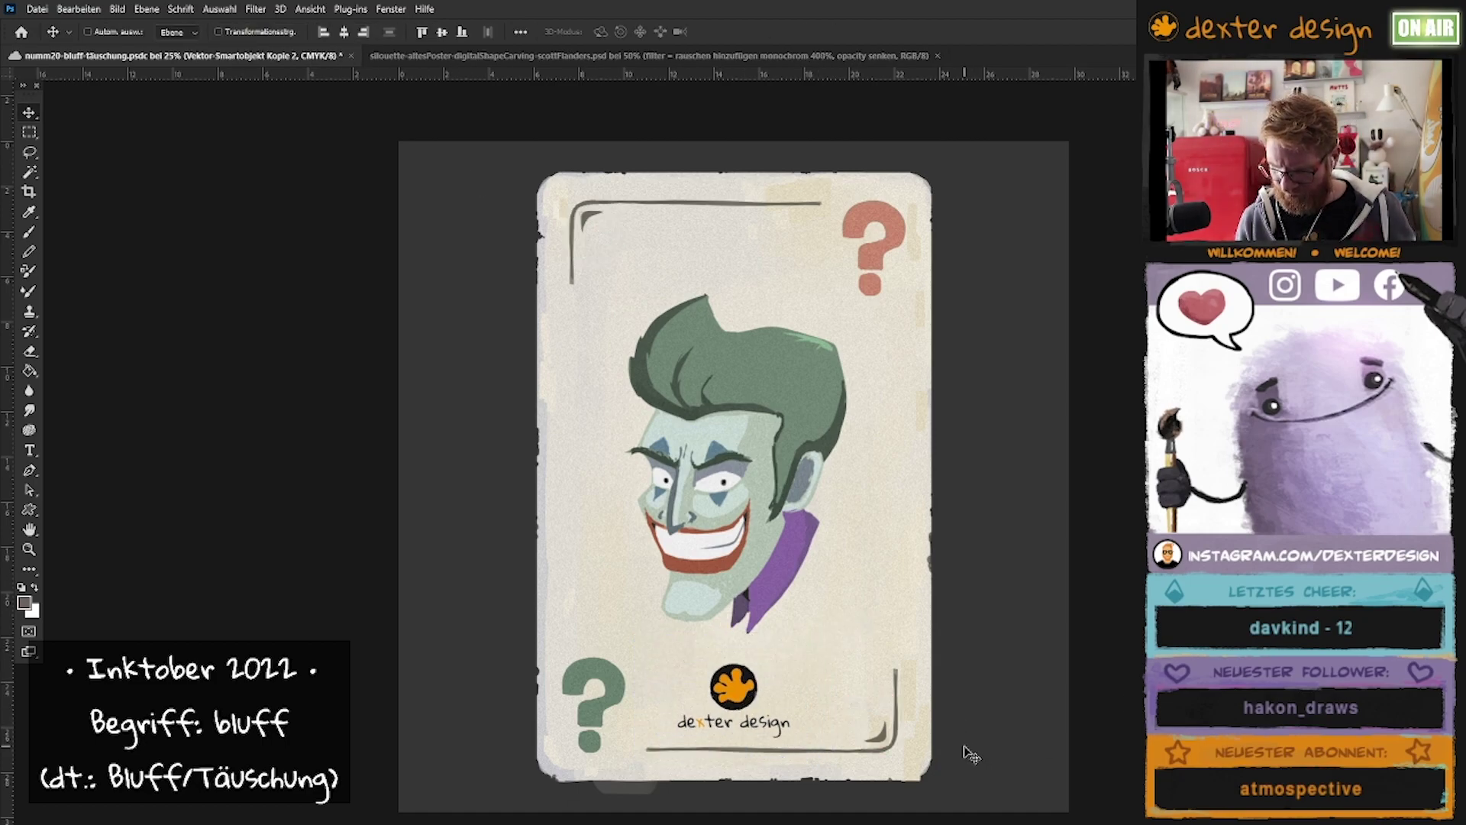
Revisit the Add Noise settings, then use the Magic Wand and Brush to grey the logo.
{"action": "left_click", "coordinate": [255, 8]}
{"action": "key", "text": "Return"}
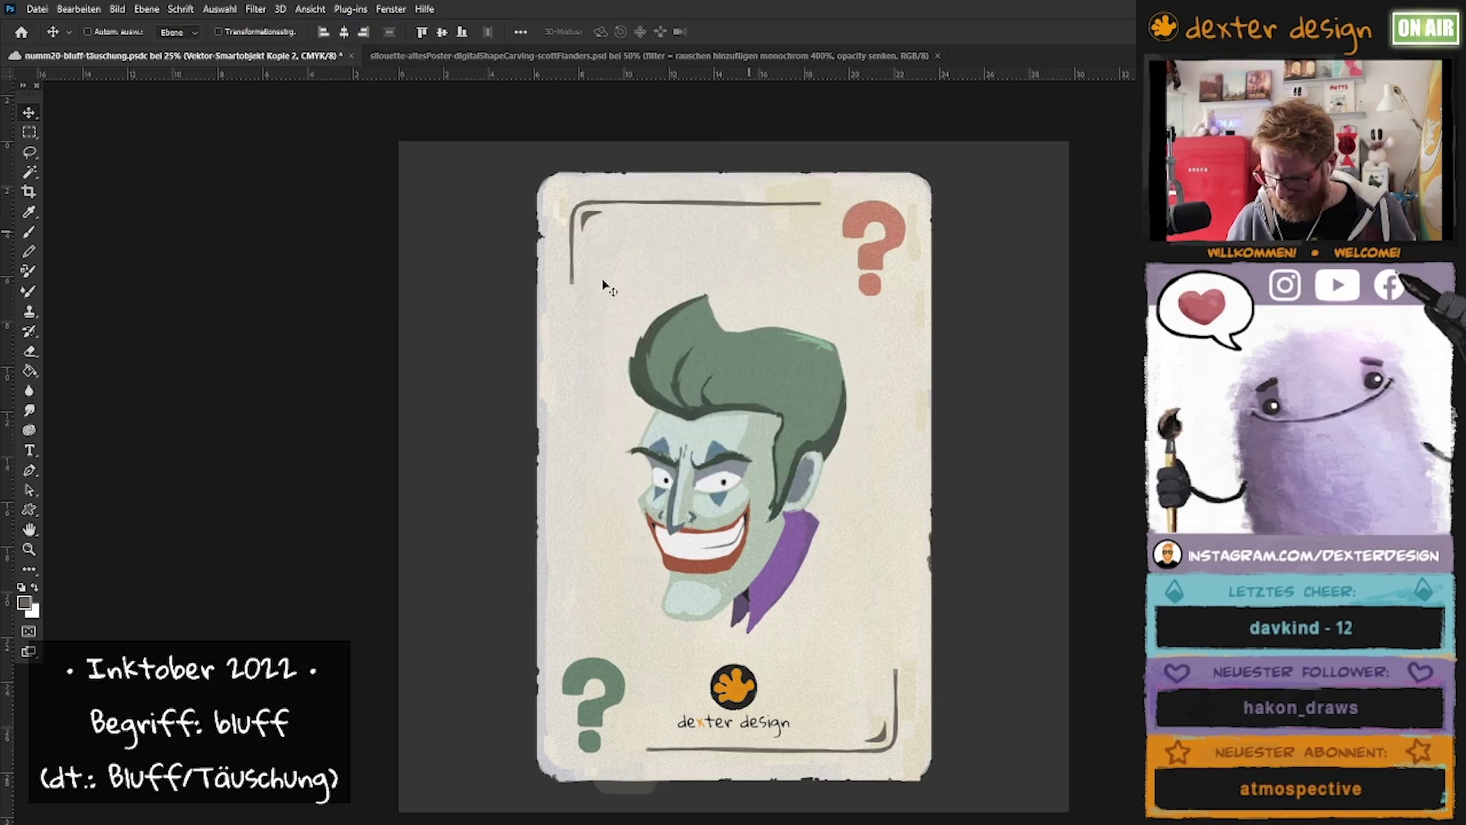
{"action": "scroll", "coordinate": [818, 756], "scroll_direction": "up", "scroll_amount": 1}
{"action": "key", "text": "w"}
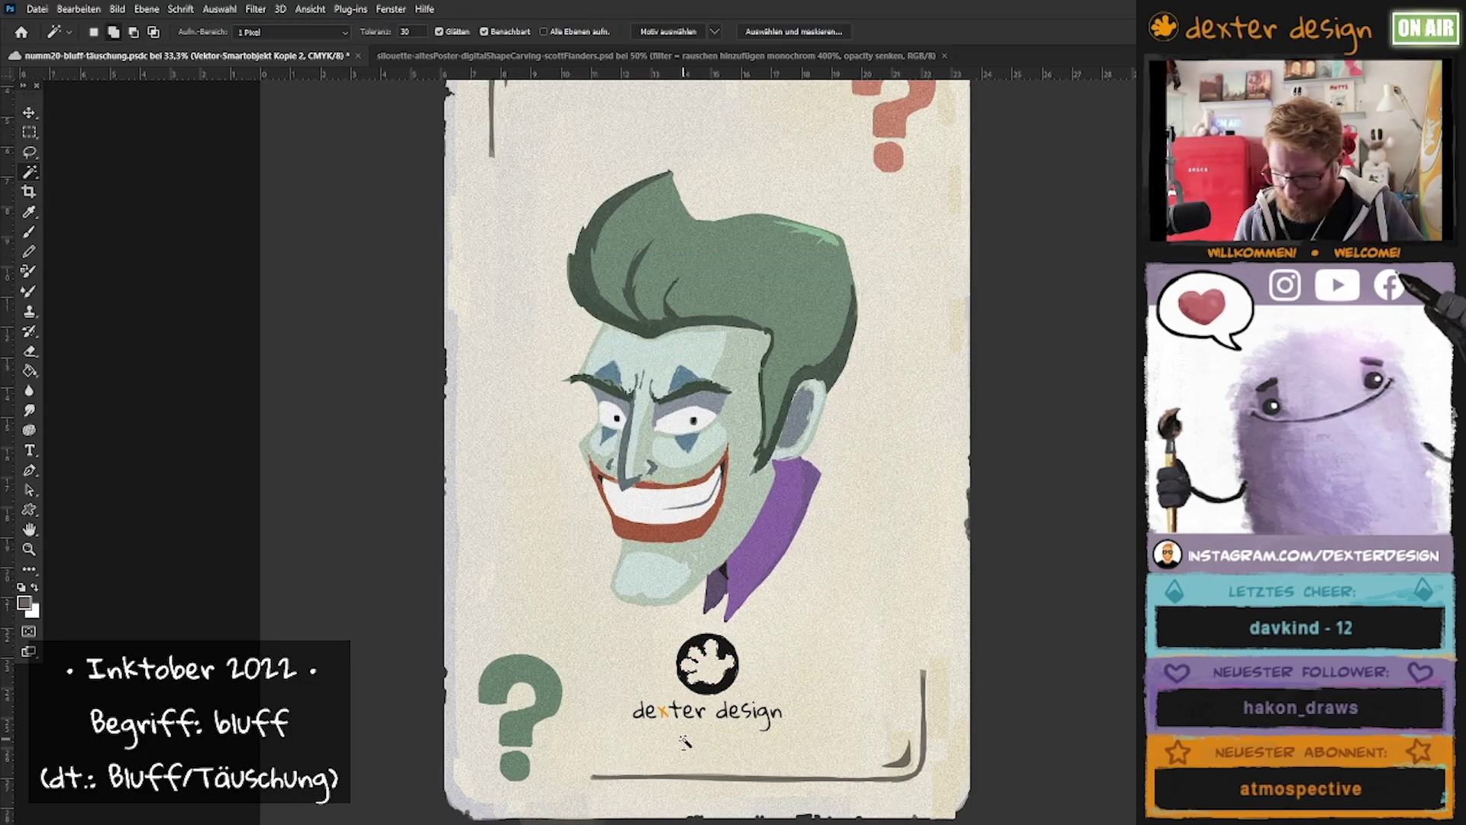
{"action": "key", "text": "b"}
Pan to the card's bottom edge and zoom out to view the nearly finished card.
{"action": "scroll", "coordinate": [680, 630], "scroll_direction": "up", "scroll_amount": 2}
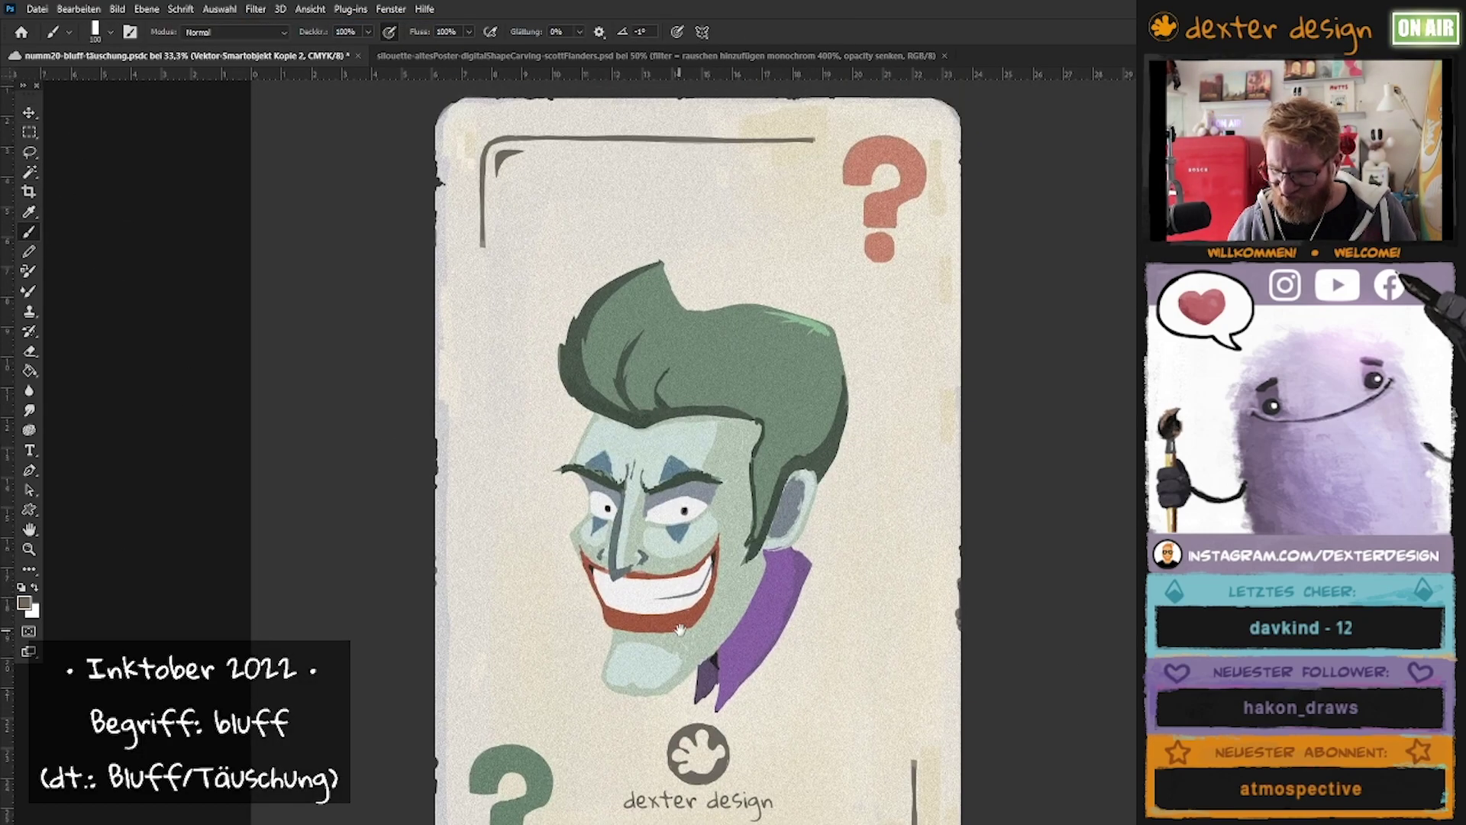
{"action": "left_click_drag", "start_coordinate": [679, 630], "coordinate": [658, 539]}
{"action": "key", "text": "v"}
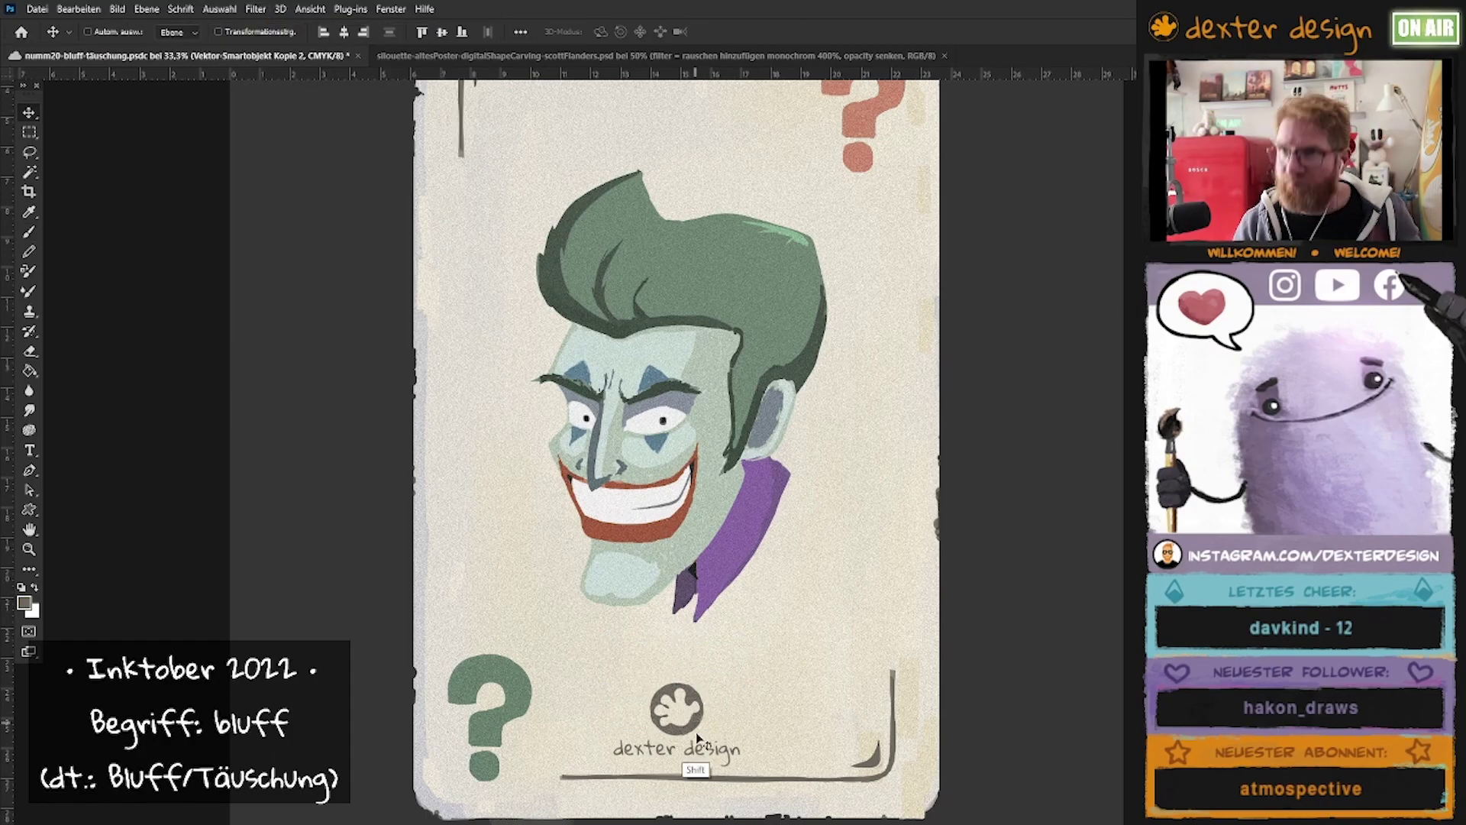
{"action": "key", "text": "z"}
{"action": "scroll", "coordinate": [731, 404], "scroll_direction": "down", "scroll_amount": 2}
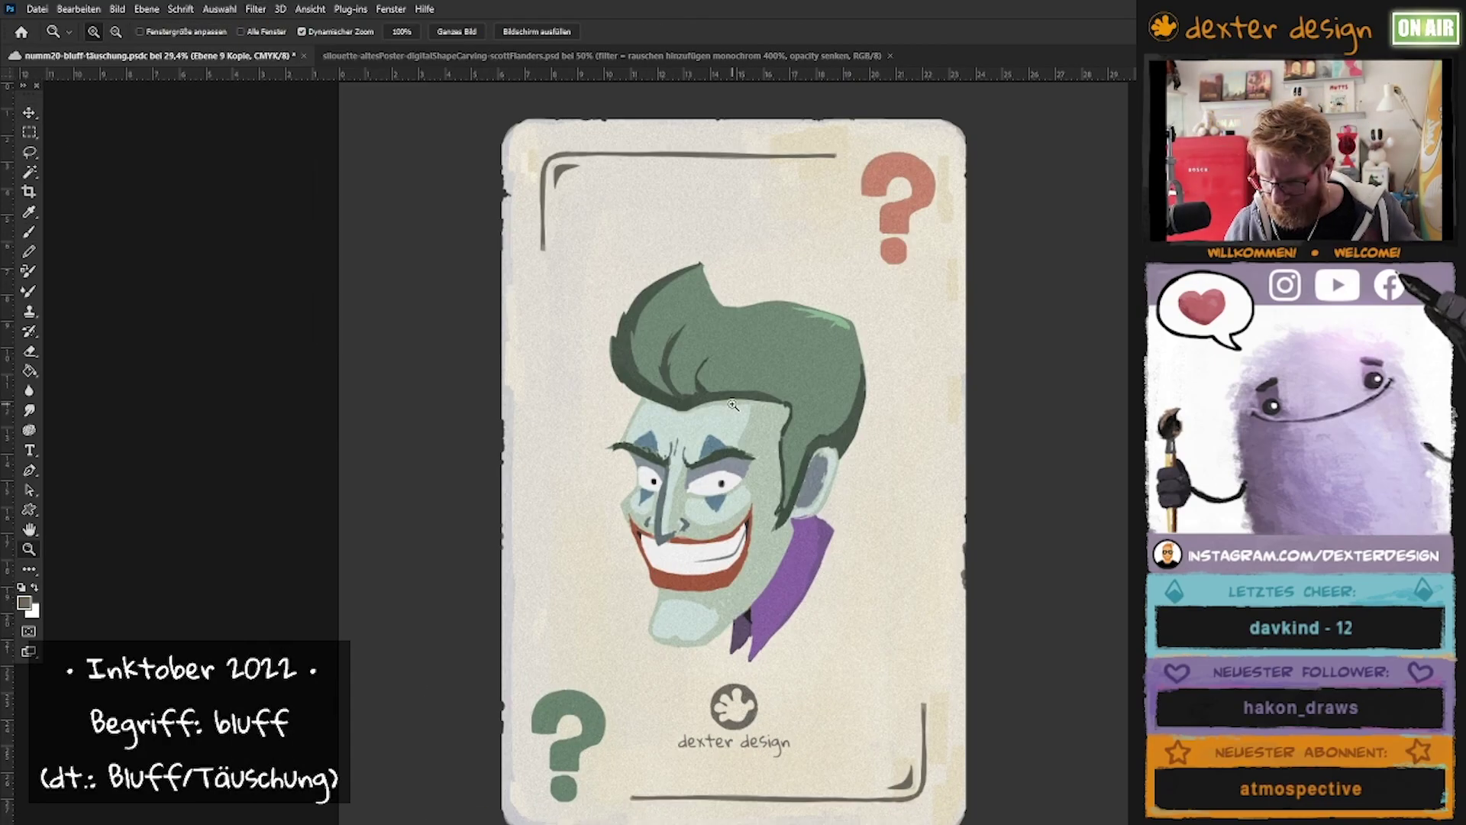
{"action": "scroll", "coordinate": [732, 405], "scroll_direction": "down", "scroll_amount": 2}
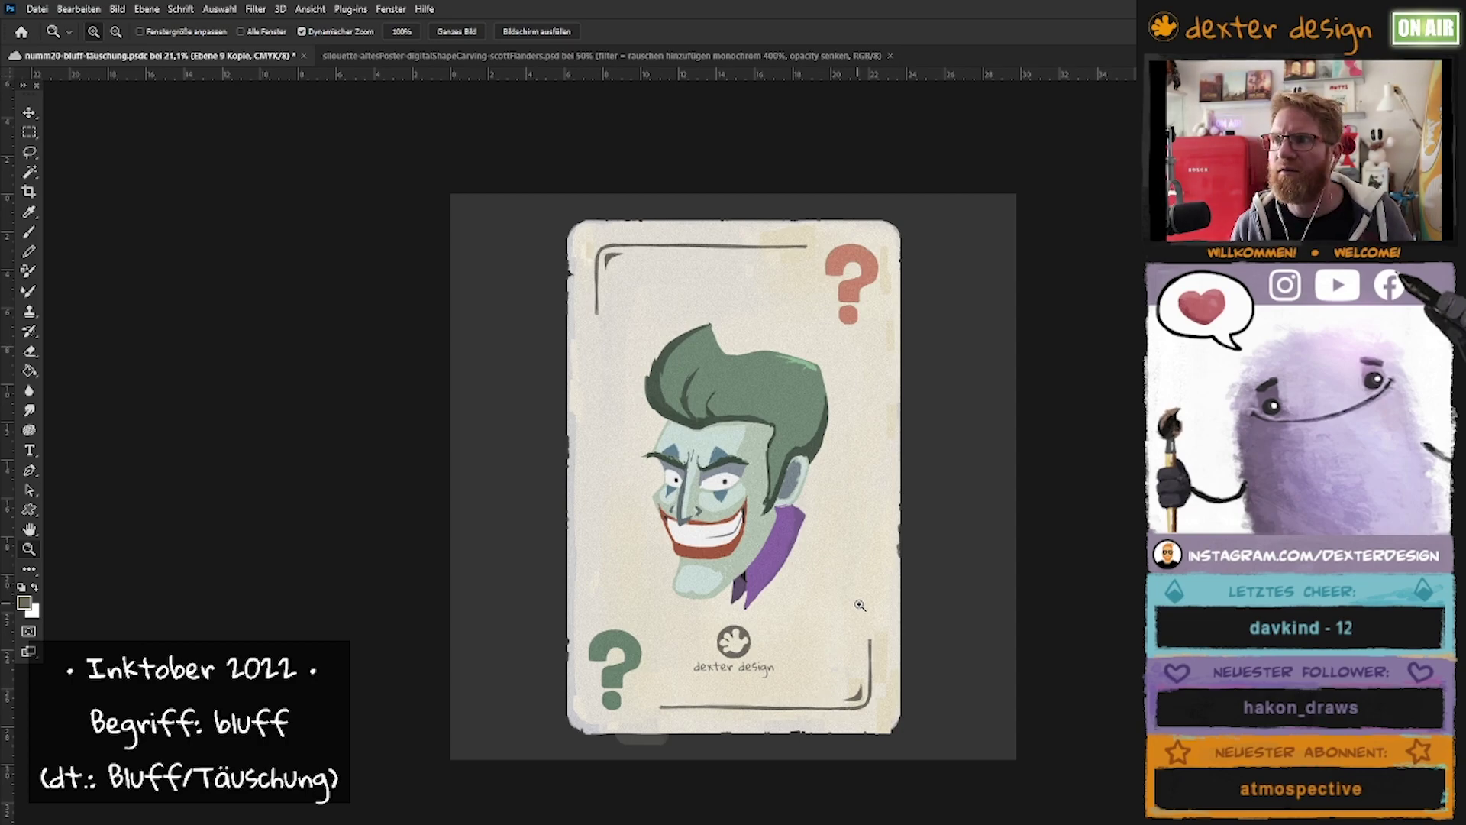
Paint dark strokes around the card, undoing the last one to keep the handwritten notes visible.
{"action": "key", "text": "b"}
{"action": "left_click_drag", "start_coordinate": [909, 222], "coordinate": [993, 298]}
{"action": "left_click_drag", "start_coordinate": [459, 245], "coordinate": [993, 435]}
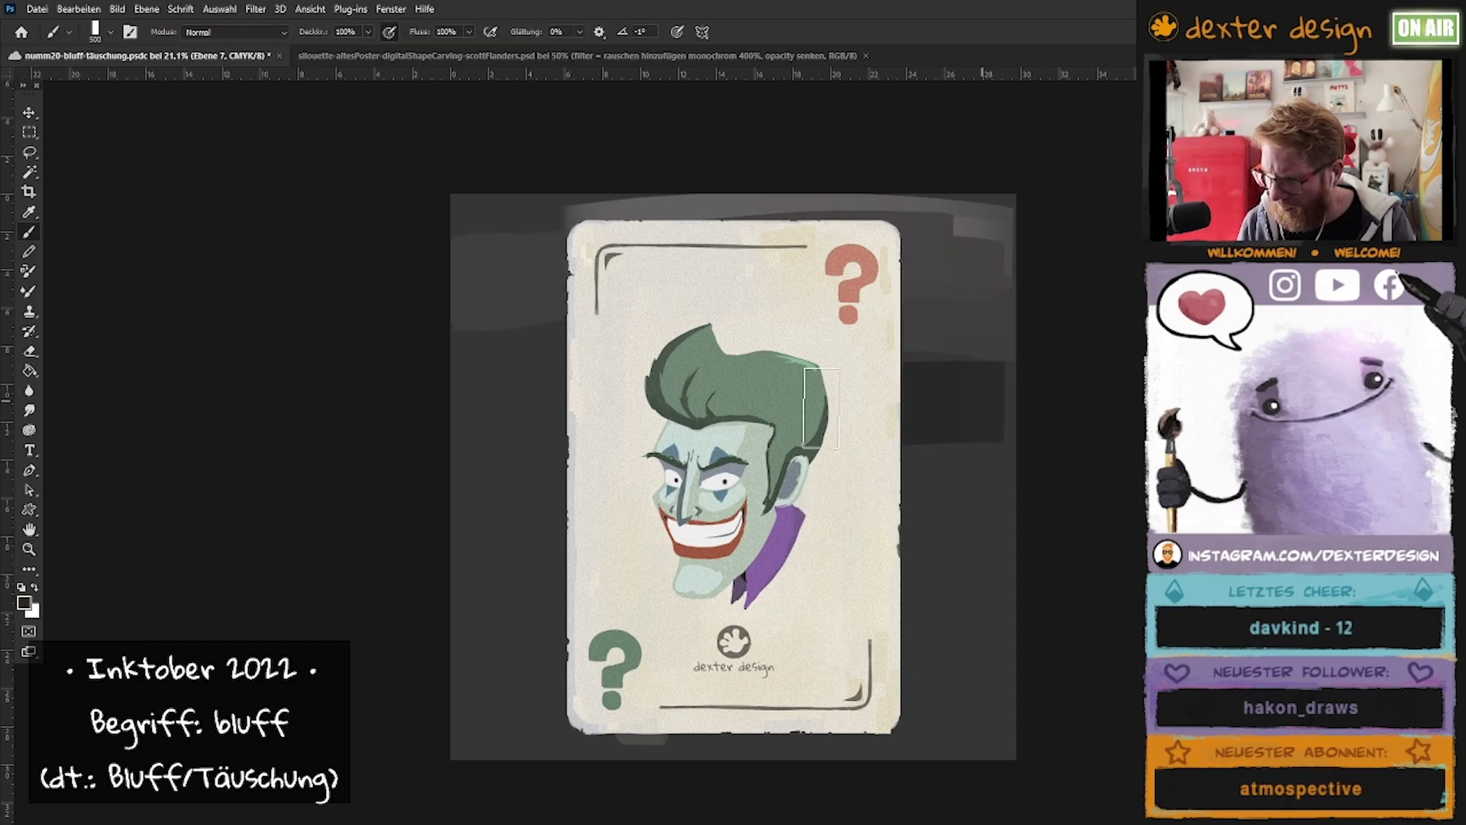
{"action": "left_click_drag", "start_coordinate": [458, 450], "coordinate": [993, 581]}
{"action": "left_click_drag", "start_coordinate": [458, 596], "coordinate": [1015, 687]}
{"action": "mouse_move", "coordinate": [458, 733]}
{"action": "left_mouse_down"}
{"action": "mouse_move", "coordinate": [496, 229]}
{"action": "mouse_move", "coordinate": [1008, 344]}
{"action": "left_mouse_up"}
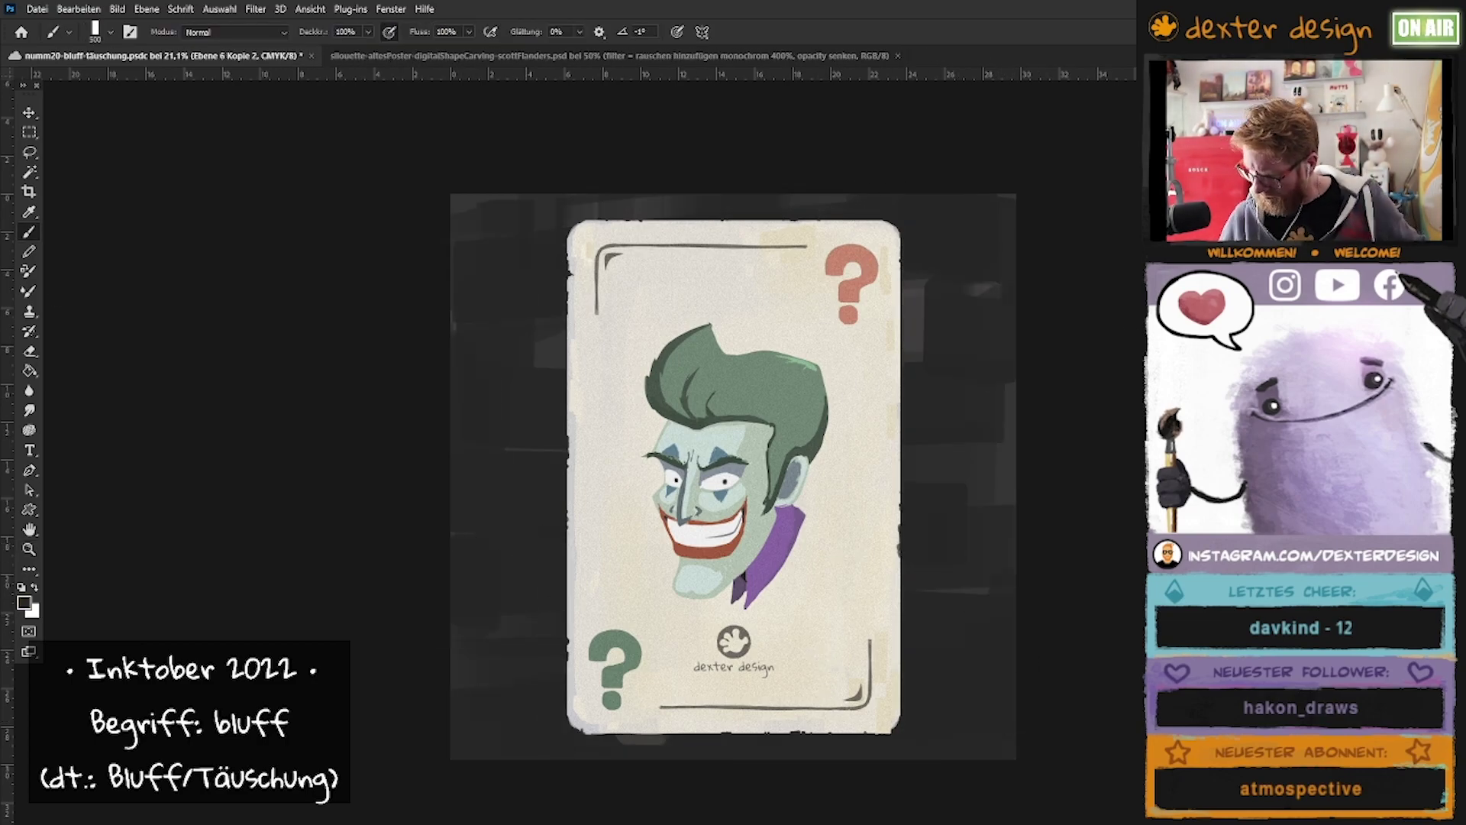
{"action": "key", "text": "ctrl+z"}
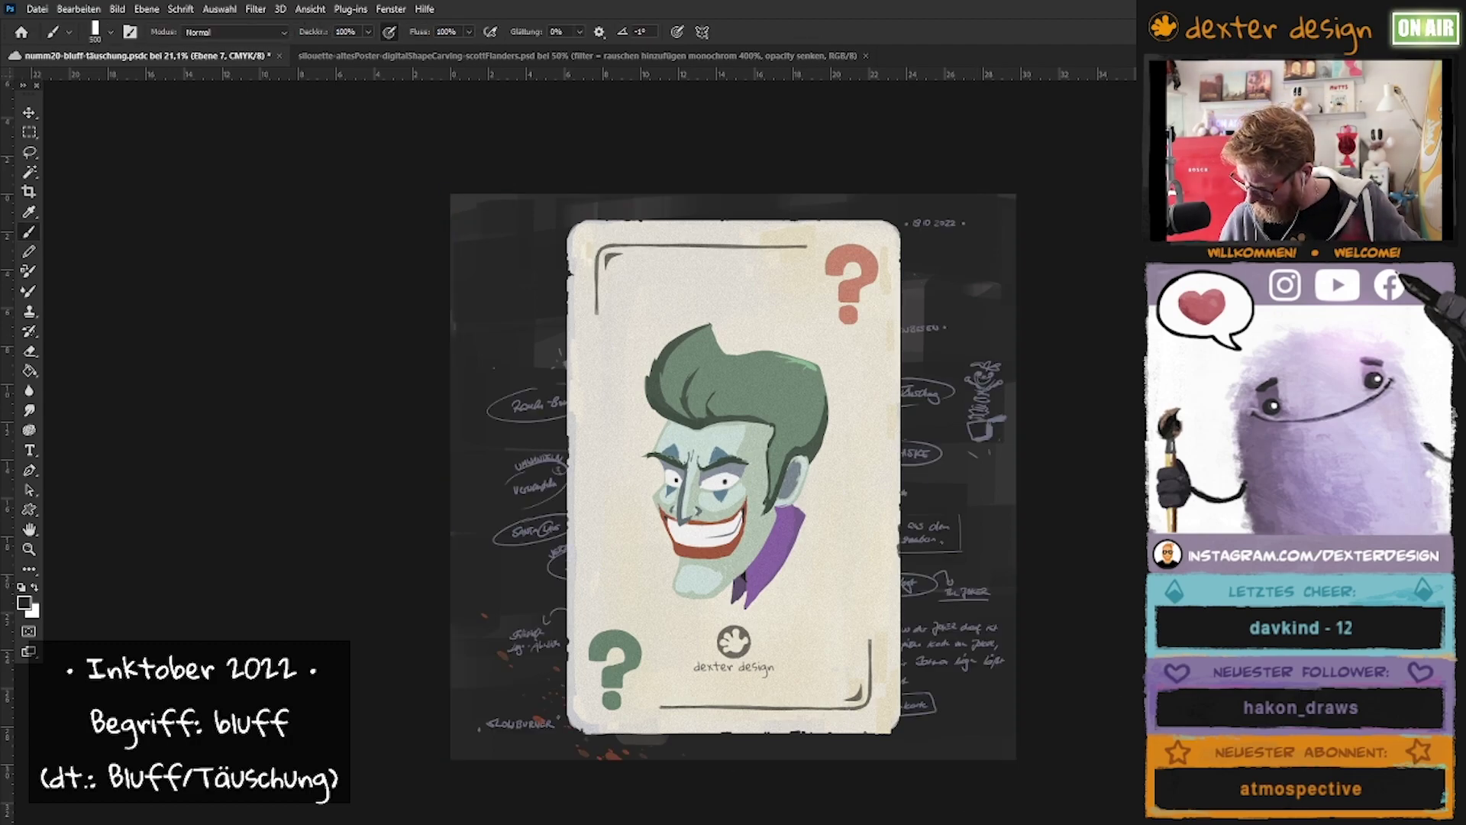
Rotate the whole card group clockwise with Free Transform.
{"action": "key", "text": "ctrl+t"}
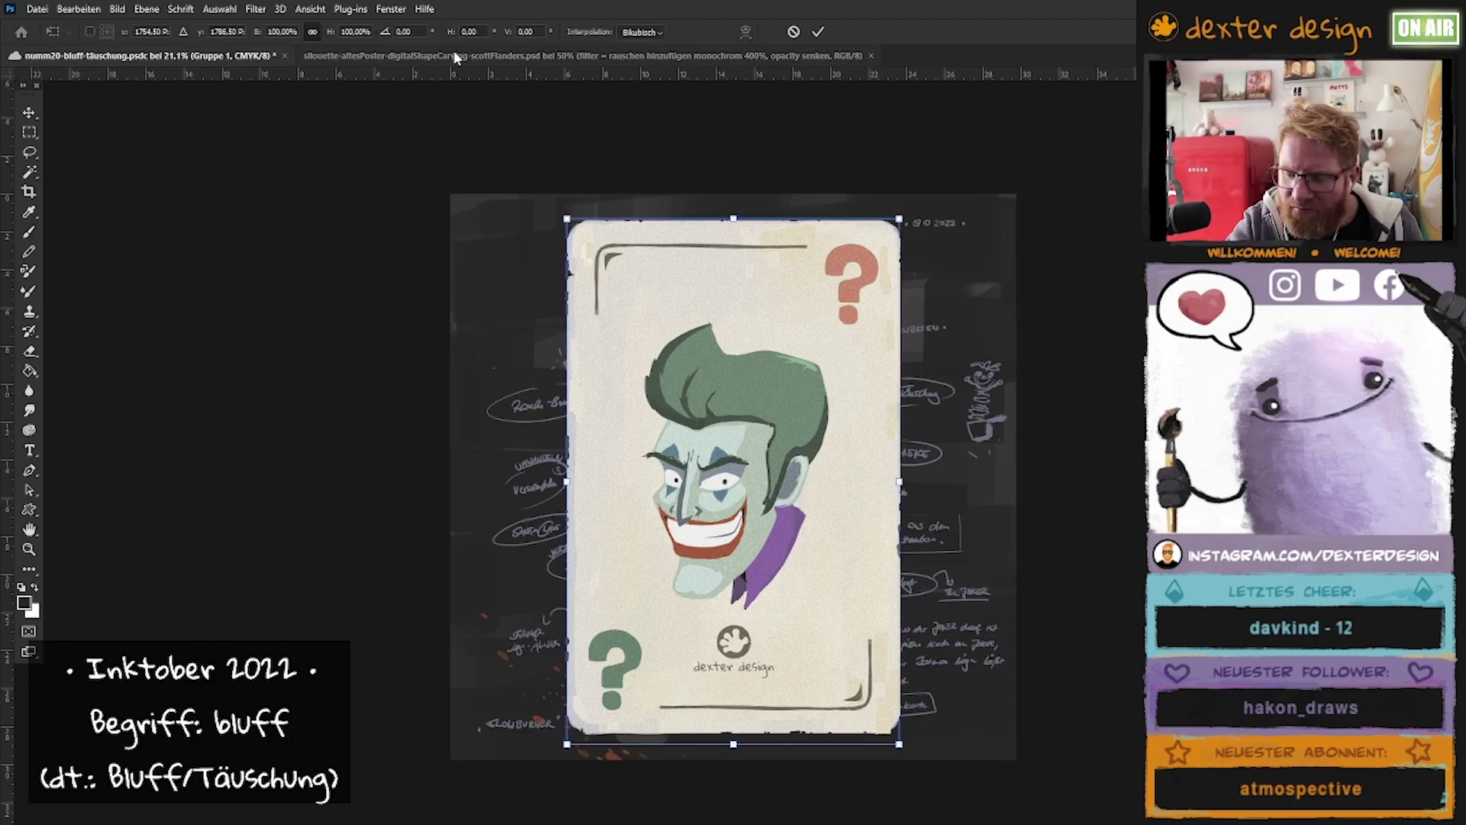
{"action": "left_click_drag", "start_coordinate": [928, 203], "coordinate": [963, 241]}
{"action": "key", "text": "Return"}
Stamp a red blood splatter and shift it toward the card's lower right.
{"action": "key", "text": "b"}
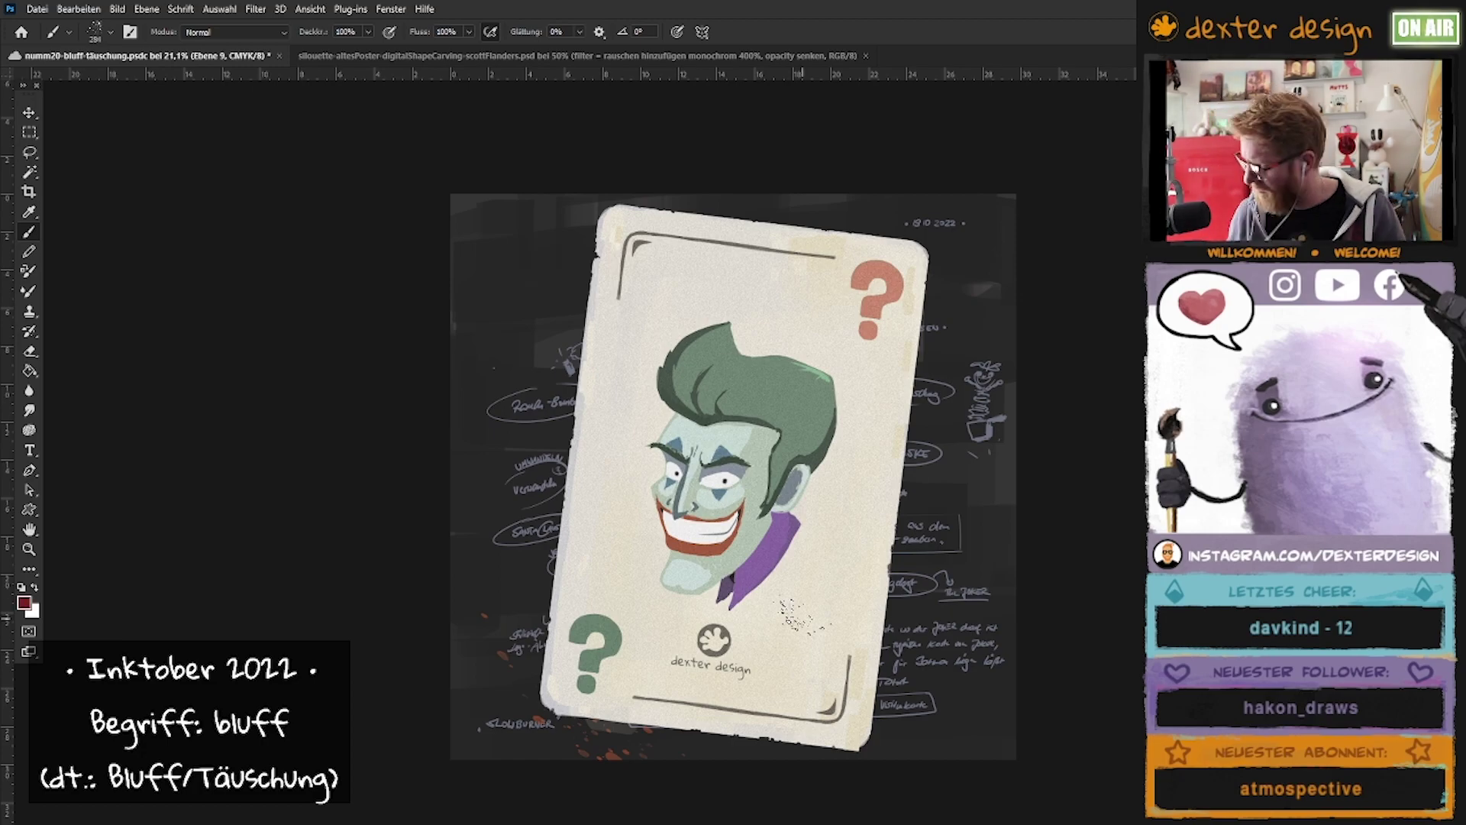
{"action": "left_click", "coordinate": [916, 649]}
{"action": "key", "text": "v"}
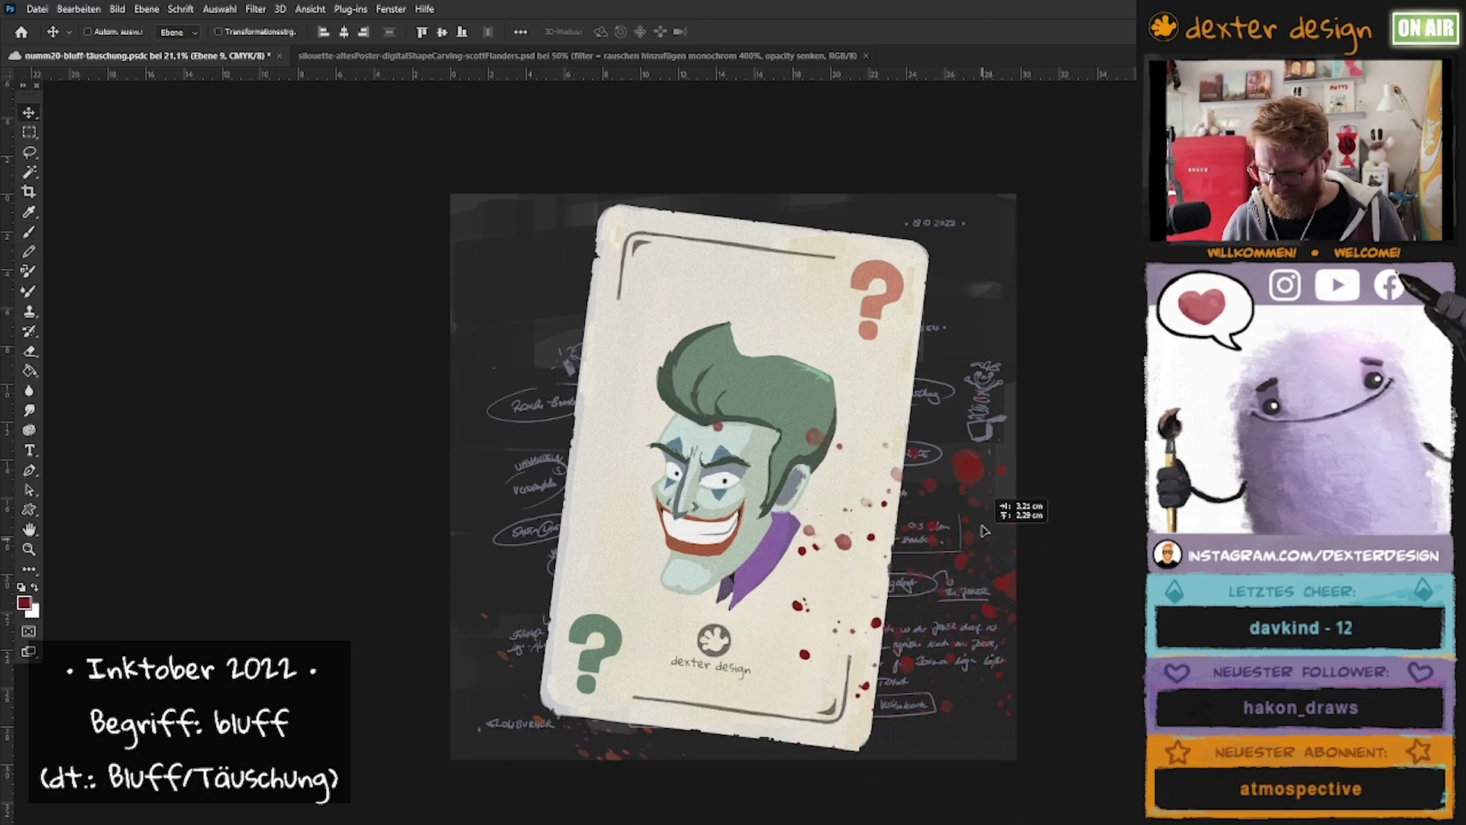
{"action": "mouse_move", "coordinate": [924, 588]}
{"action": "left_mouse_down"}
{"action": "mouse_move", "coordinate": [999, 605]}
{"action": "mouse_move", "coordinate": [984, 637]}
{"action": "left_mouse_up"}
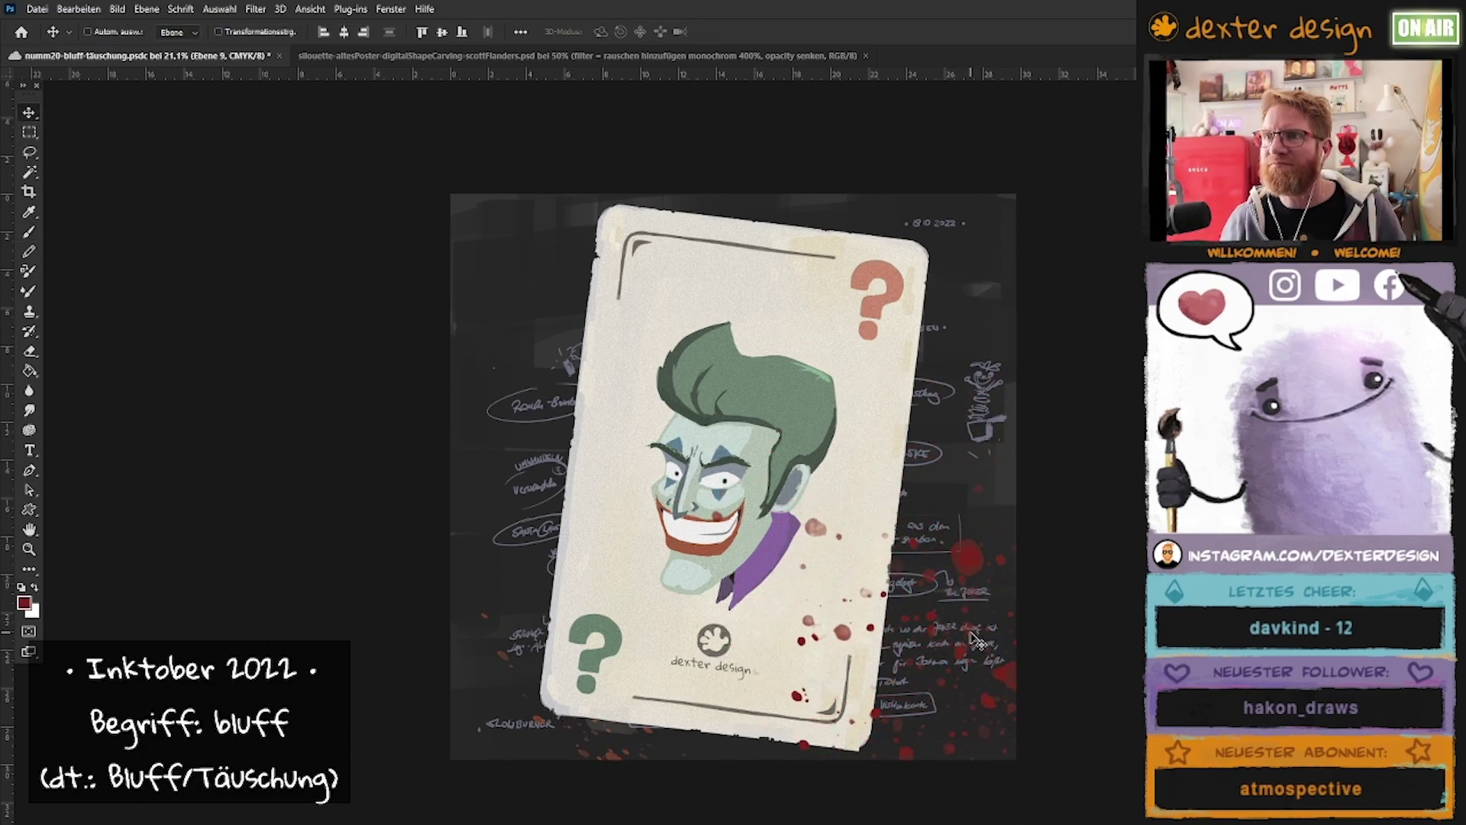
Enlarge the notes background layer and reposition it behind the card.
{"action": "key", "text": "ctrl+t"}
{"action": "left_click_drag", "start_coordinate": [474, 213], "coordinate": [443, 200]}
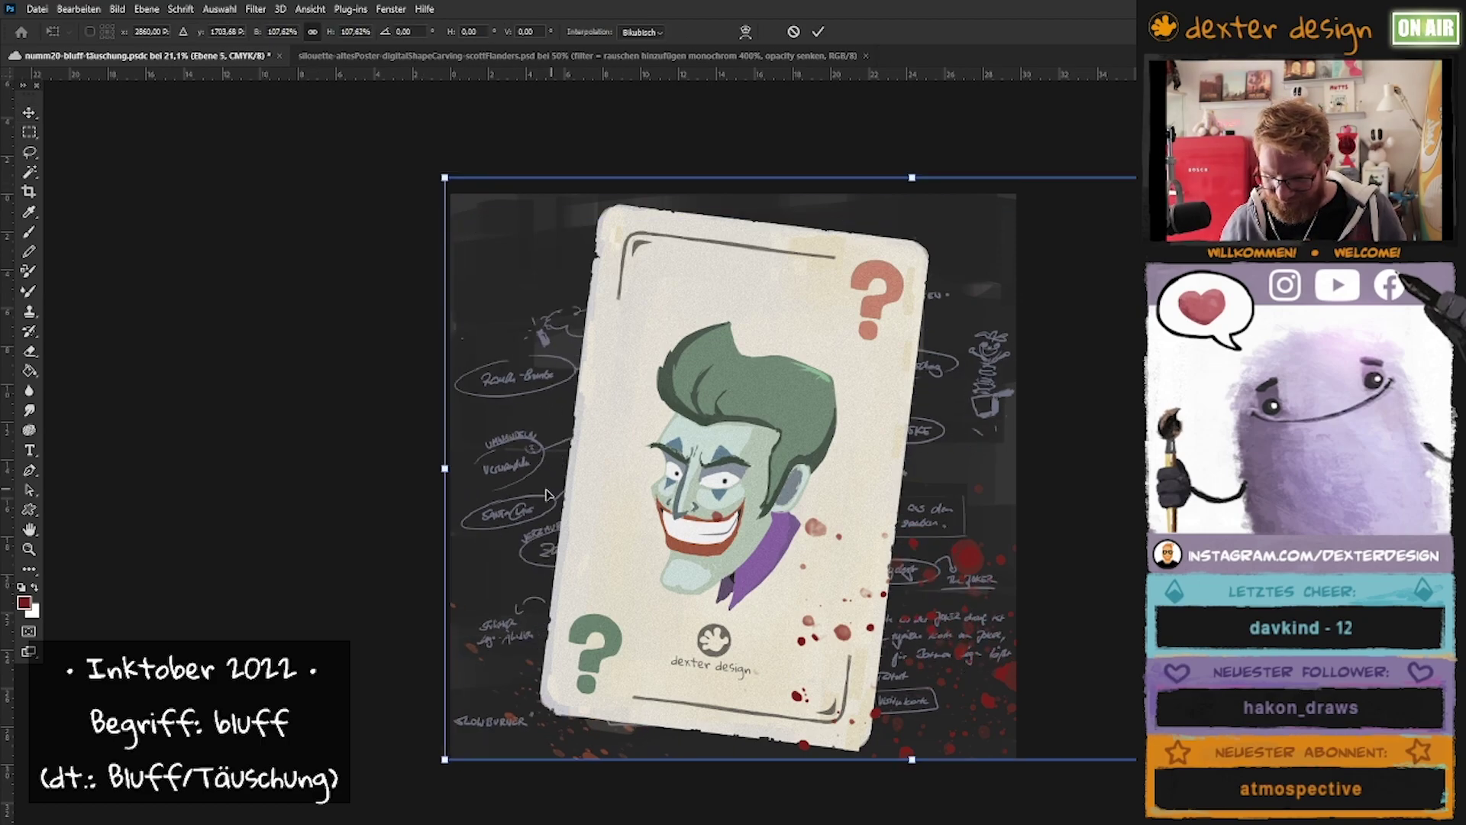
{"action": "mouse_move", "coordinate": [535, 504]}
{"action": "left_mouse_down"}
{"action": "mouse_move", "coordinate": [535, 527]}
{"action": "mouse_move", "coordinate": [1015, 654]}
{"action": "left_mouse_up"}
Commit the background resize and prepare a small brush with default black and white on the card group.
{"action": "key", "text": "Return"}
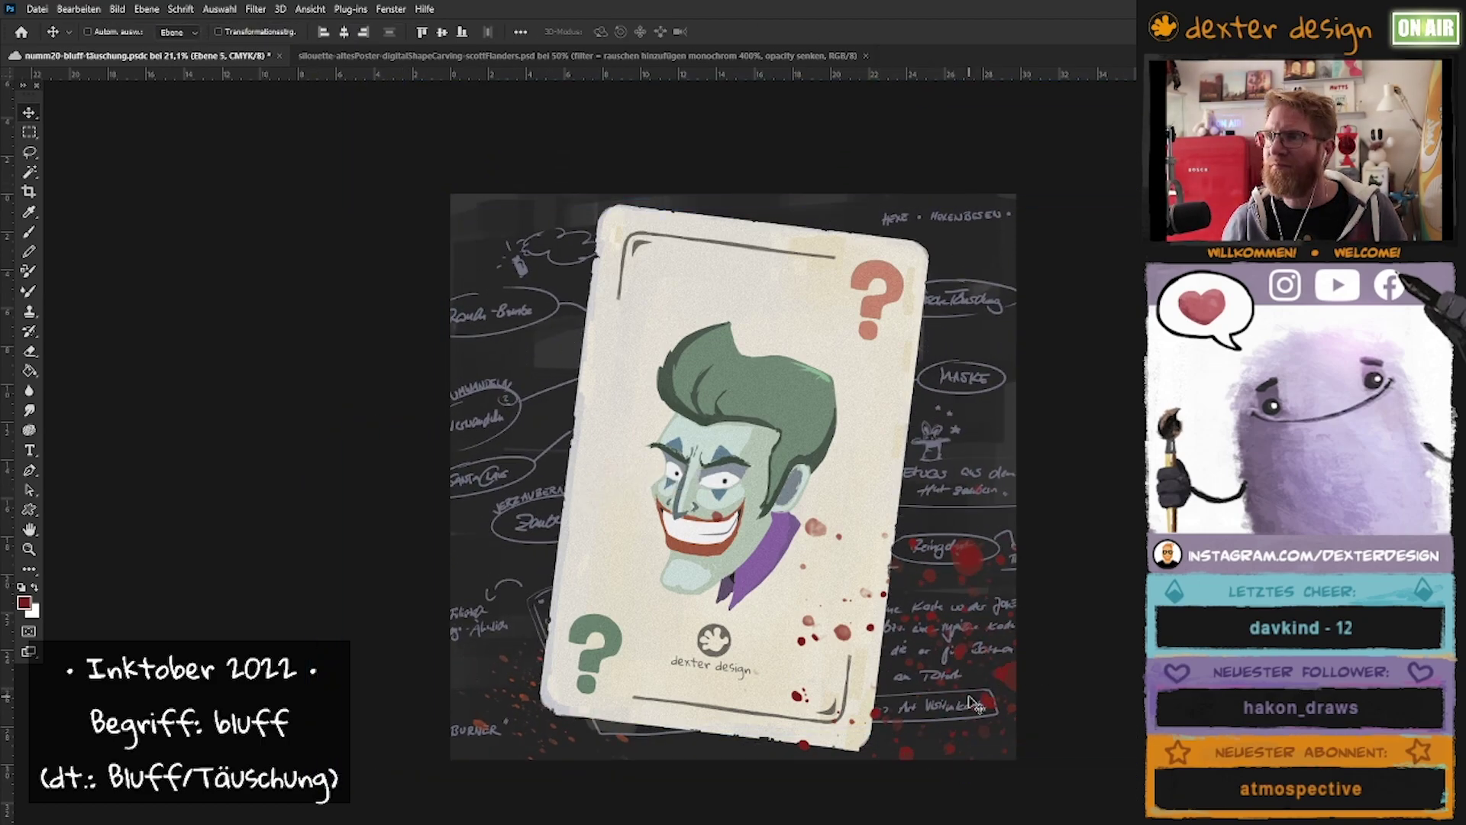
{"action": "key", "text": "b"}
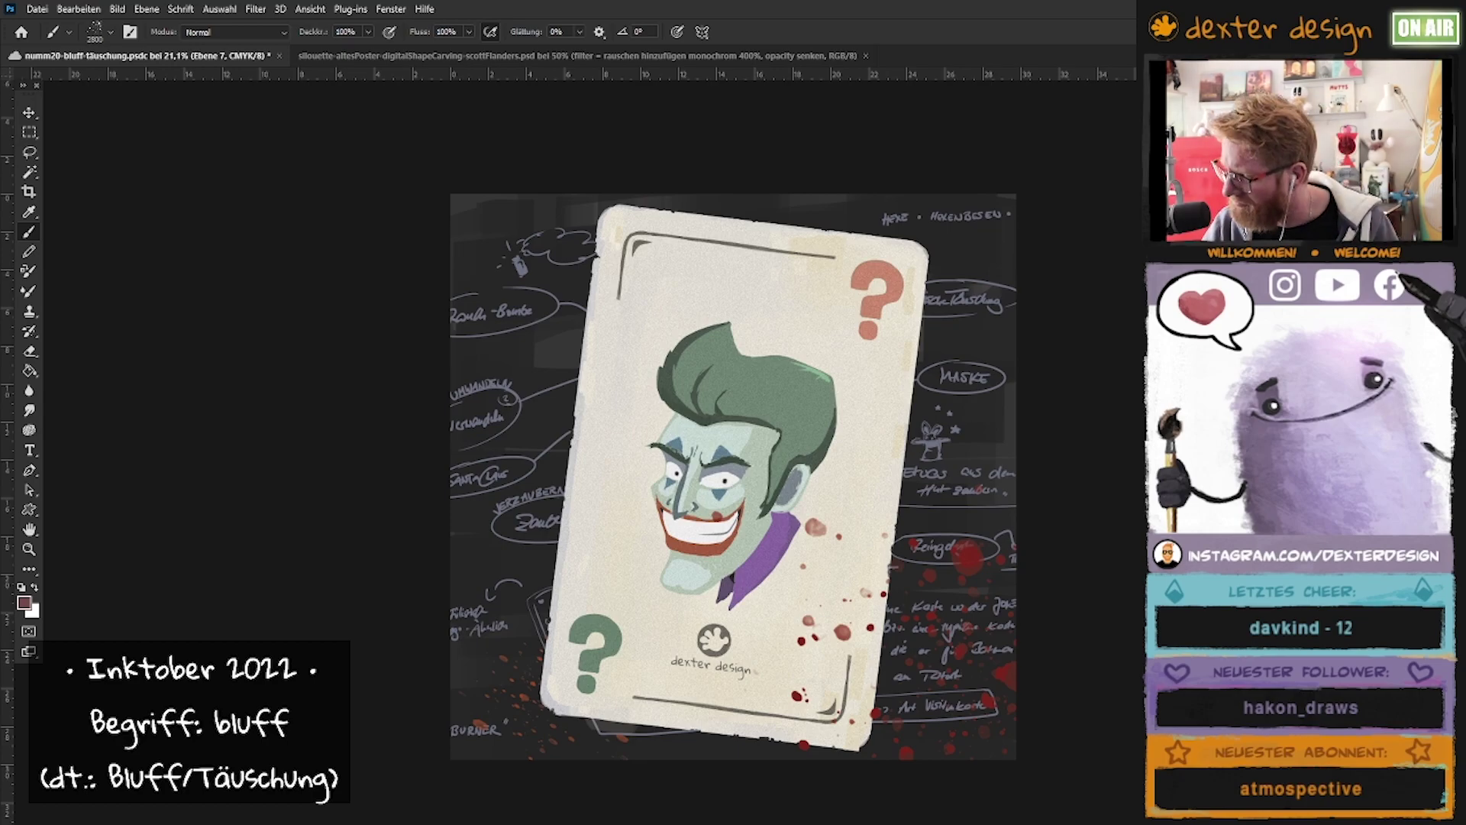
{"action": "key", "text": "bracketleft"}
{"action": "key", "text": "bracketleft"}
{"action": "key", "text": "bracketleft"}
{"action": "key", "text": "d"}
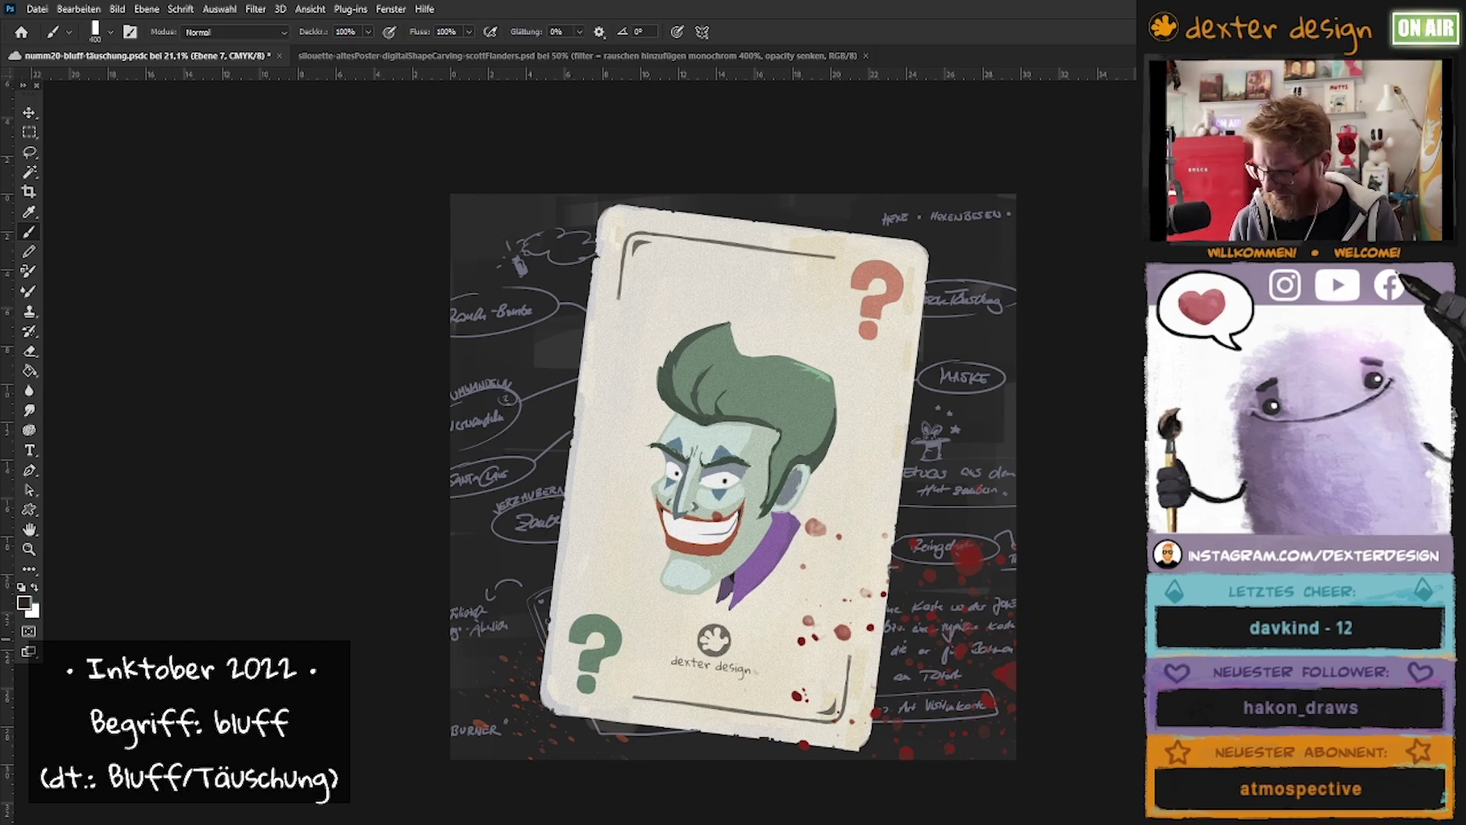
{"action": "key", "text": "alt+bracketright"}
Add a Brightness/Contrast layer lowering the card's brightness, with lighter vertical bands painted back on its mask.
{"action": "key", "text": "ctrl+alt+shift+b"}
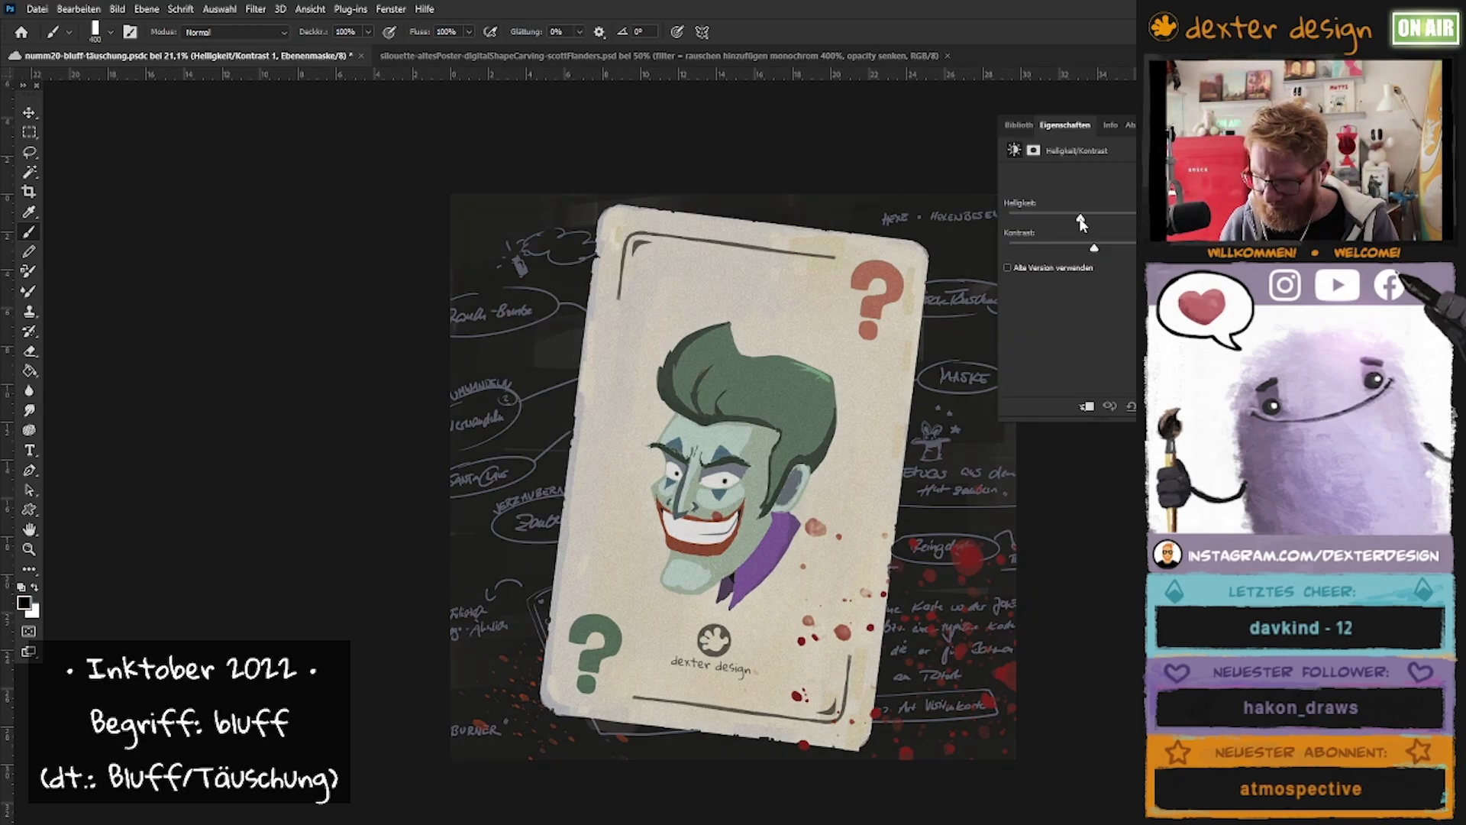
{"action": "left_click_drag", "start_coordinate": [817, 245], "coordinate": [824, 611]}
{"action": "left_click_drag", "start_coordinate": [871, 489], "coordinate": [801, 710]}
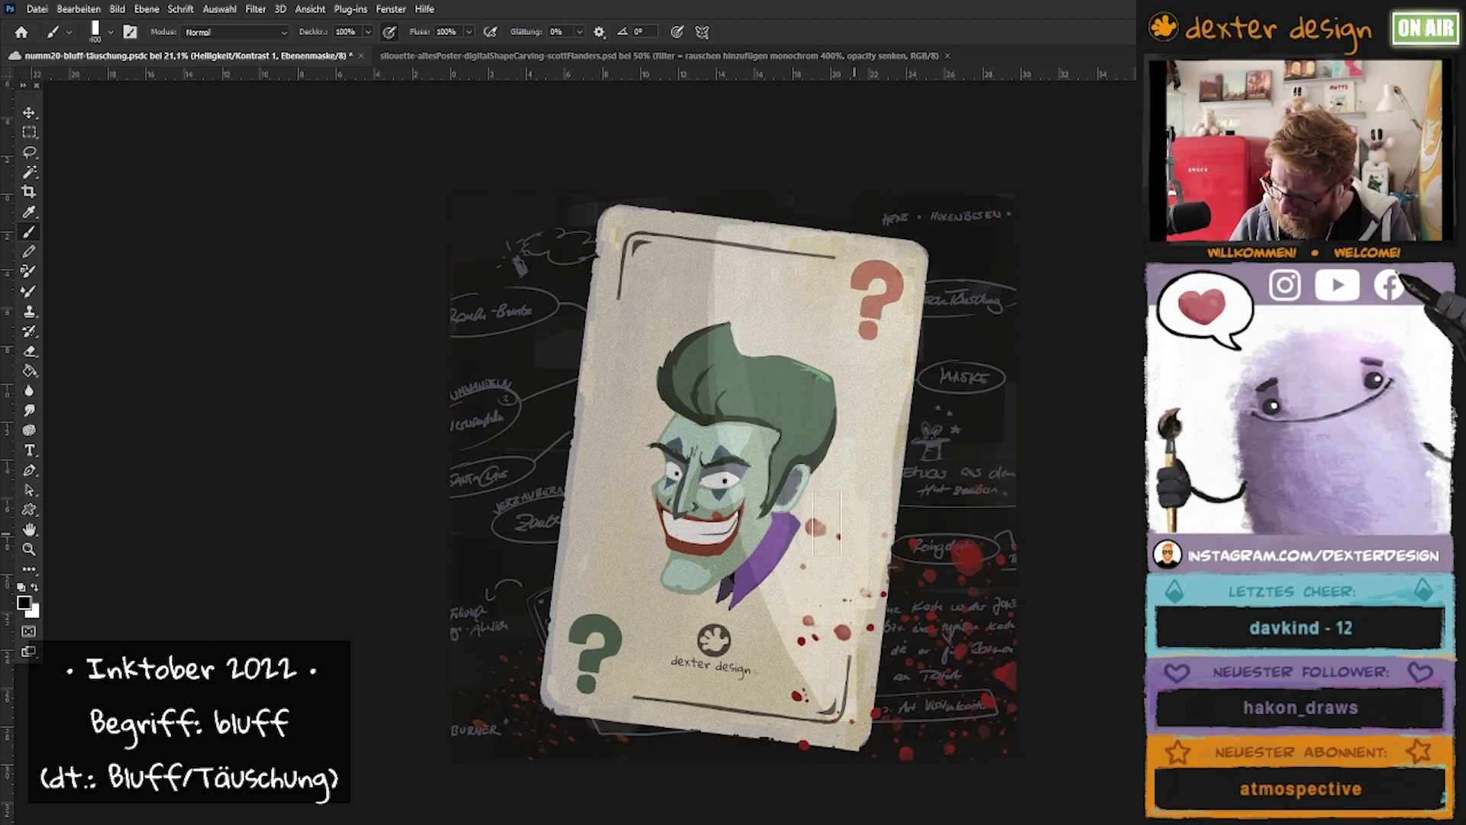
{"action": "left_click_drag", "start_coordinate": [764, 497], "coordinate": [840, 229]}
{"action": "mouse_move", "coordinate": [893, 420]}
{"action": "left_mouse_down"}
{"action": "mouse_move", "coordinate": [746, 230]}
{"action": "mouse_move", "coordinate": [889, 222]}
{"action": "left_mouse_up"}
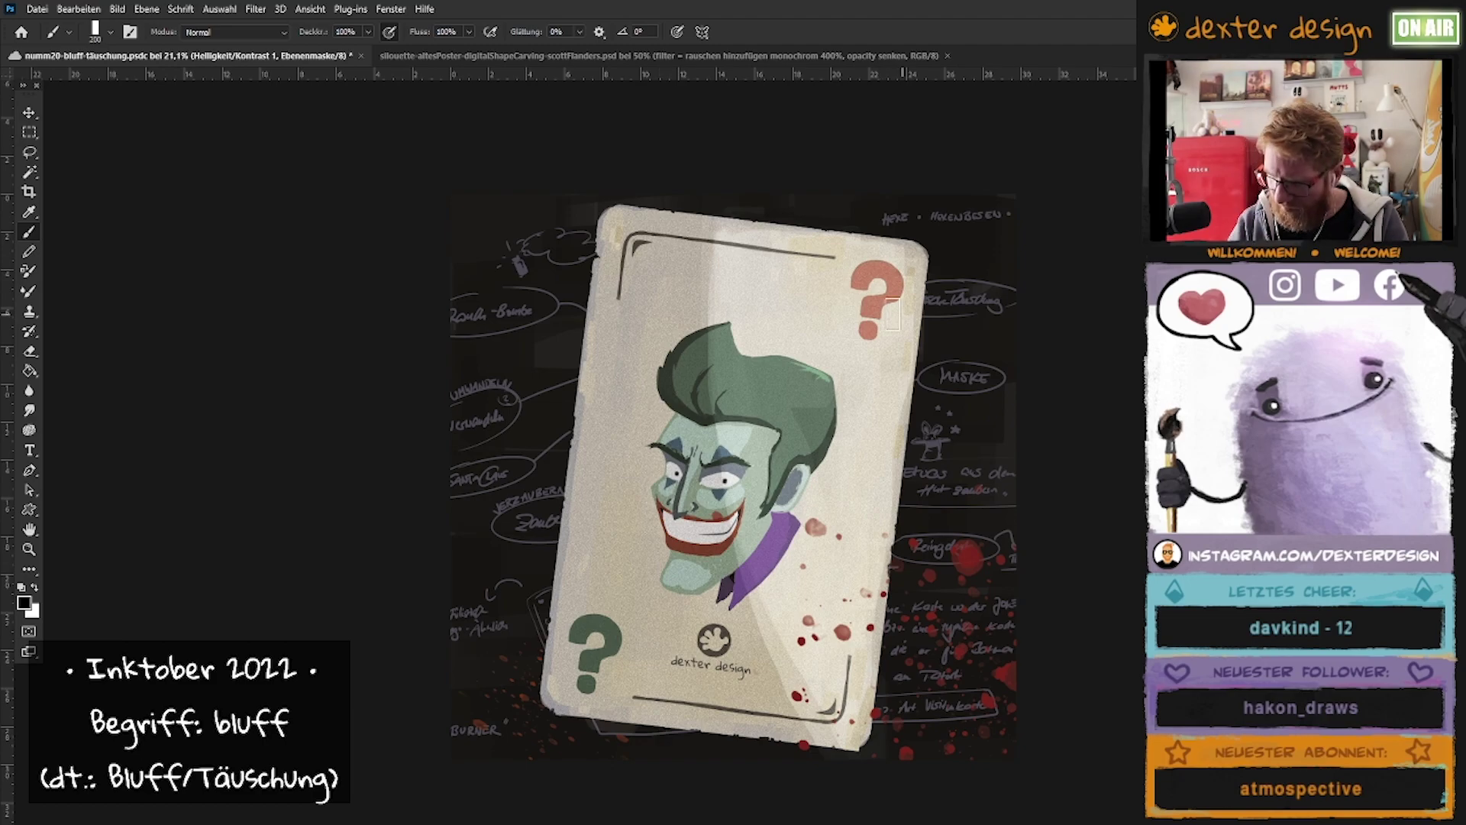
{"action": "key", "text": "v"}
On a new layer, paint a soft red glow over the upper-left background and card top.
{"action": "scroll", "coordinate": [425, 524], "scroll_direction": "up", "scroll_amount": 1}
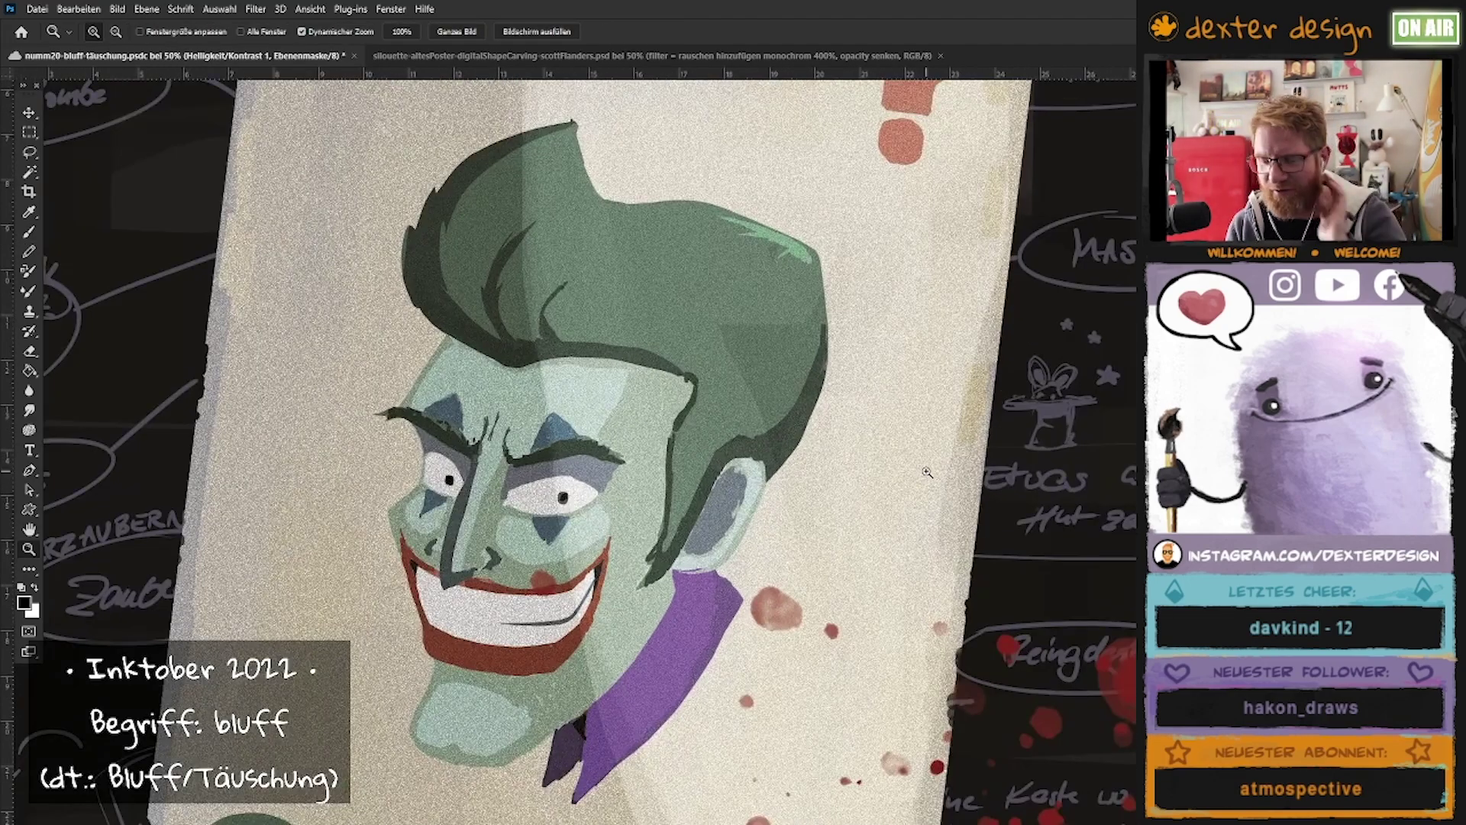
{"action": "key", "text": "alt+bracketleft"}
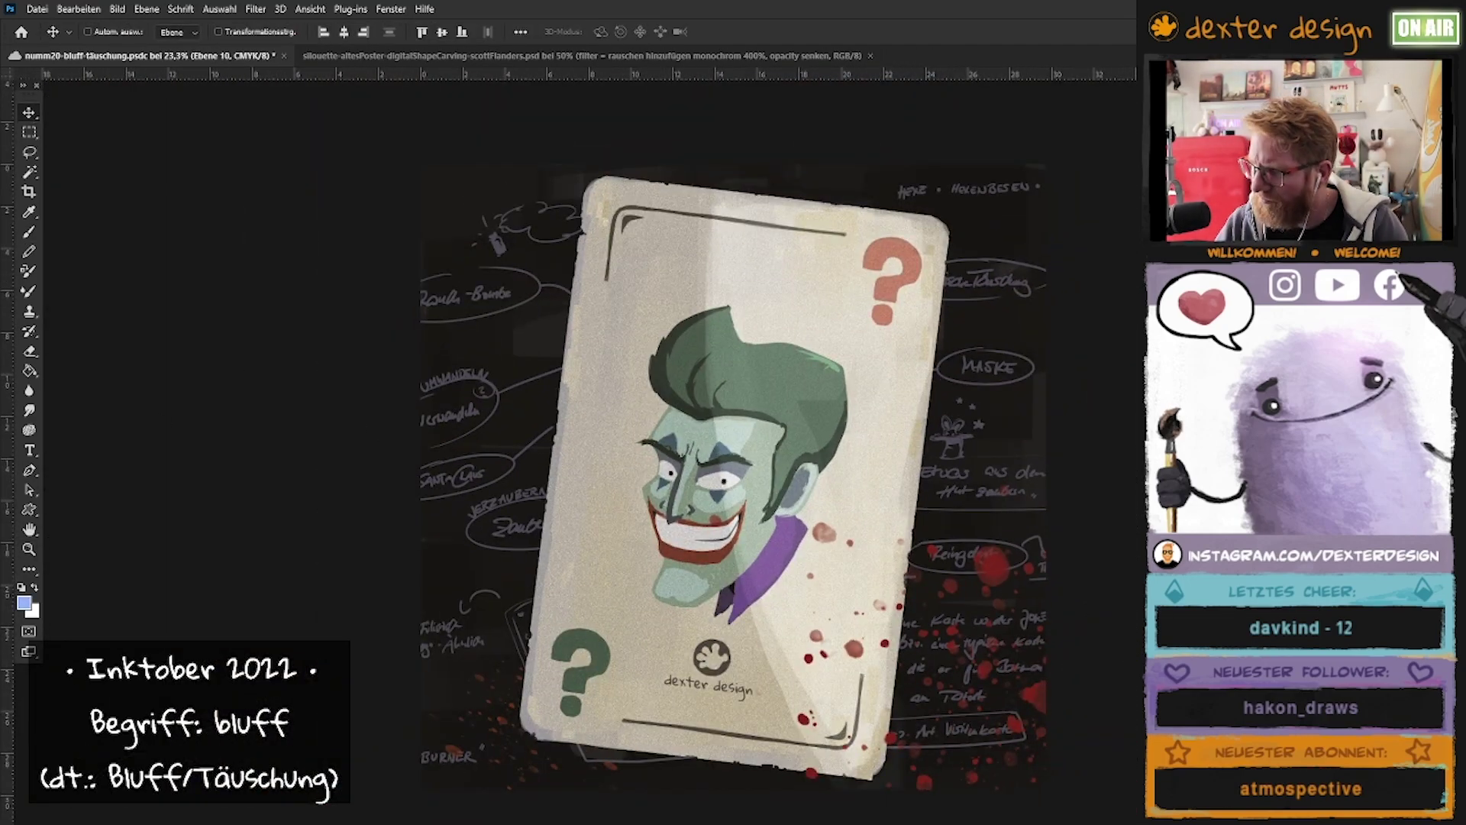
{"action": "key", "text": "b"}
{"action": "left_click_drag", "start_coordinate": [458, 329], "coordinate": [649, 230]}
{"action": "left_click_drag", "start_coordinate": [493, 439], "coordinate": [734, 165]}
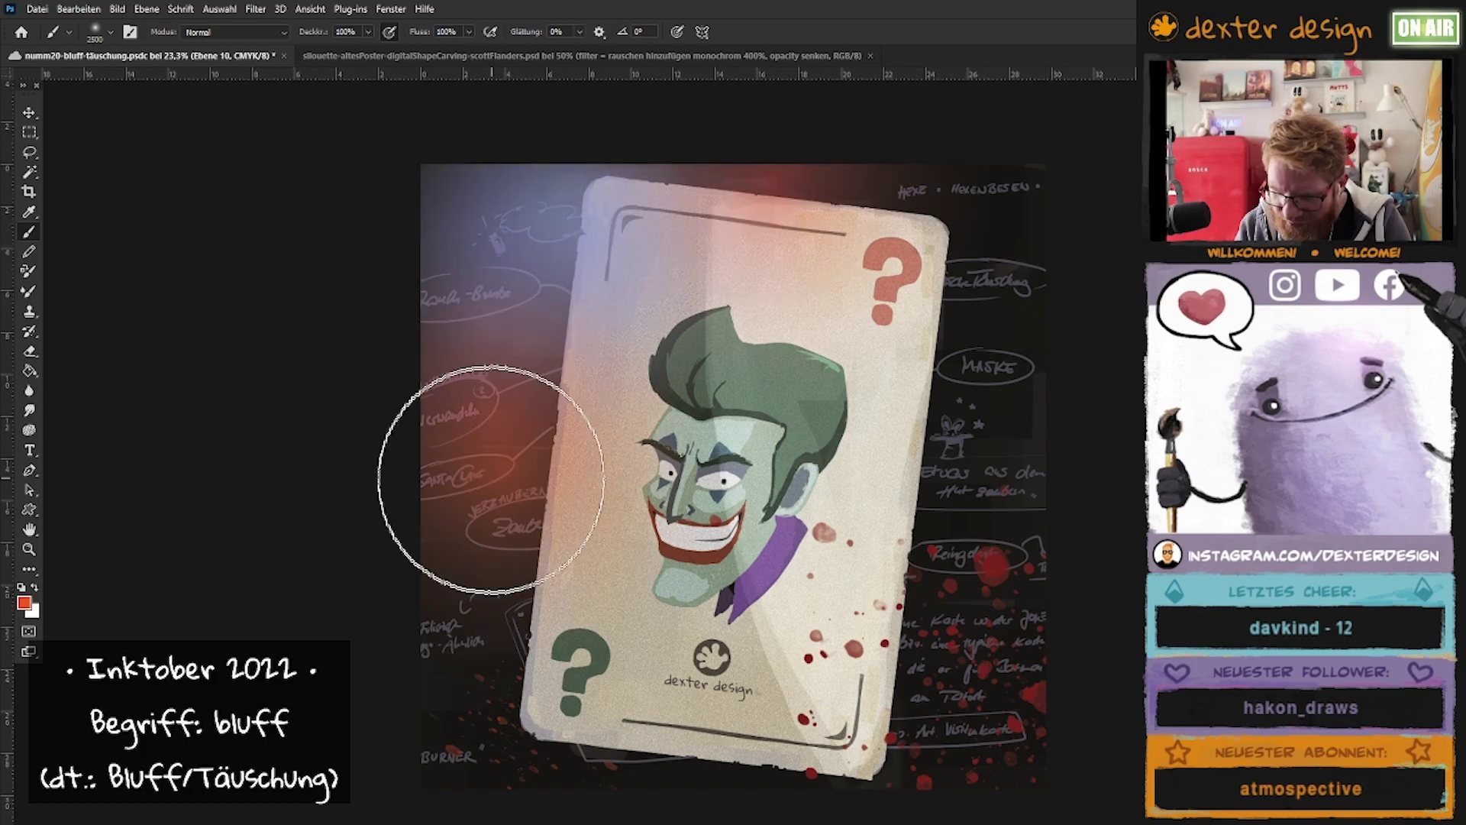
{"action": "key", "text": "z"}
{"action": "left_click", "coordinate": [686, 751], "text": "alt"}
{"action": "left_click", "coordinate": [733, 486]}
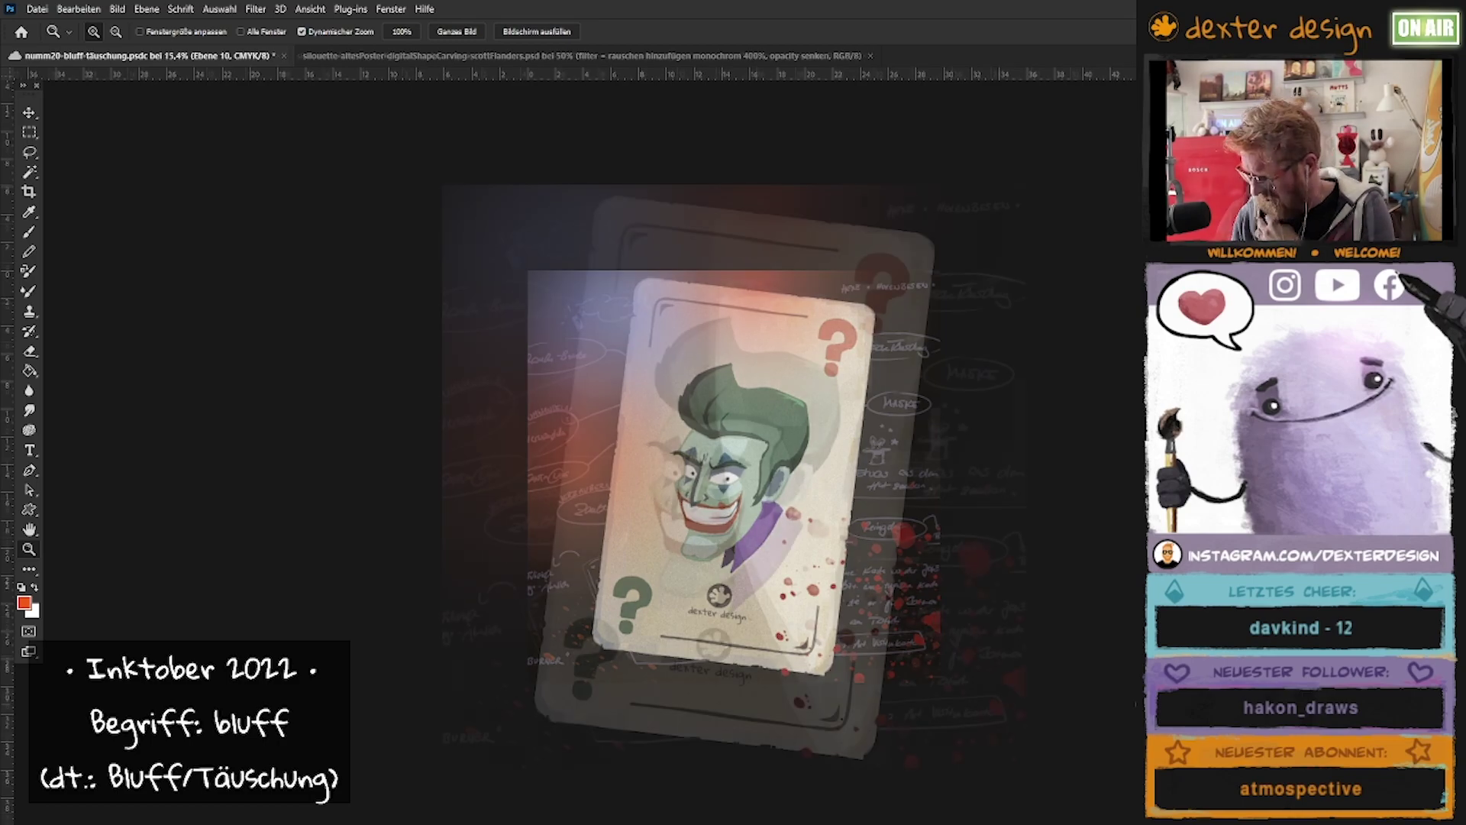